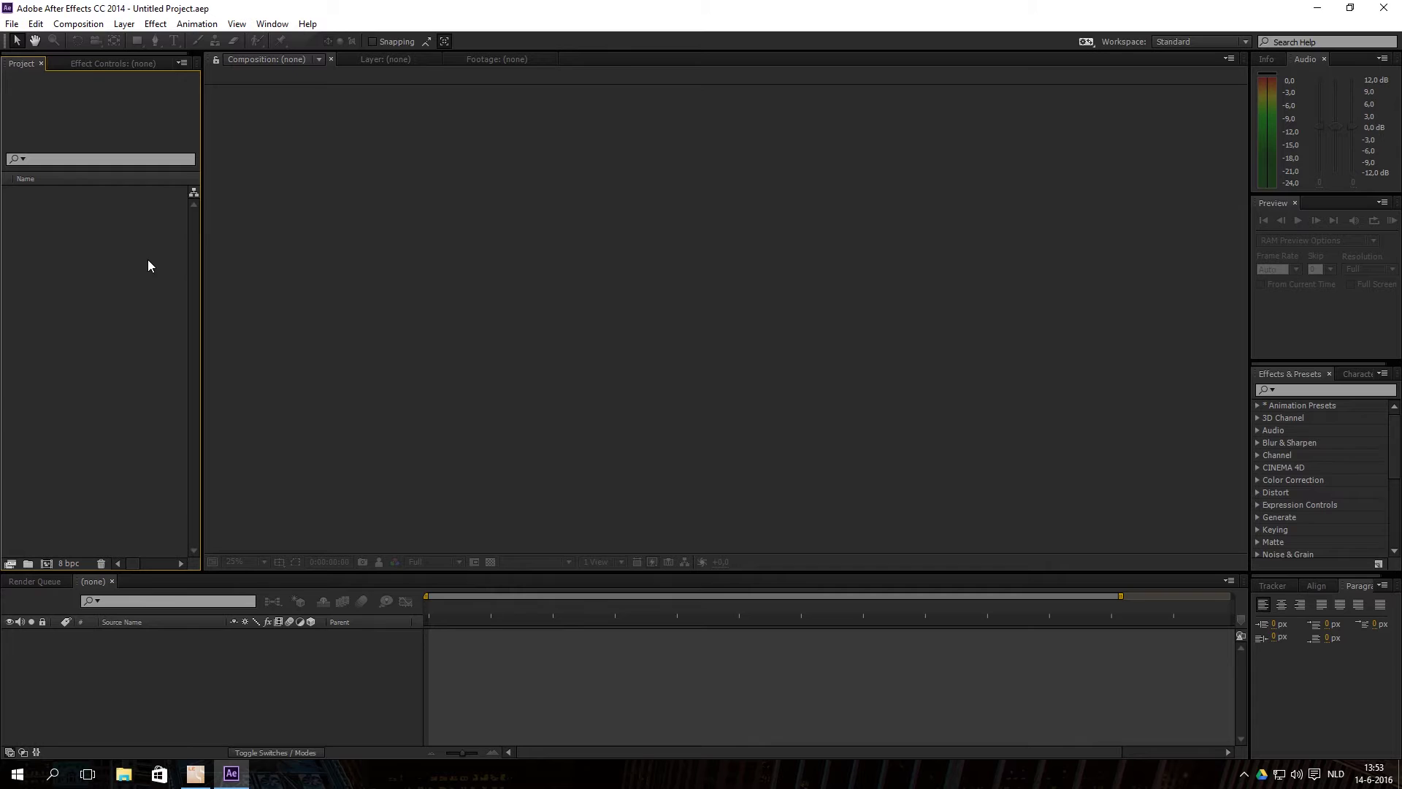
left_click(209, 643)
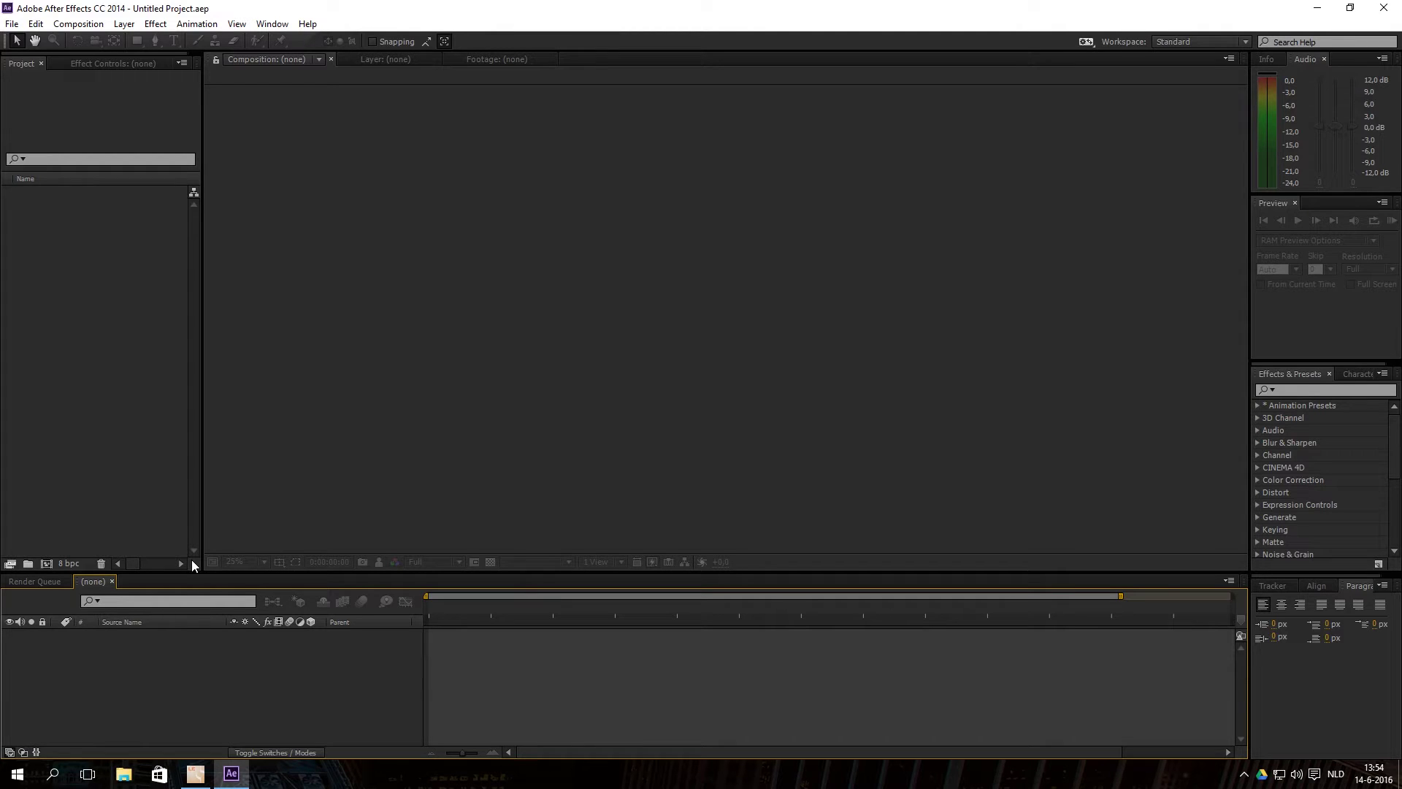
left_click(316, 175)
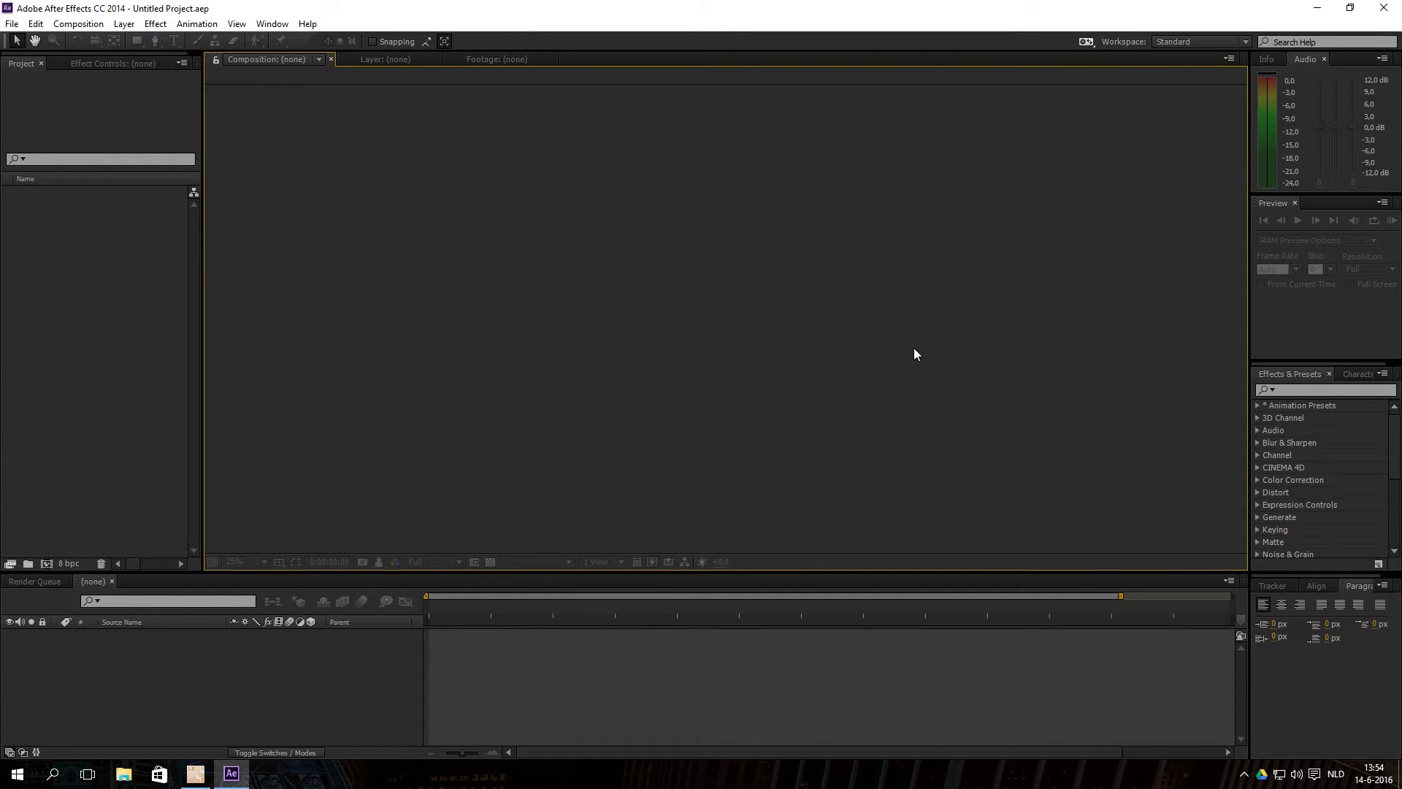
left_click(126, 283)
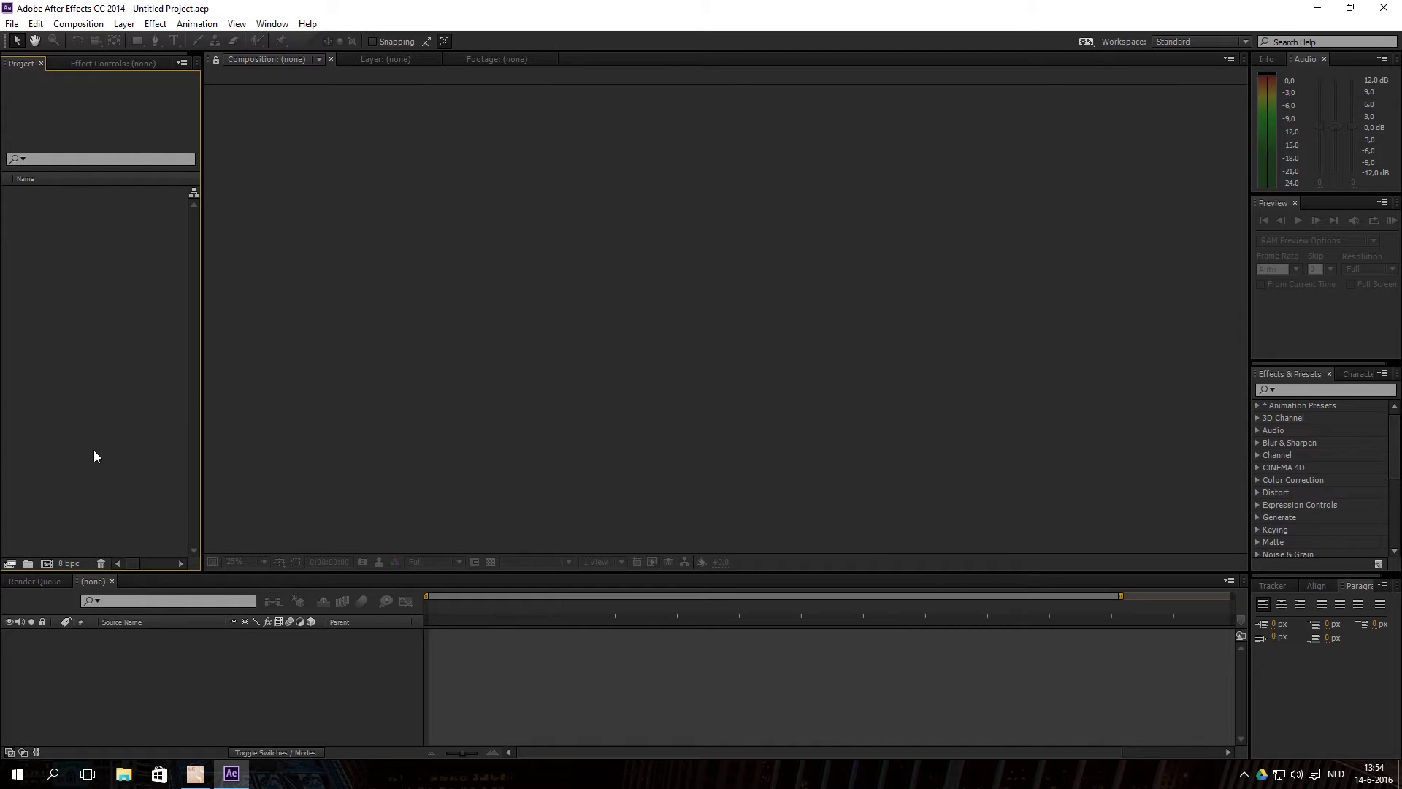
left_click(390, 677)
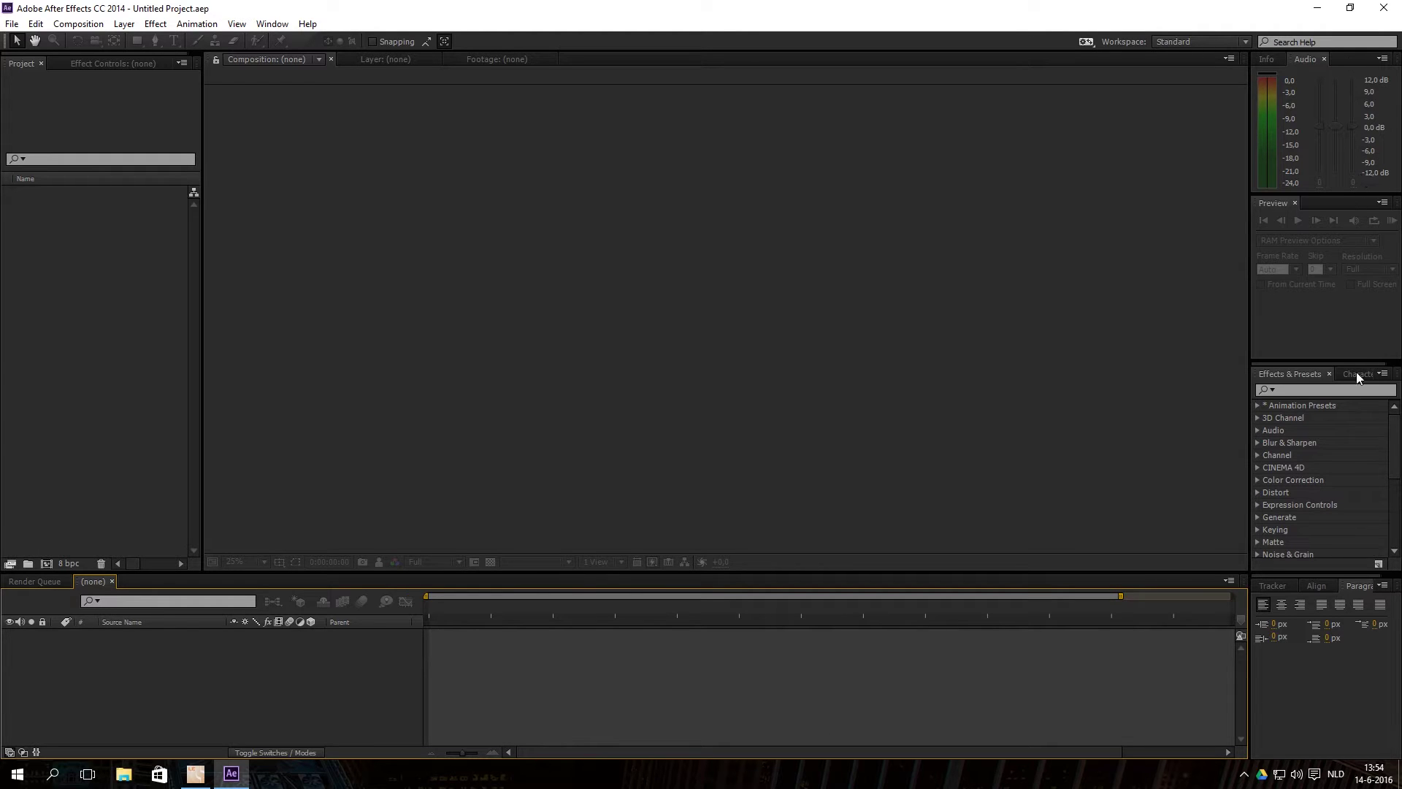
left_click(1357, 679)
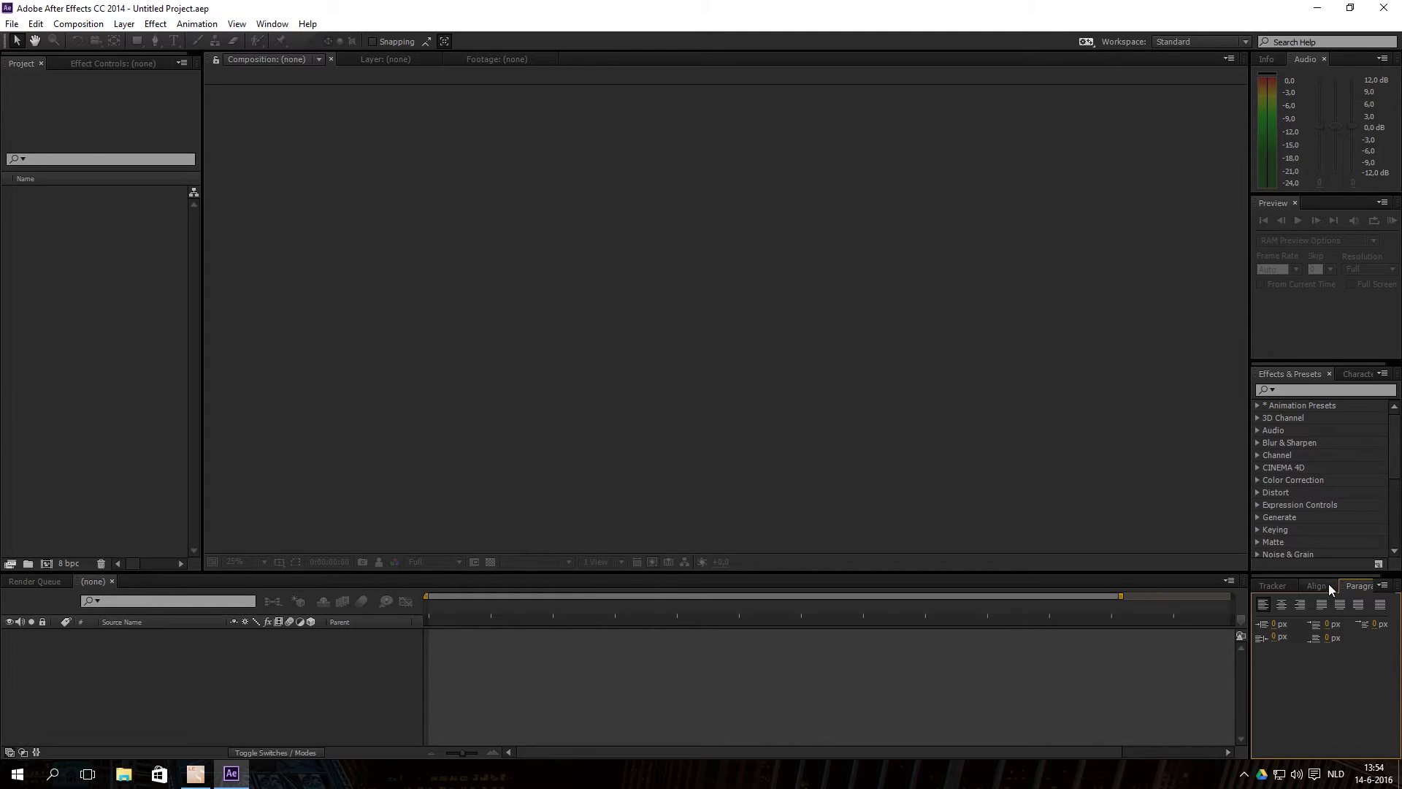
- Close the Preview and Audio panels and restore both of them to the workspace
left_click(1295, 203)
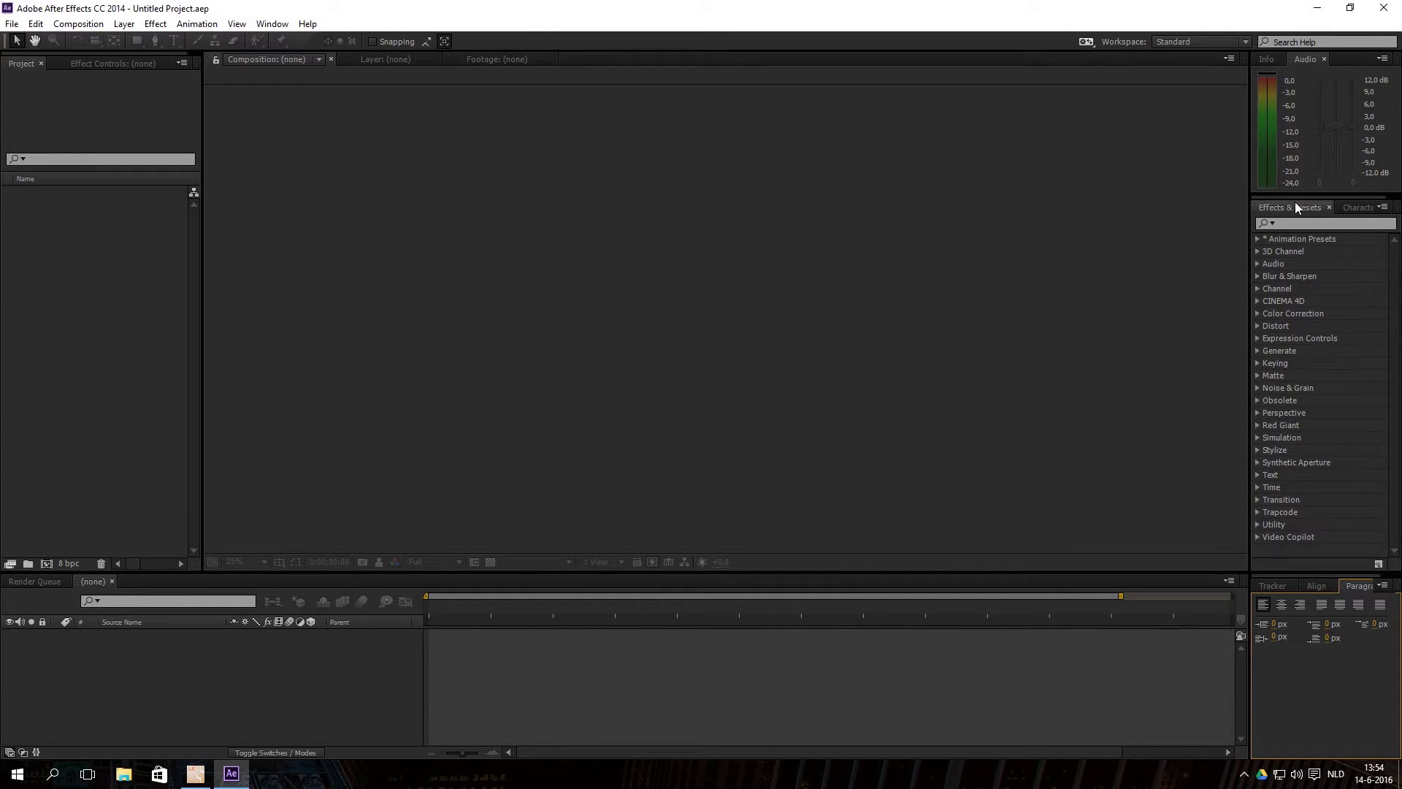
left_click(1324, 58)
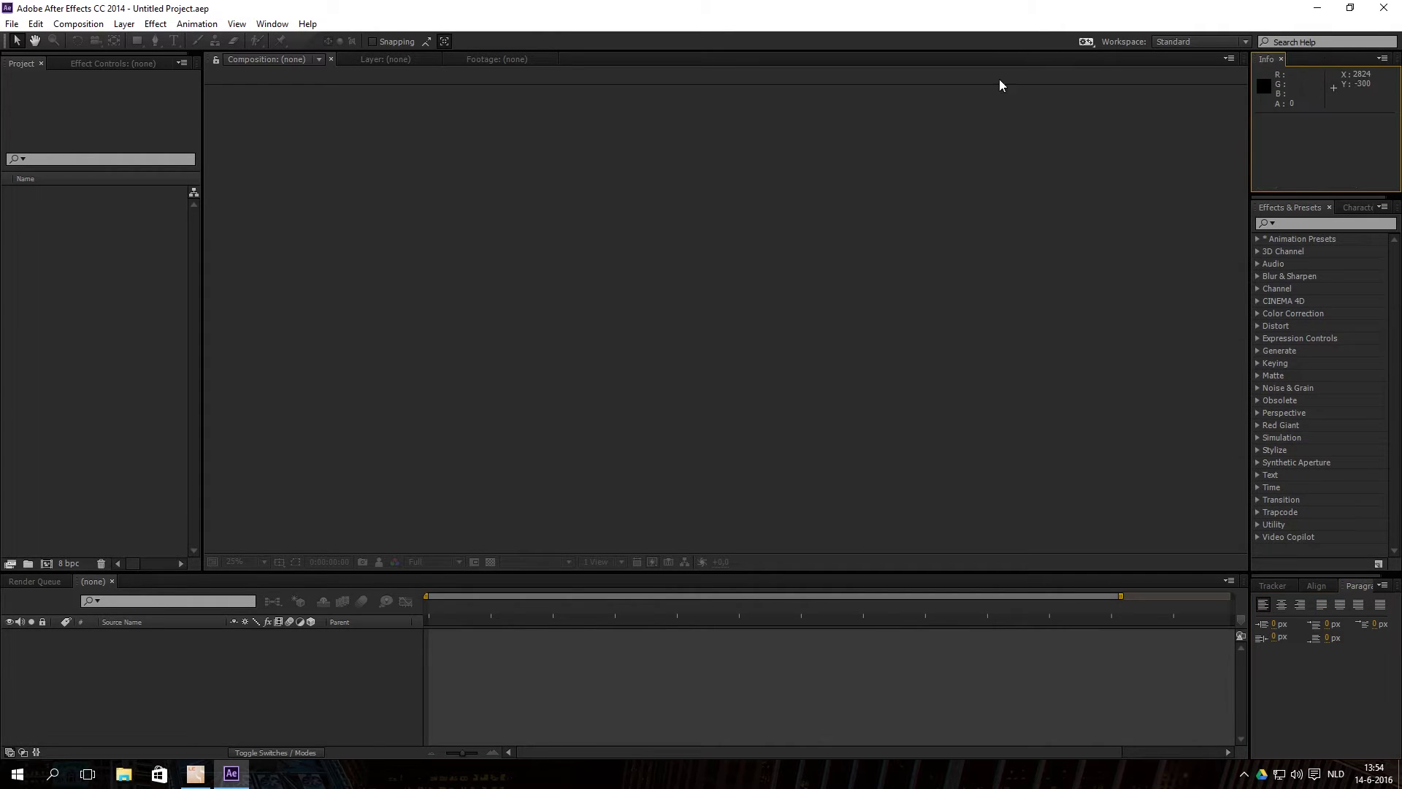
left_click(281, 25)
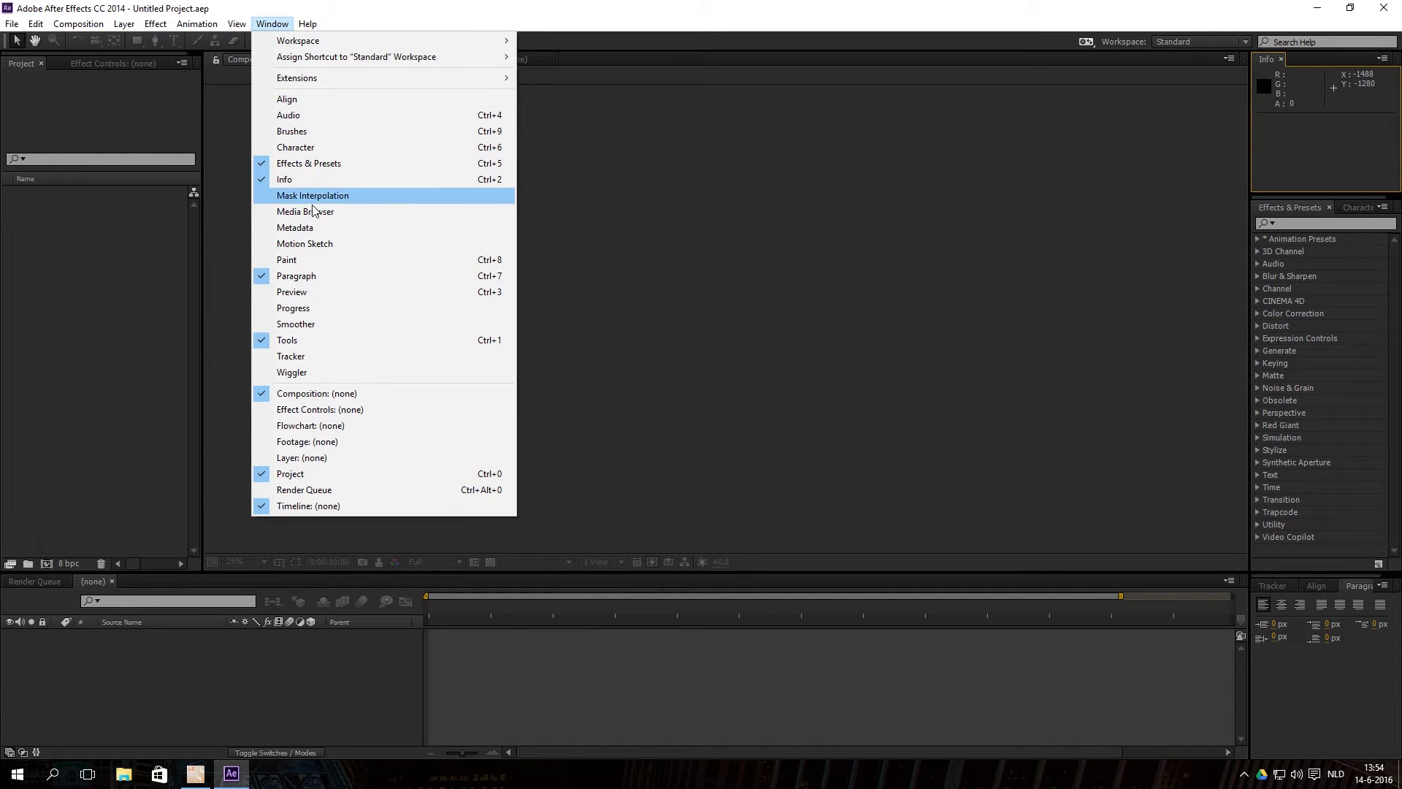
left_click(300, 117)
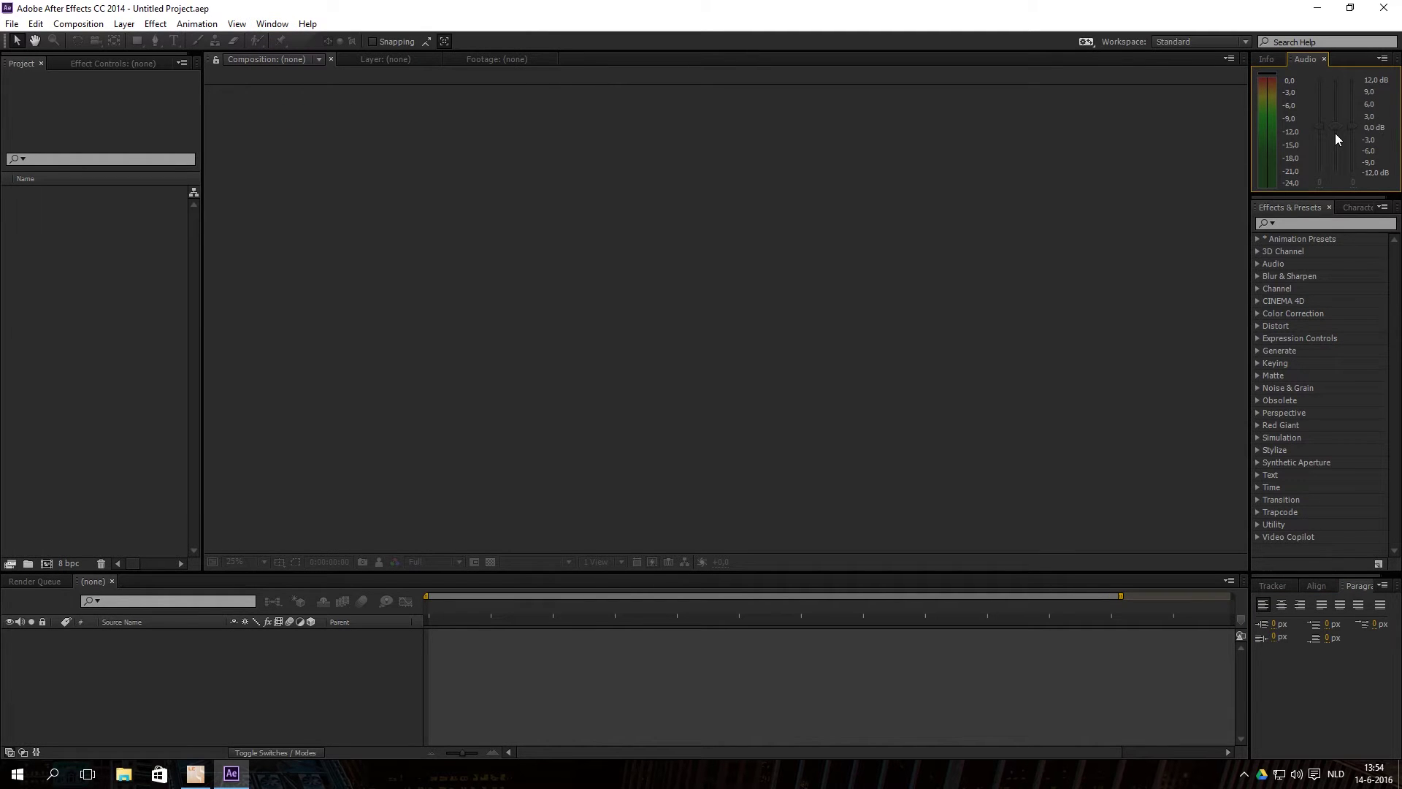
left_click(272, 24)
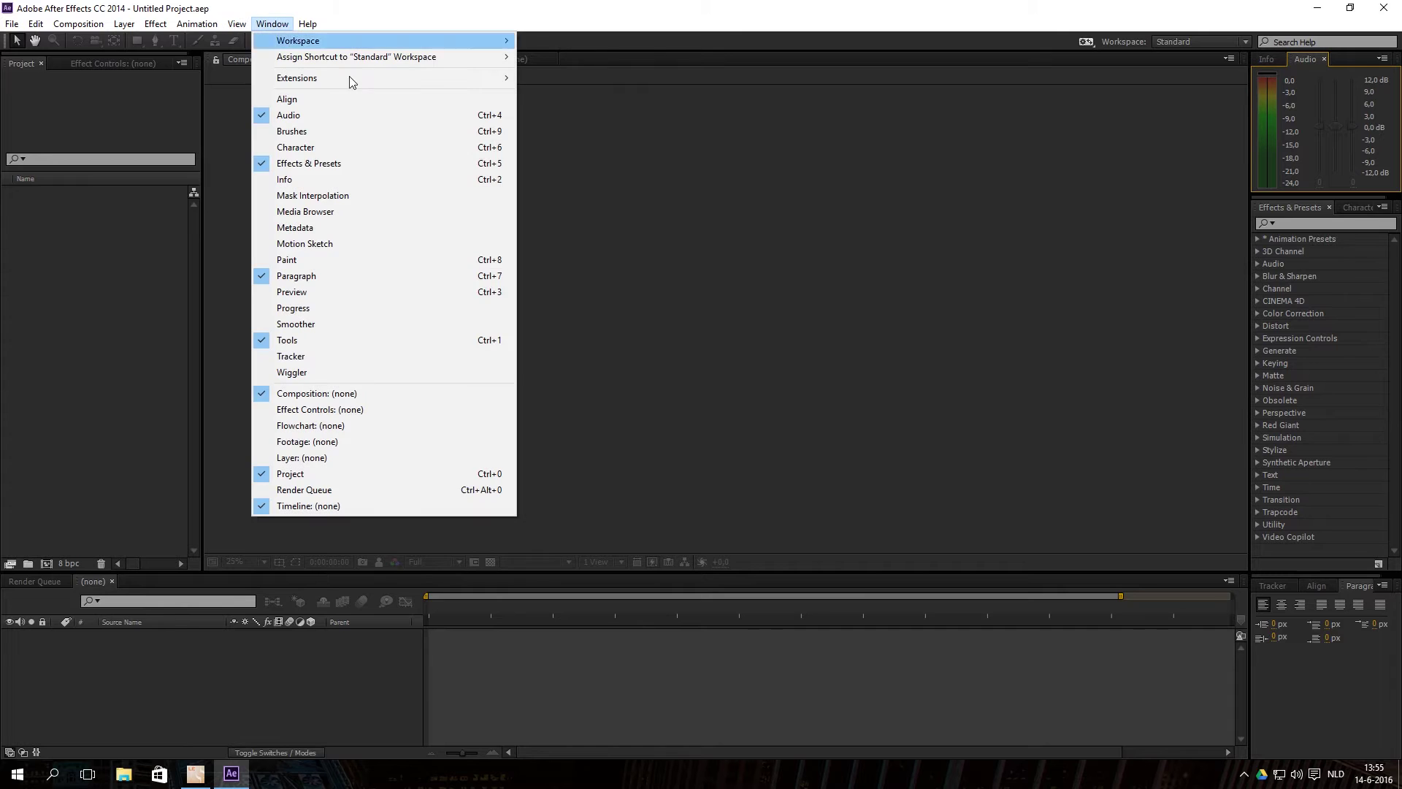
left_click(314, 293)
- Bring the Character panel to the front of the group it shares with Effects & Presets
left_click(276, 25)
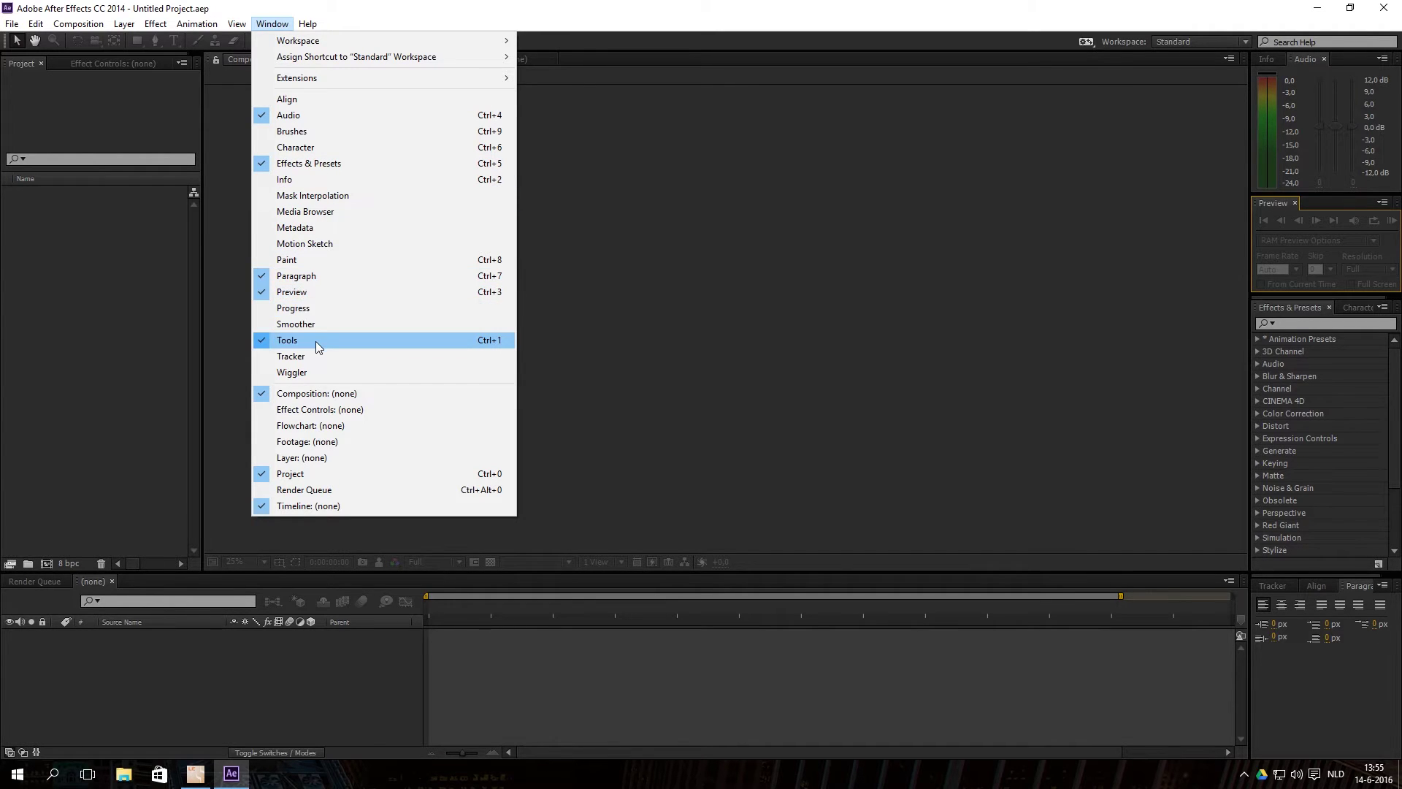
left_click(1360, 309)
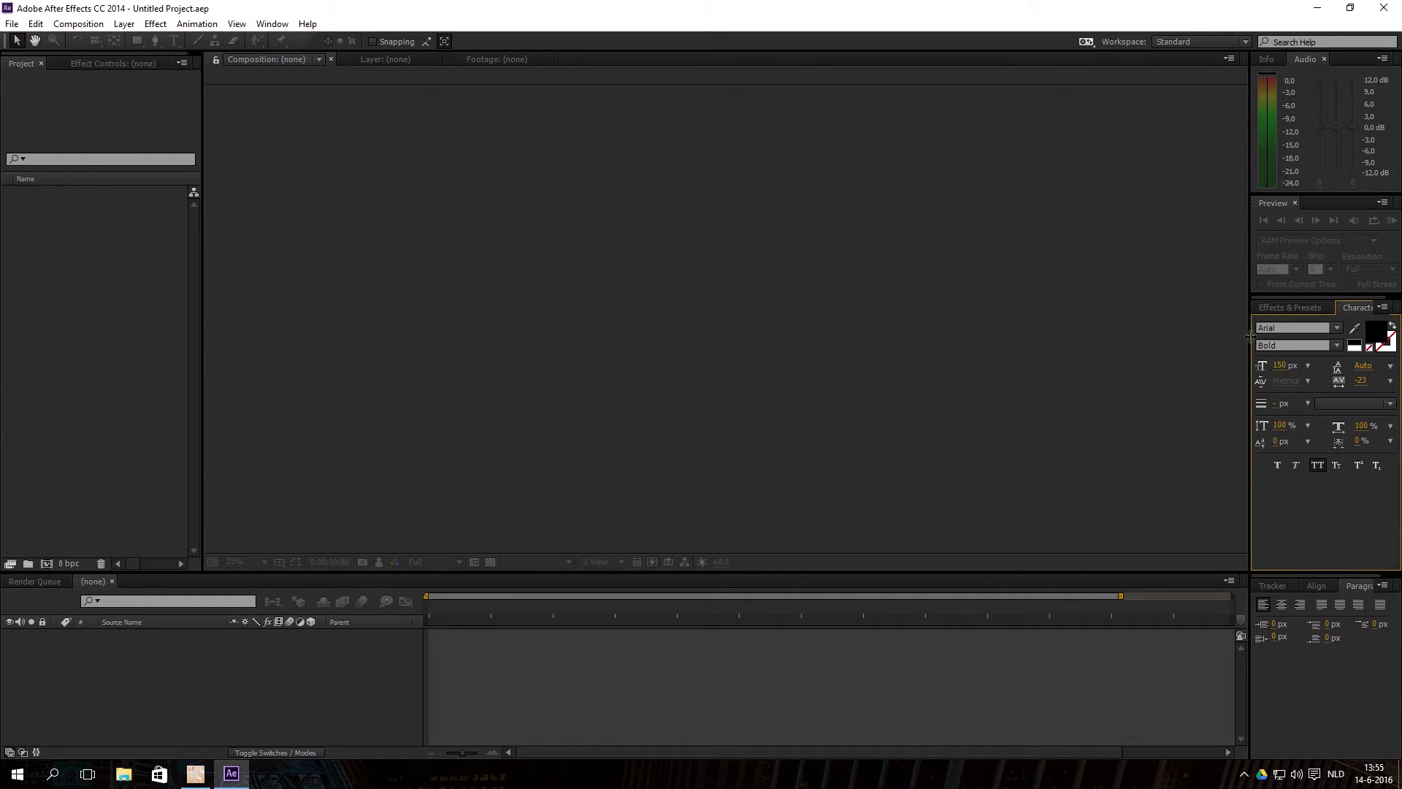
mouse_move(1250, 335)
left_mouse_down()
mouse_move(1190, 336)
mouse_move(1250, 337)
left_mouse_up()
- View the Align panel and the Tracker panel that share a group with Paragraph
left_click(1314, 586)
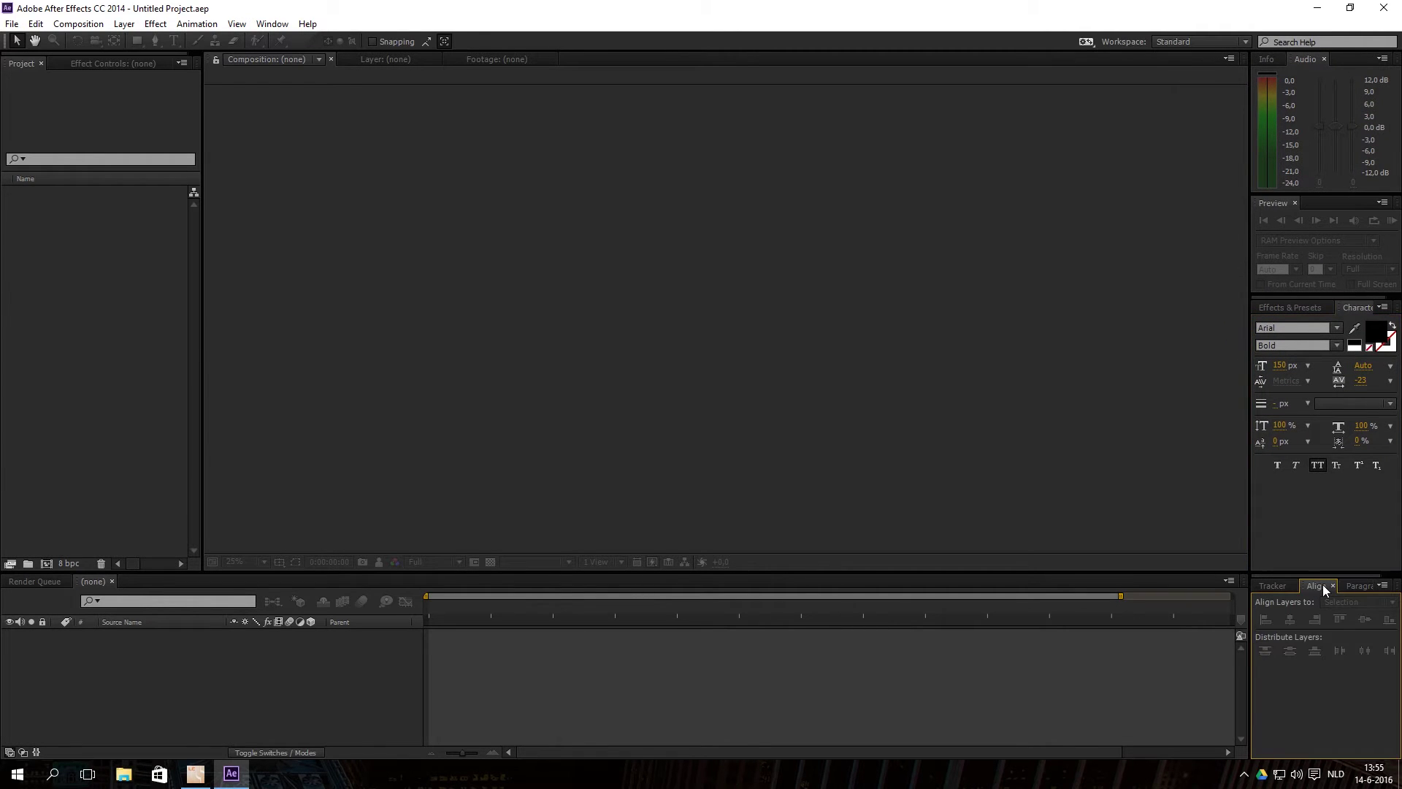
left_click(272, 23)
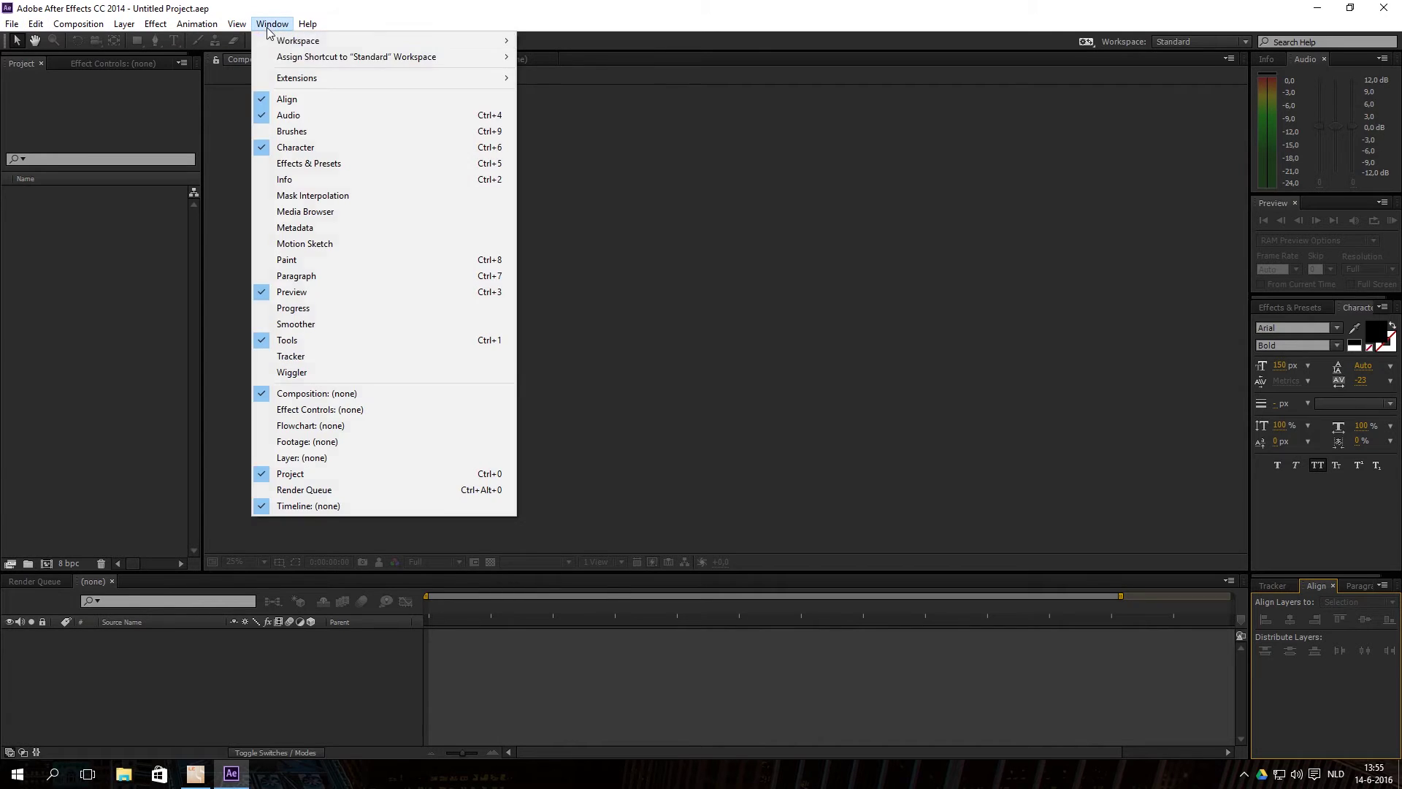
left_click(299, 106)
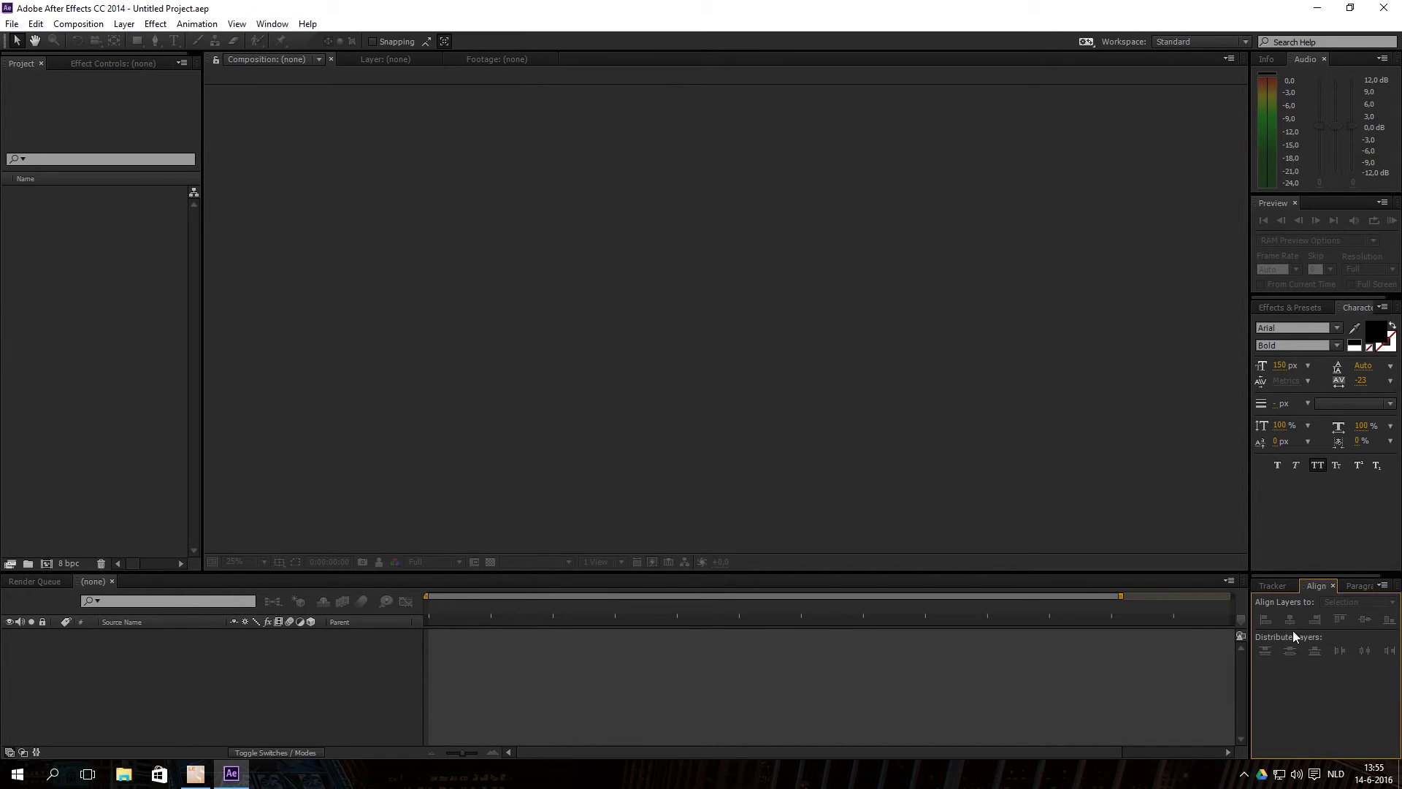
left_click(1273, 586)
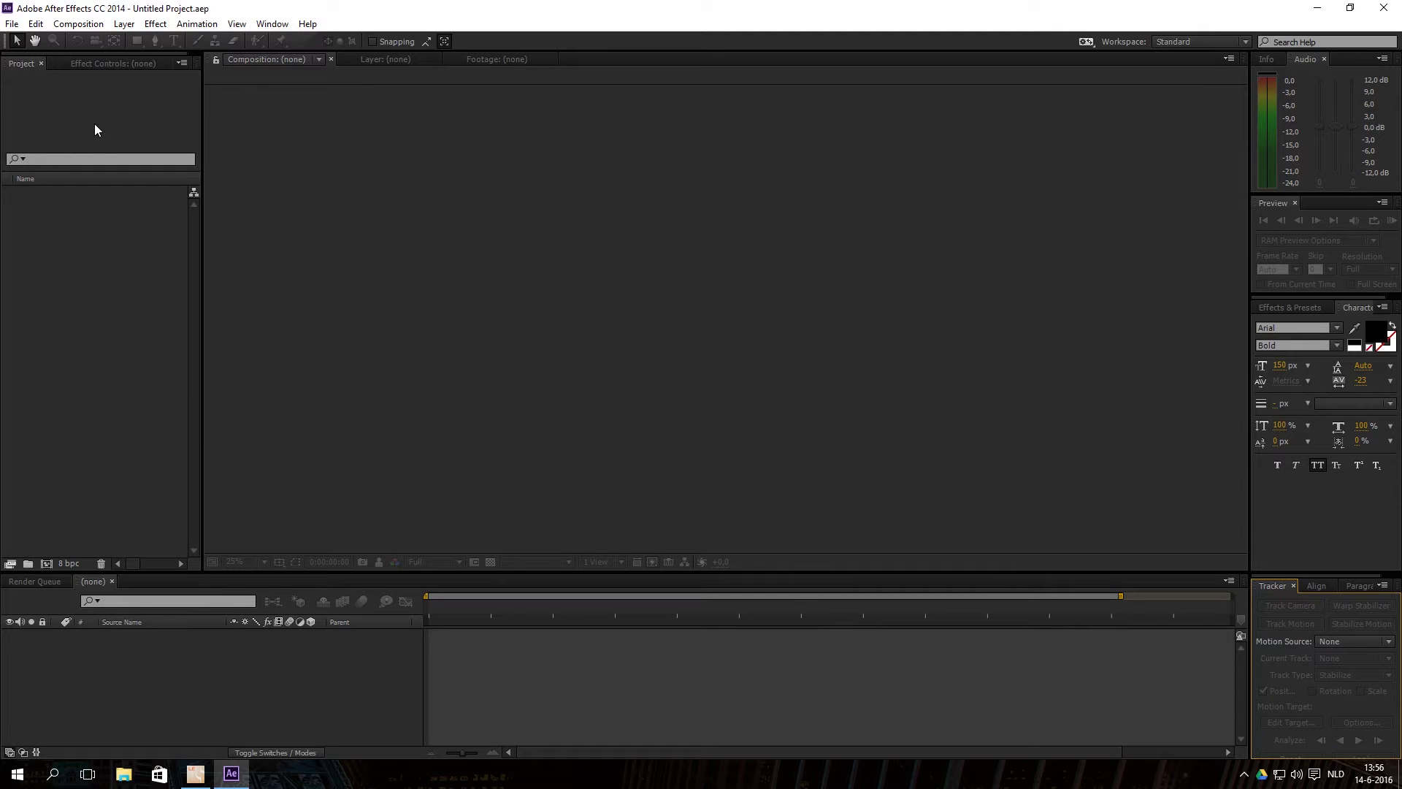
- Start a new composition and name it Main_comp
left_click(85, 24)
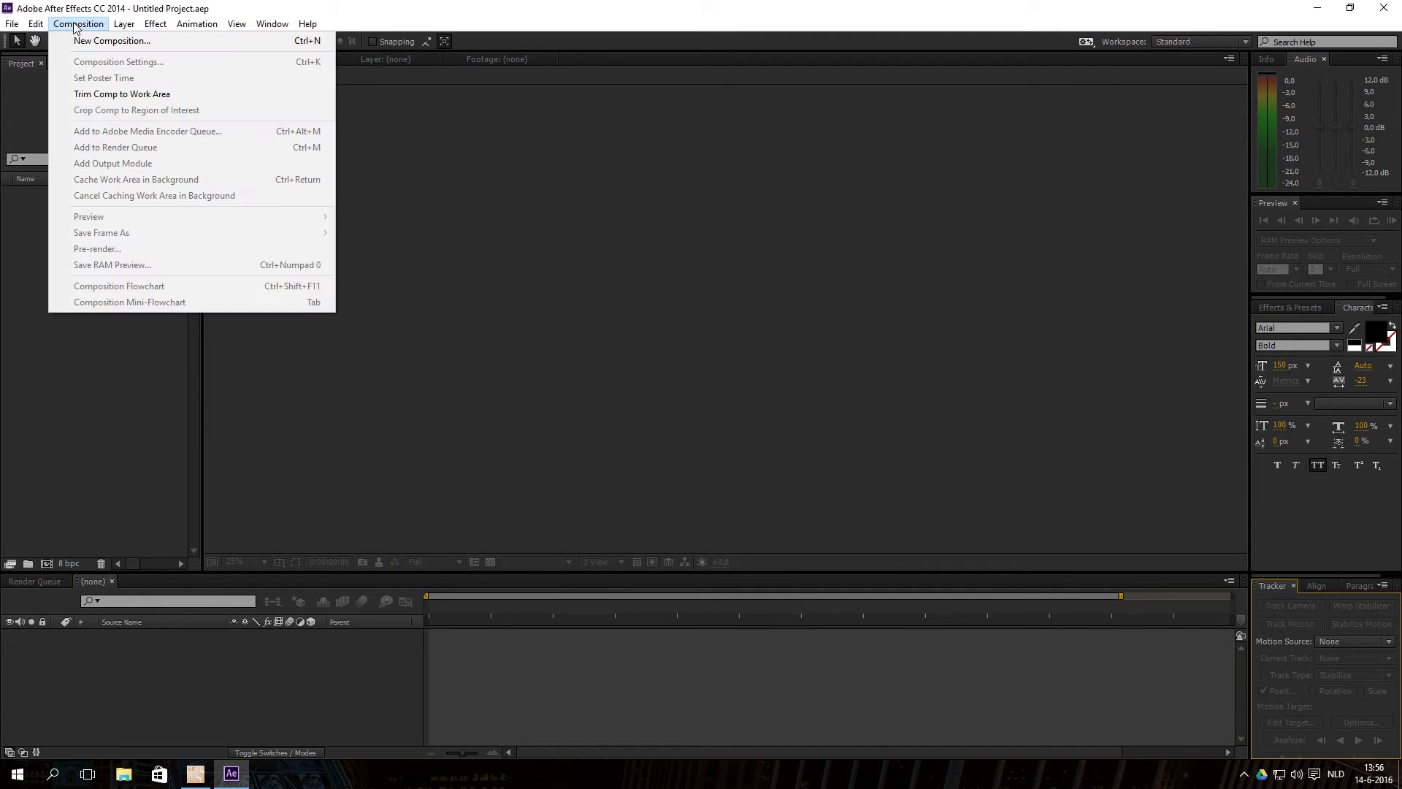
left_click(95, 42)
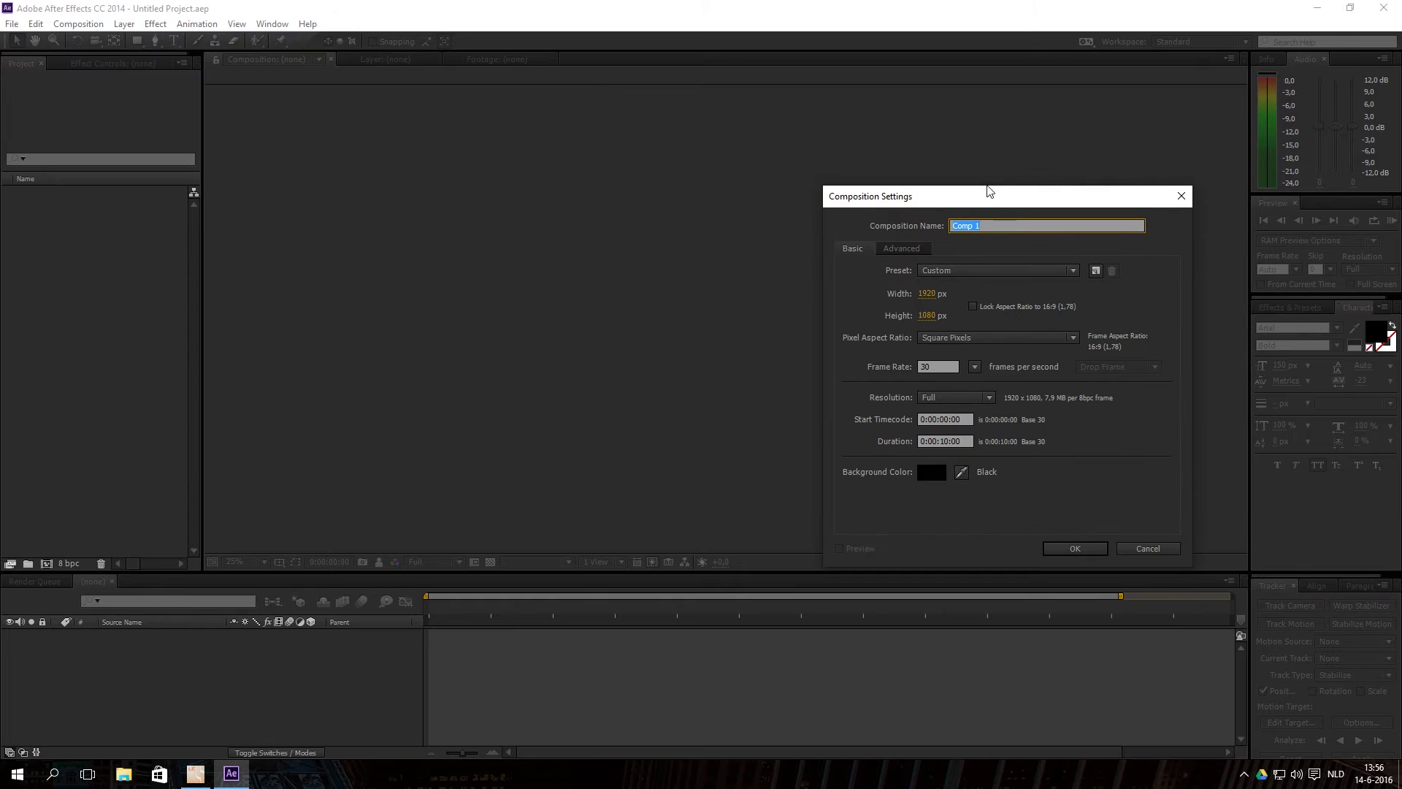
left_click_drag(989, 204, 612, 195)
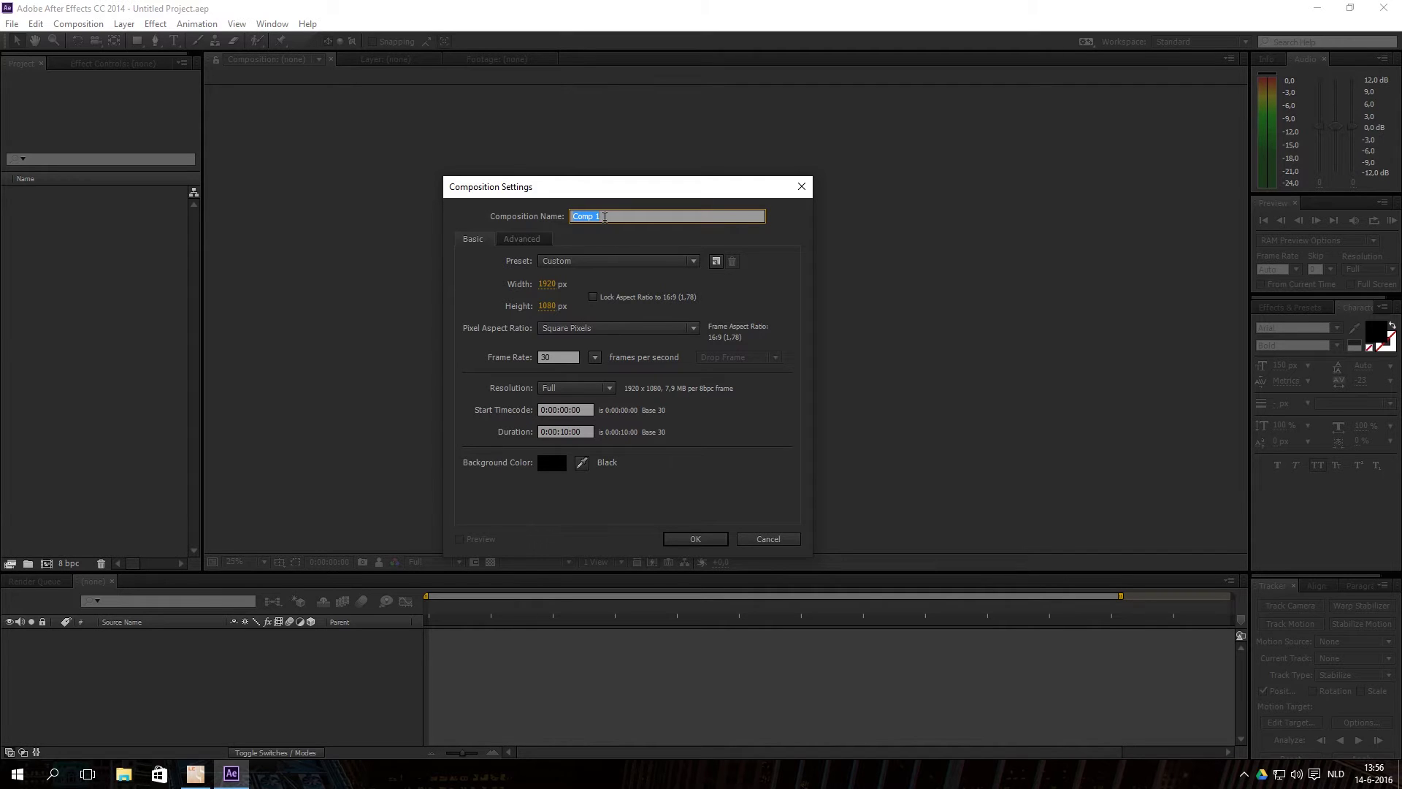
type("Main_comp")
- Review the available presets and frame rates, and create the composition at 1920 x 1080 px, 30 fps and 10 seconds
left_click(559, 262)
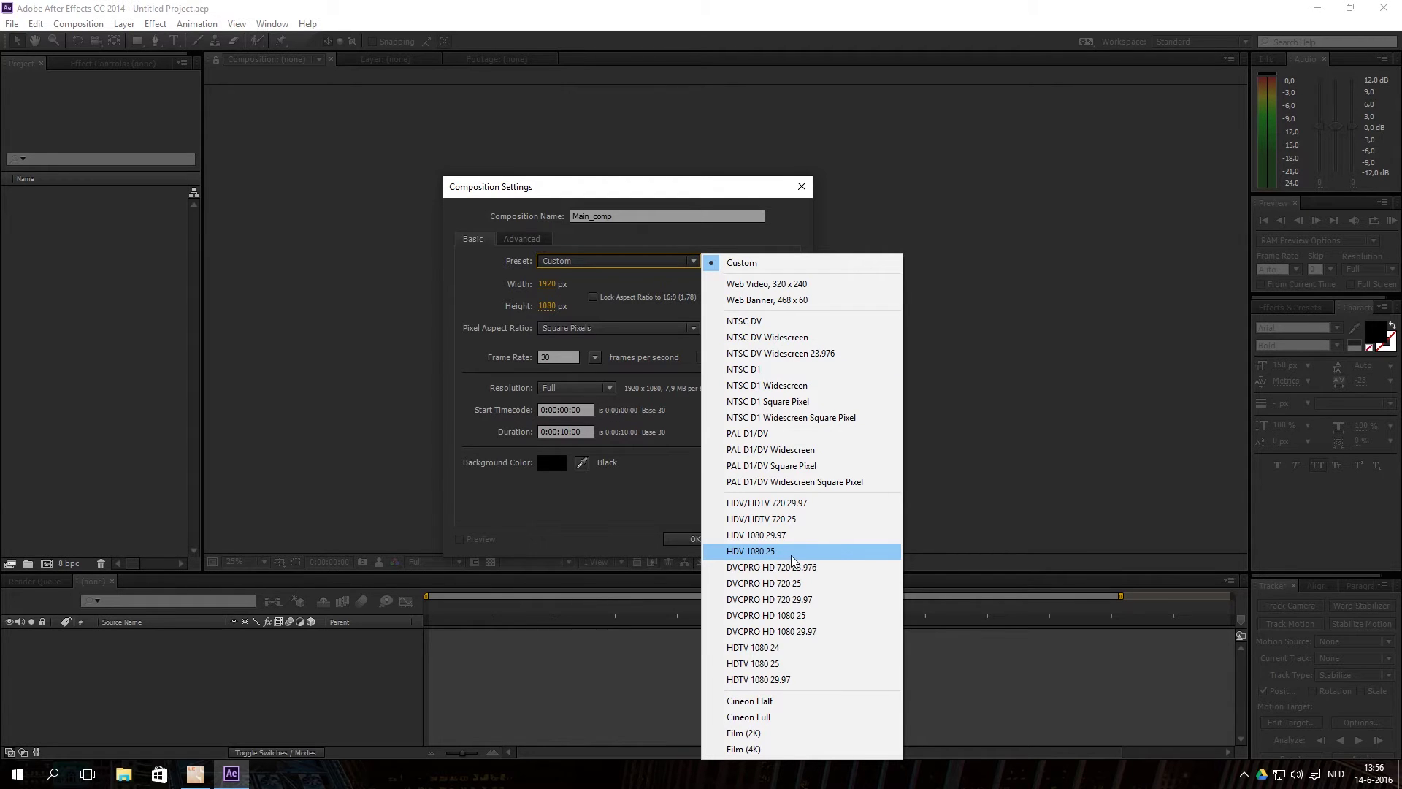
left_click(490, 287)
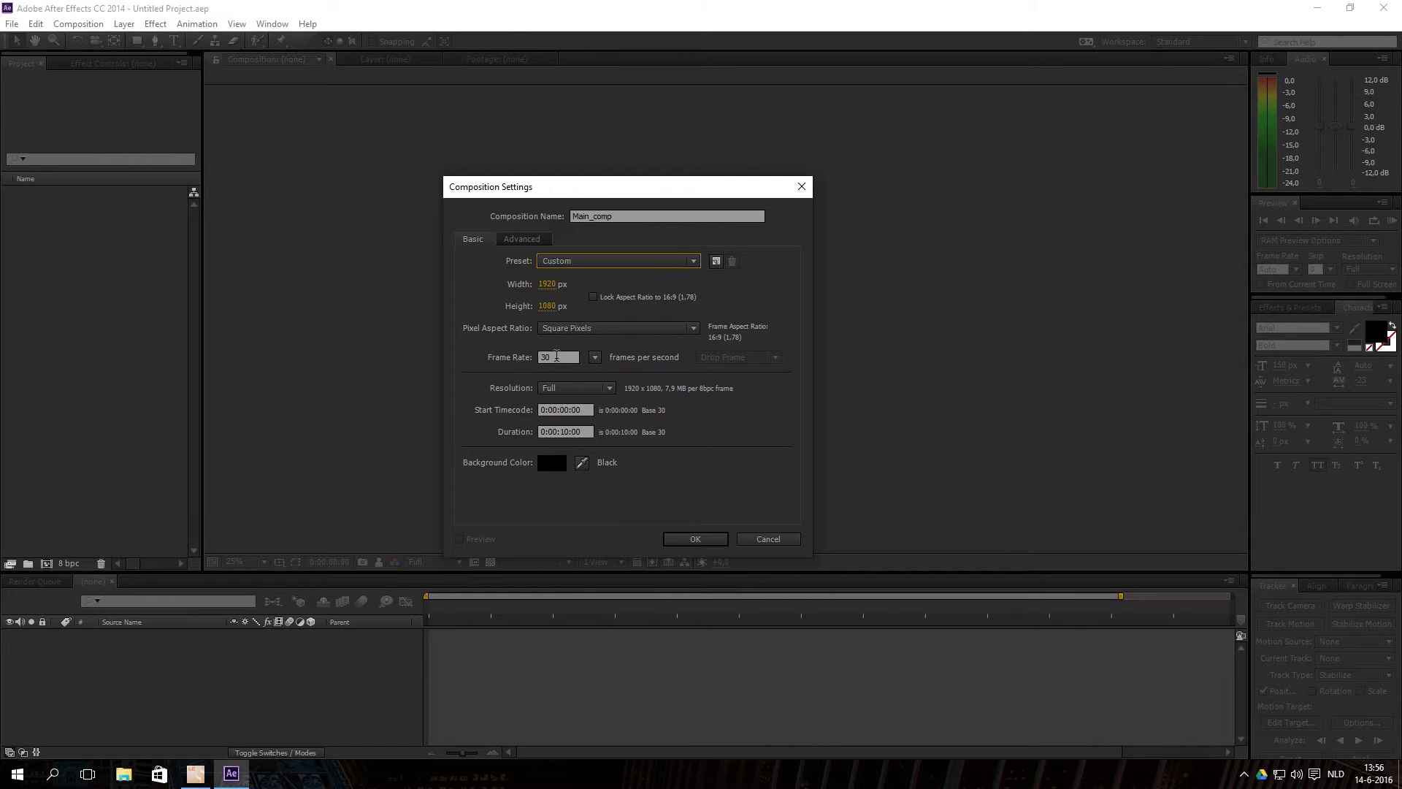
left_click(556, 356)
left_click(596, 357)
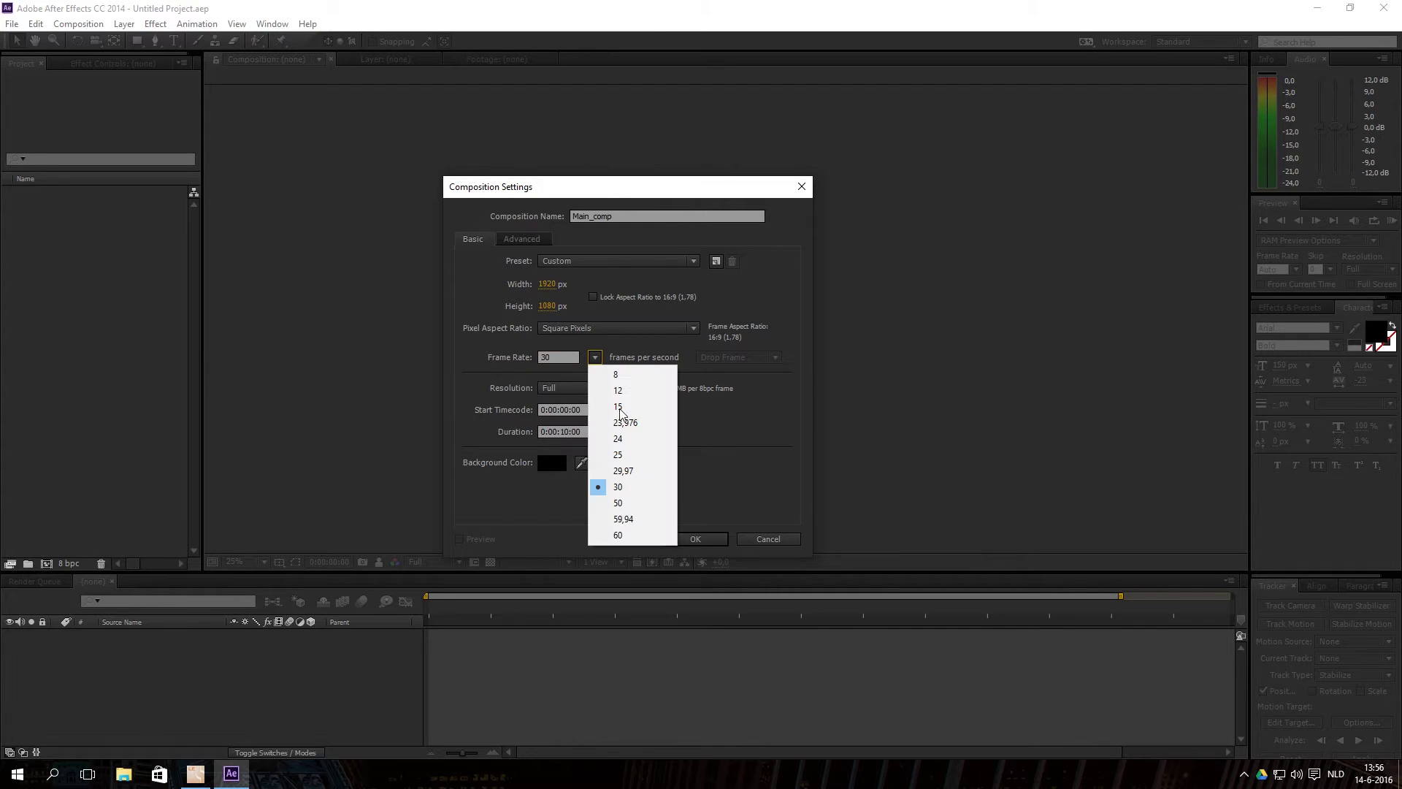
left_click(486, 365)
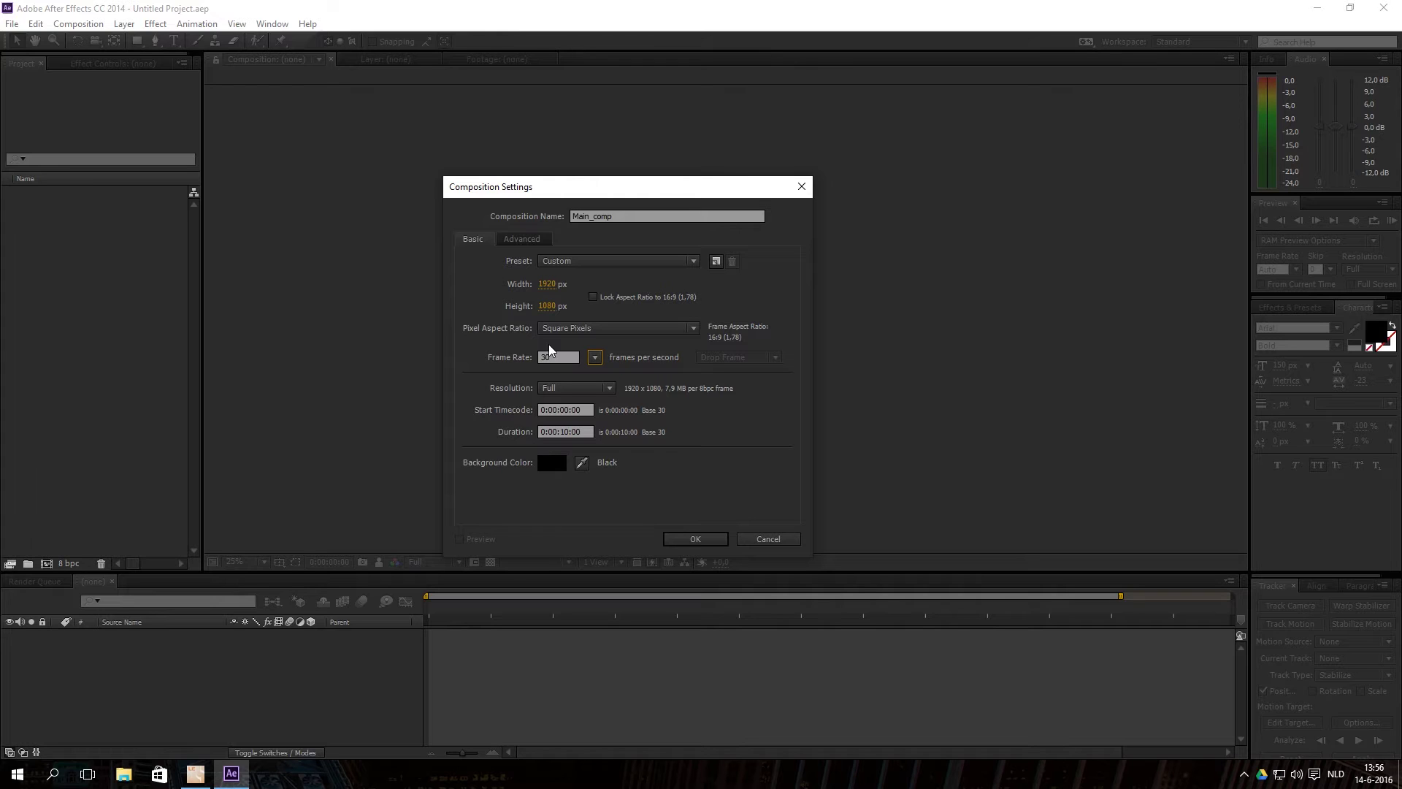
left_click(595, 357)
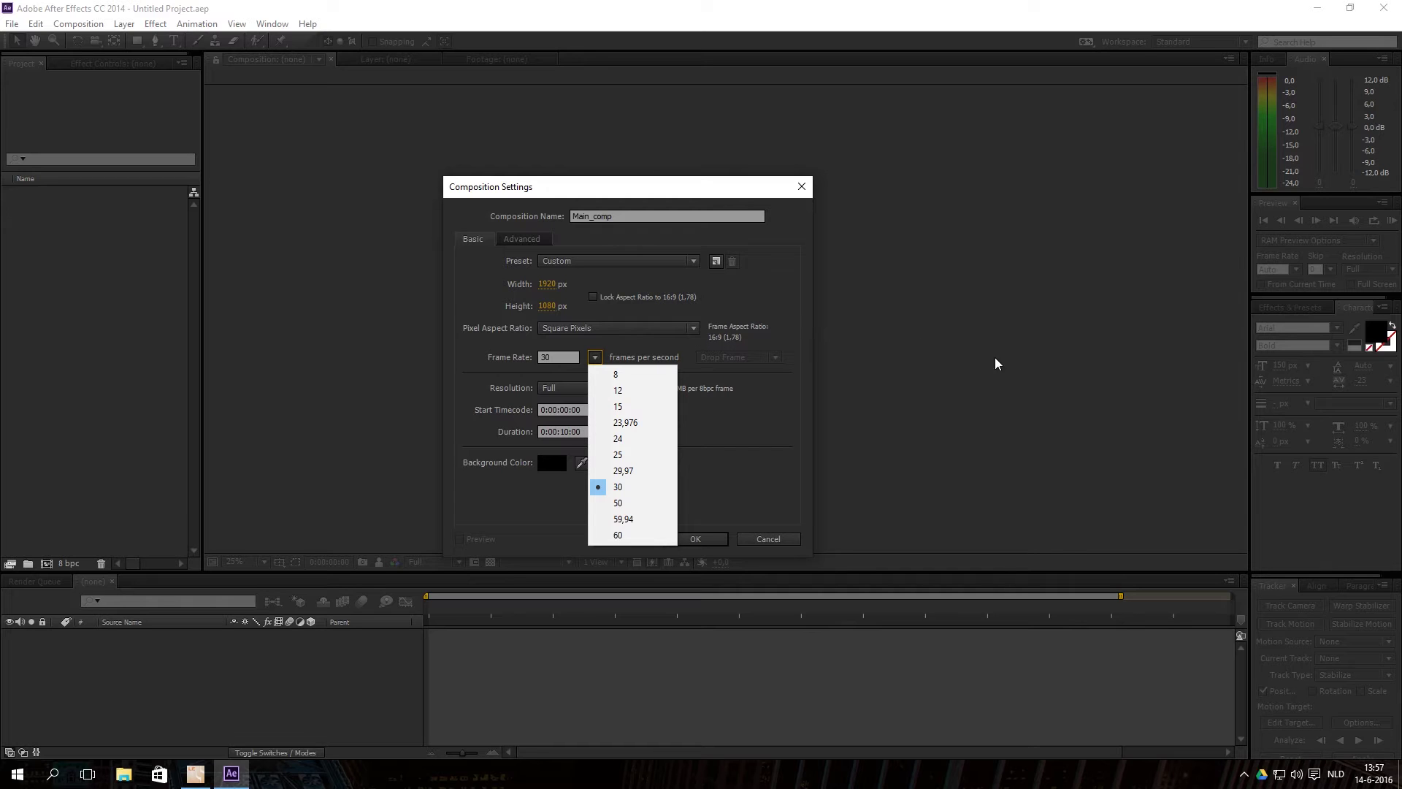
left_click(493, 372)
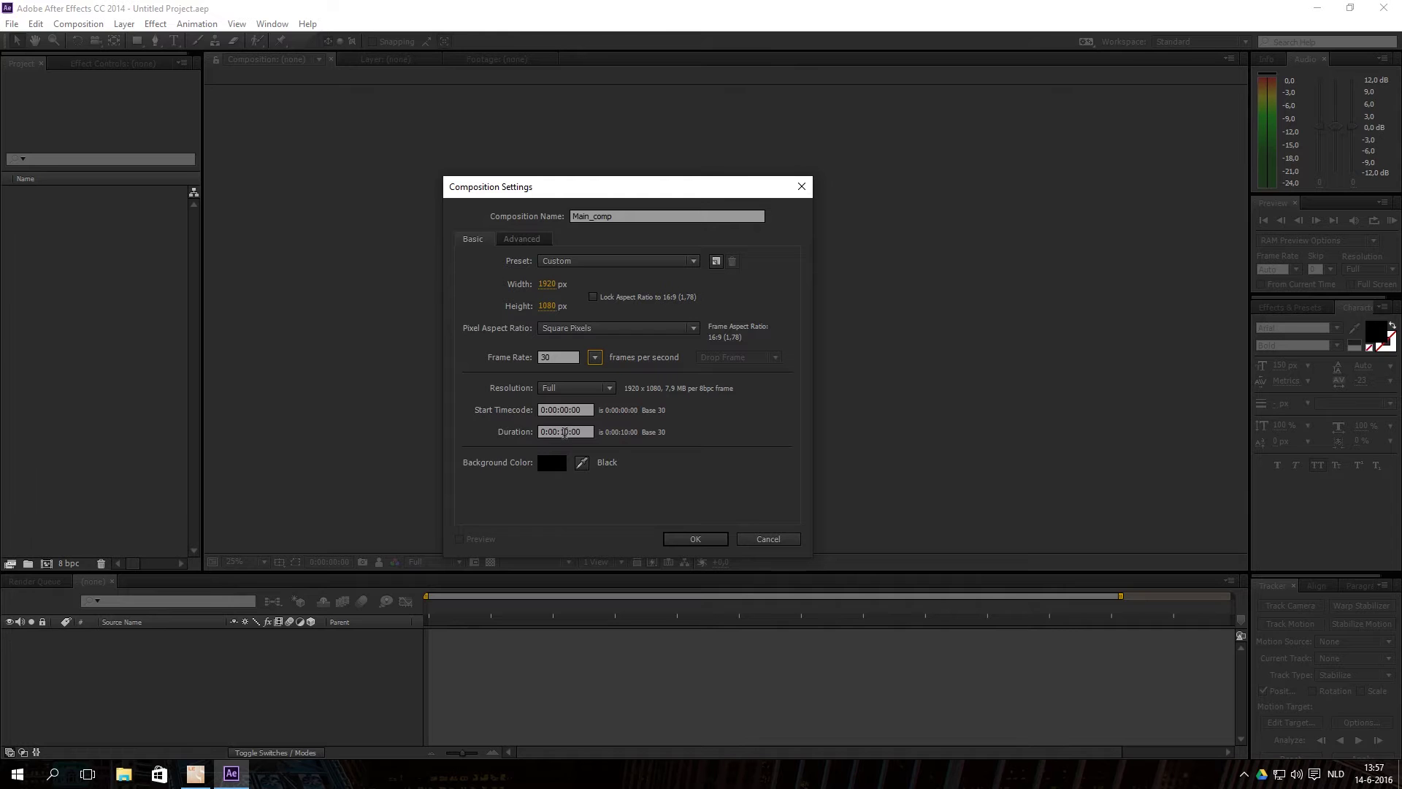
left_click(689, 539)
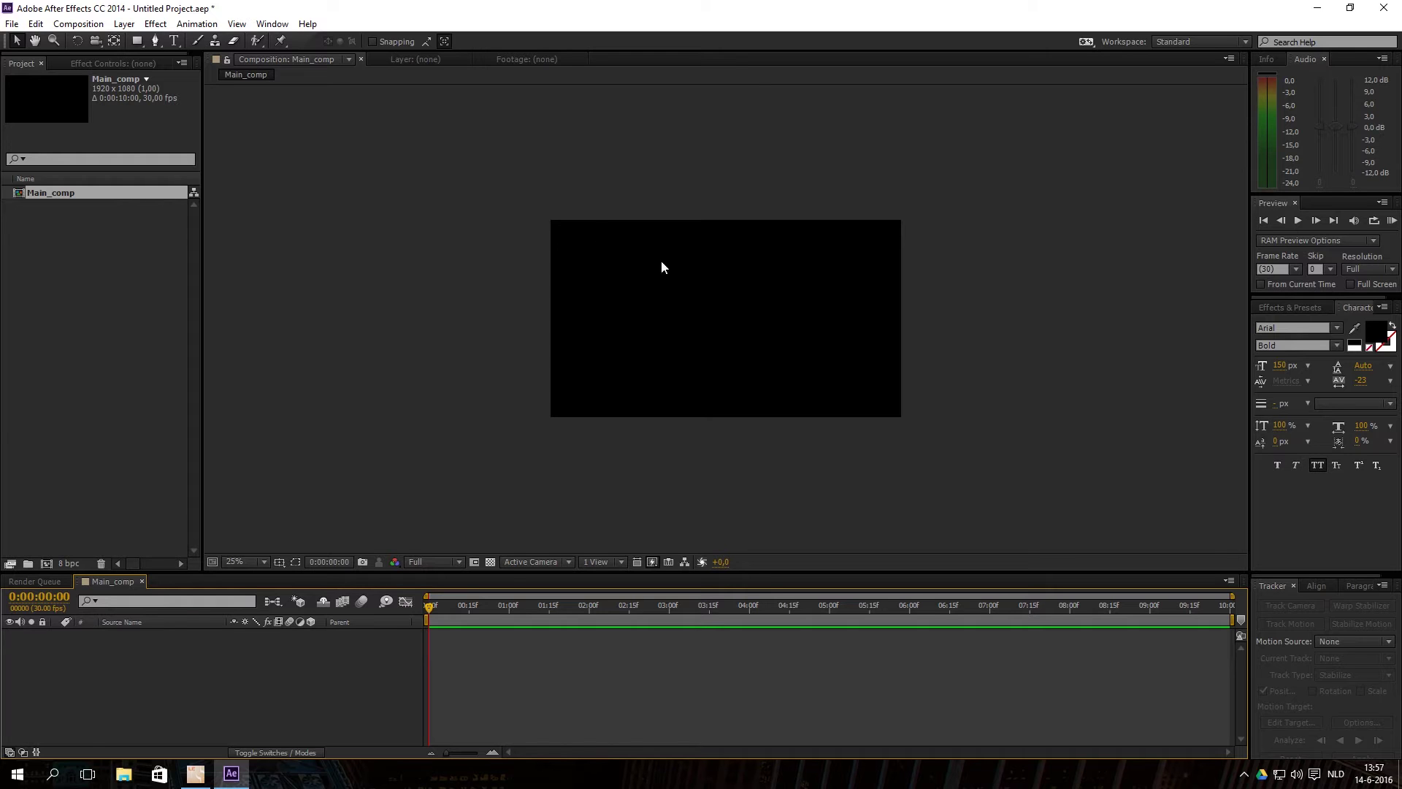
- Set the duration of Main_comp to 0:00:15:00 in its composition settings
scroll(735, 322, "up", 2)
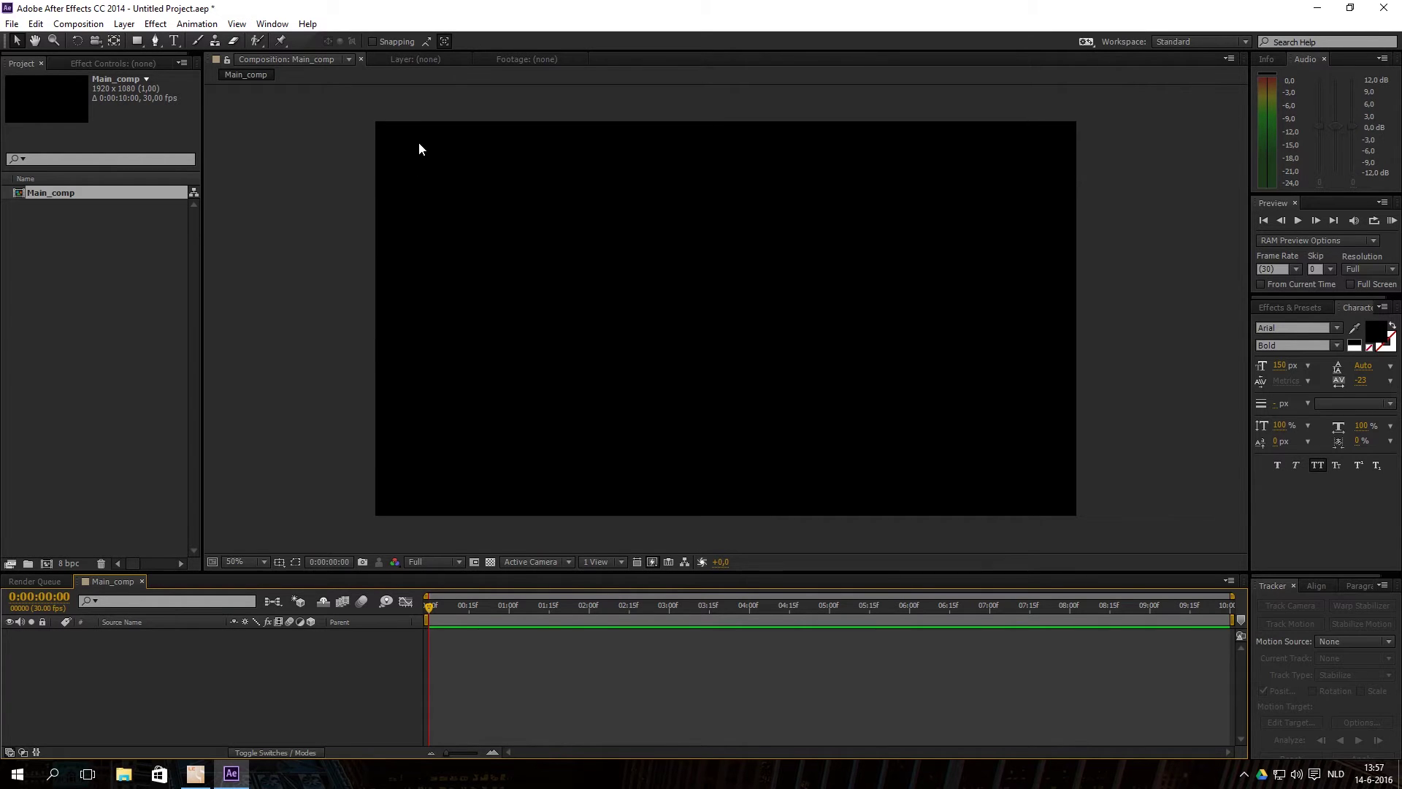
left_click(93, 24)
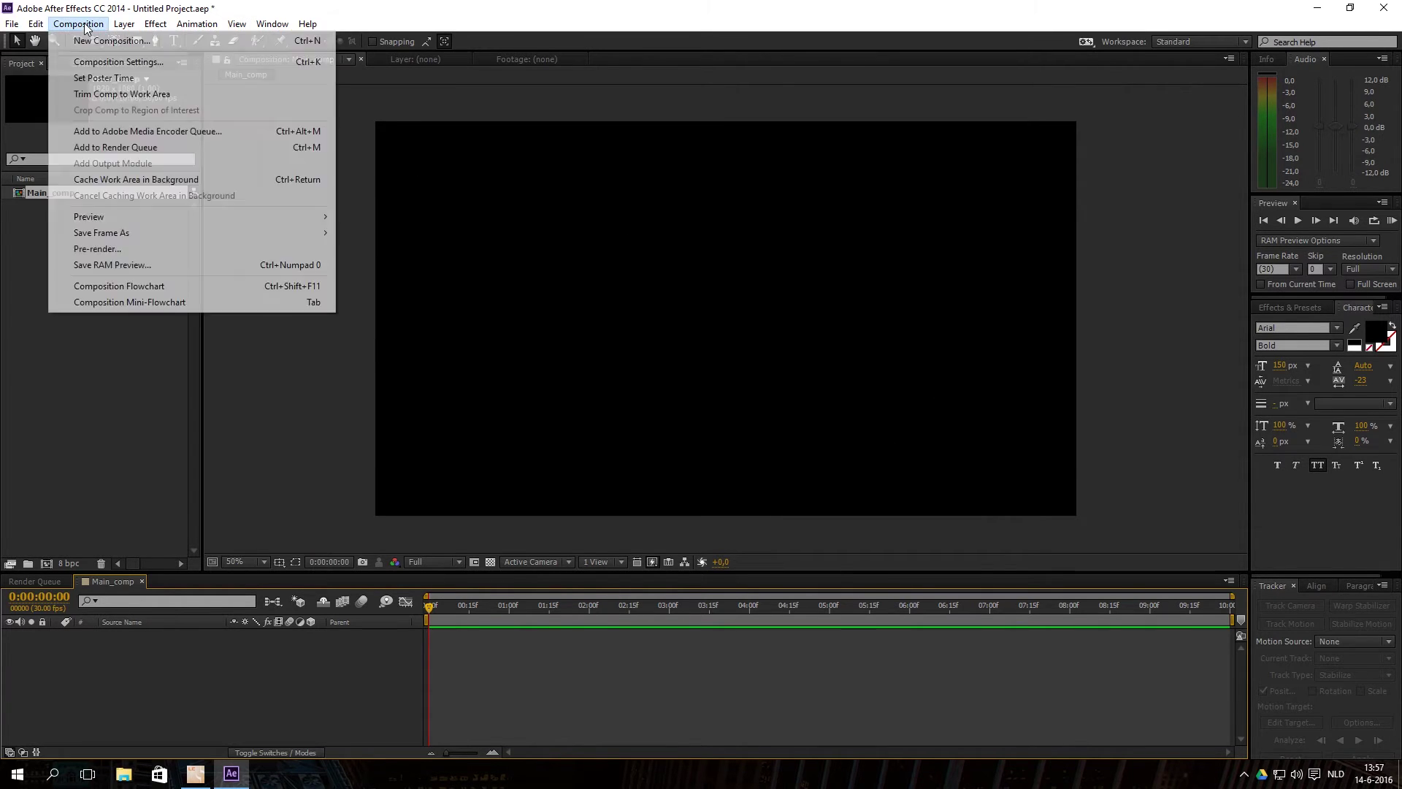
left_click(96, 63)
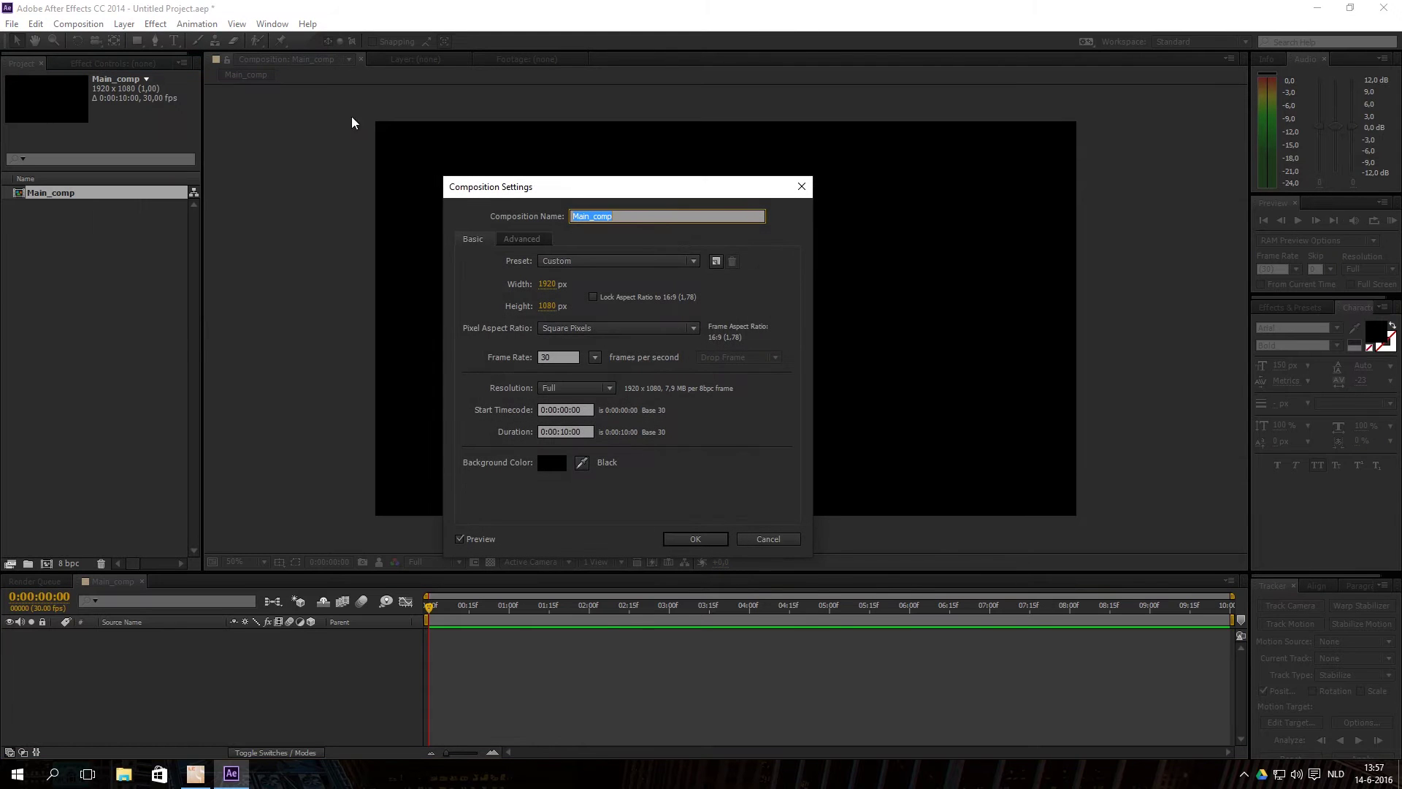
left_click(567, 432)
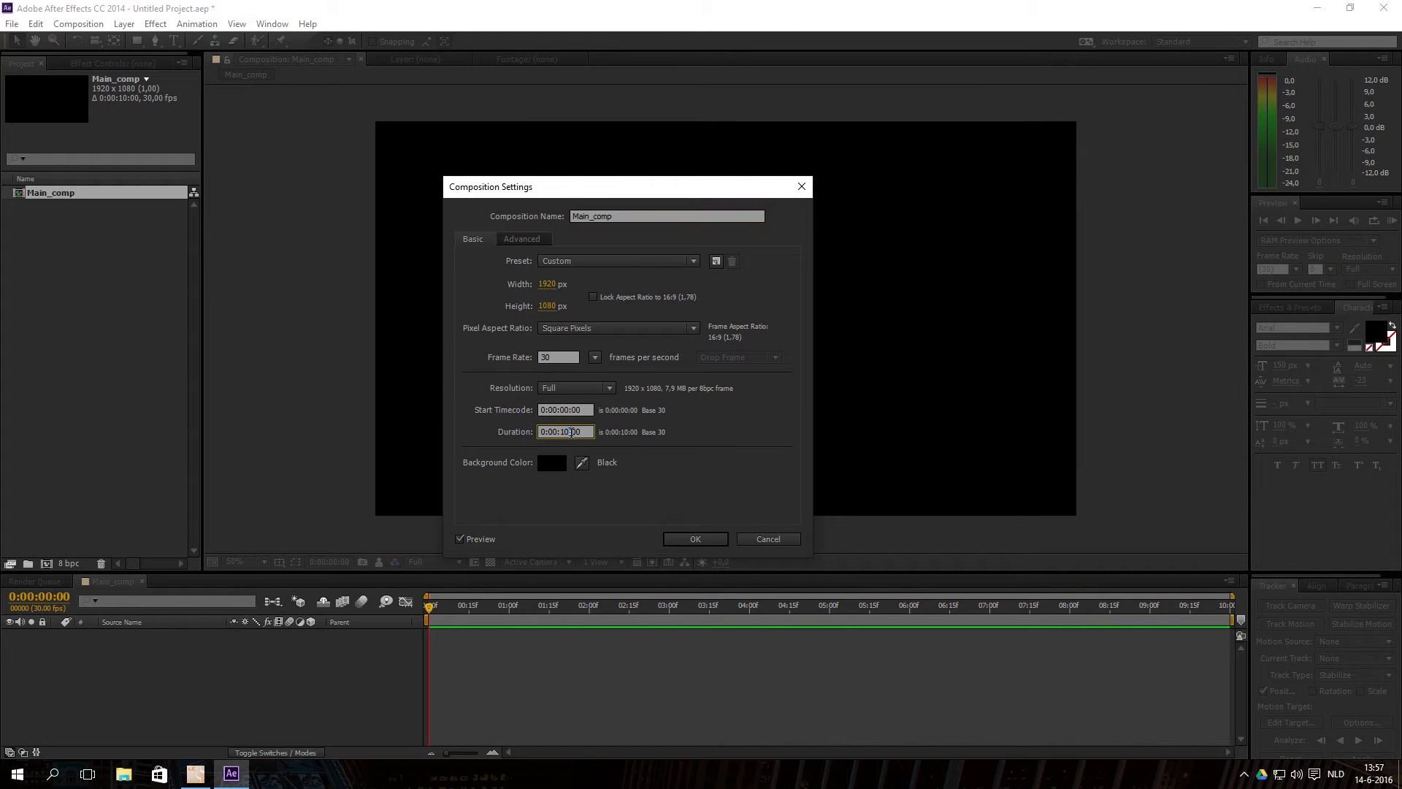
type("5")
left_click(699, 538)
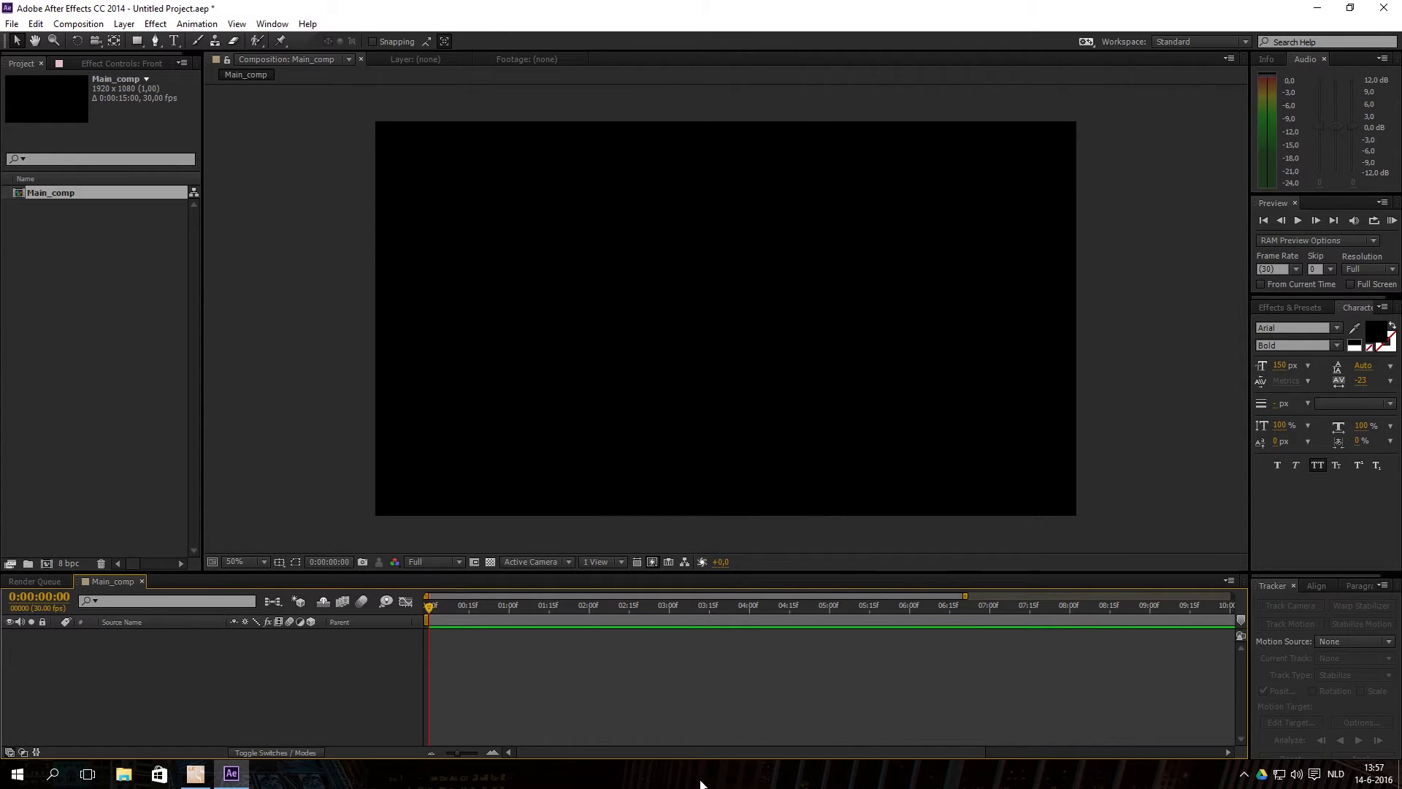
- Try a frame rate of 25 fps in Main_comp's composition settings, and set it back to 30 fps
left_click_drag(761, 751, 650, 752)
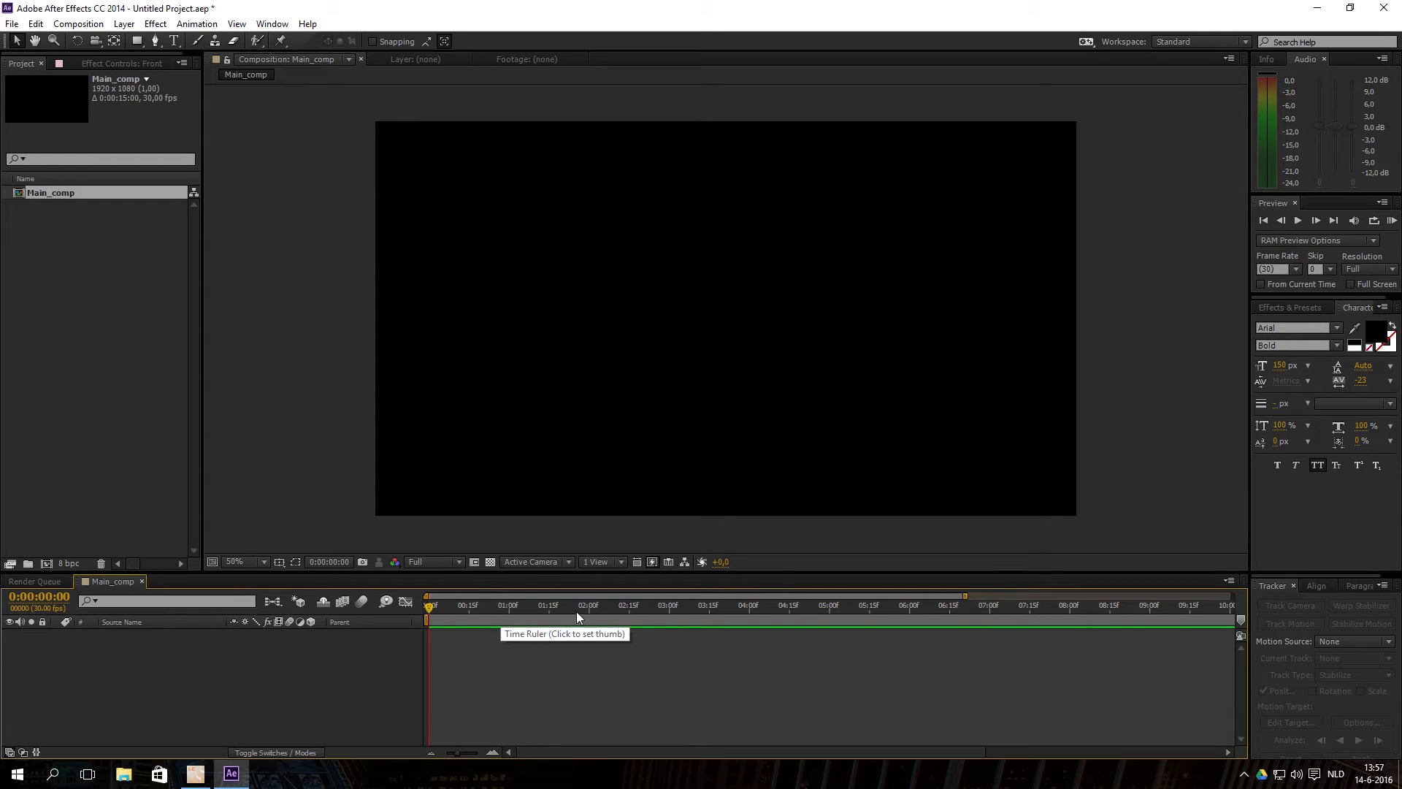
left_click(78, 24)
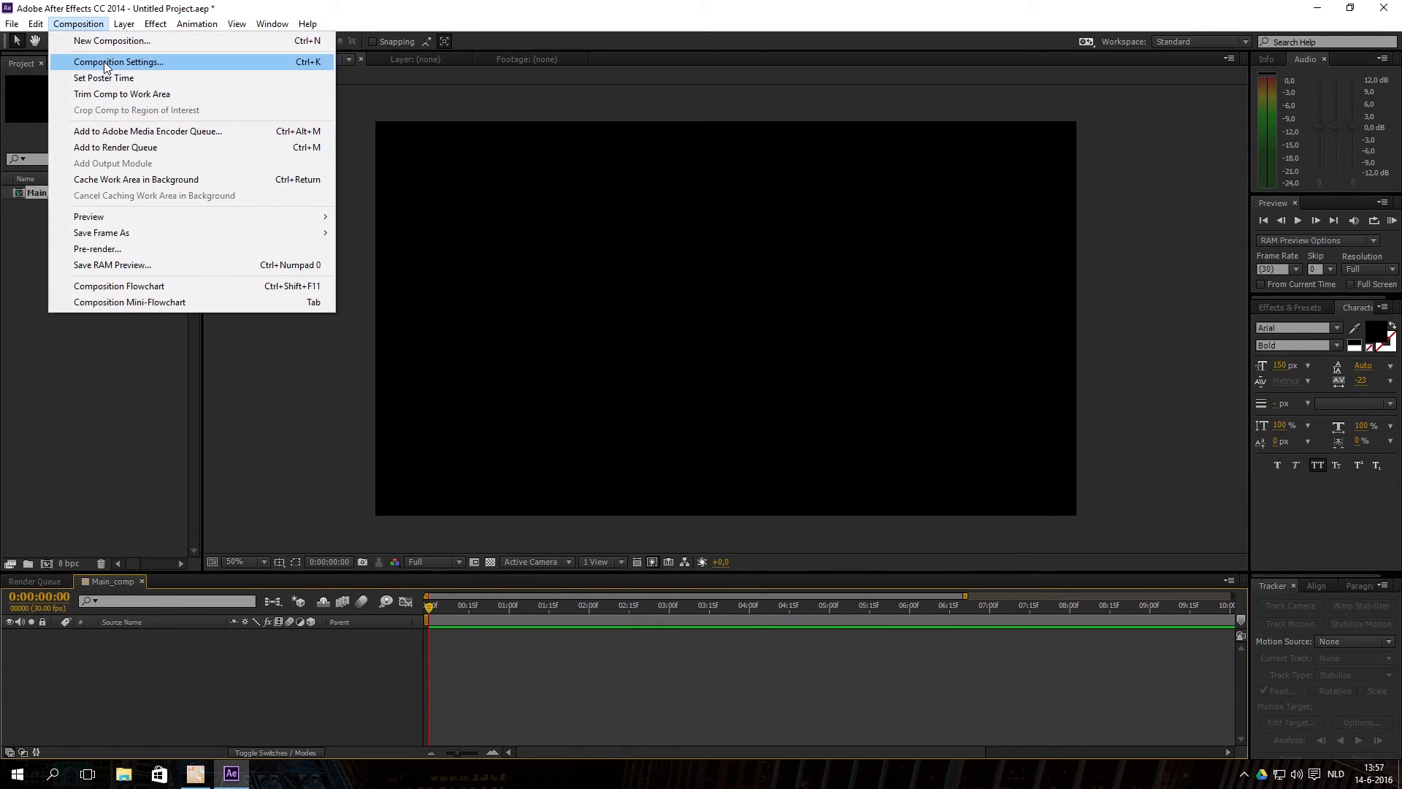
left_click(102, 59)
left_click_drag(641, 187, 1010, 188)
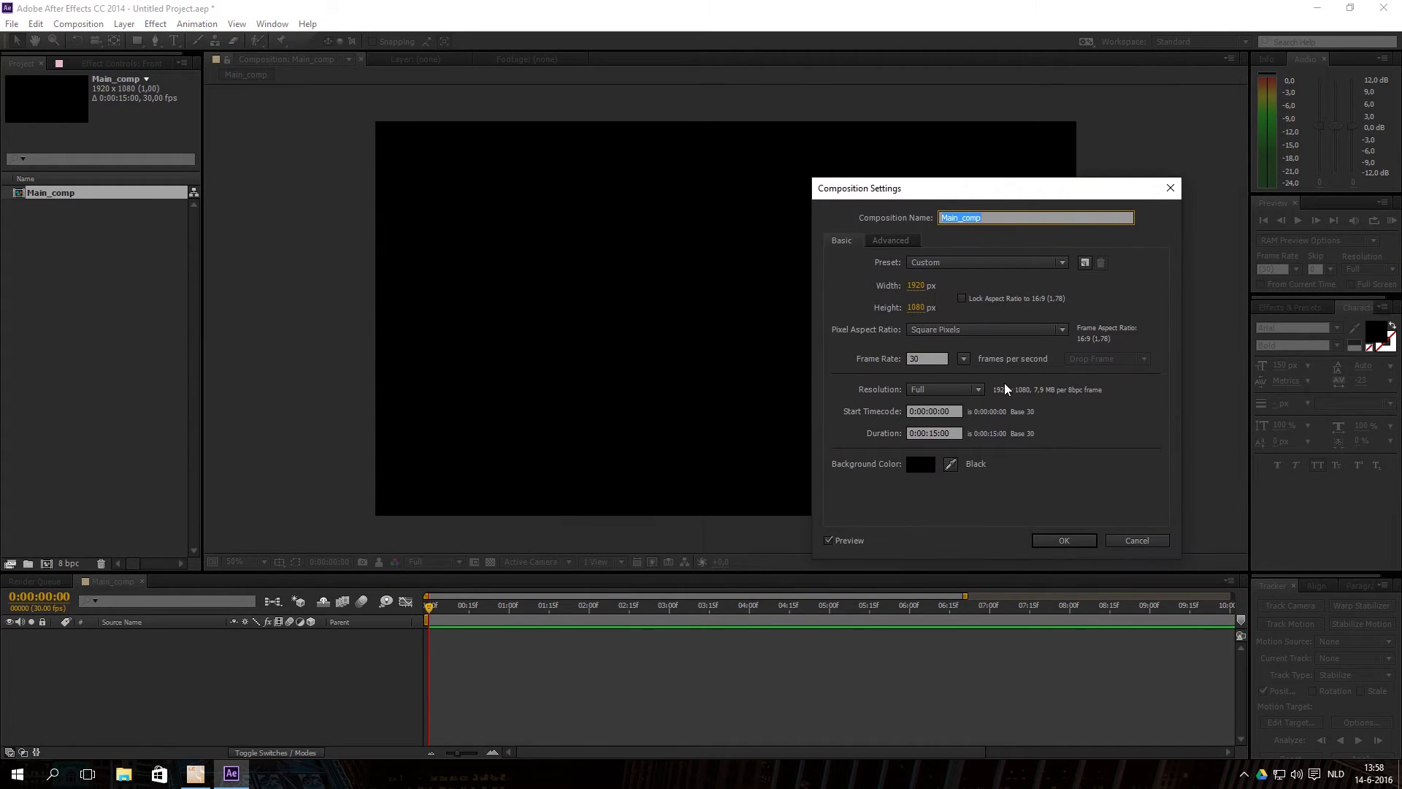
left_click(964, 358)
left_click(997, 452)
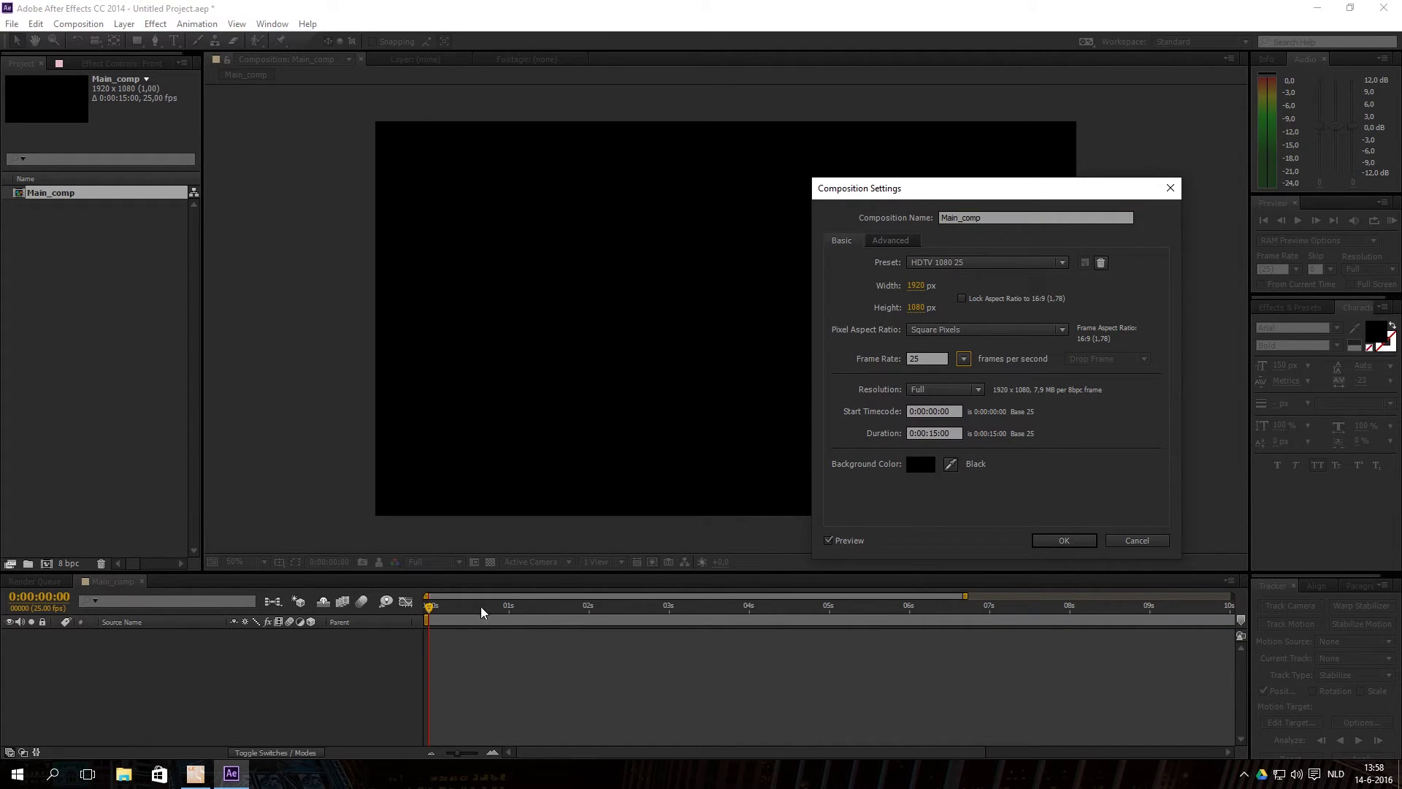
left_click(964, 359)
left_click(1003, 488)
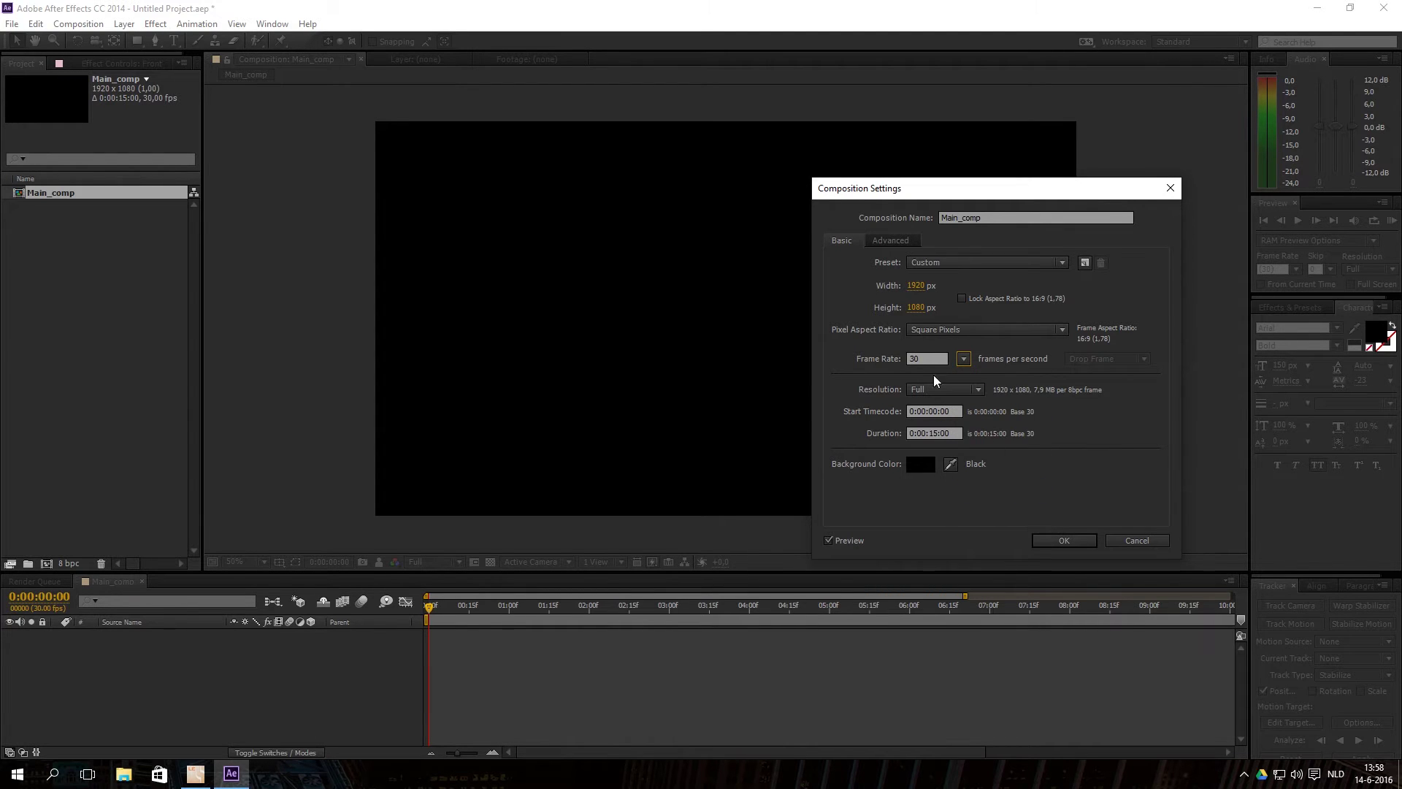
left_click(1064, 541)
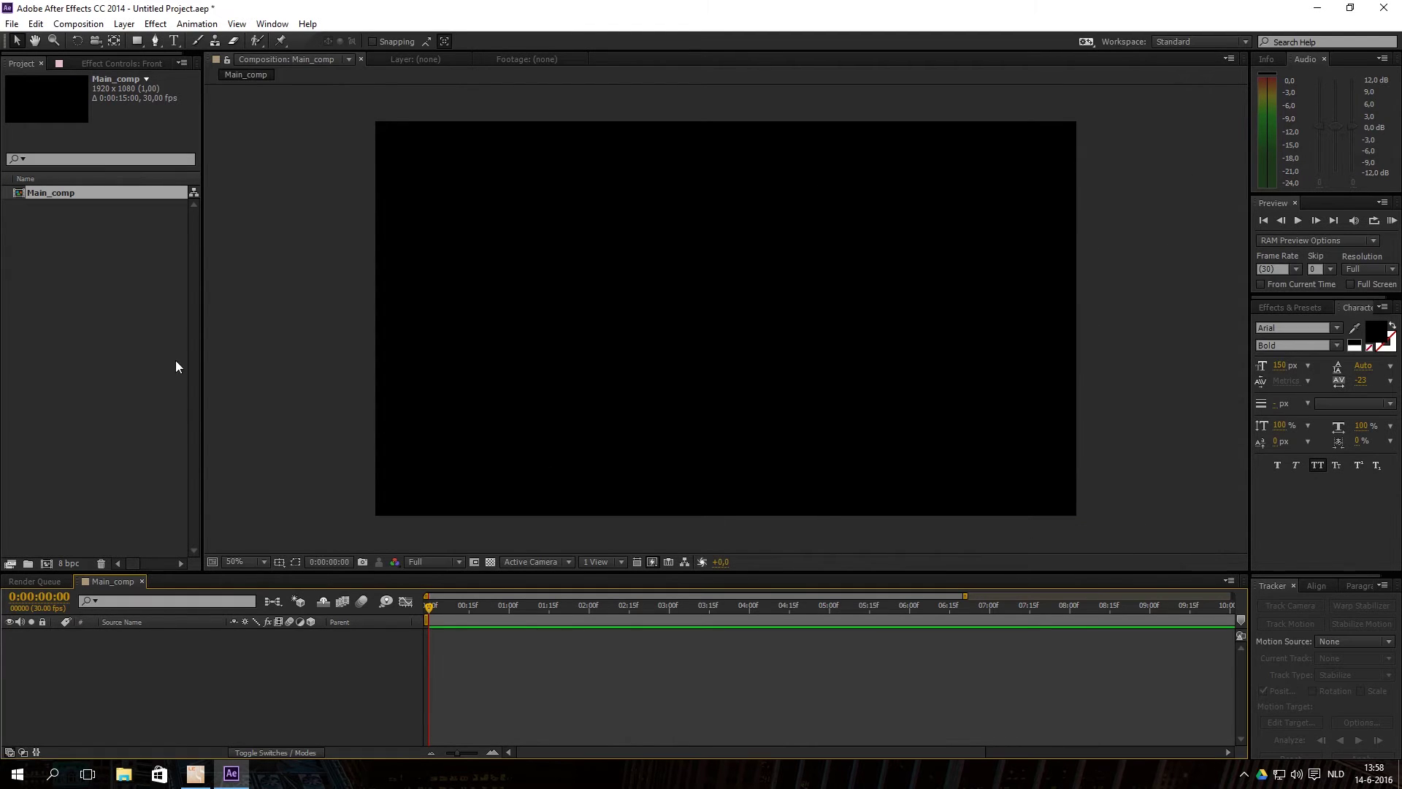
- Add four new folders at the root of the project
left_click(76, 248)
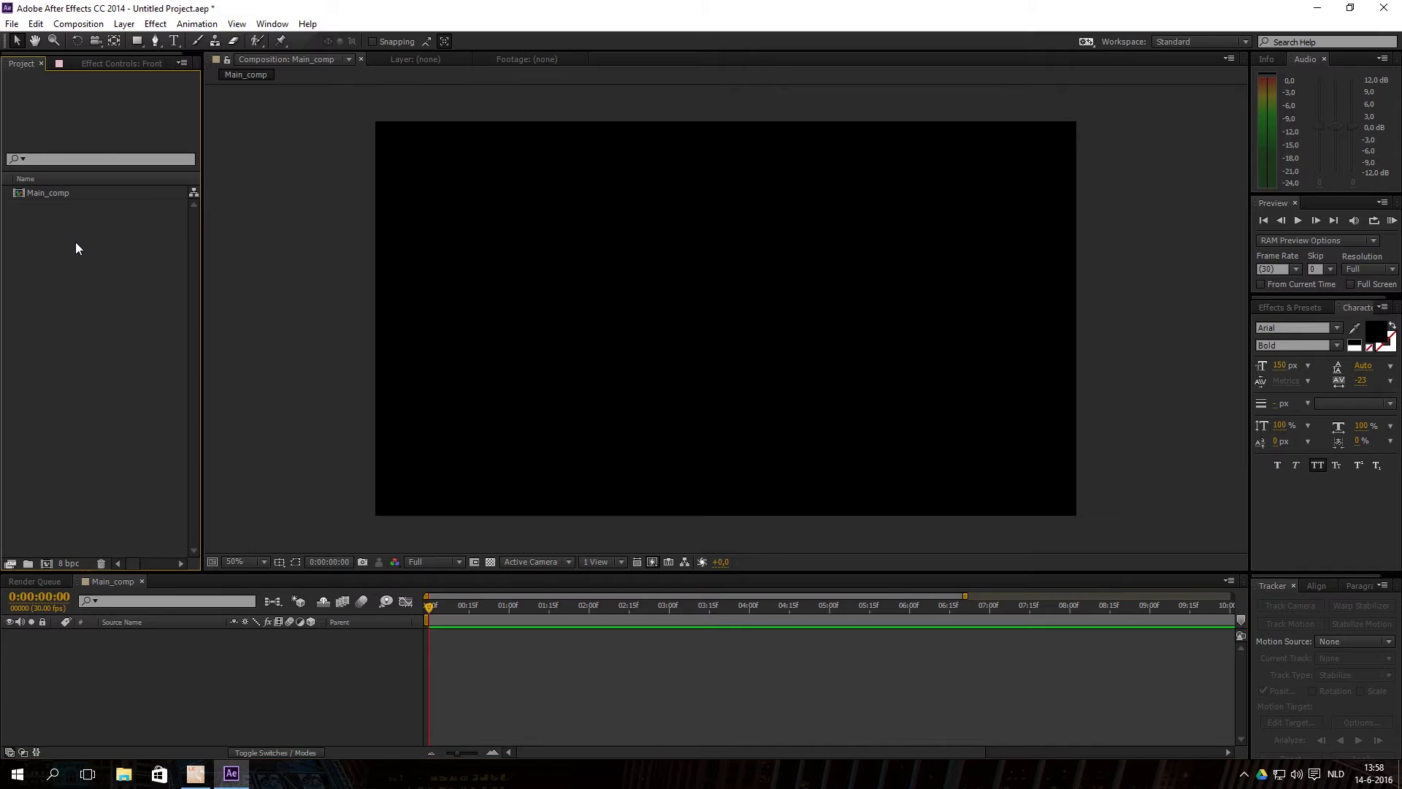
left_click(29, 562)
left_click(49, 405)
left_click(28, 562)
left_click(20, 341)
left_click(28, 562)
left_click(19, 390)
left_click(28, 563)
left_click(42, 326)
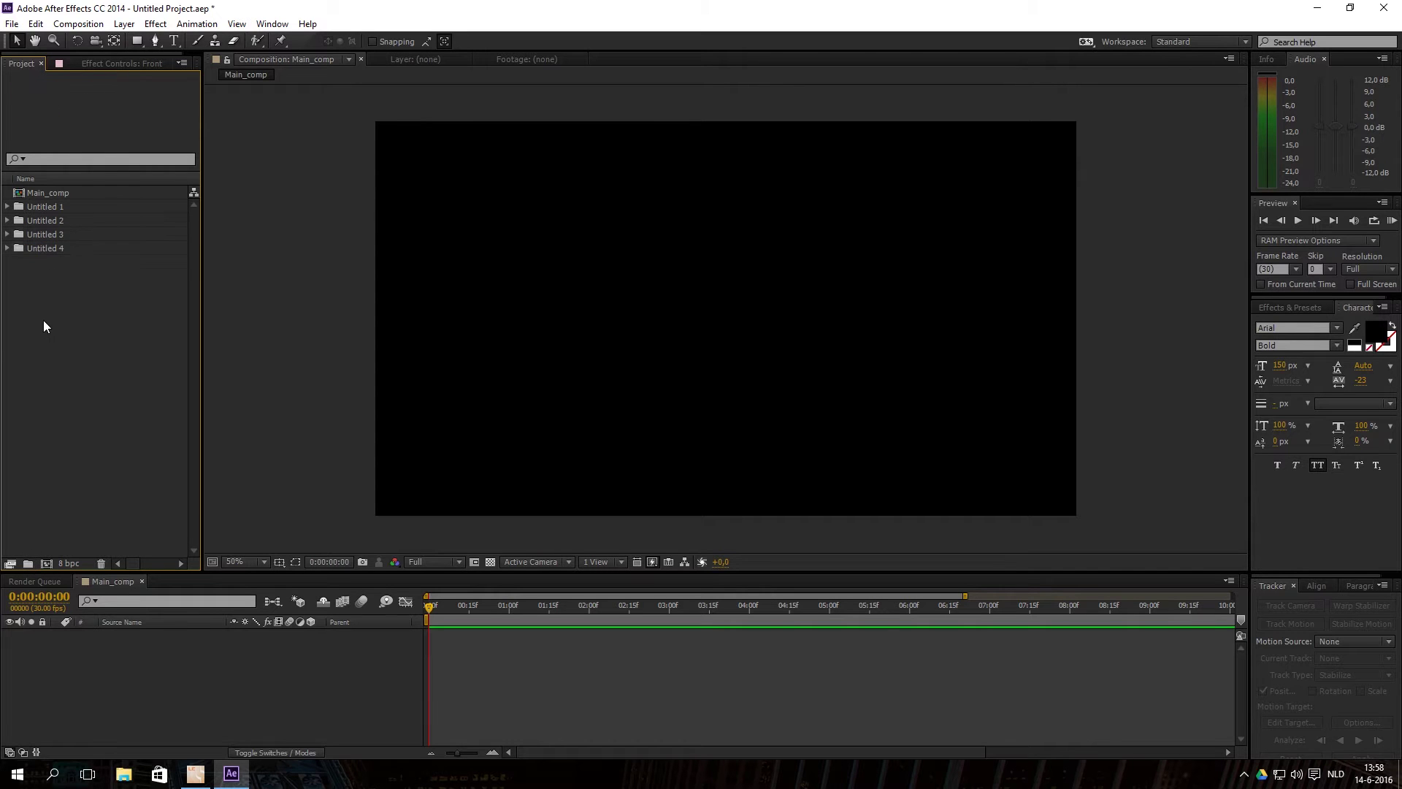
- Rename the folder Untitled 1 as Footage
left_click(51, 208)
right_click(55, 205)
left_click(99, 405)
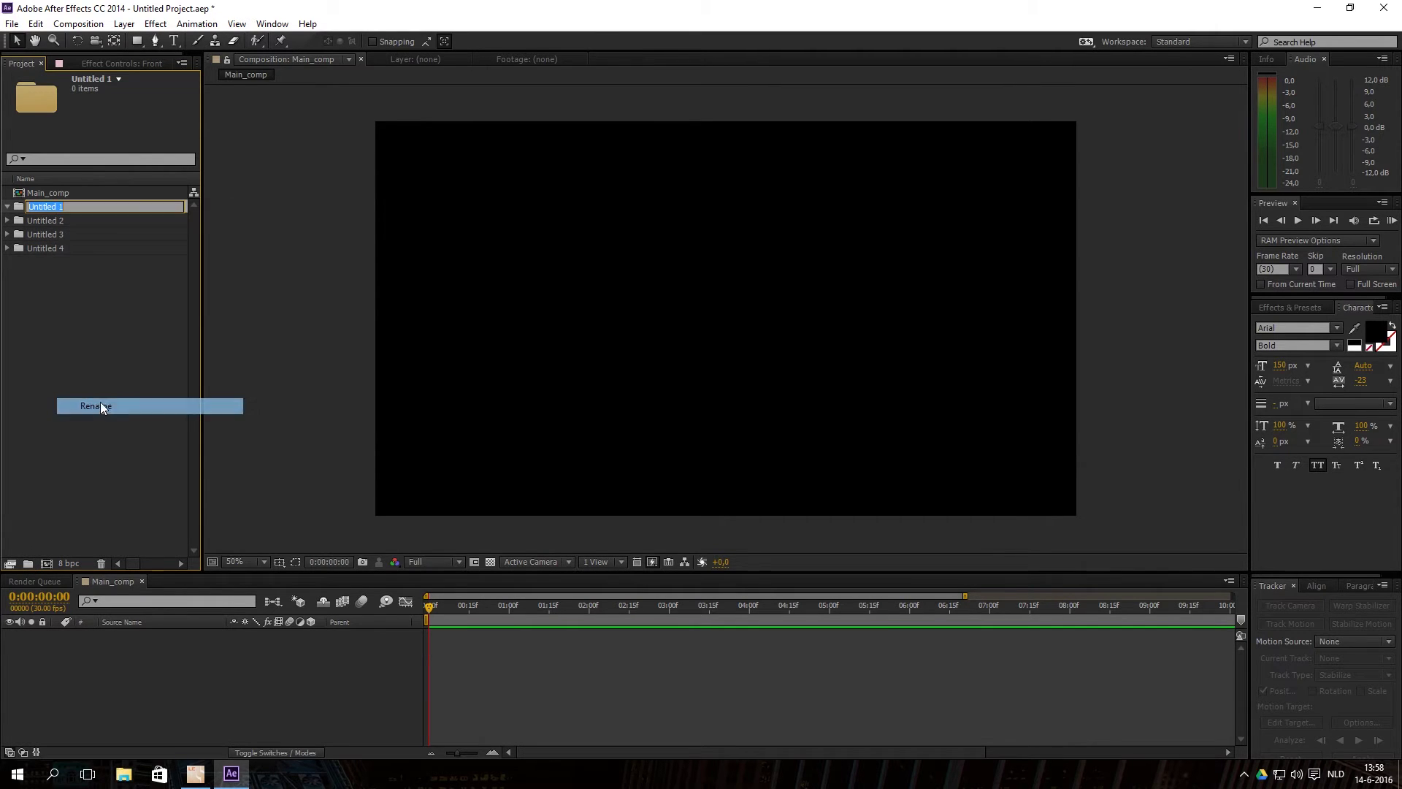
type("Foota")
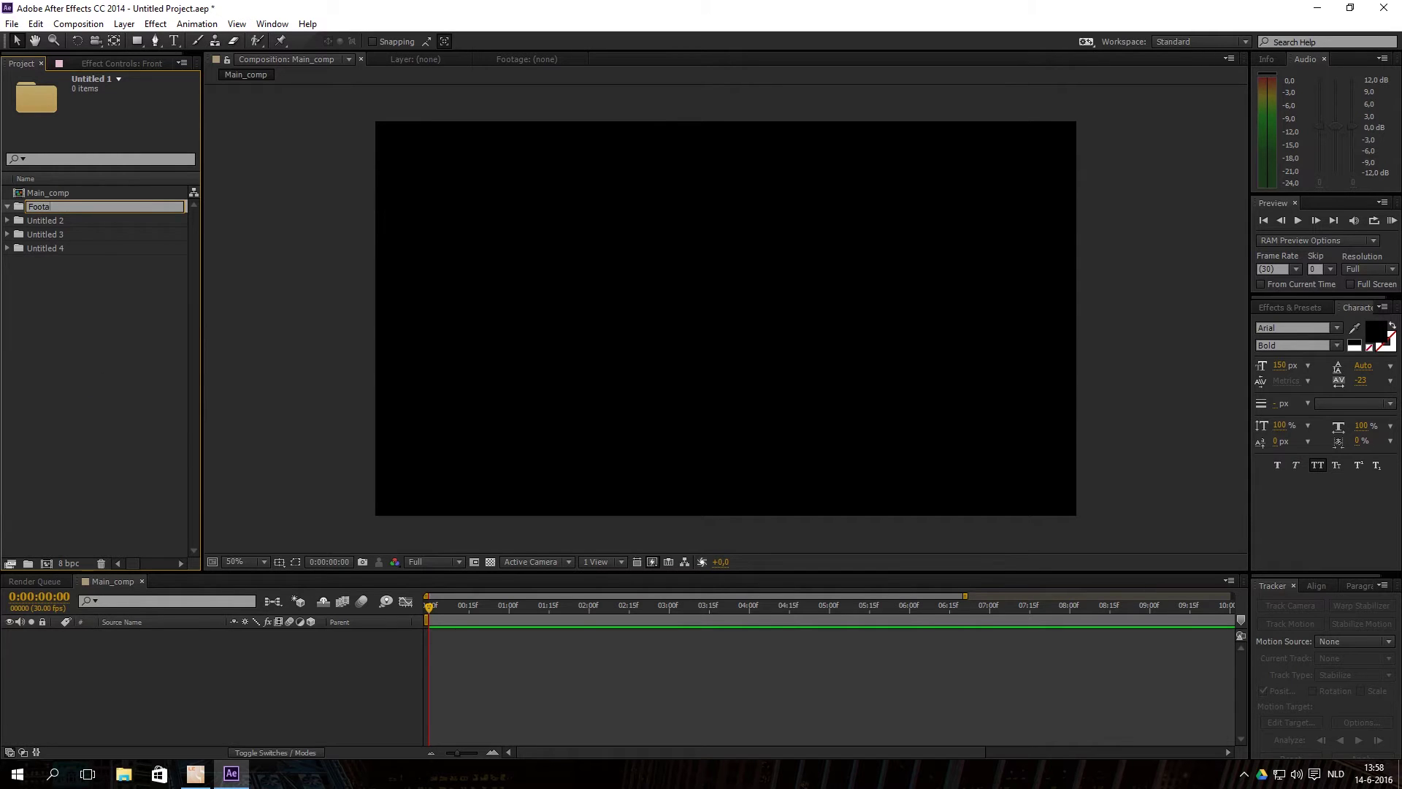
type("ge")
key("Return")
- Rename the folder Untitled 2 as Audio
left_click(55, 221)
right_click(55, 222)
left_click(124, 425)
type("Audio")
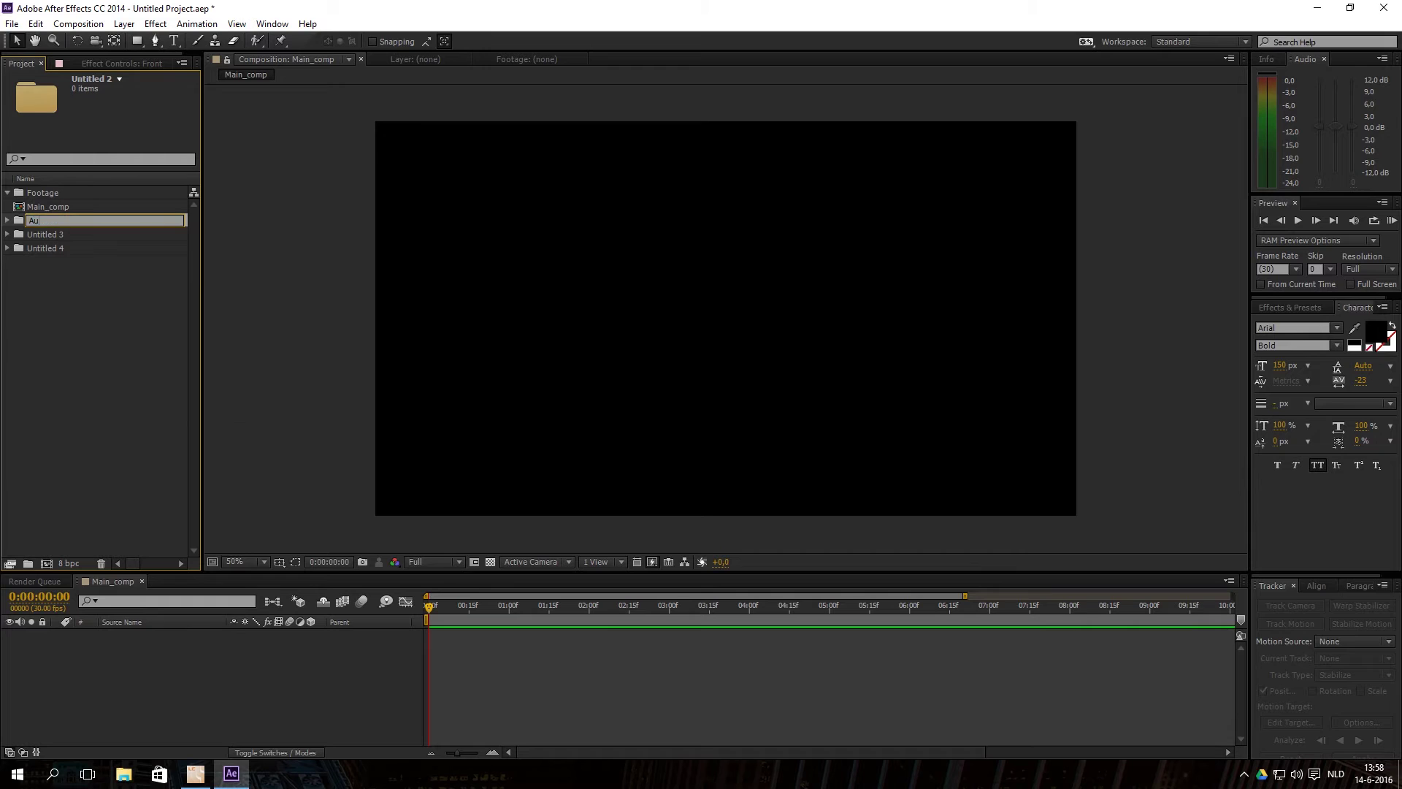
key("Return")
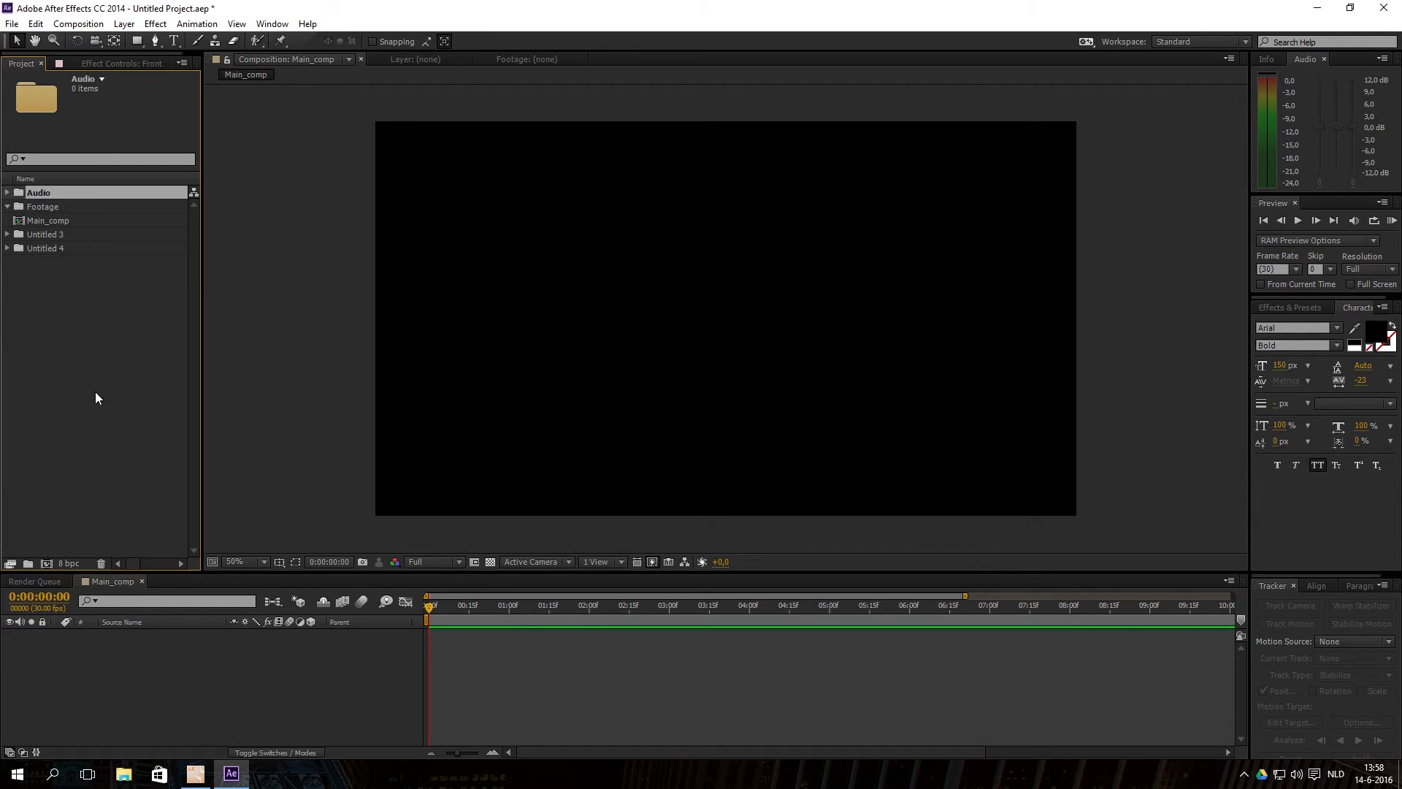
- Rename the folder Untitled 3 as Graphics
left_click(54, 237)
right_click(54, 236)
left_click(62, 440)
type("Graphics")
key("Return")
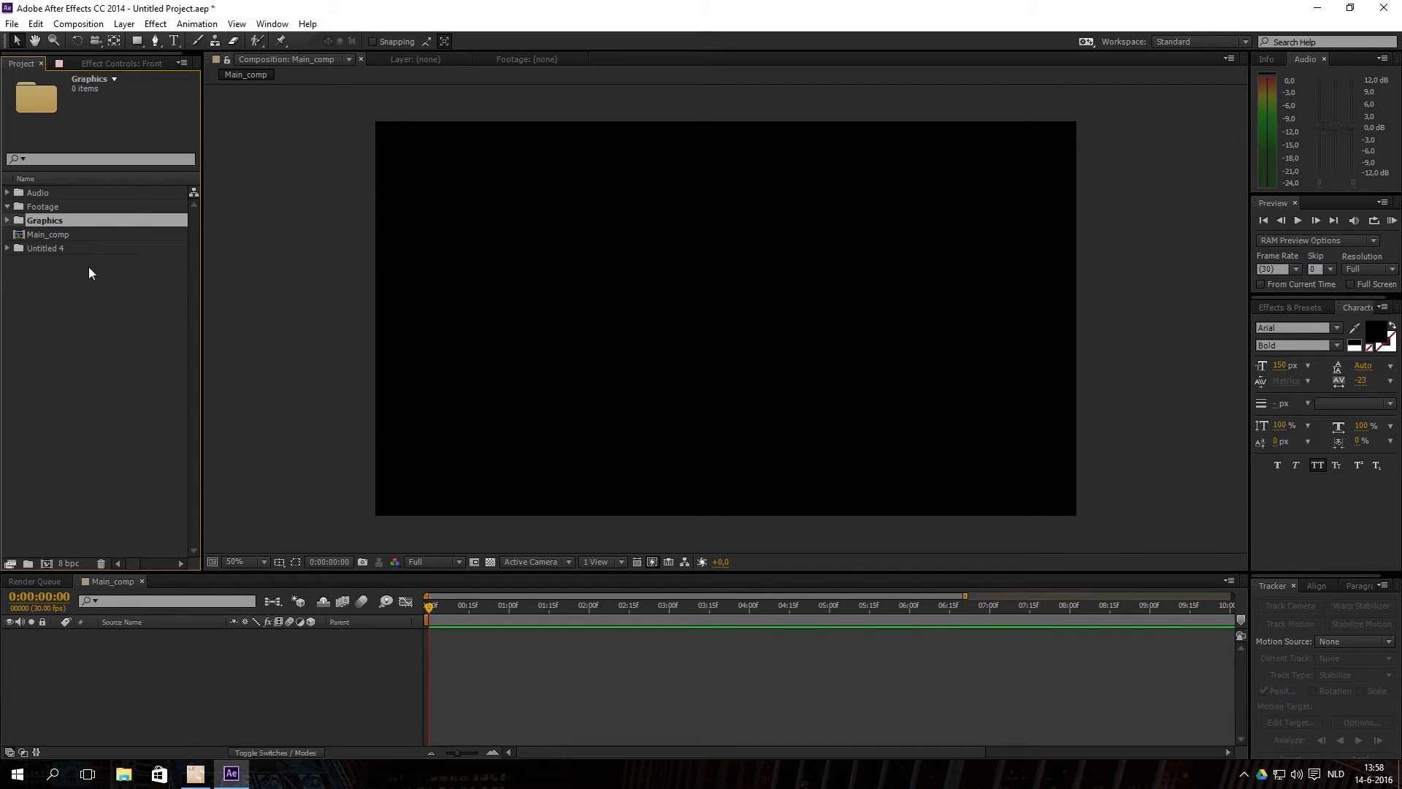
- Rename the folder Untitled 4 as Comps
left_click(61, 251)
right_click(61, 251)
left_click(104, 457)
type("Comps")
key("Return")
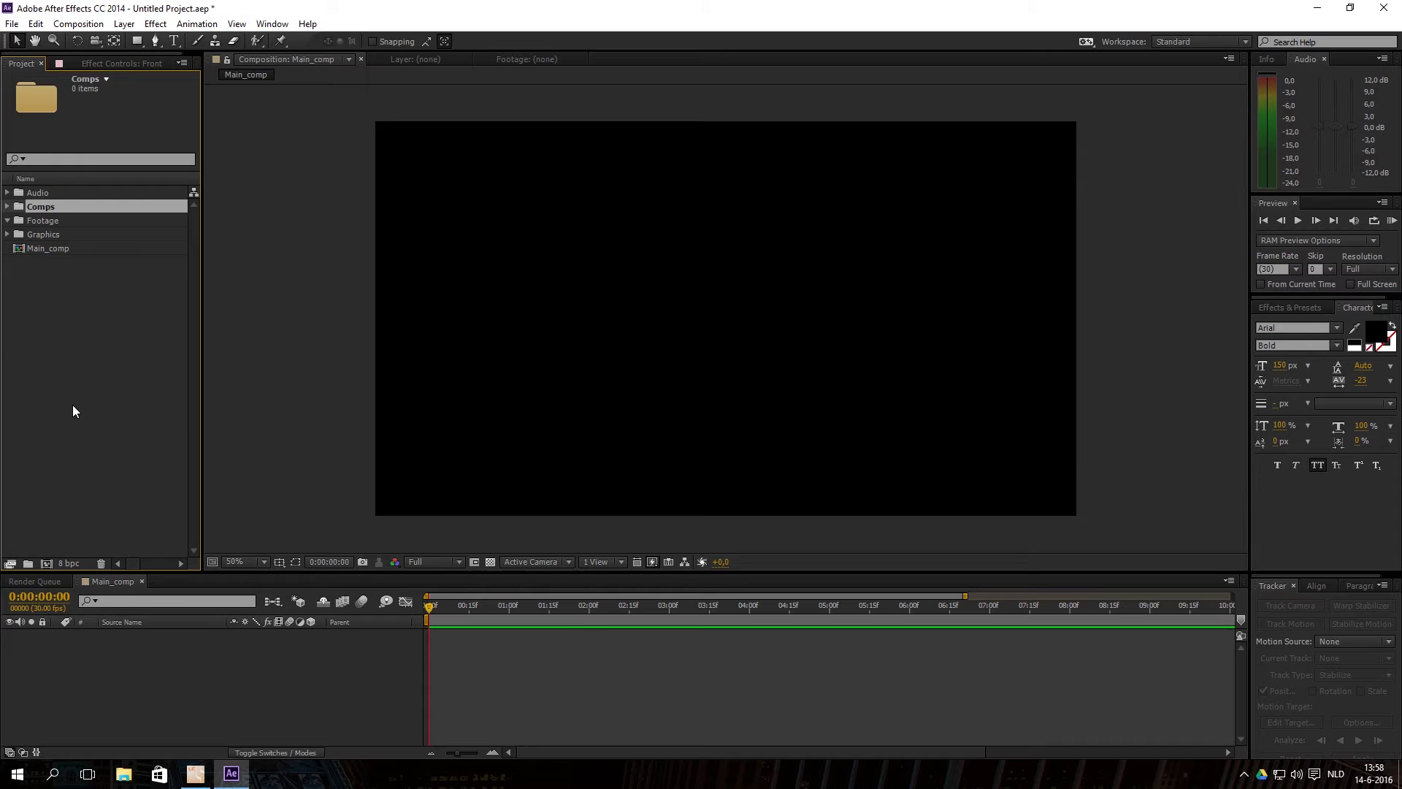
- Move the Main_comp composition into the Comps folder
left_click(72, 405)
left_click_drag(43, 248, 45, 206)
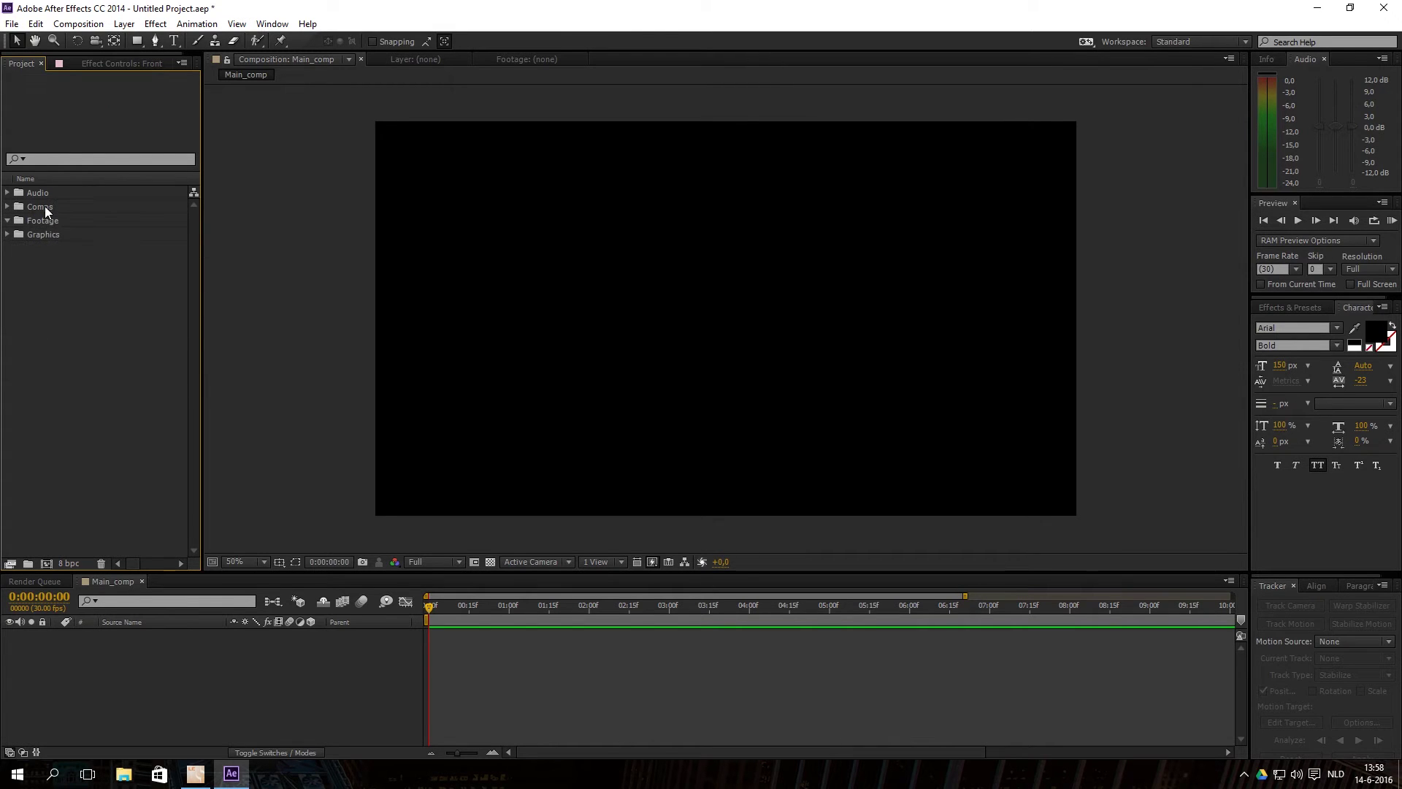
left_click(6, 221)
- Import the snail video from the Tutorial folder into the project as footage
right_click(42, 279)
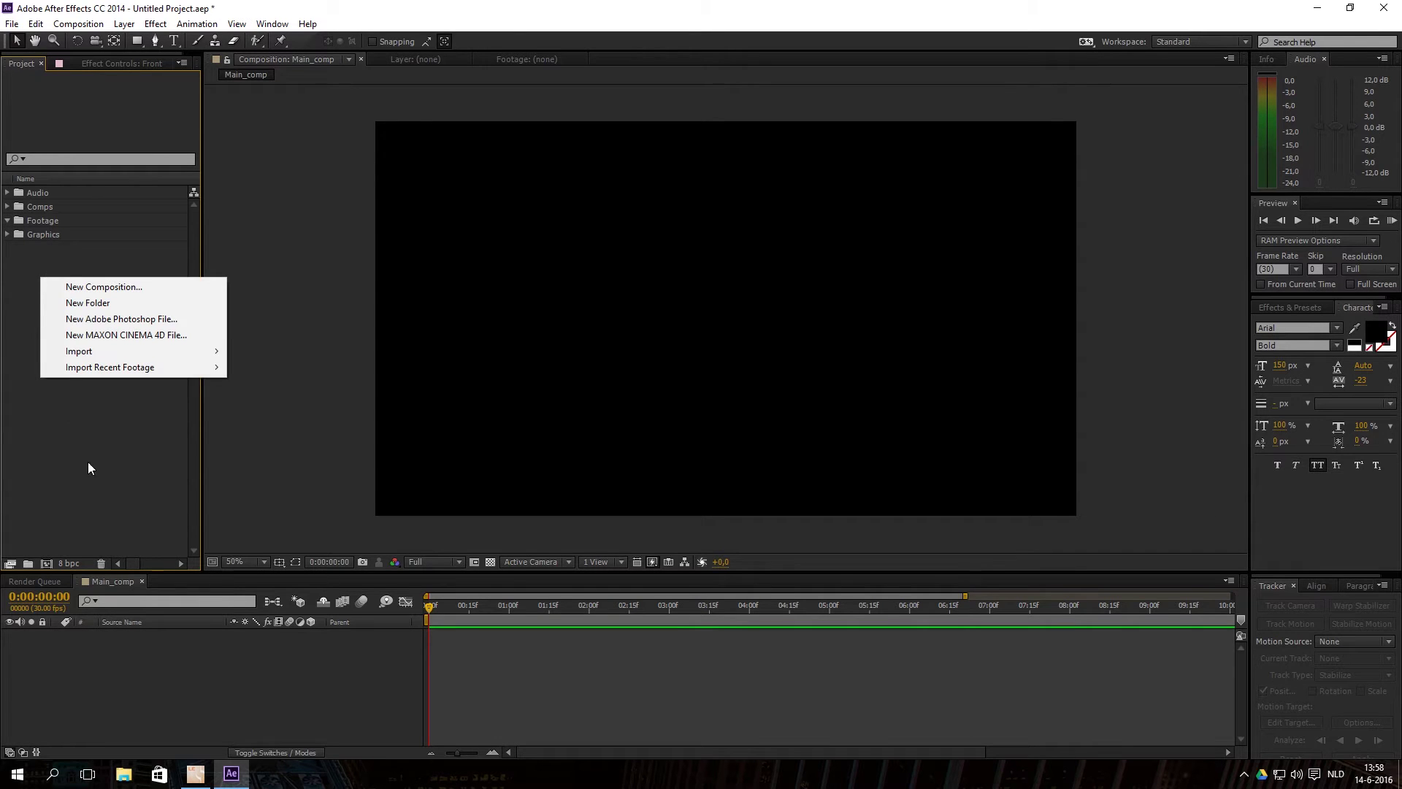
left_click(33, 292)
right_click(33, 292)
mouse_move(183, 365)
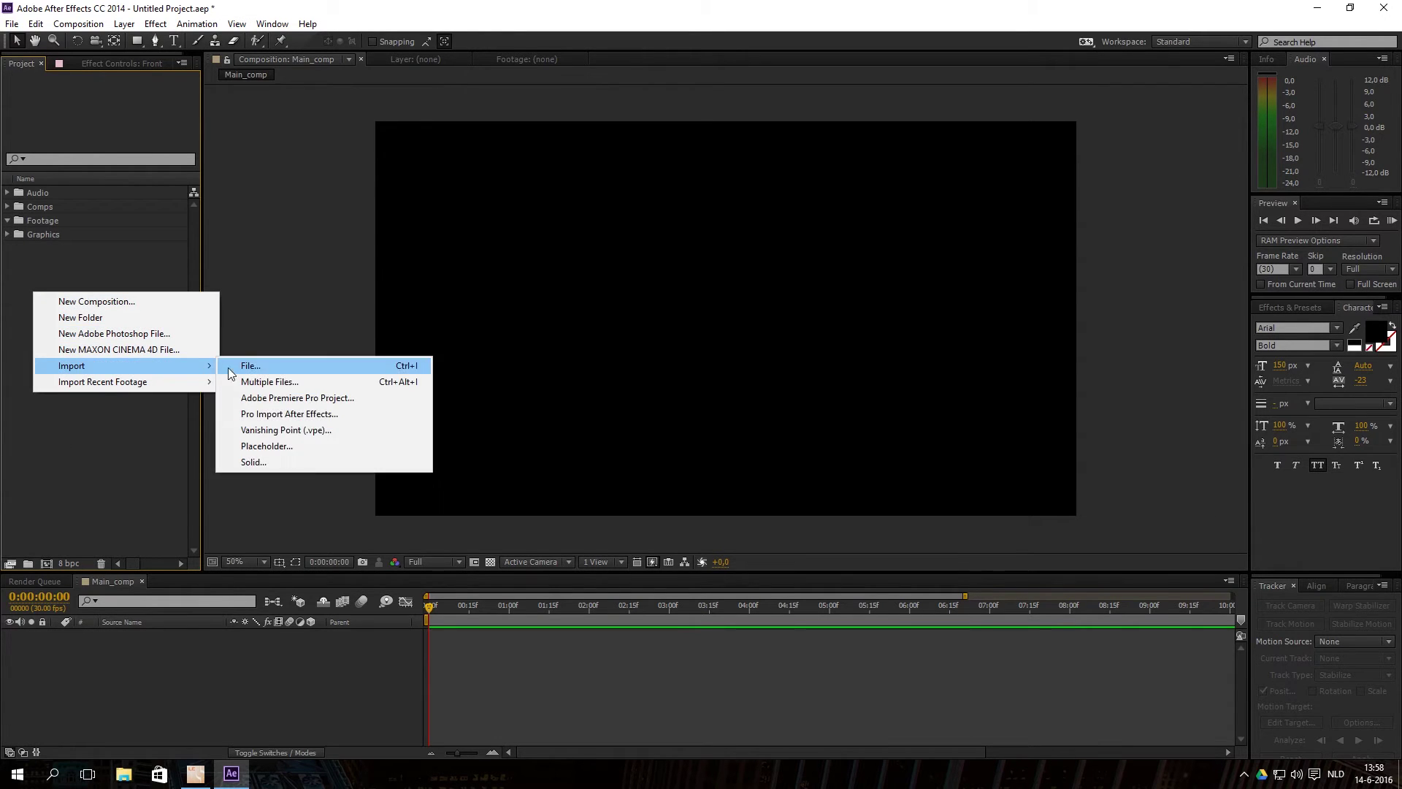
left_click(234, 366)
left_click(481, 202)
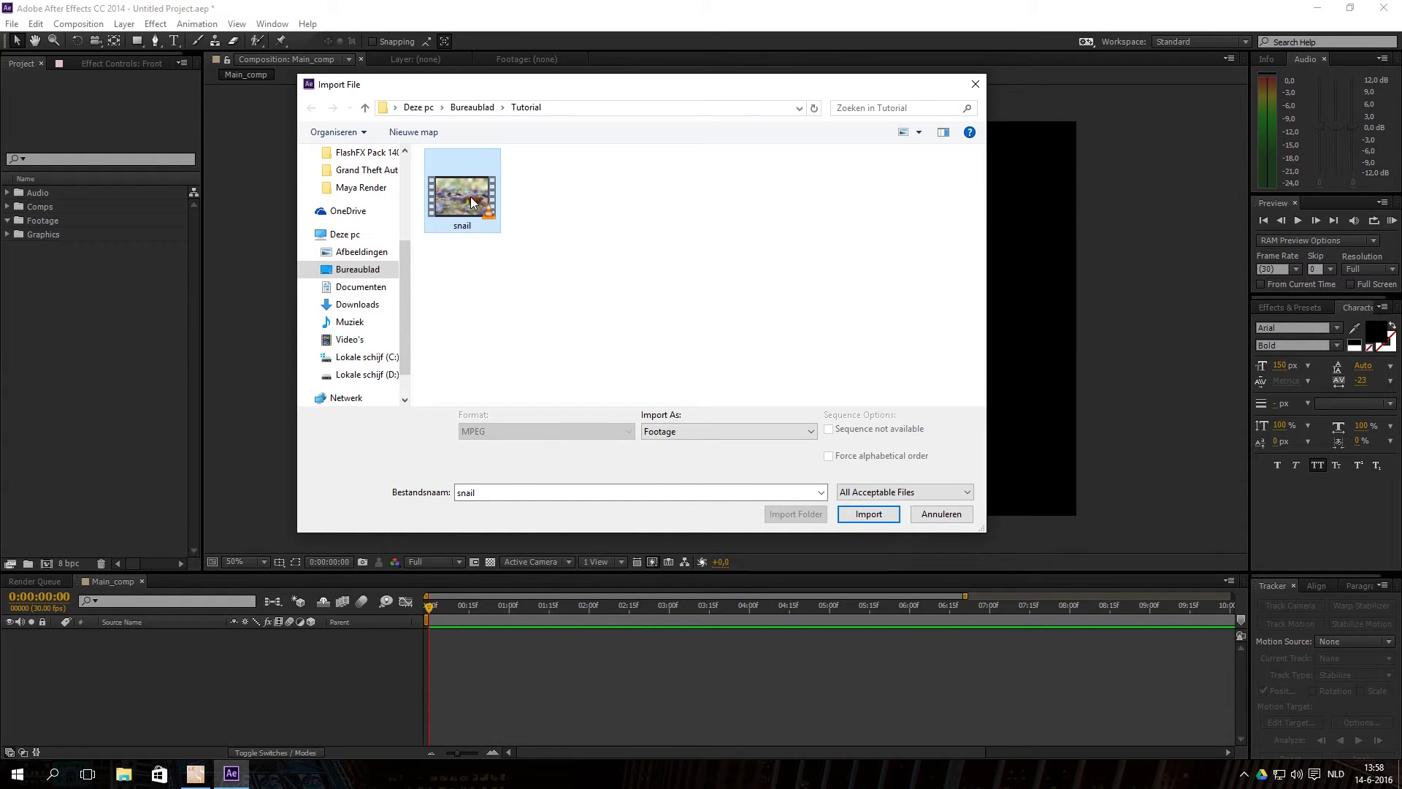
left_click(861, 516)
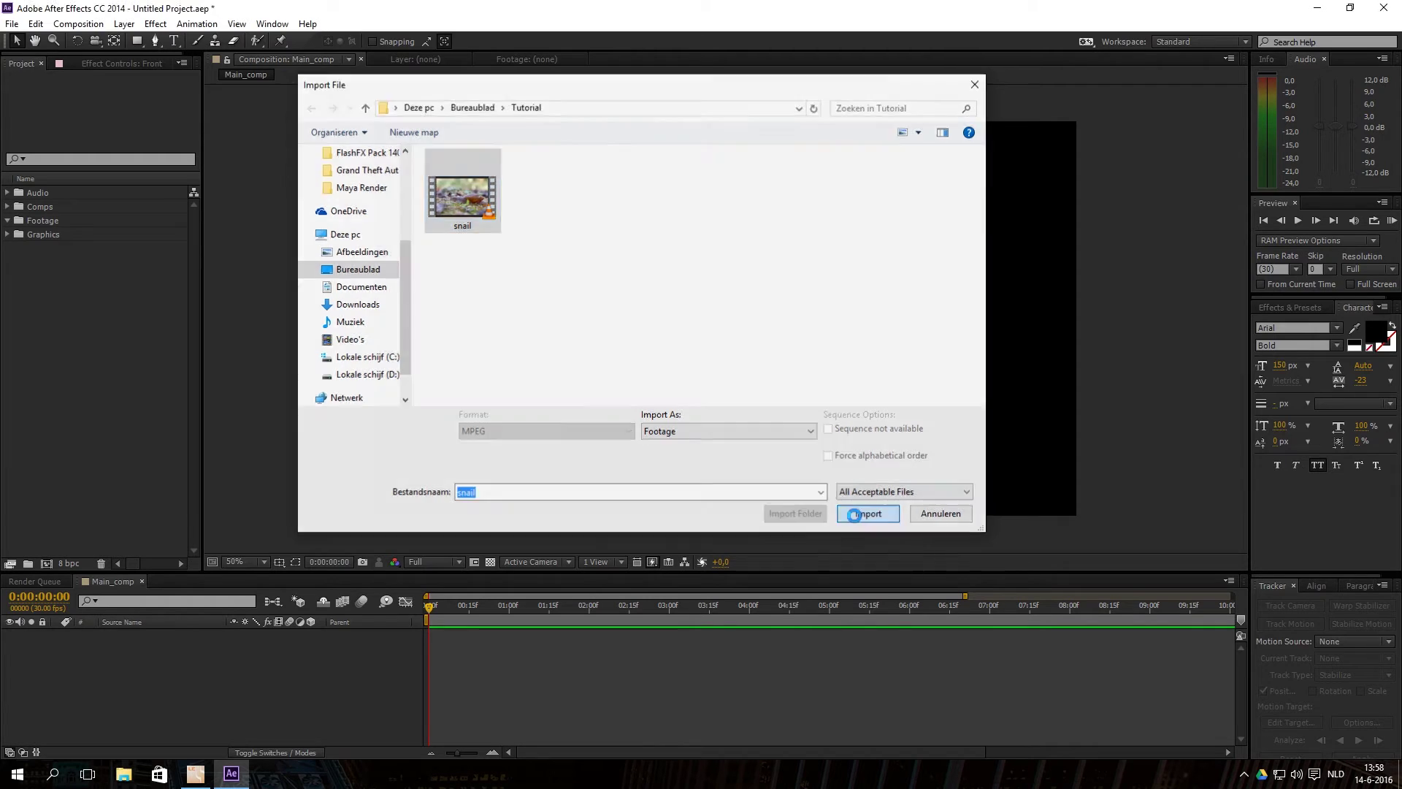
- Move snail.mp4 into the Footage folder
left_click(78, 276)
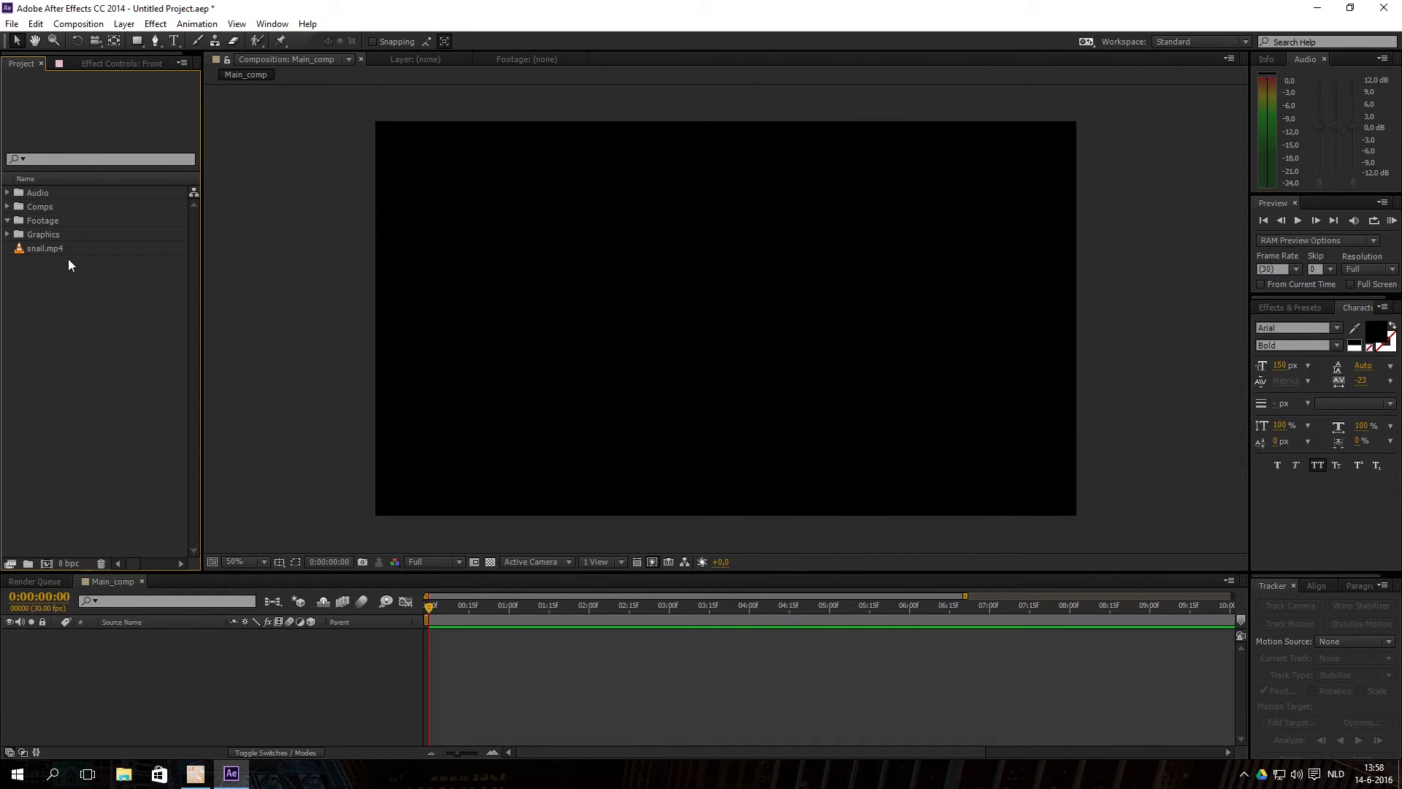
left_click_drag(52, 249, 33, 225)
left_click(73, 292)
- Try placing snail.mp4 freehand in the Main_comp frame, and delete the resulting layer
key("comma")
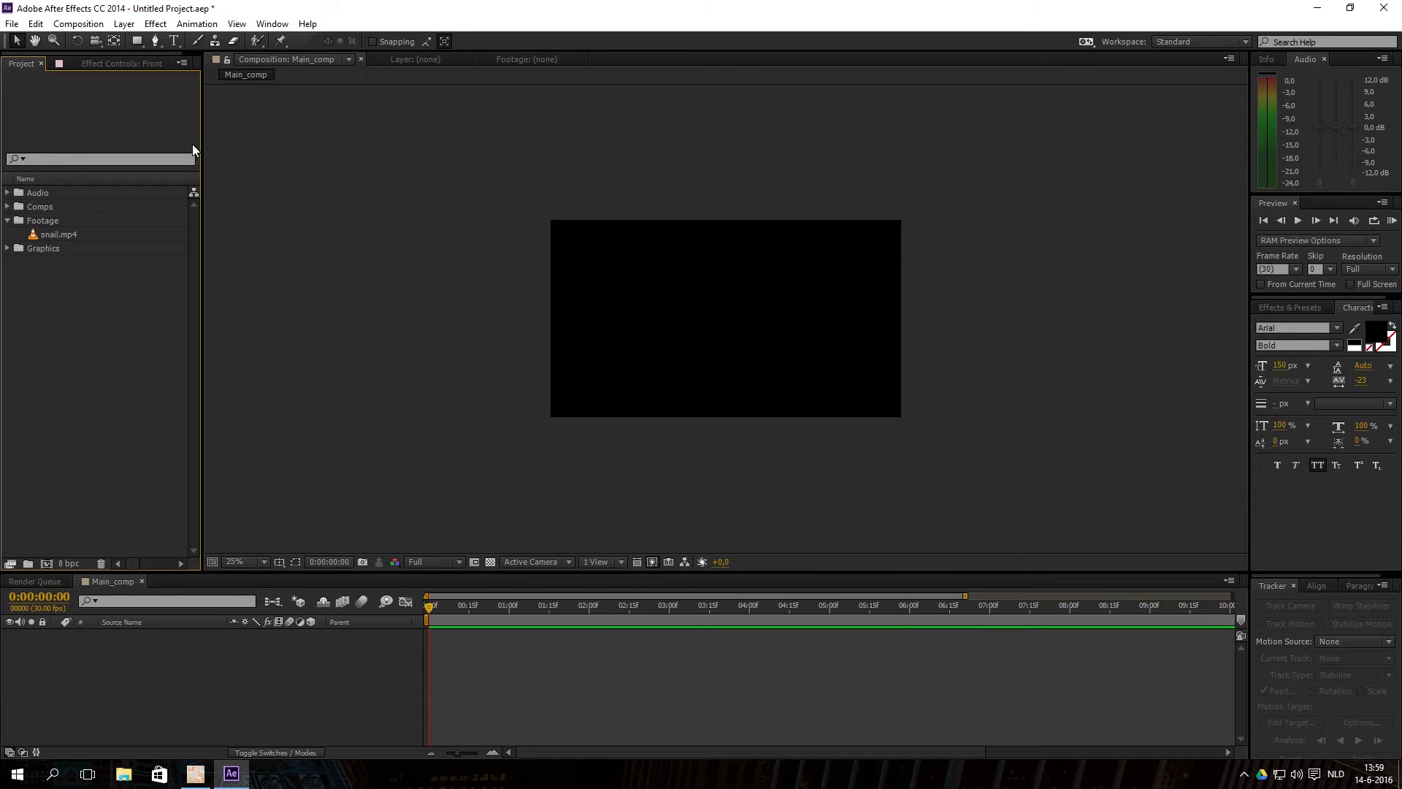
left_click_drag(58, 235, 710, 317)
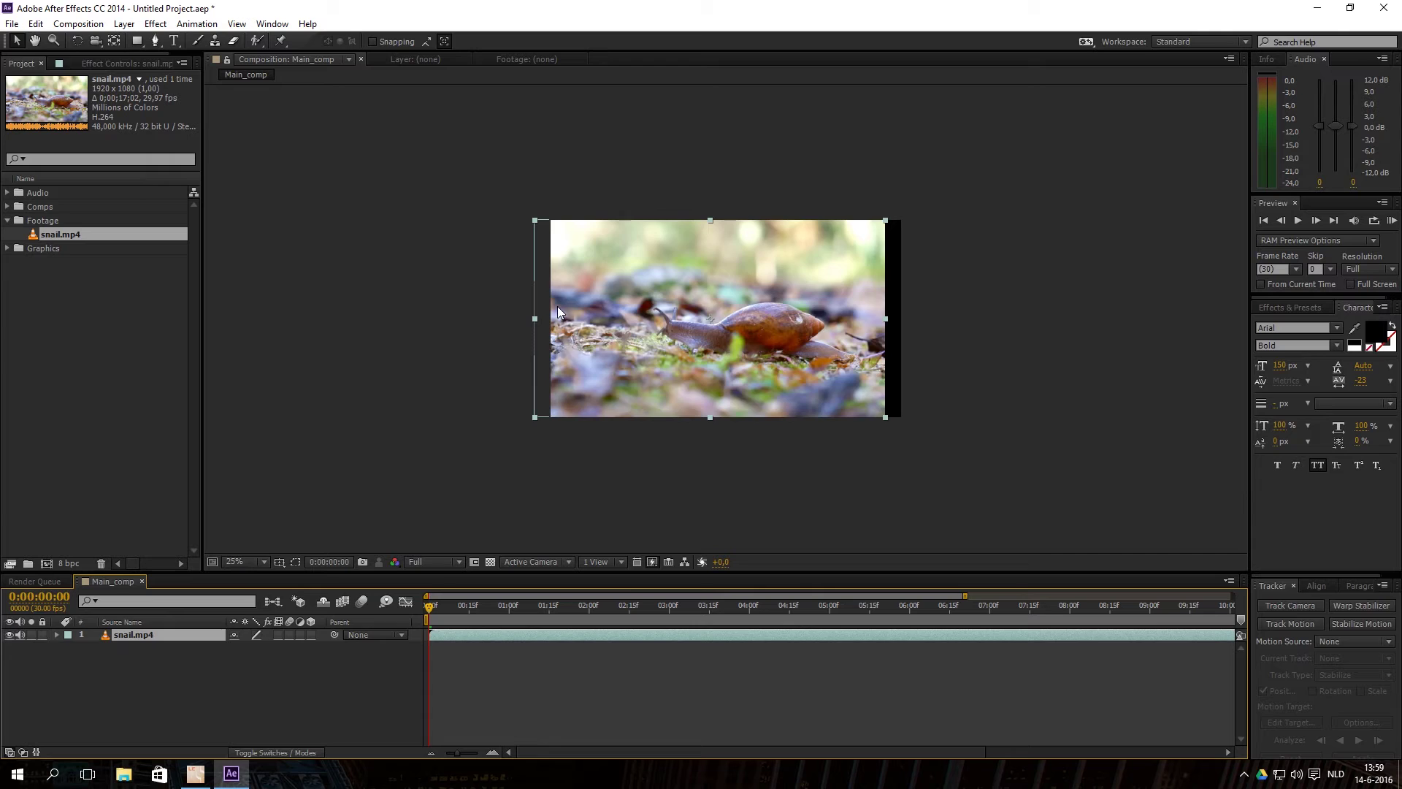
key("Delete")
left_click(85, 251)
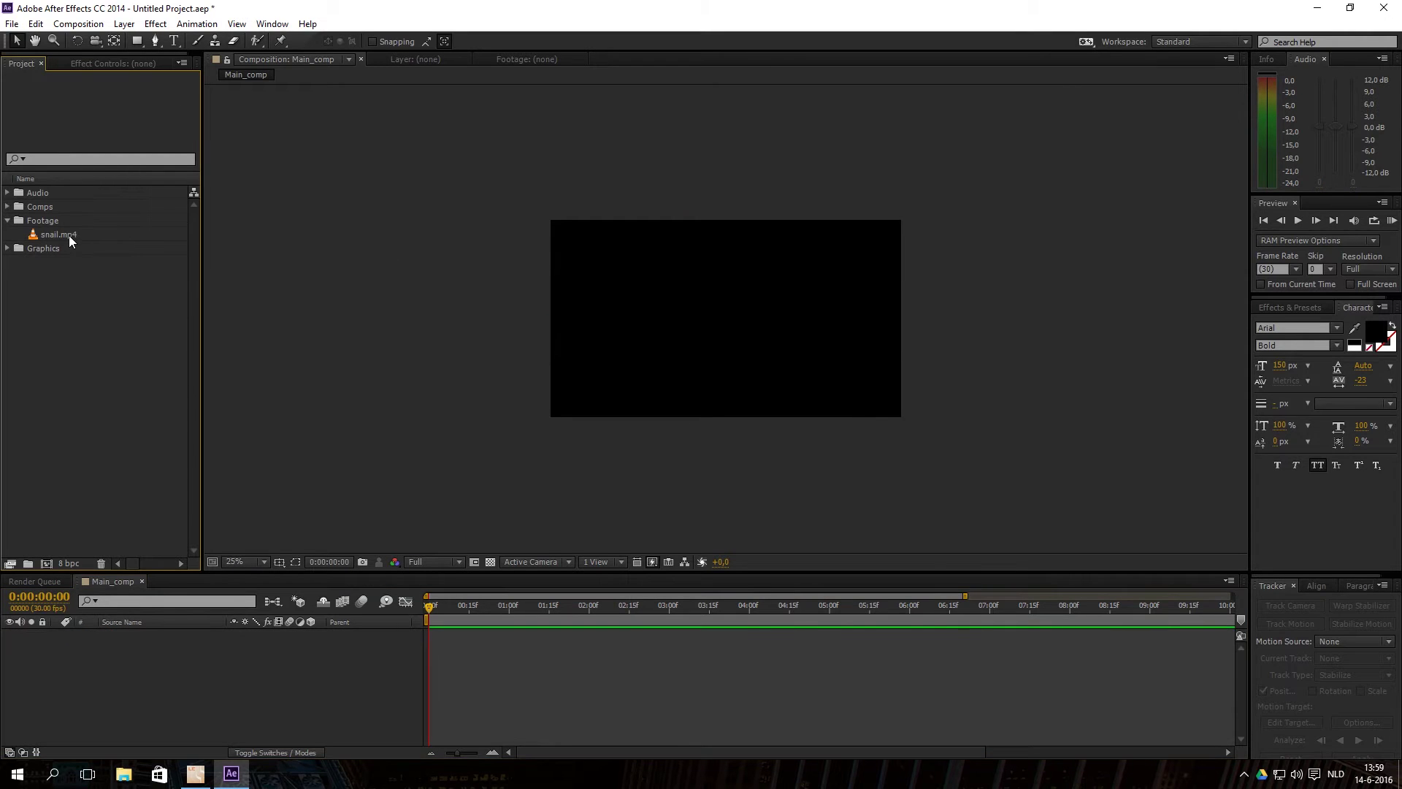
- Try adding snail.mp4 directly to the Main_comp timeline, and remove the layer again
left_click_drag(49, 235, 141, 667)
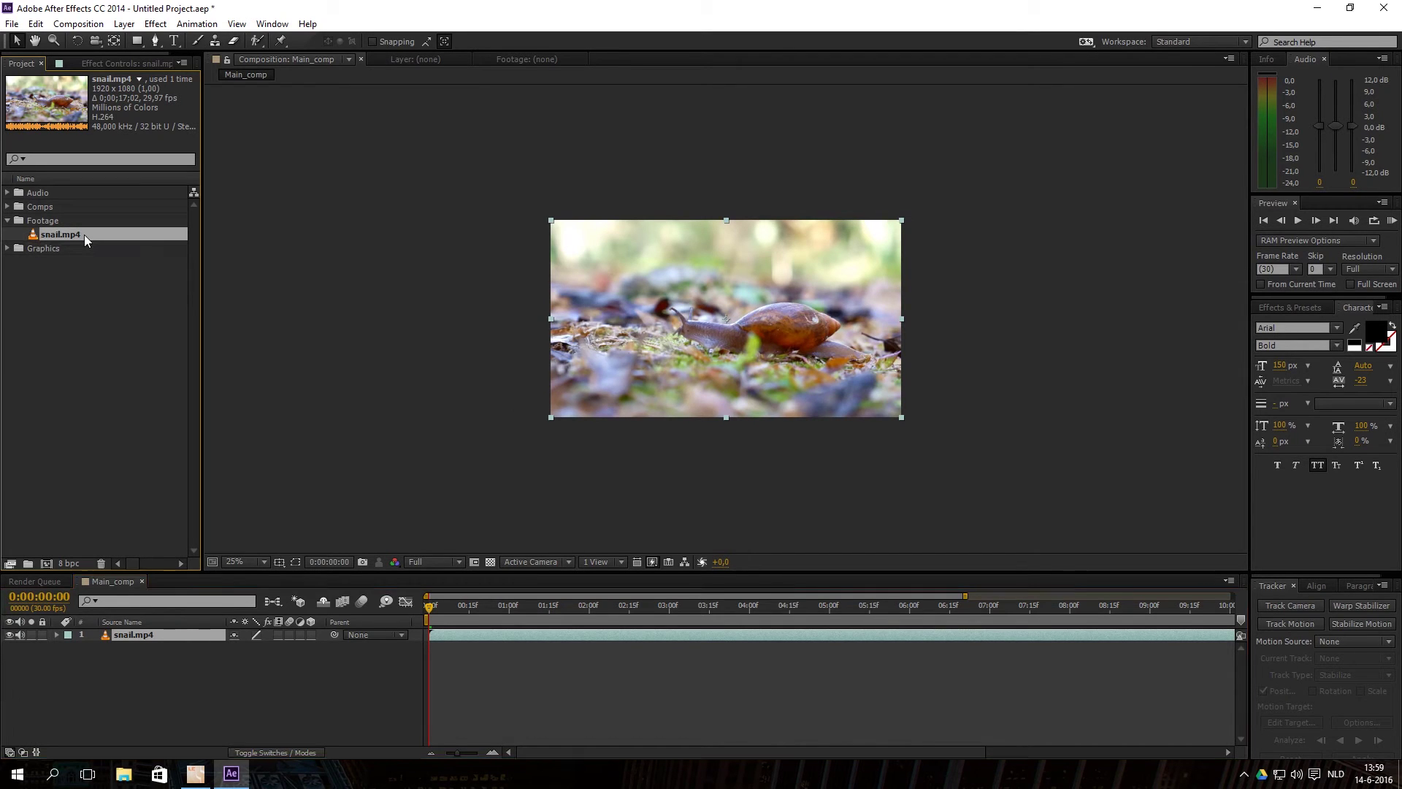
left_click(172, 635)
key("Delete")
- Place snail.mp4 in the Main_comp frame and align the layer to the composition's horizontal and vertical centre
left_click_drag(70, 232, 579, 259)
left_click(1316, 585)
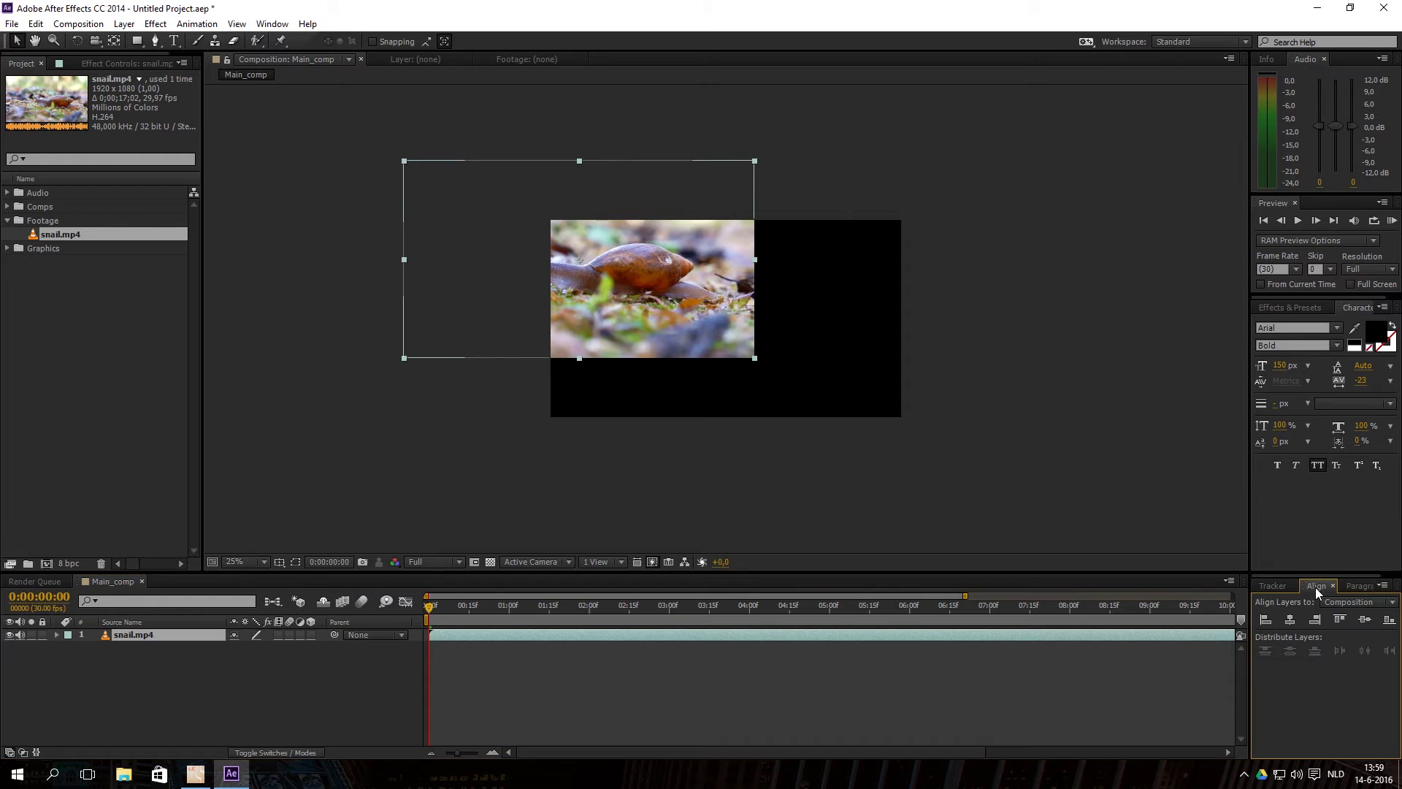
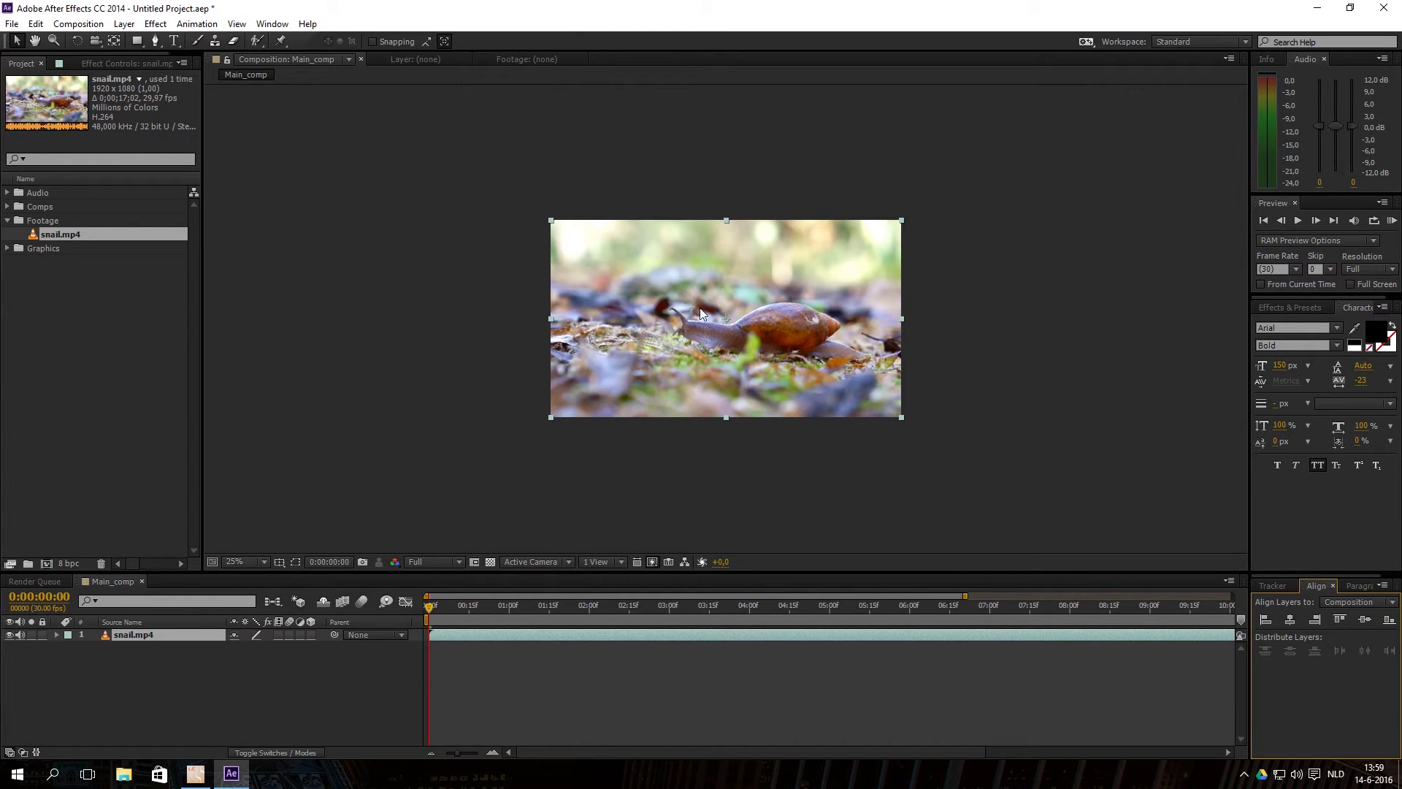
scroll(765, 324, "up", 4)
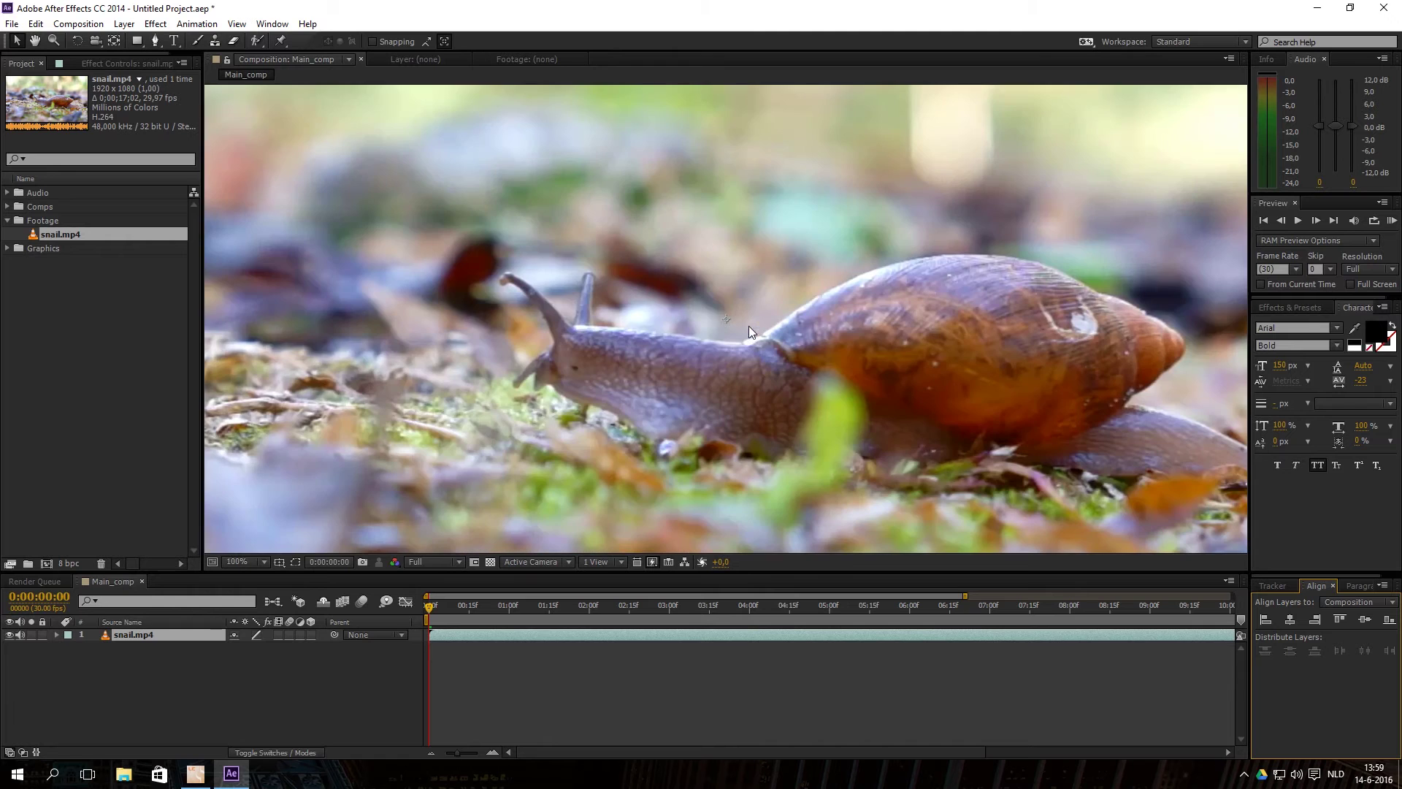
scroll(735, 311, "down", 4)
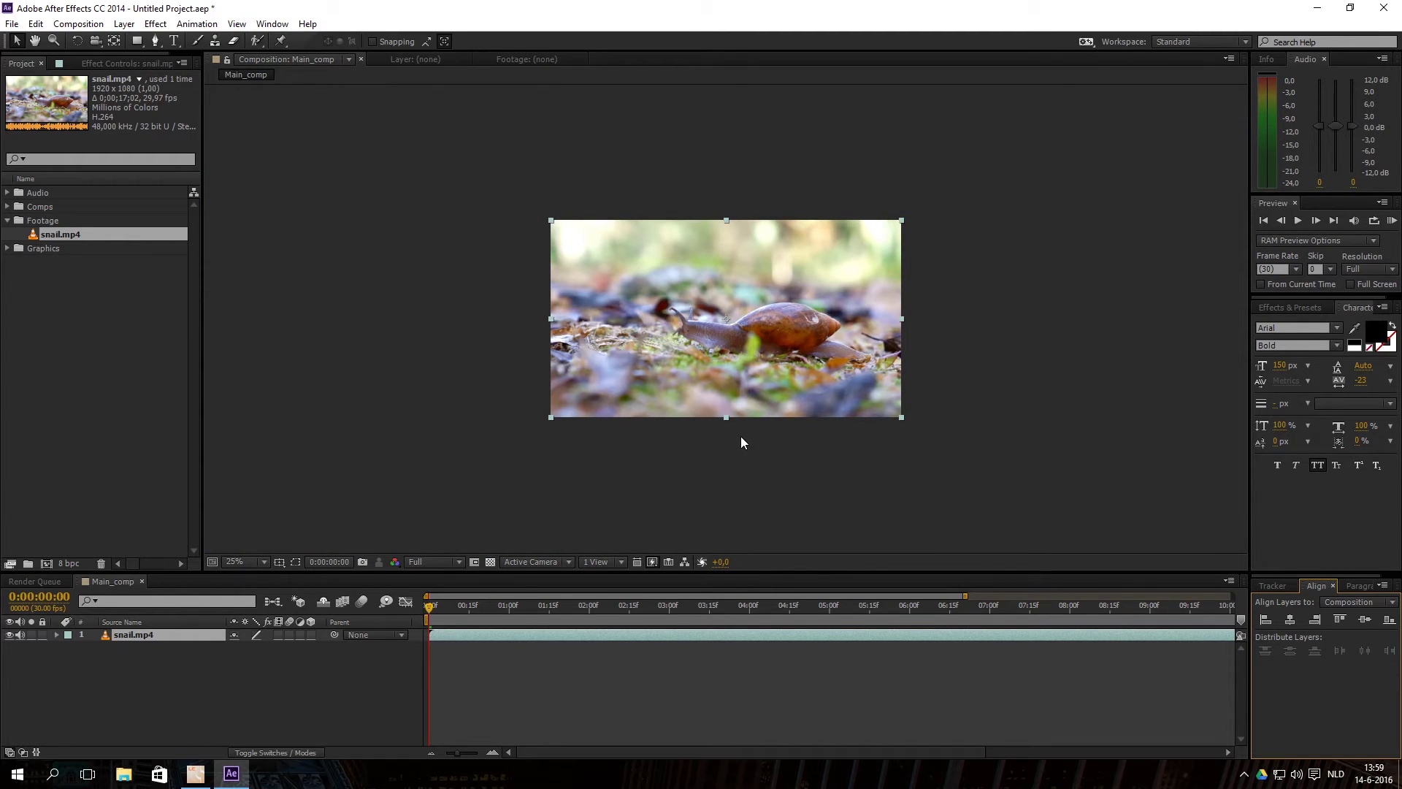
- Play a RAM preview of Main_comp from the start, and return the time indicator to the beginning
left_click(378, 674)
mouse_move(441, 607)
left_mouse_down()
mouse_move(774, 616)
mouse_move(1151, 599)
mouse_move(436, 608)
mouse_move(823, 622)
mouse_move(1138, 601)
mouse_move(534, 599)
mouse_move(896, 623)
mouse_move(935, 611)
mouse_move(423, 612)
left_mouse_up()
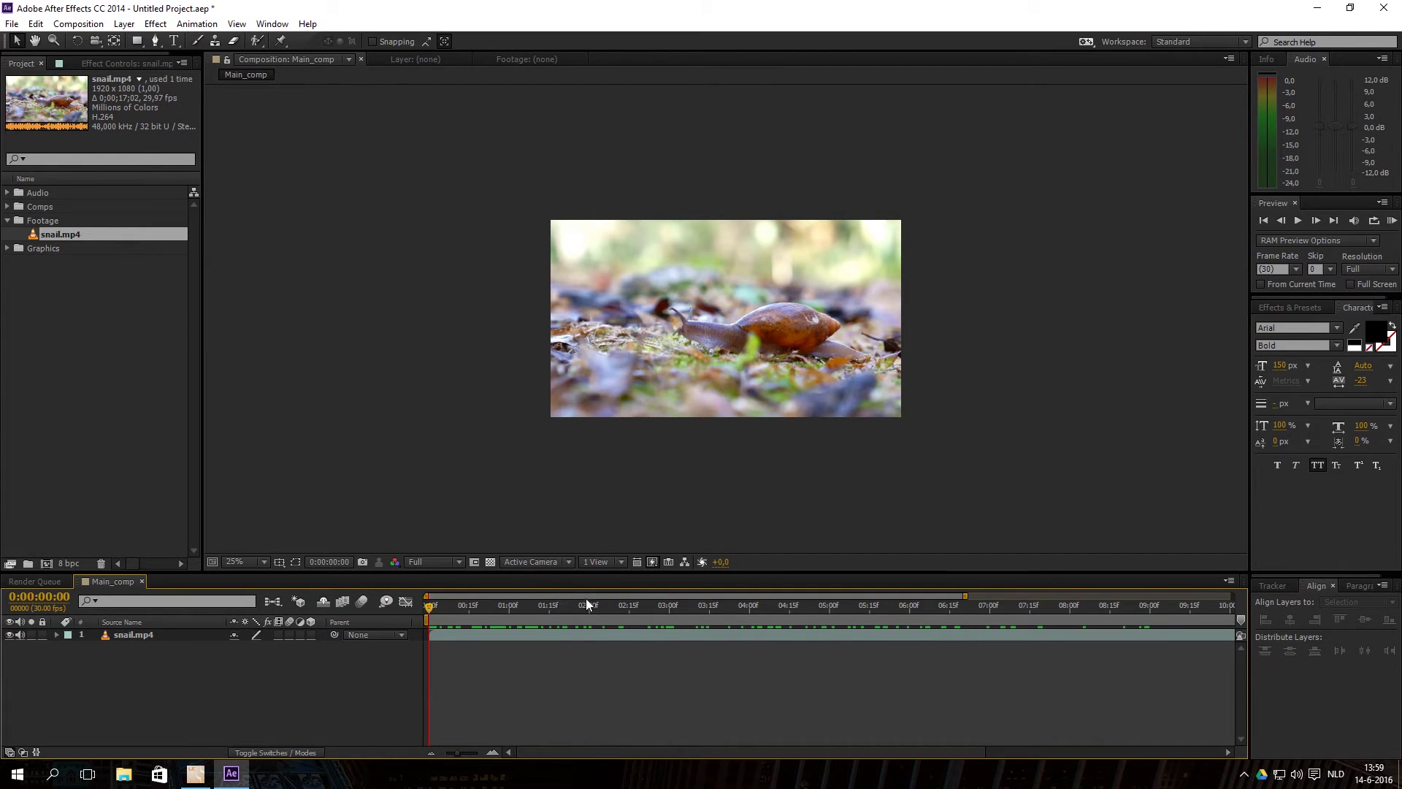
key("KP_0")
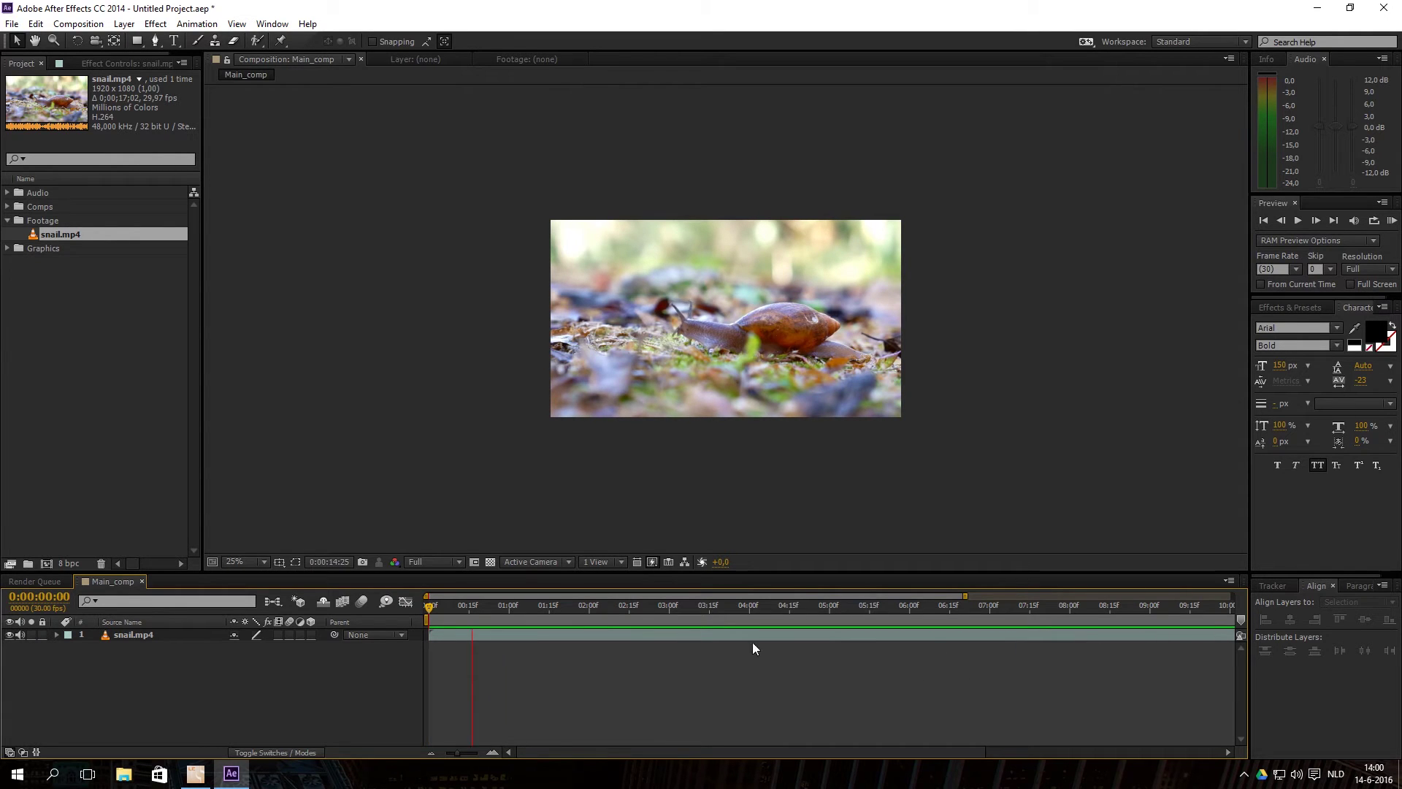
left_click(666, 608)
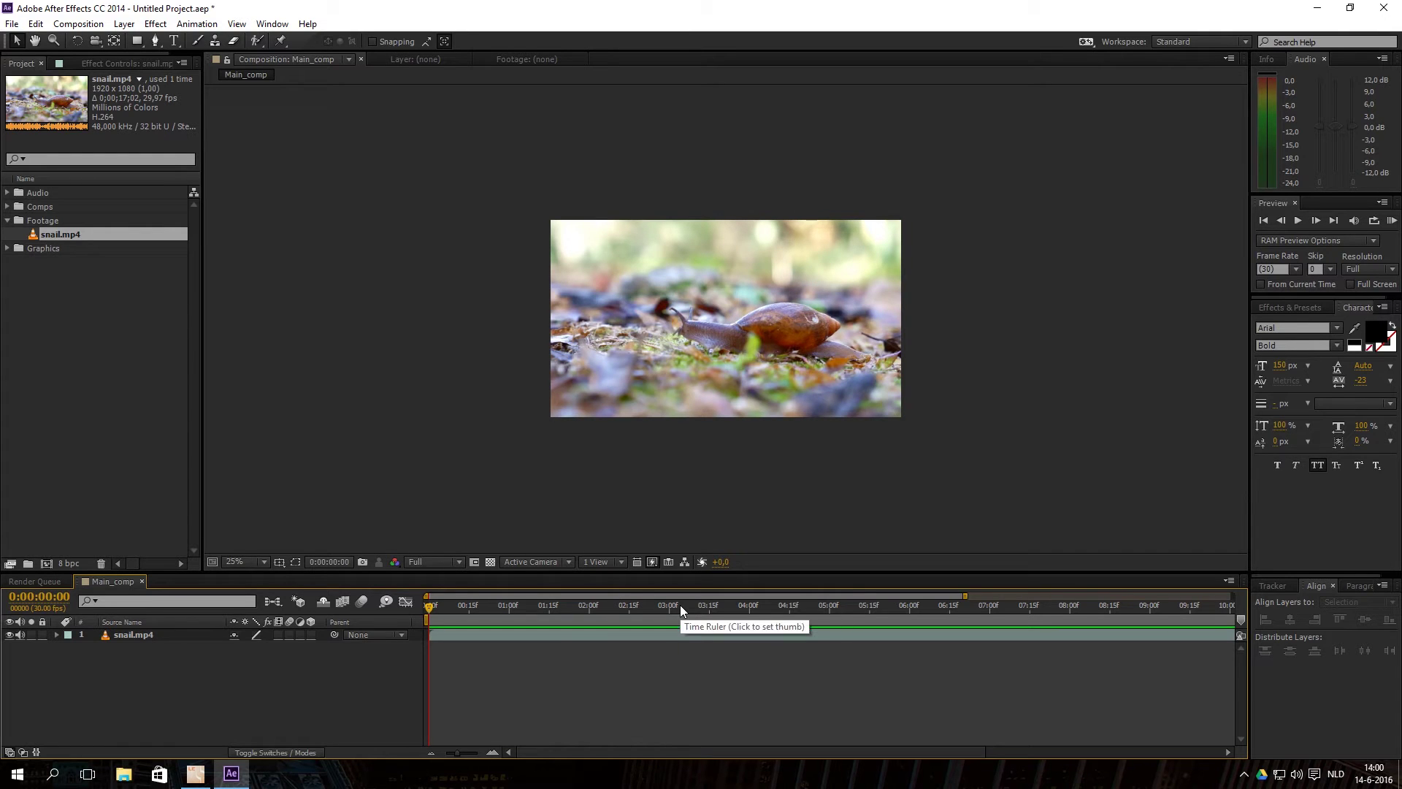
left_click_drag(576, 607, 426, 606)
- Review the preview resolution options and the list of panels that can be shown
left_click(1365, 268)
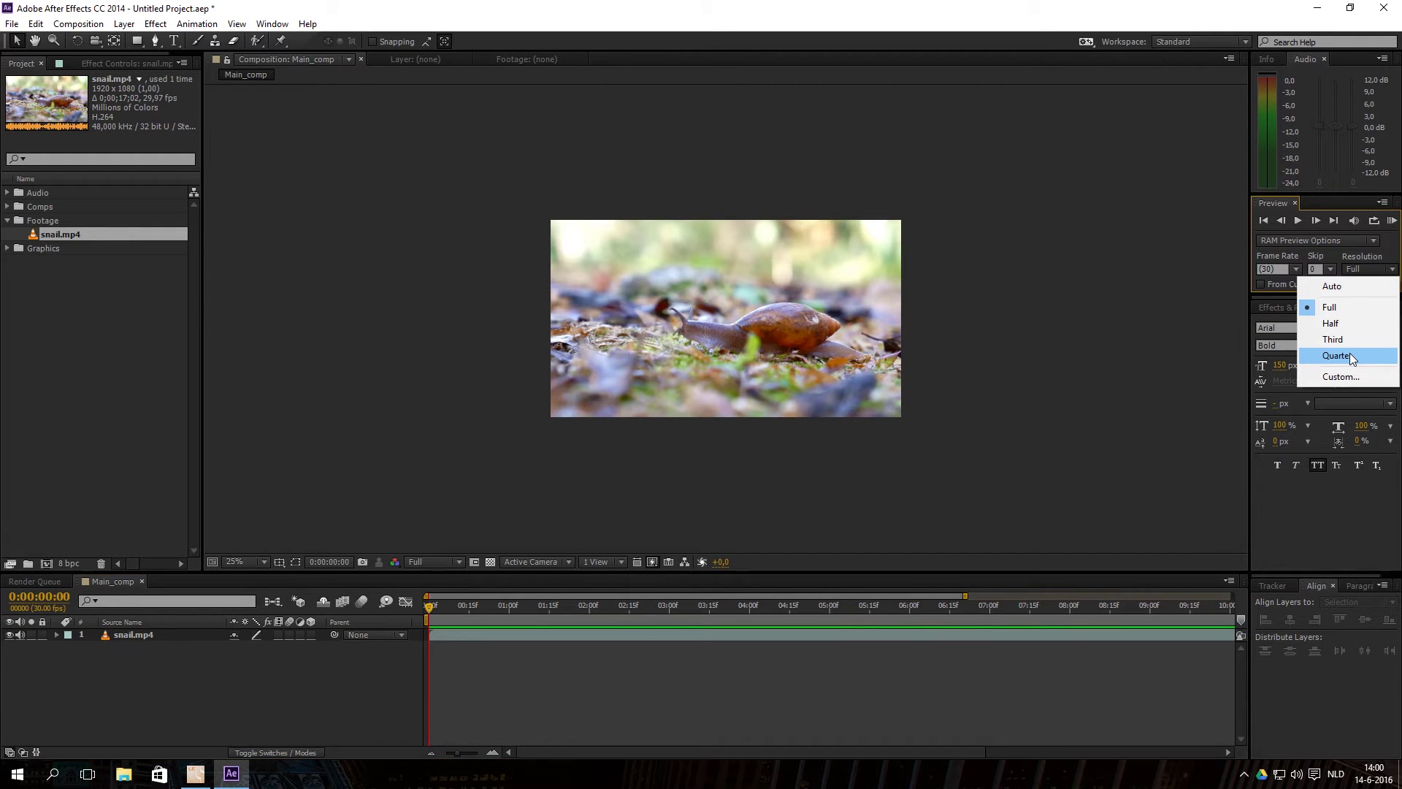
left_click(274, 24)
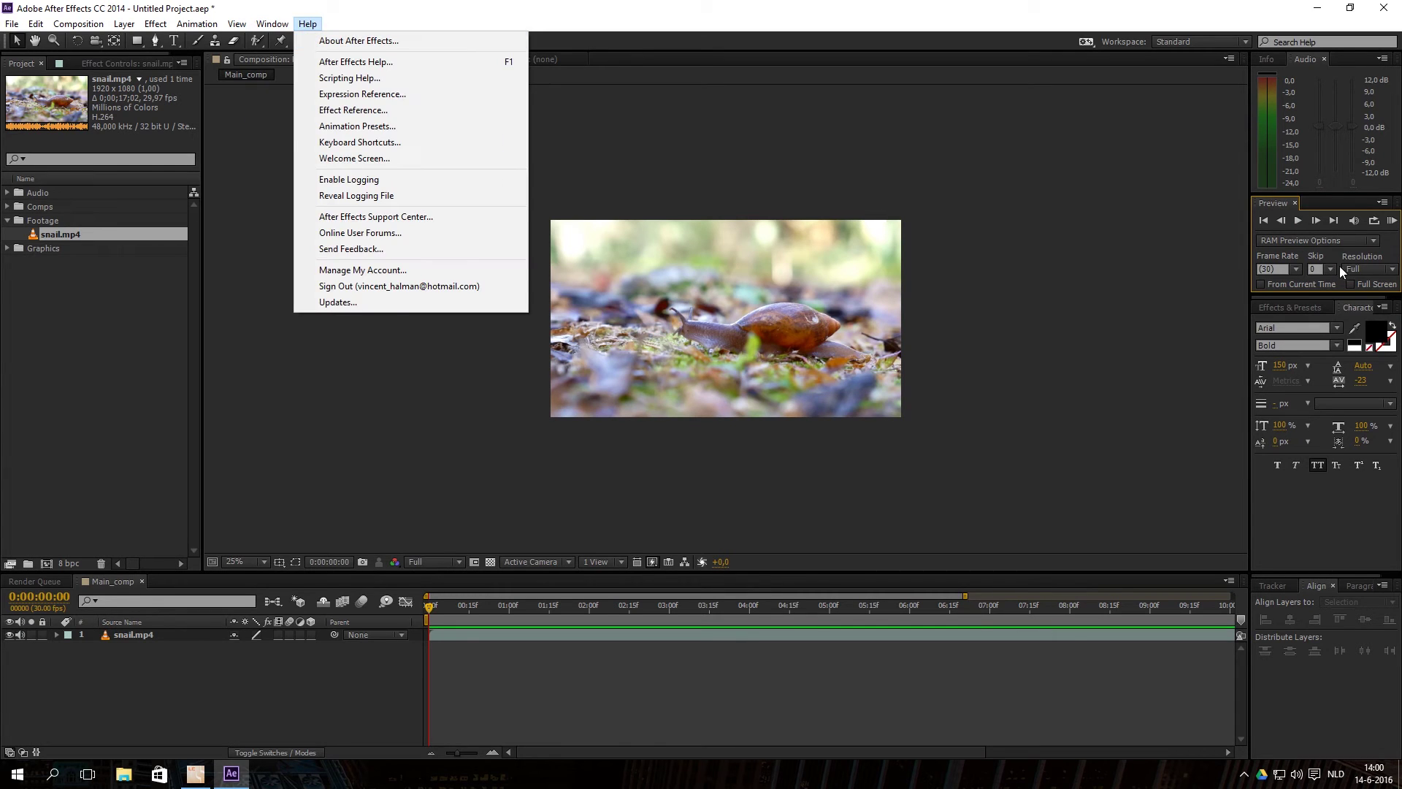
mouse_move(272, 24)
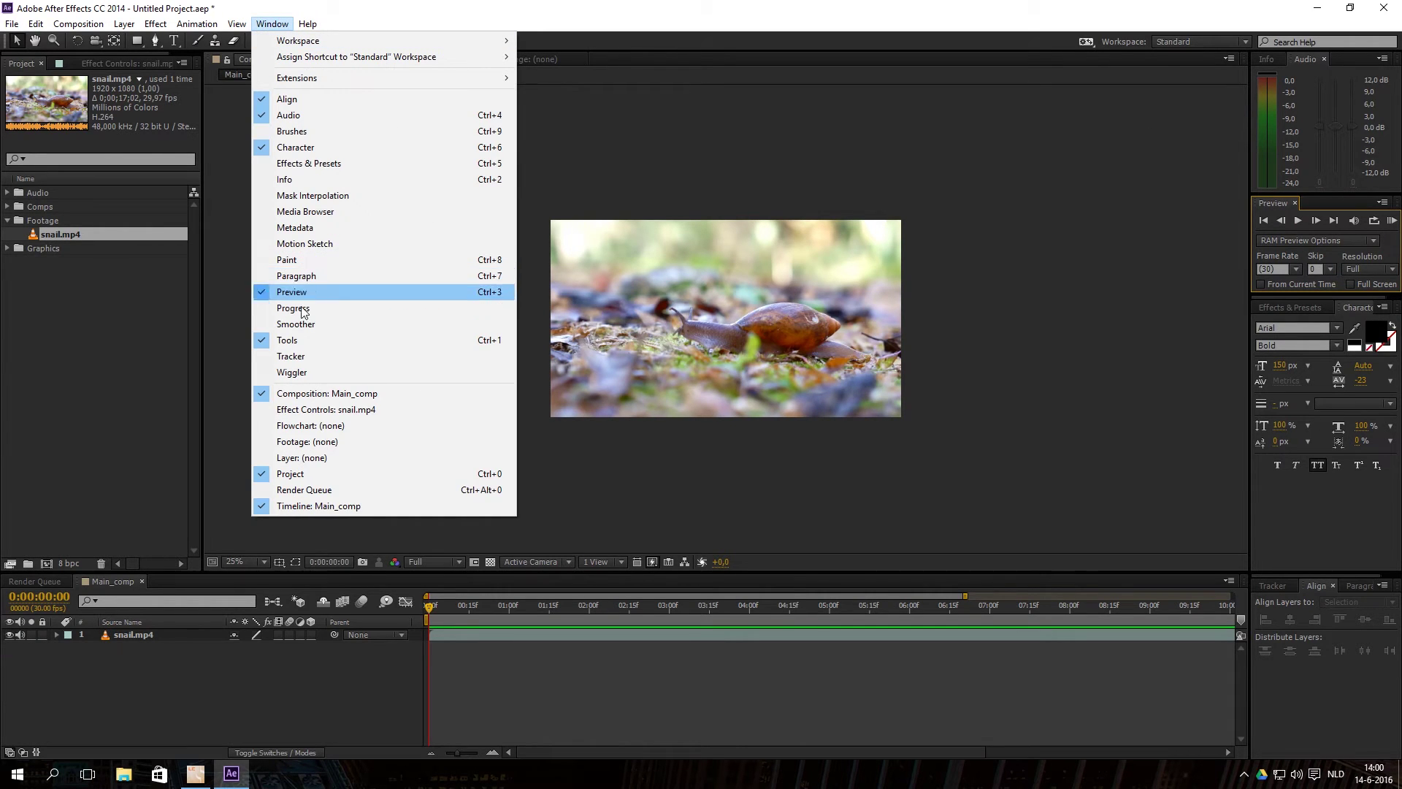
left_click(297, 739)
- Show the Title/Action Safe guides over the Main_comp frame, enlarged to 50%
left_click(279, 561)
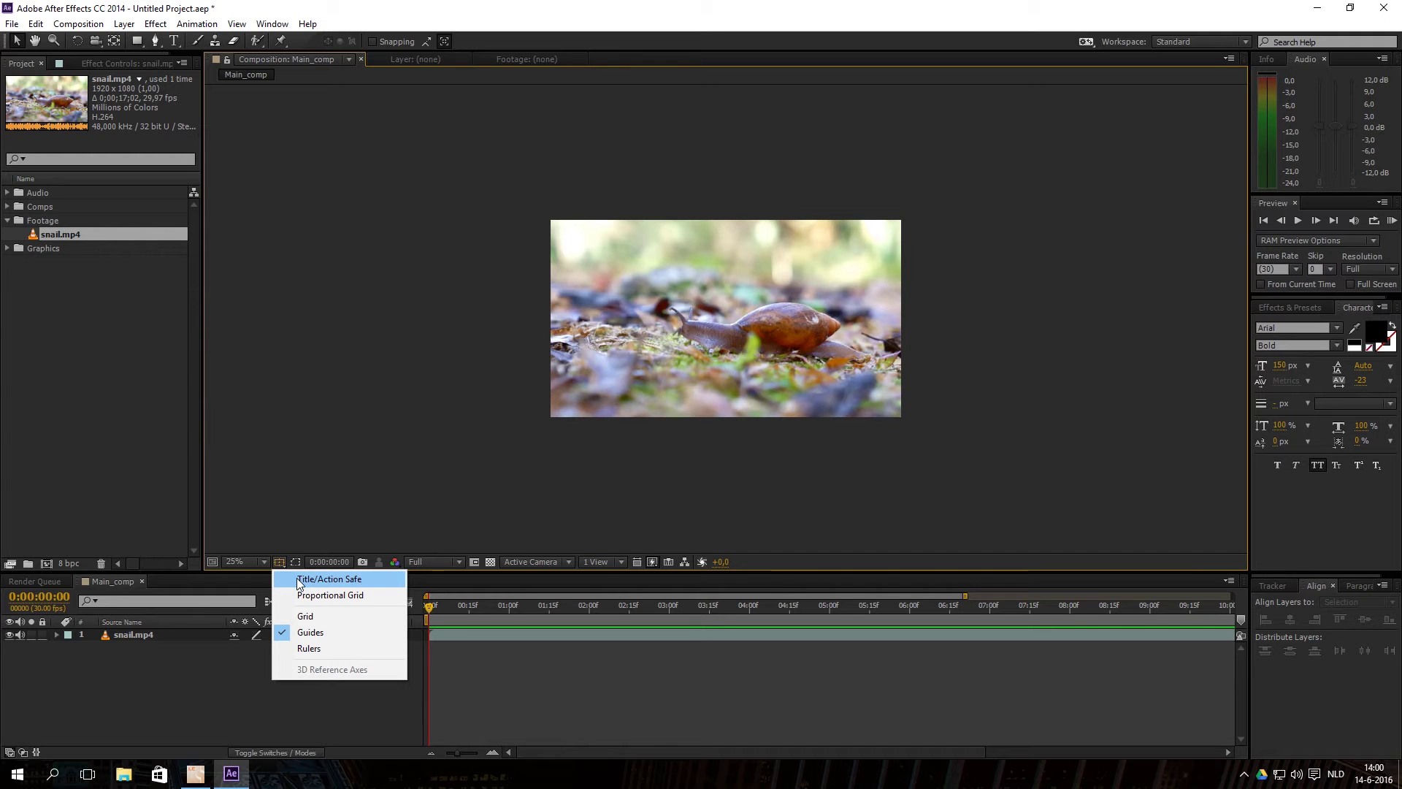
left_click(298, 580)
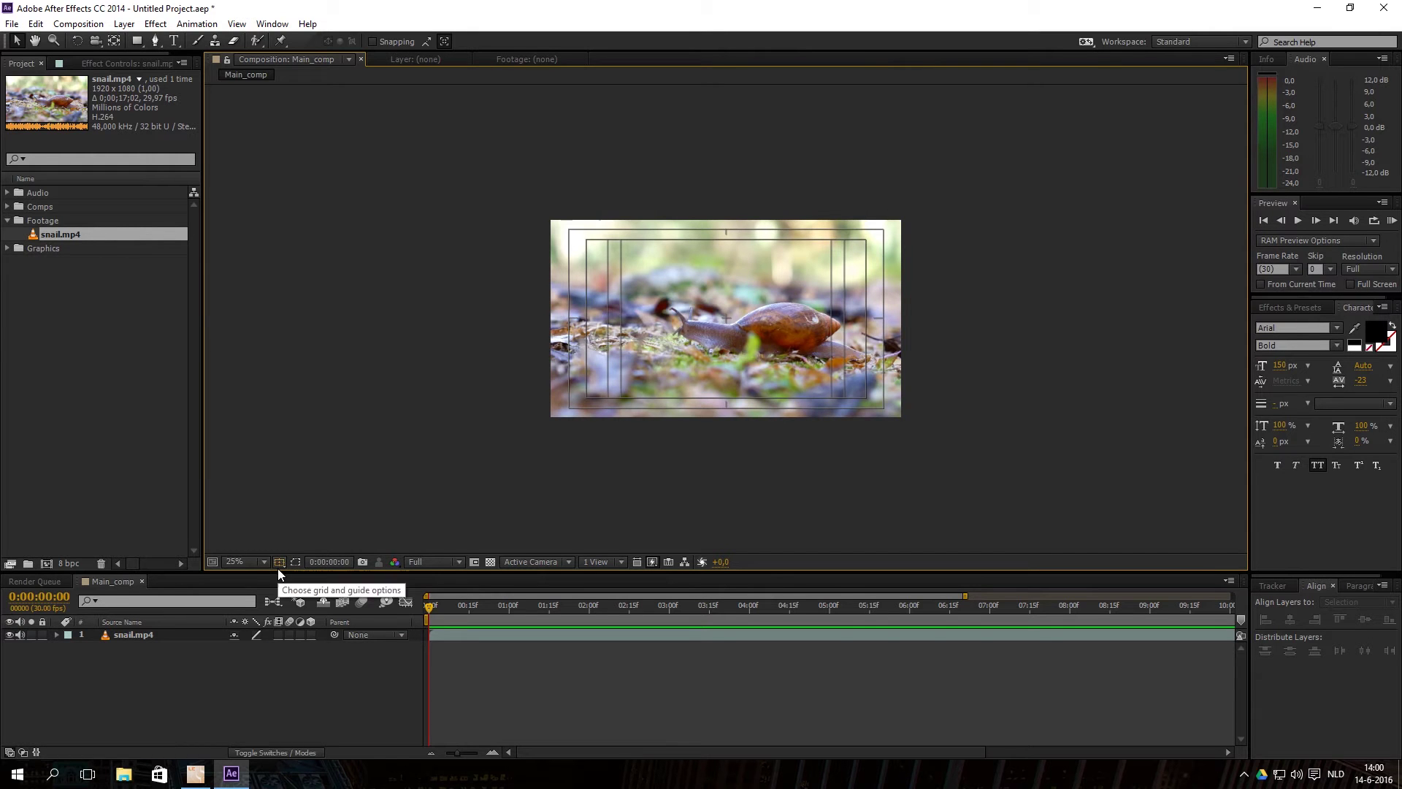
key("period")
key("period")
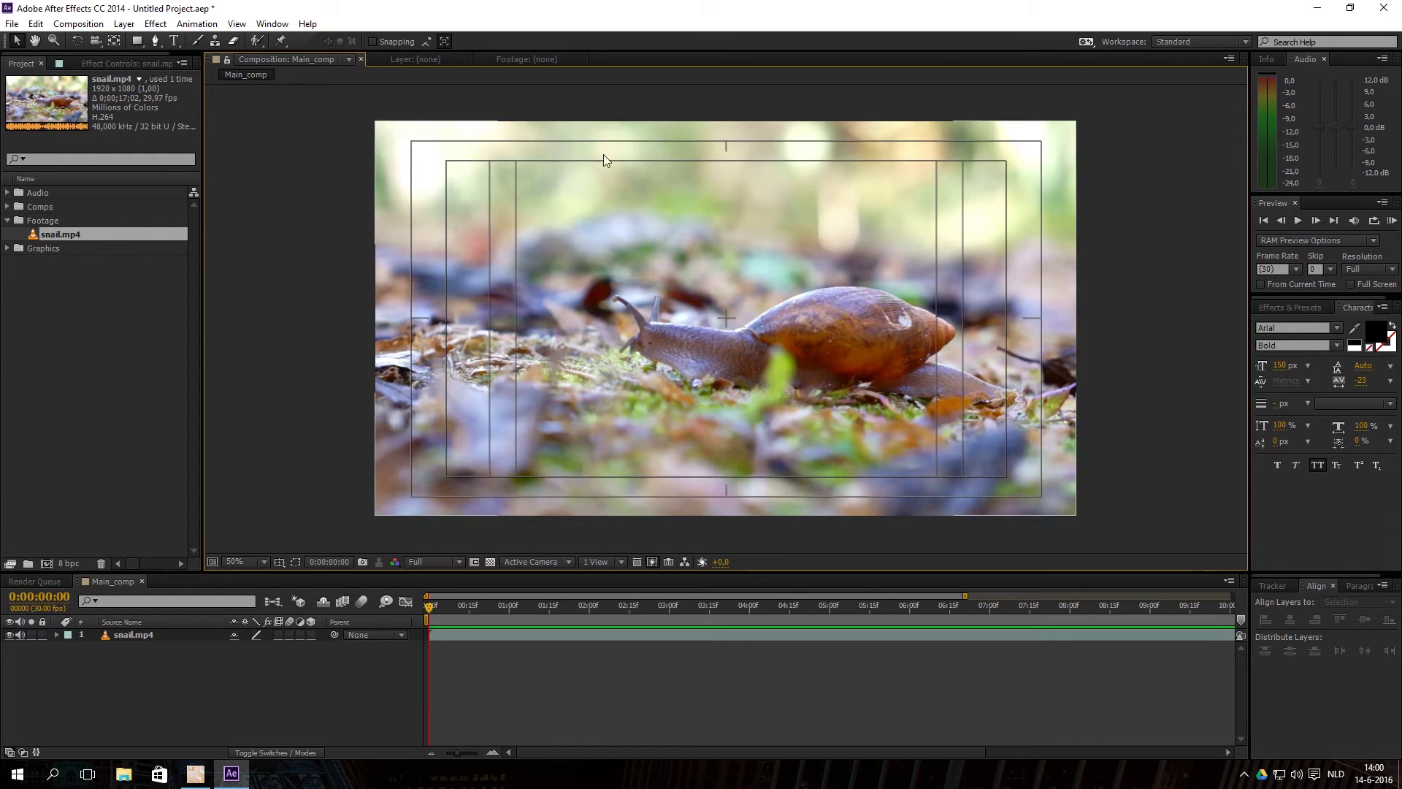
- Add a text layer reading "SNAIL SLOWMOTION" across the snail footage
left_click(173, 41)
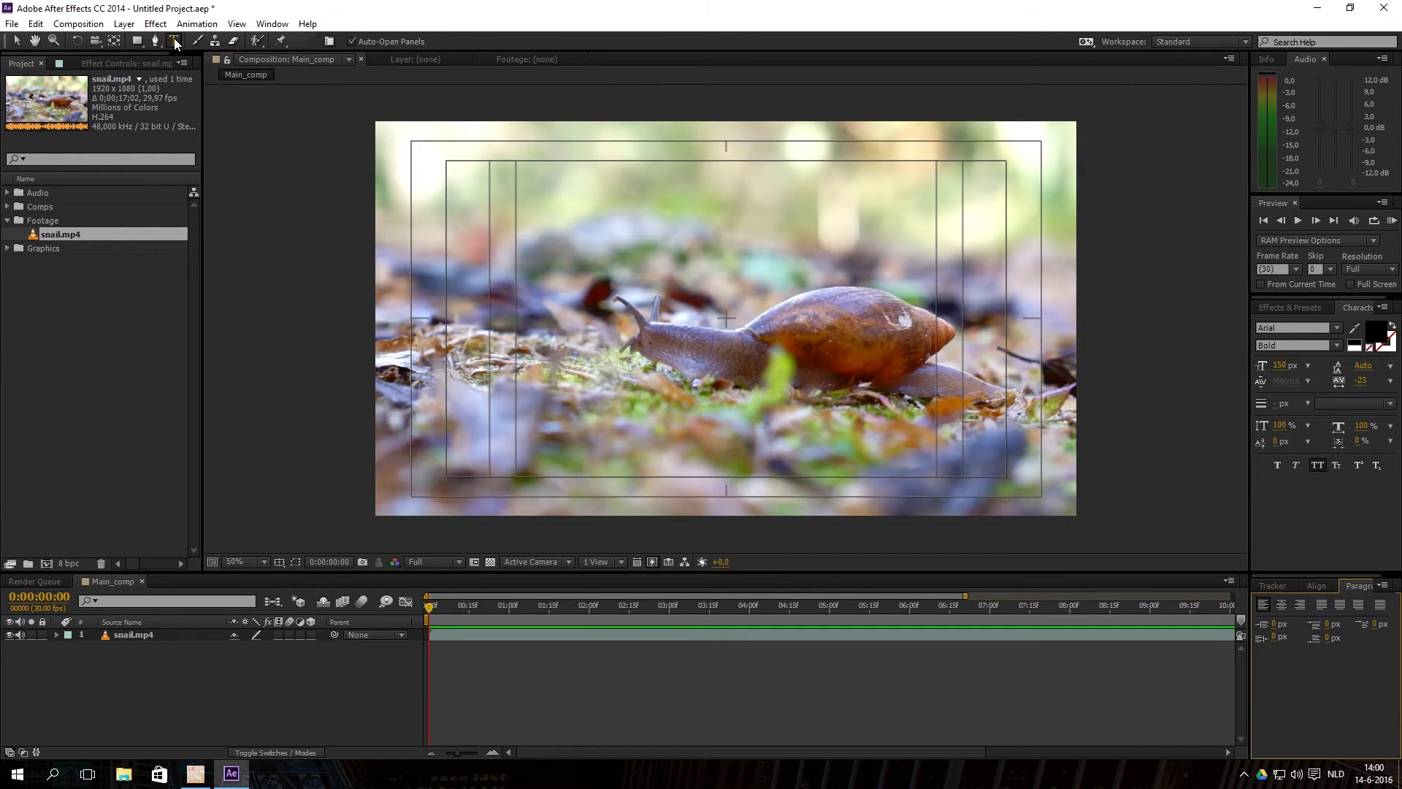
left_click(493, 302)
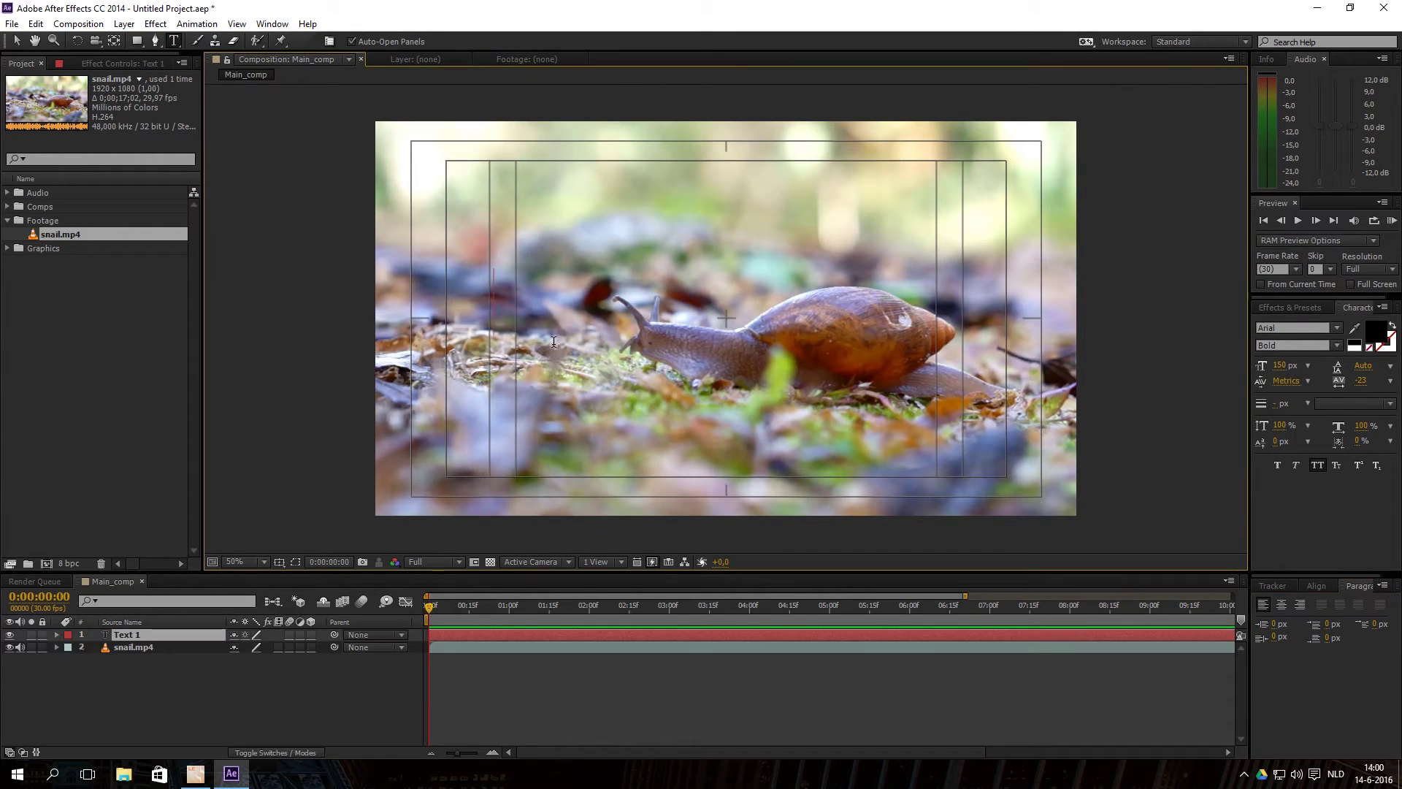
type("SNAIL SL")
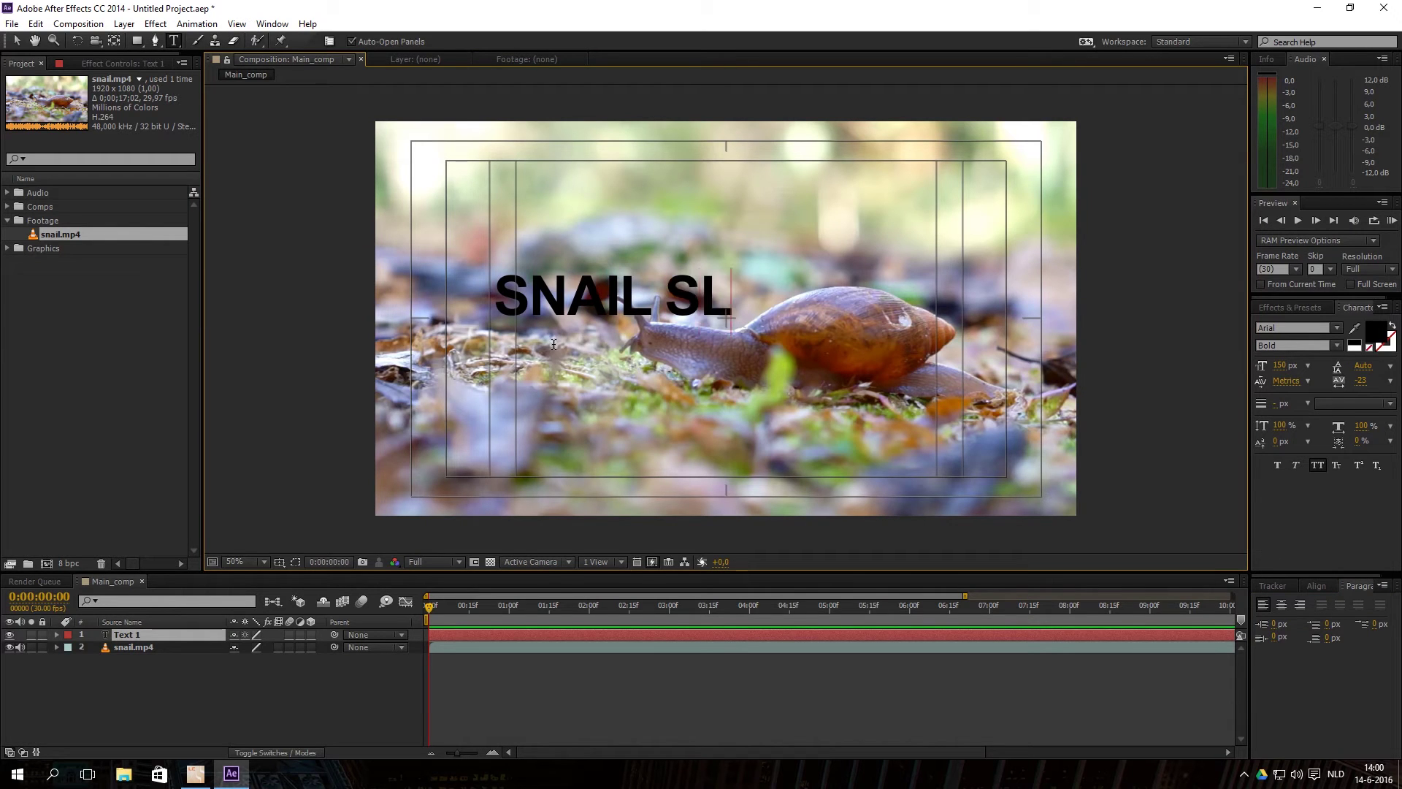
type("OWMOTION")
- Set the whole title text's fill colour to white (FFFFFF), and return to the Selection tool
key("ctrl+a")
left_click(1379, 336)
left_click(21, 36)
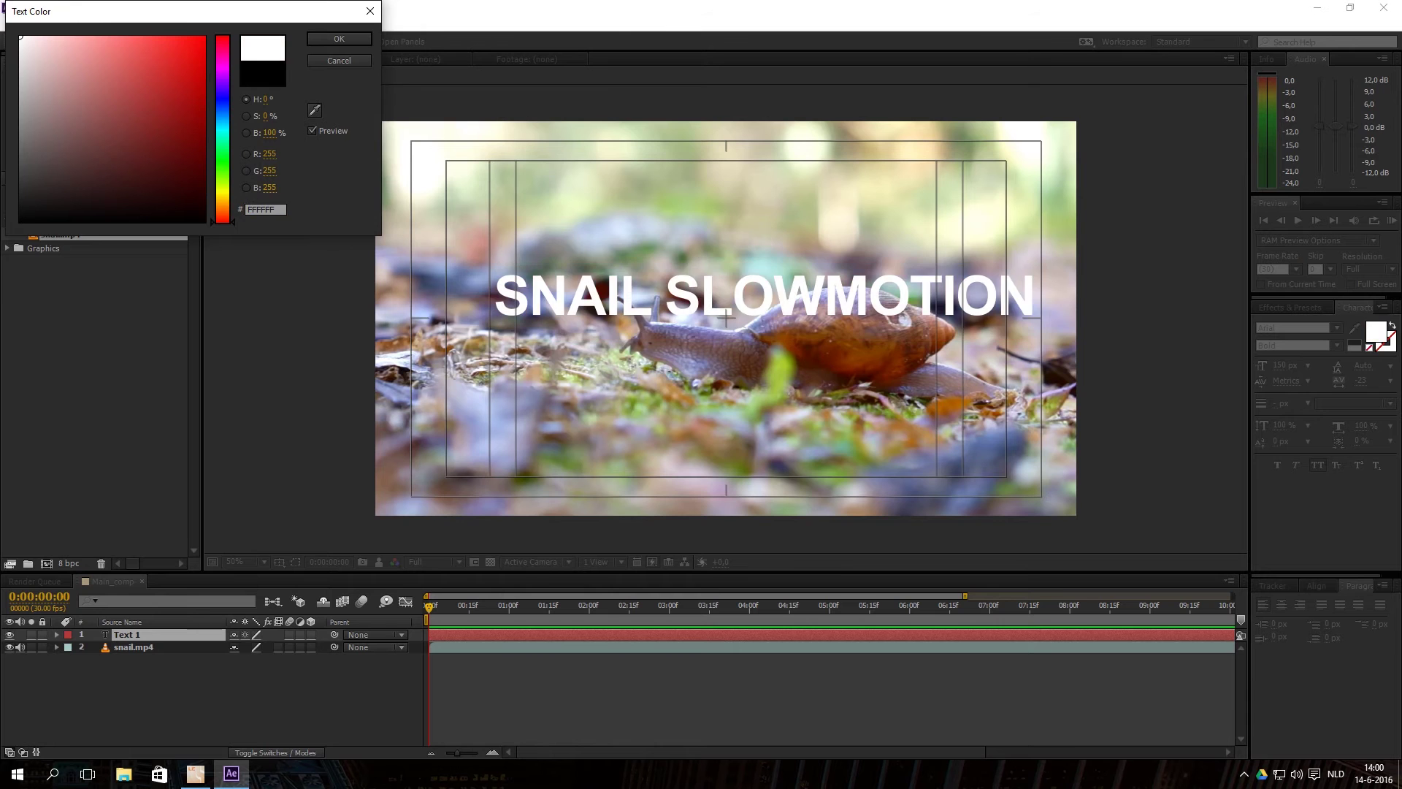
left_click(323, 41)
left_click(19, 40)
- Try the title at several heights in the frame to compare it with the title-safe and action-safe margins
left_click_drag(816, 301, 769, 160)
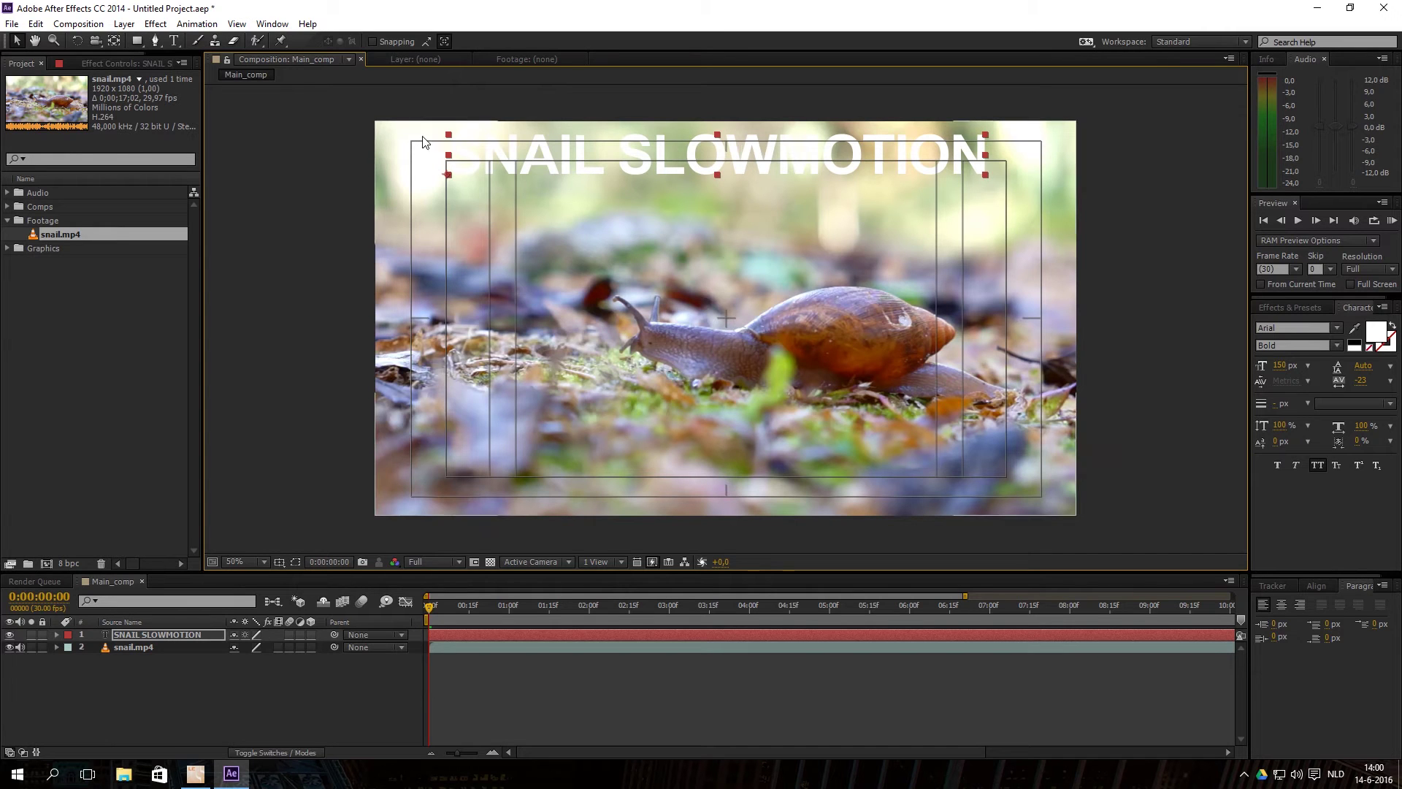
left_click_drag(770, 151, 766, 268)
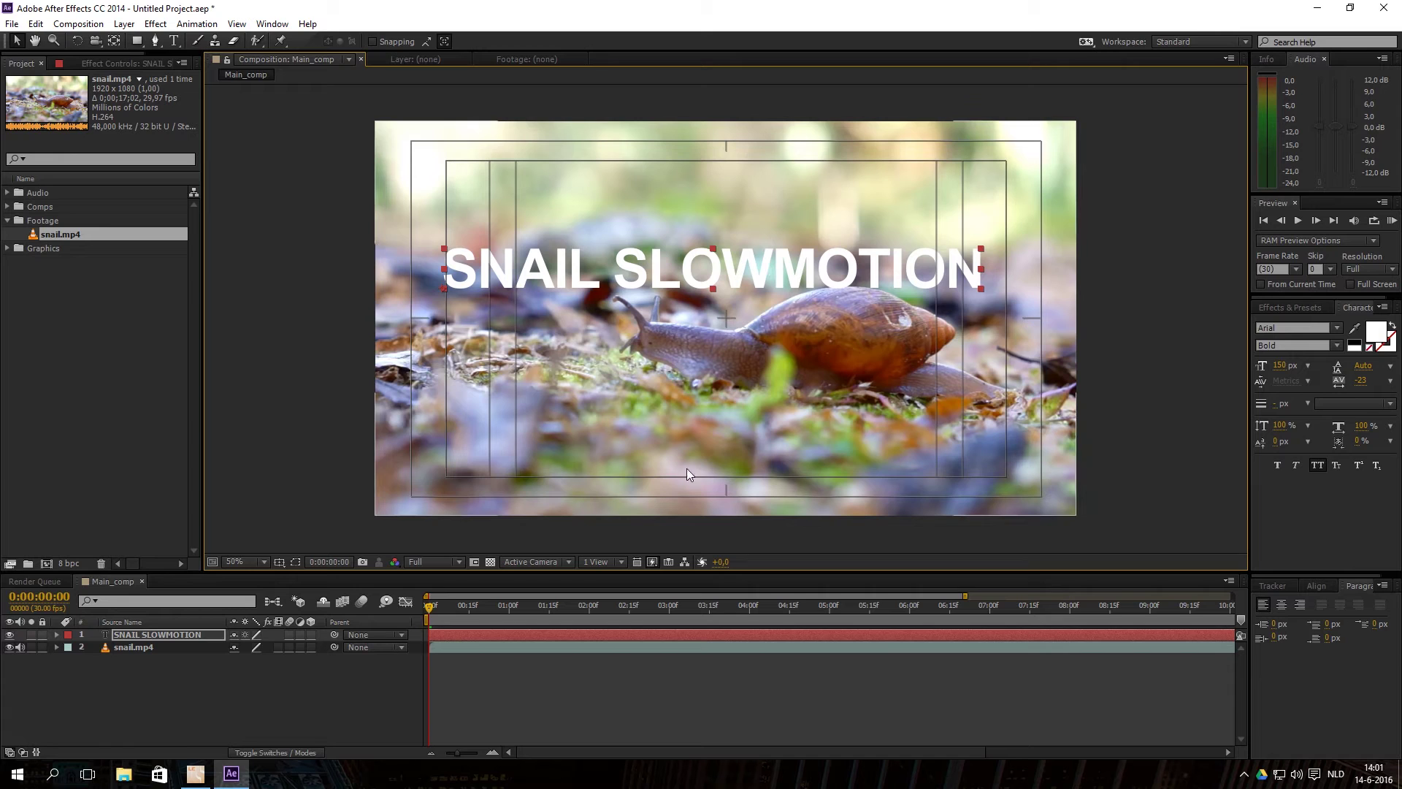
left_click_drag(763, 279, 777, 278)
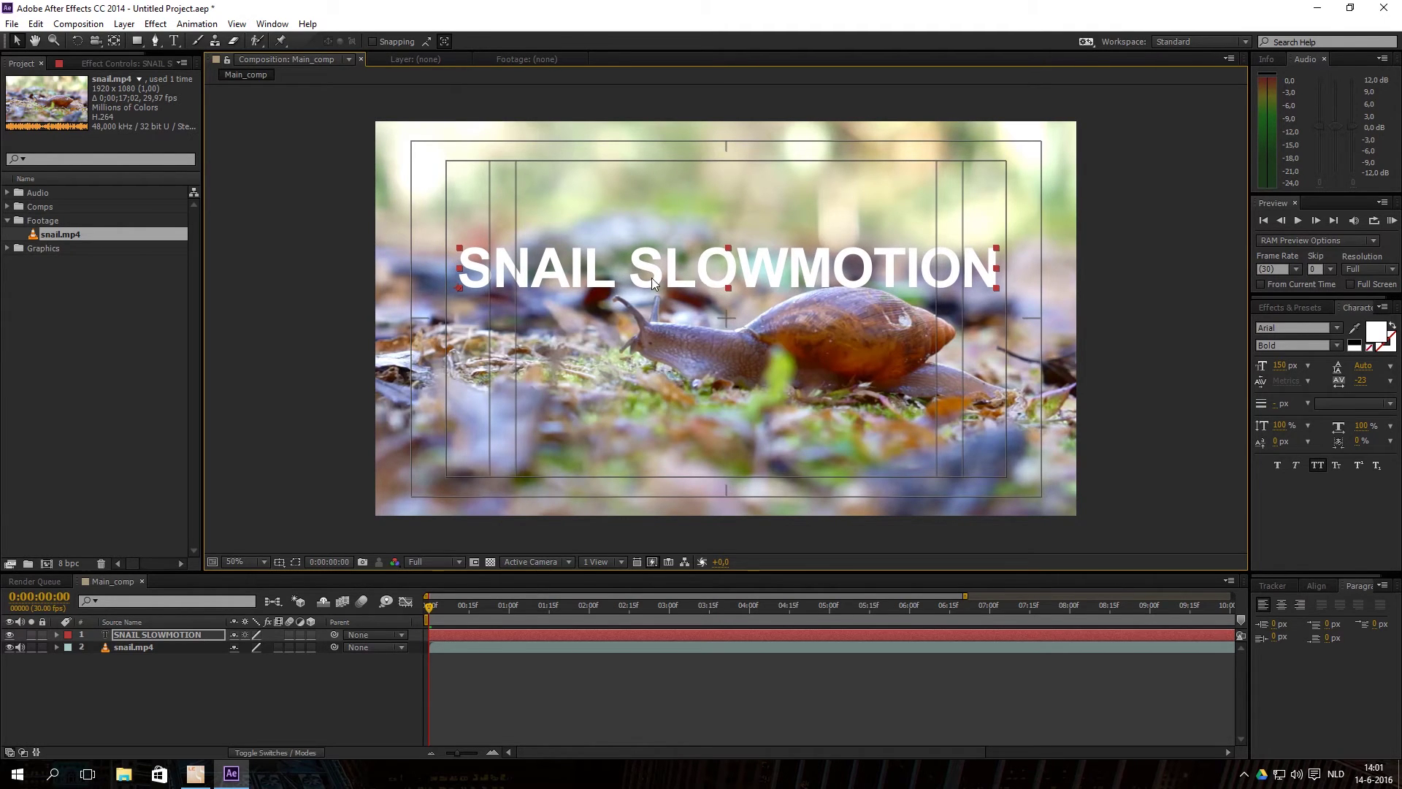
left_click_drag(654, 283, 646, 178)
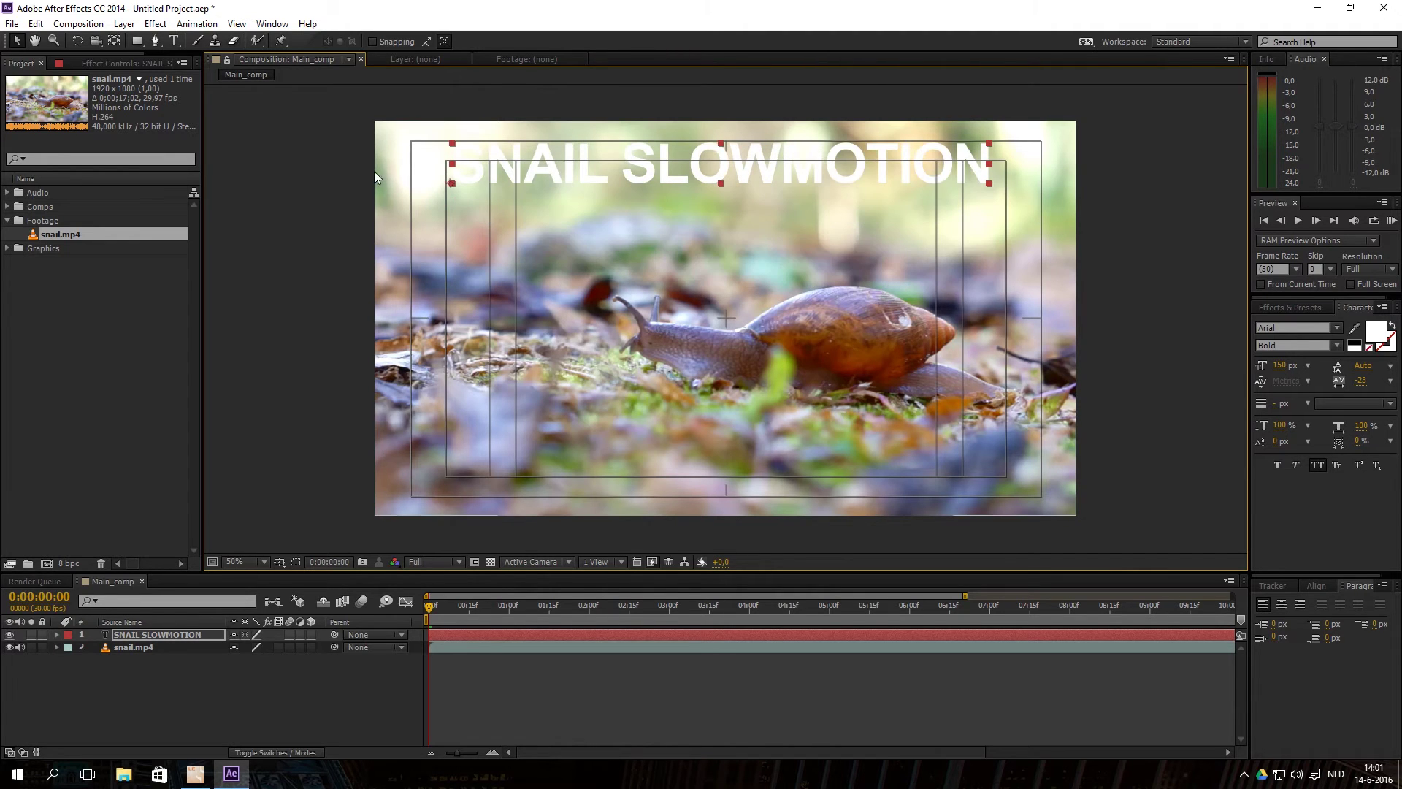
left_click_drag(790, 155, 793, 339)
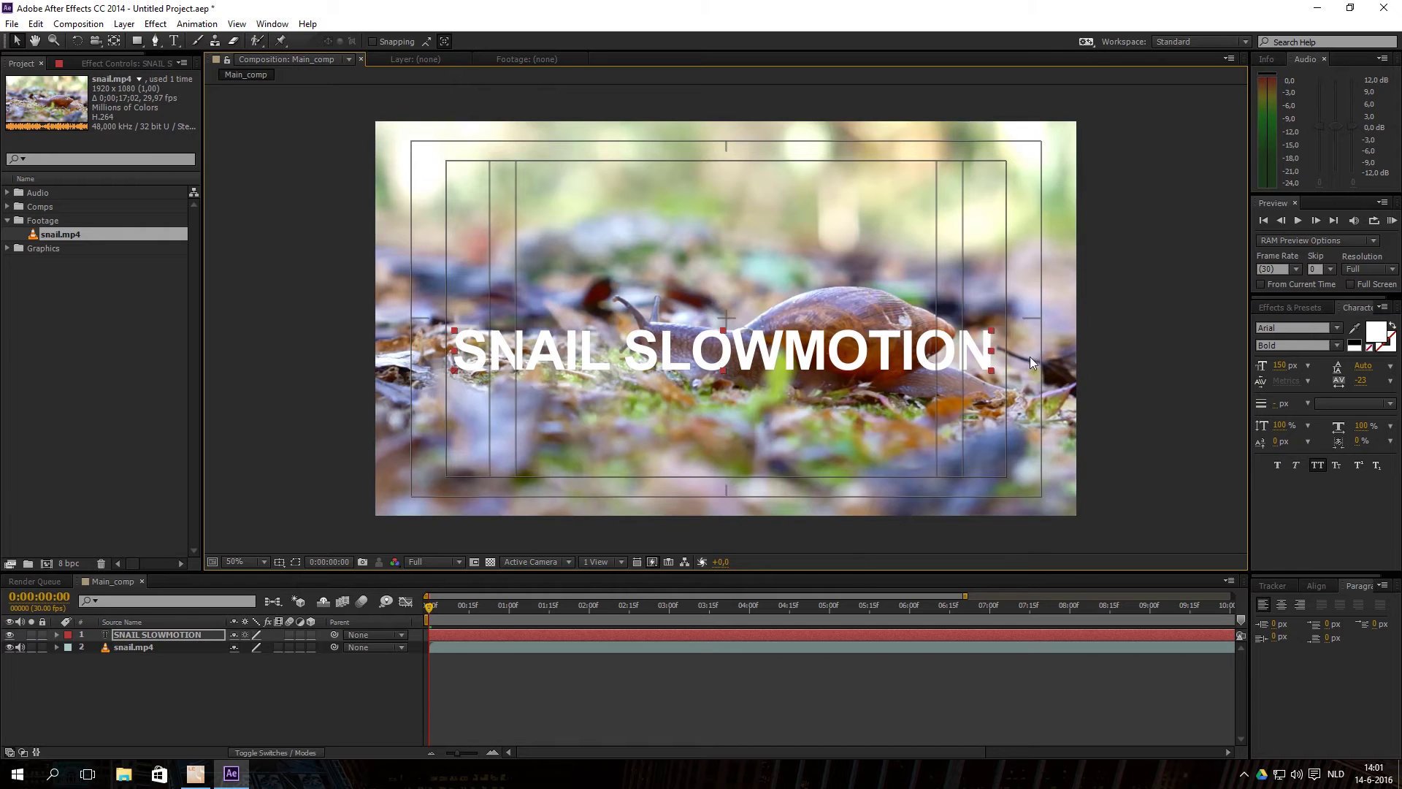
- Hide the Title/Action Safe guides and shift the title slightly
left_click(295, 562)
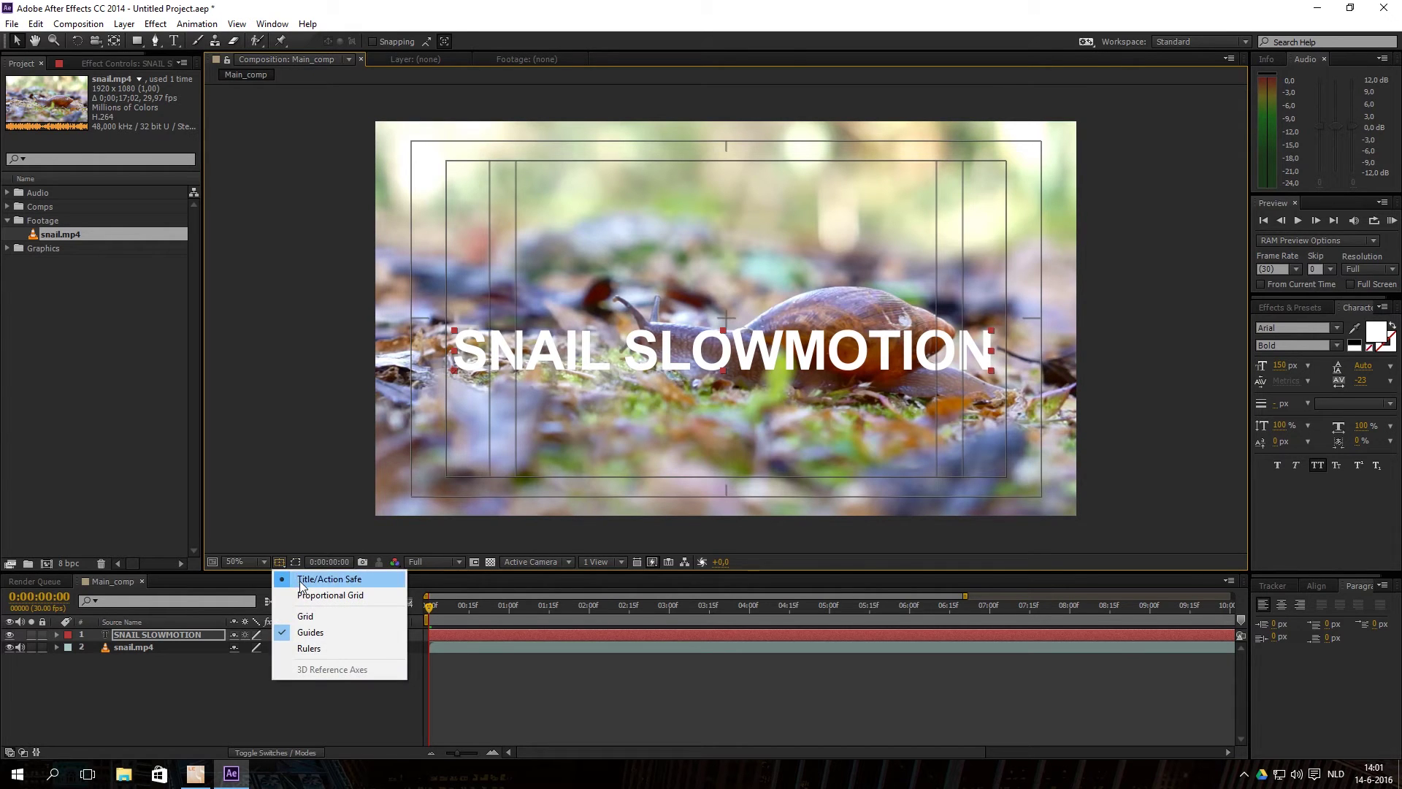
left_click(305, 581)
left_click_drag(746, 358, 756, 366)
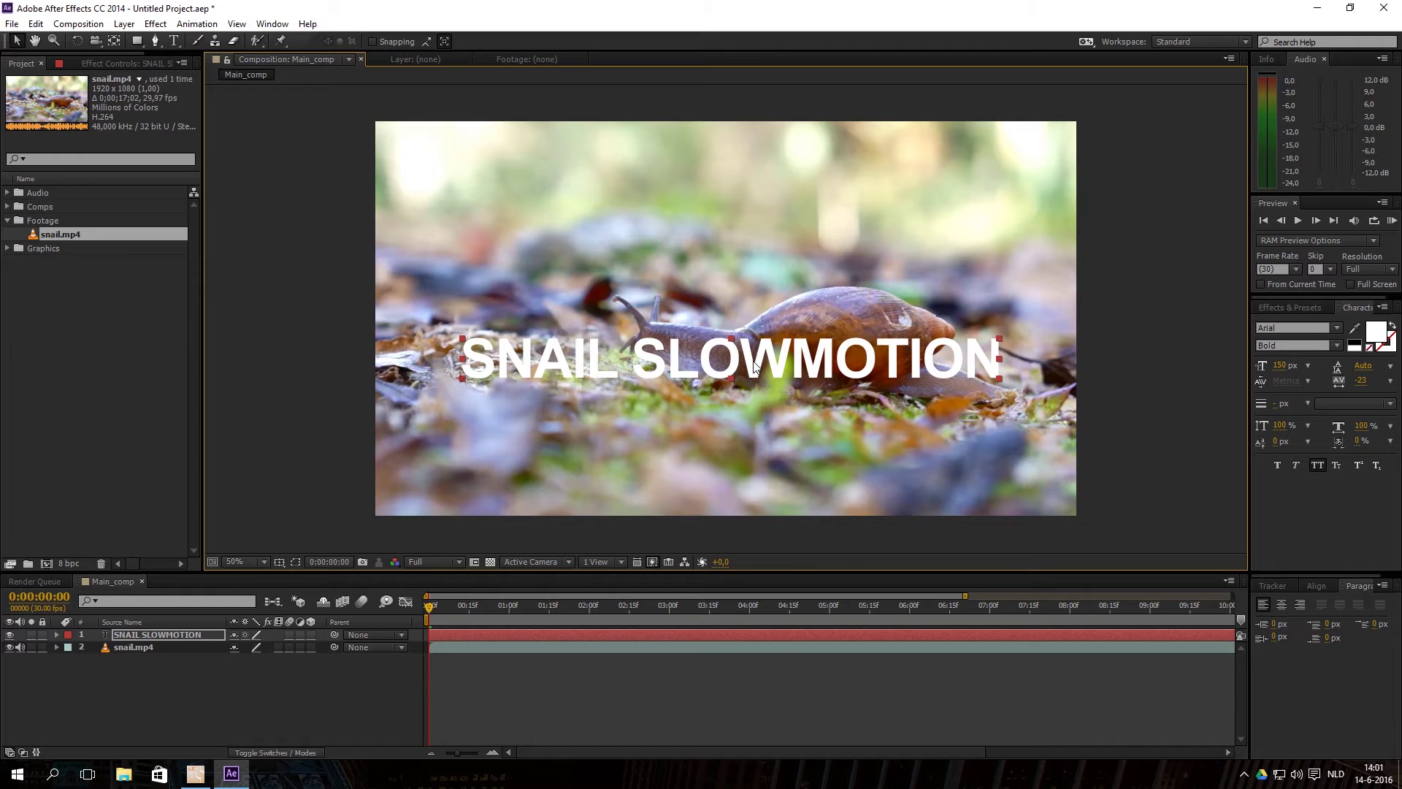
- Align the SNAIL SLOWMOTION layer to the composition's horizontal and vertical centre
left_click(173, 635)
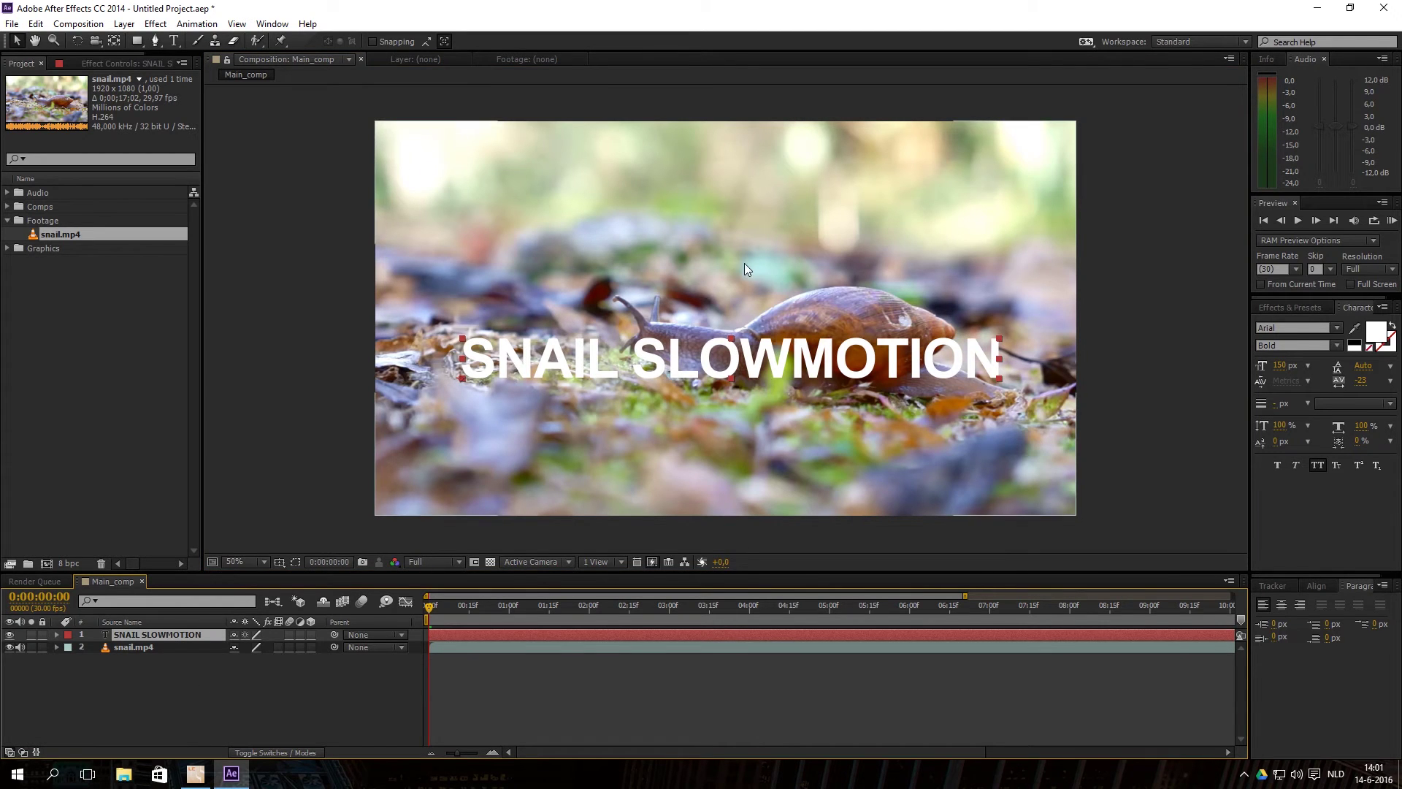
left_click(1316, 586)
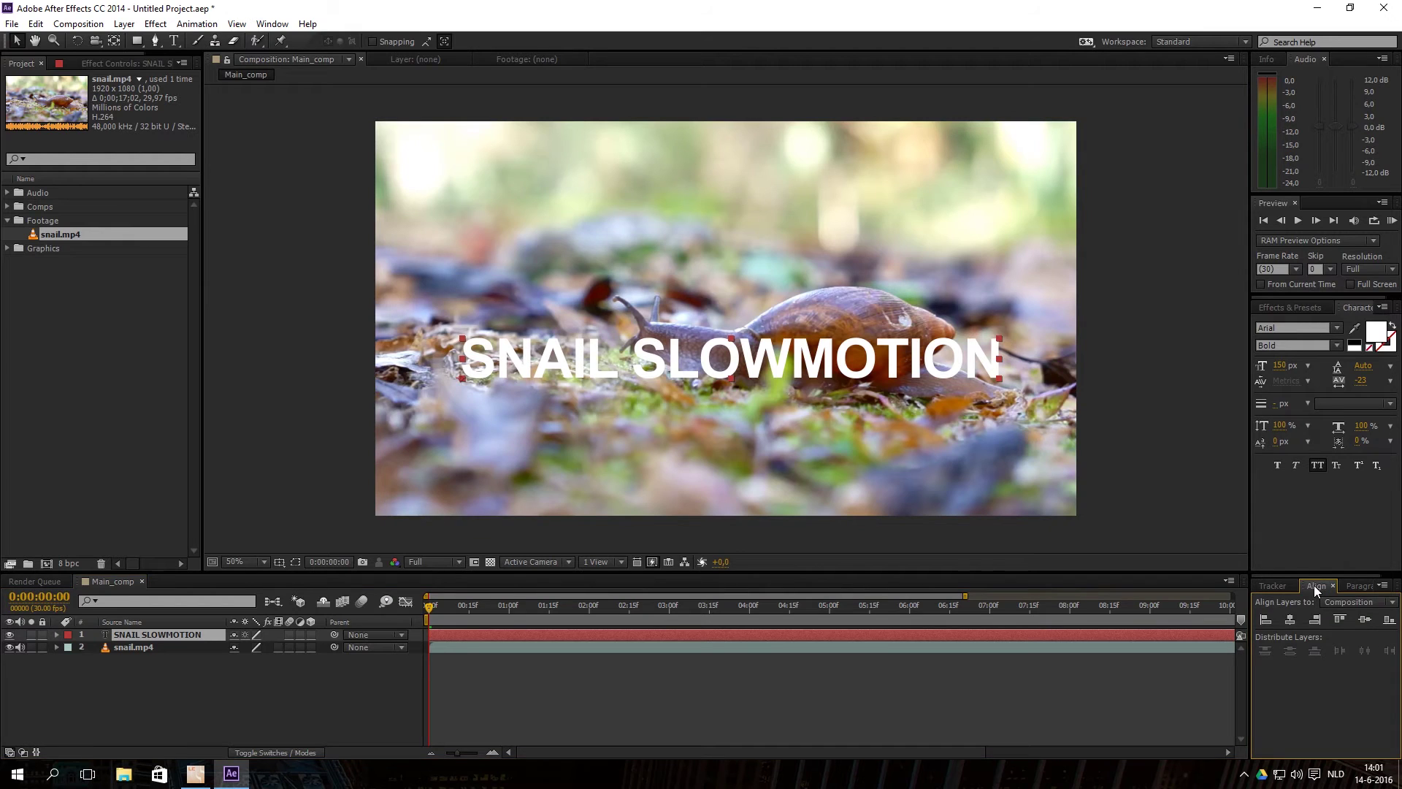
left_click(1295, 620)
left_click(1362, 621)
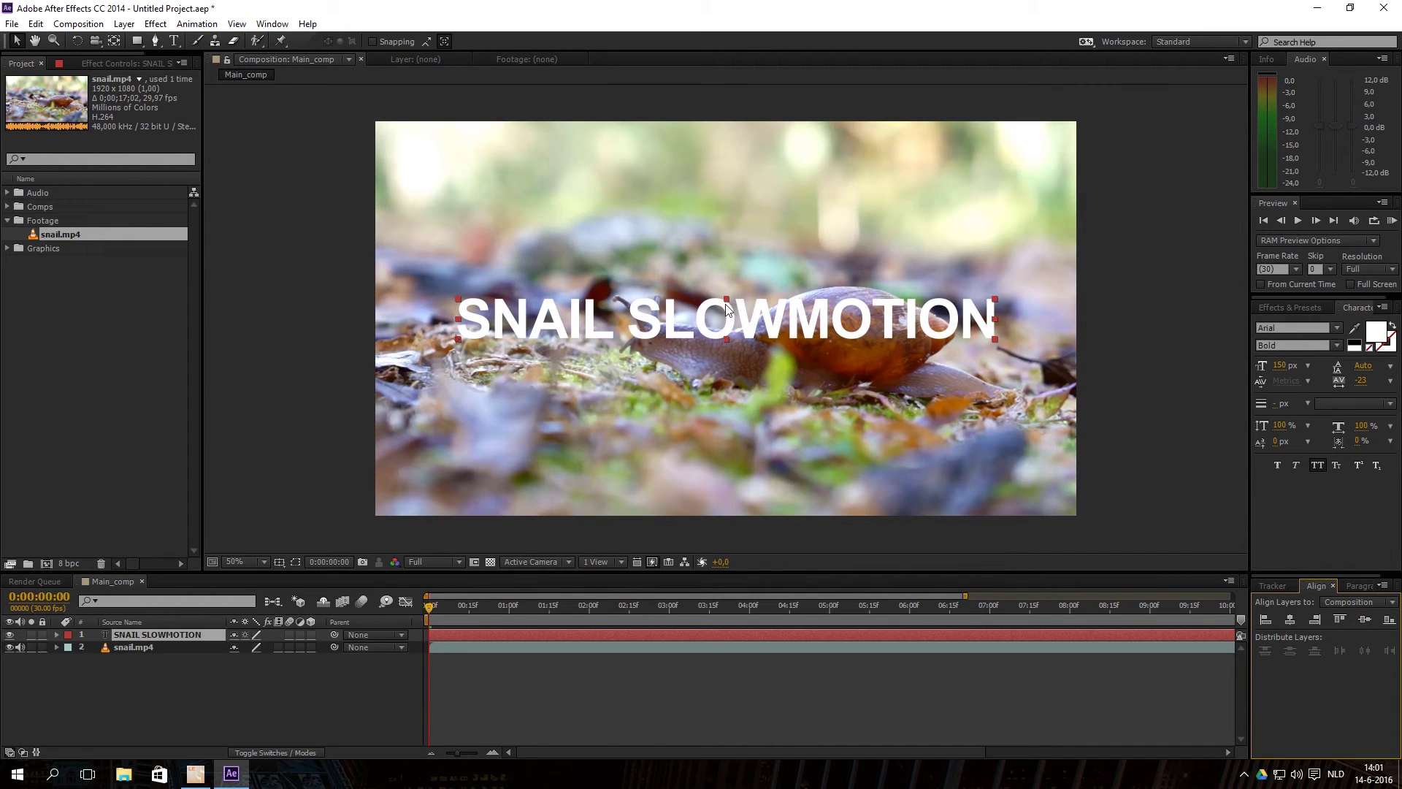
- Move the title straight down into the lower part of the frame, below the snail
left_click(141, 699)
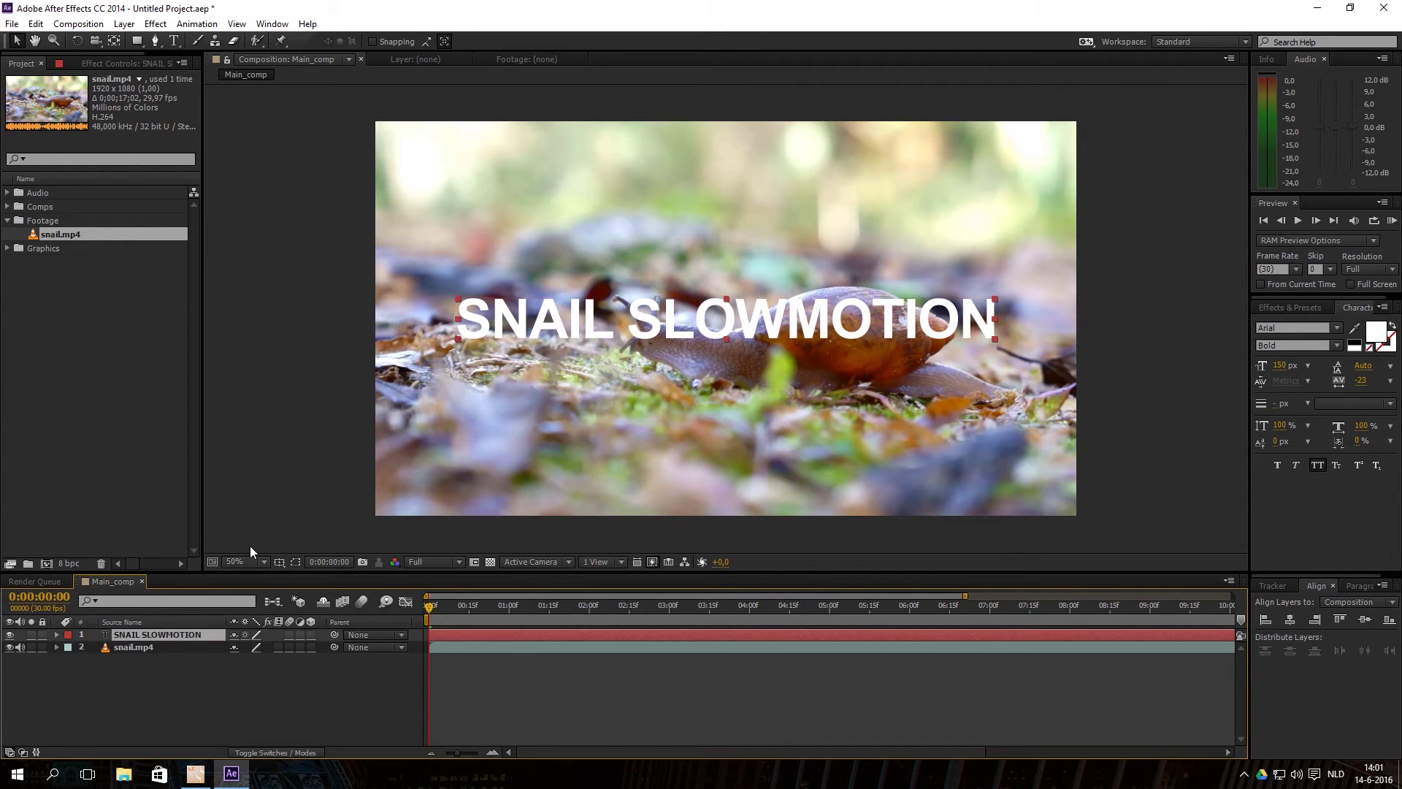
key("ctrl+z")
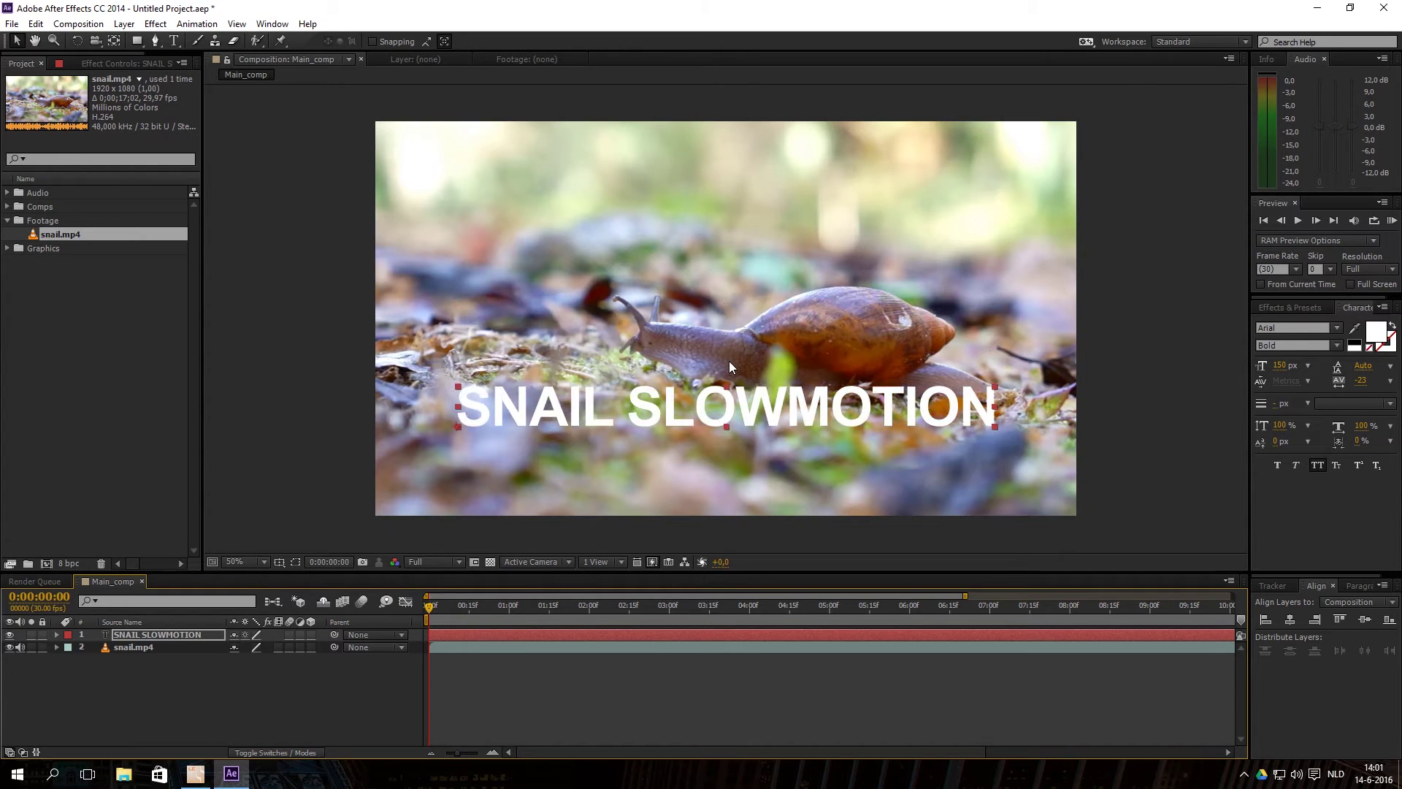
key("ctrl+z")
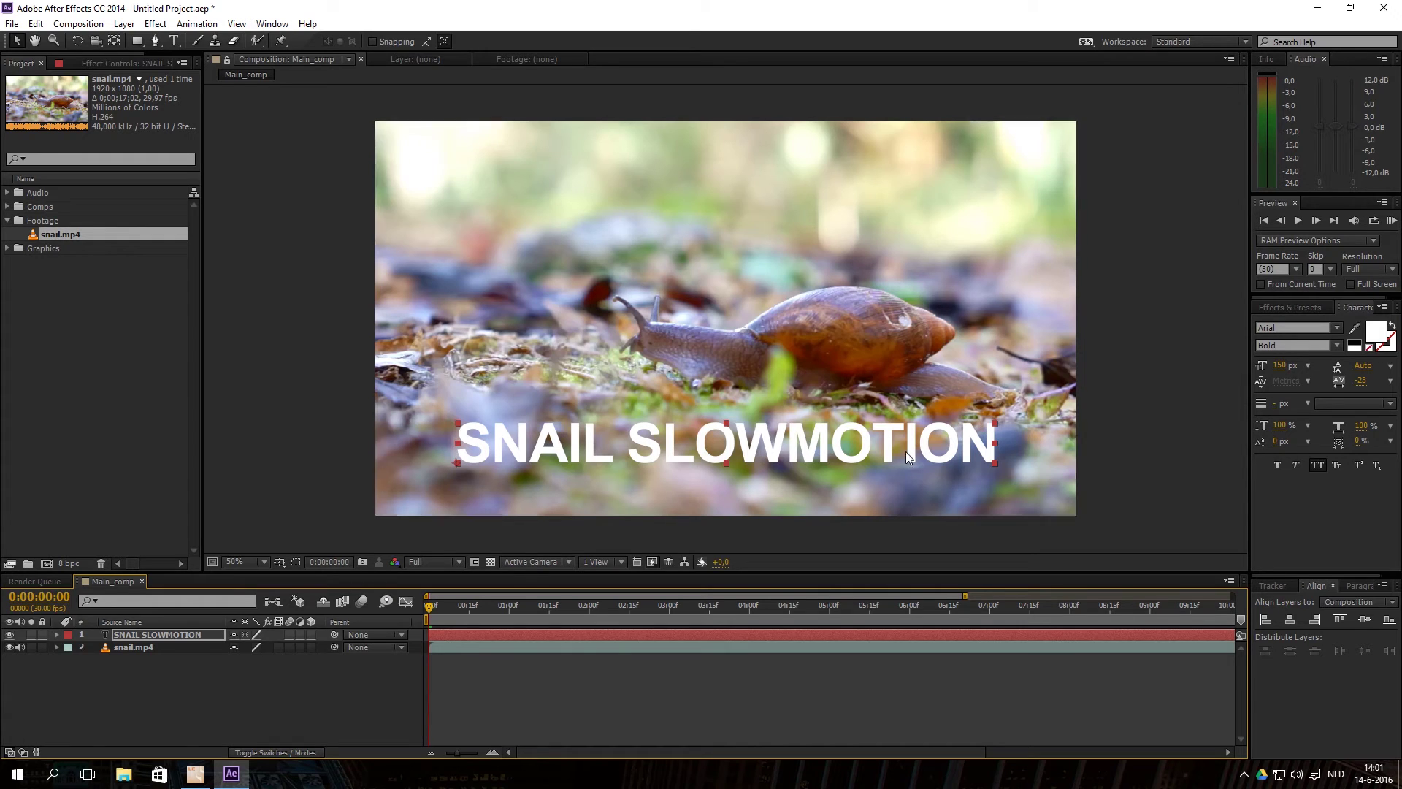
- Duplicate the SNAIL SLOWMOTION layer and rename the lower copy SHADOW
left_click(200, 679)
left_click(151, 636)
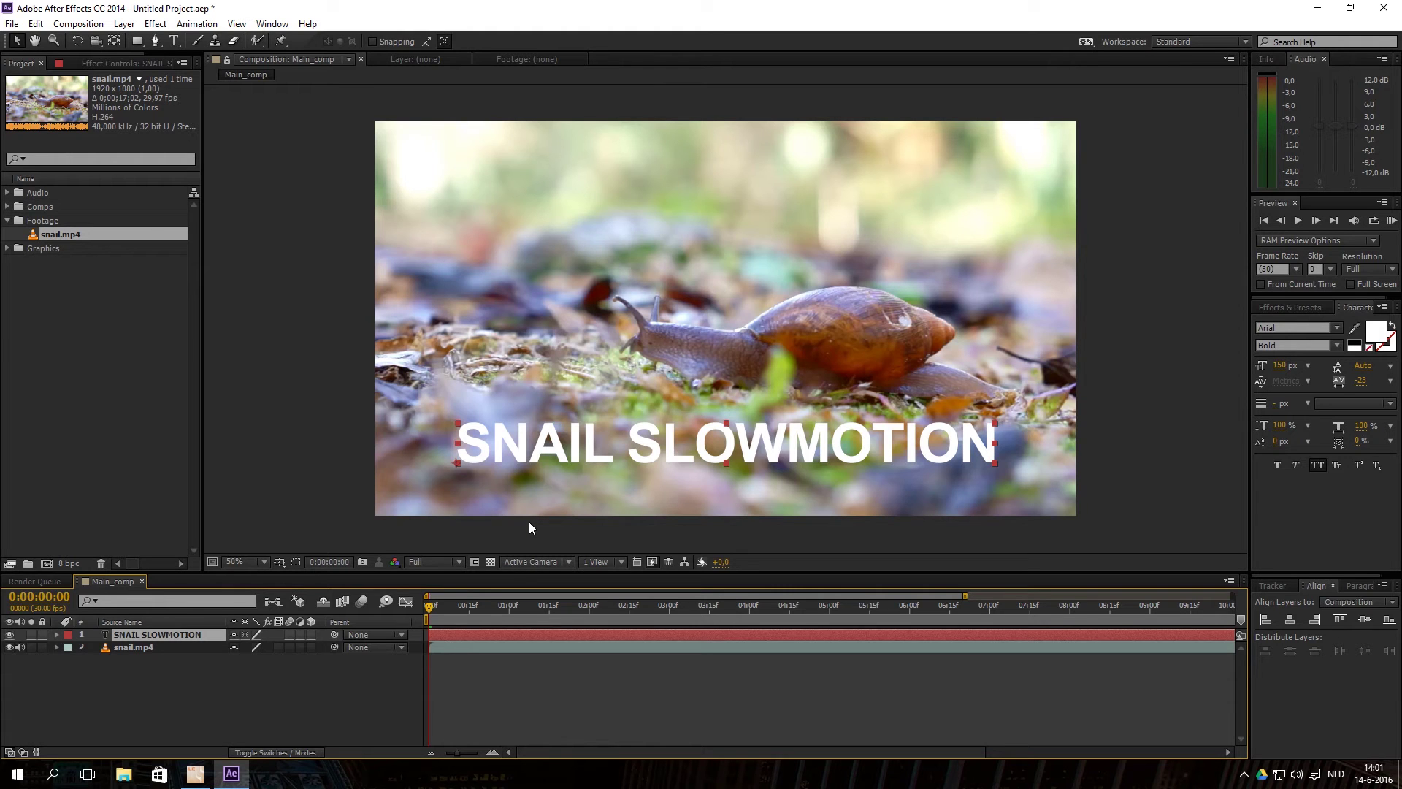
key("ctrl+d")
left_click(158, 647)
right_click(132, 647)
left_click(152, 636)
type("SHAD")
key("Return")
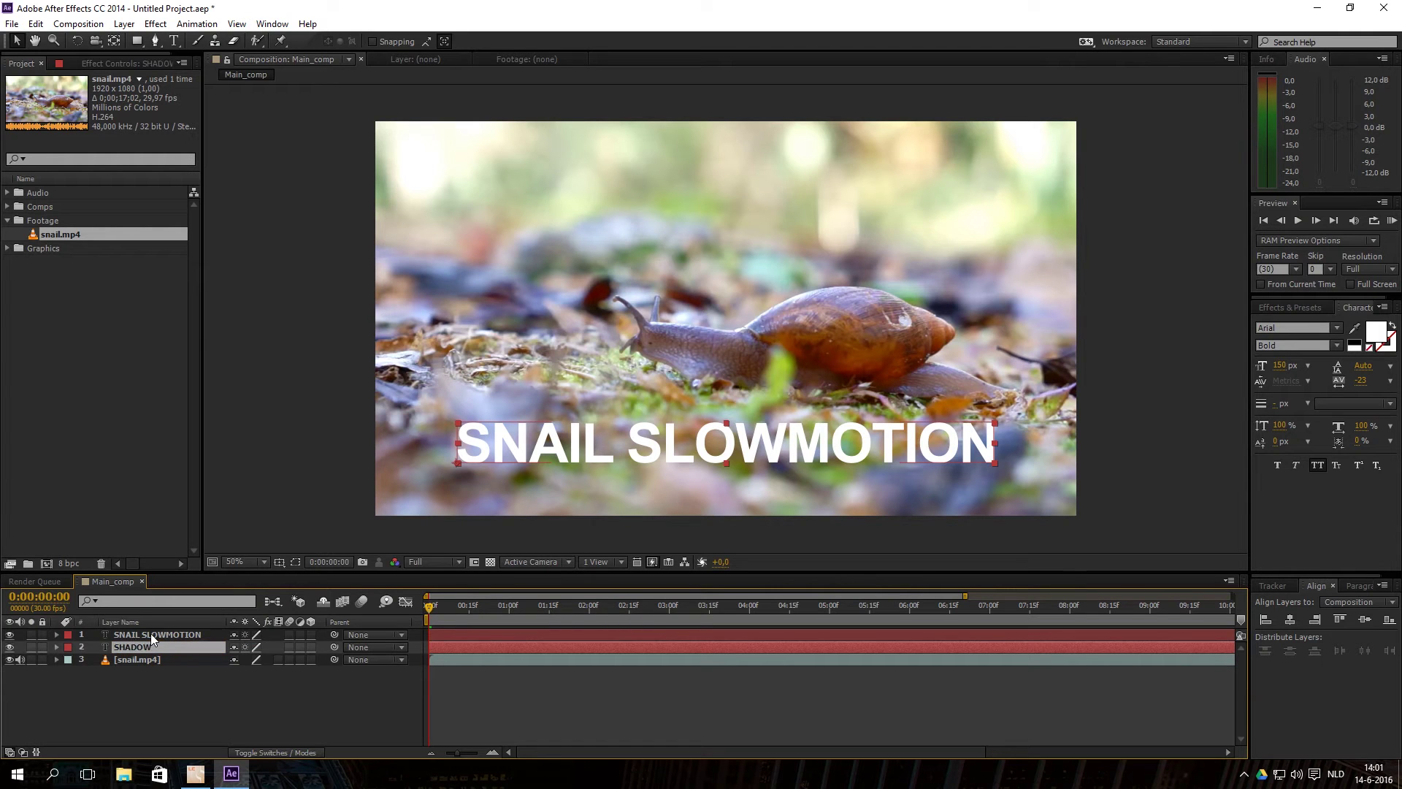
- Set the SHADOW layer's text colour to black (000000) and nudge it slightly down from the white title
left_click(1377, 331)
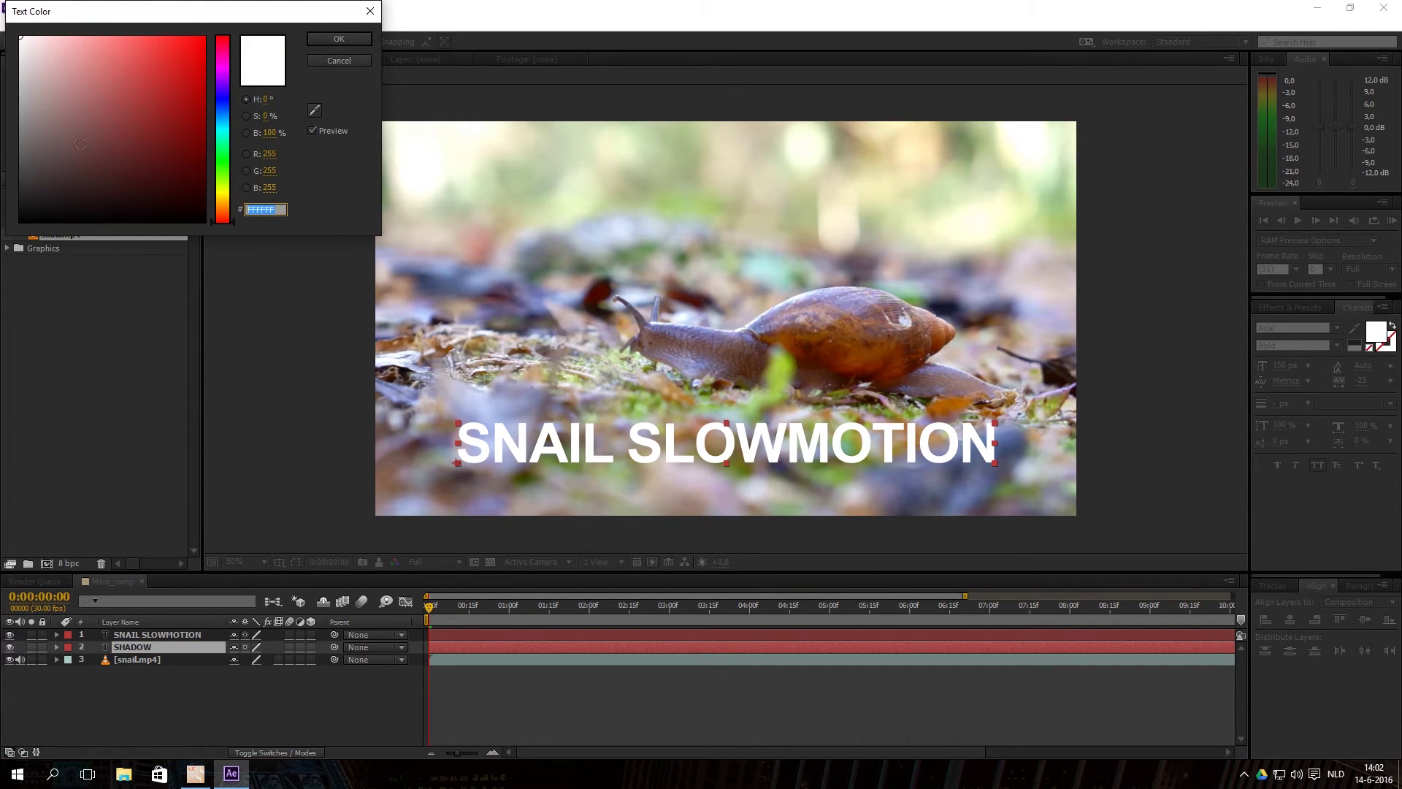
type("000000")
key("Return")
key("Down")
key("Down")
key("Down")
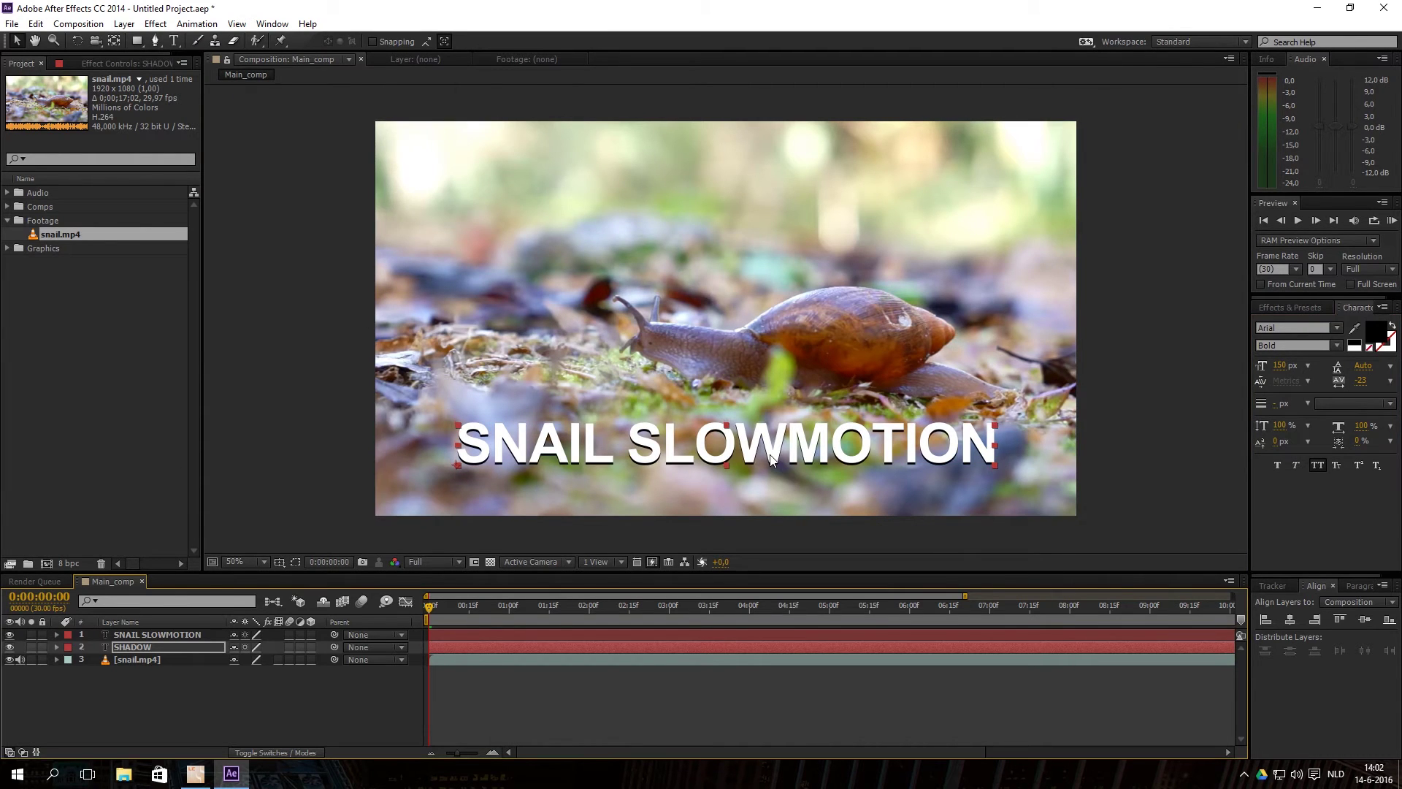
- Select the SHADOW layer and look up Gaussian Blur among the Blur & Sharpen effects
left_click(160, 678)
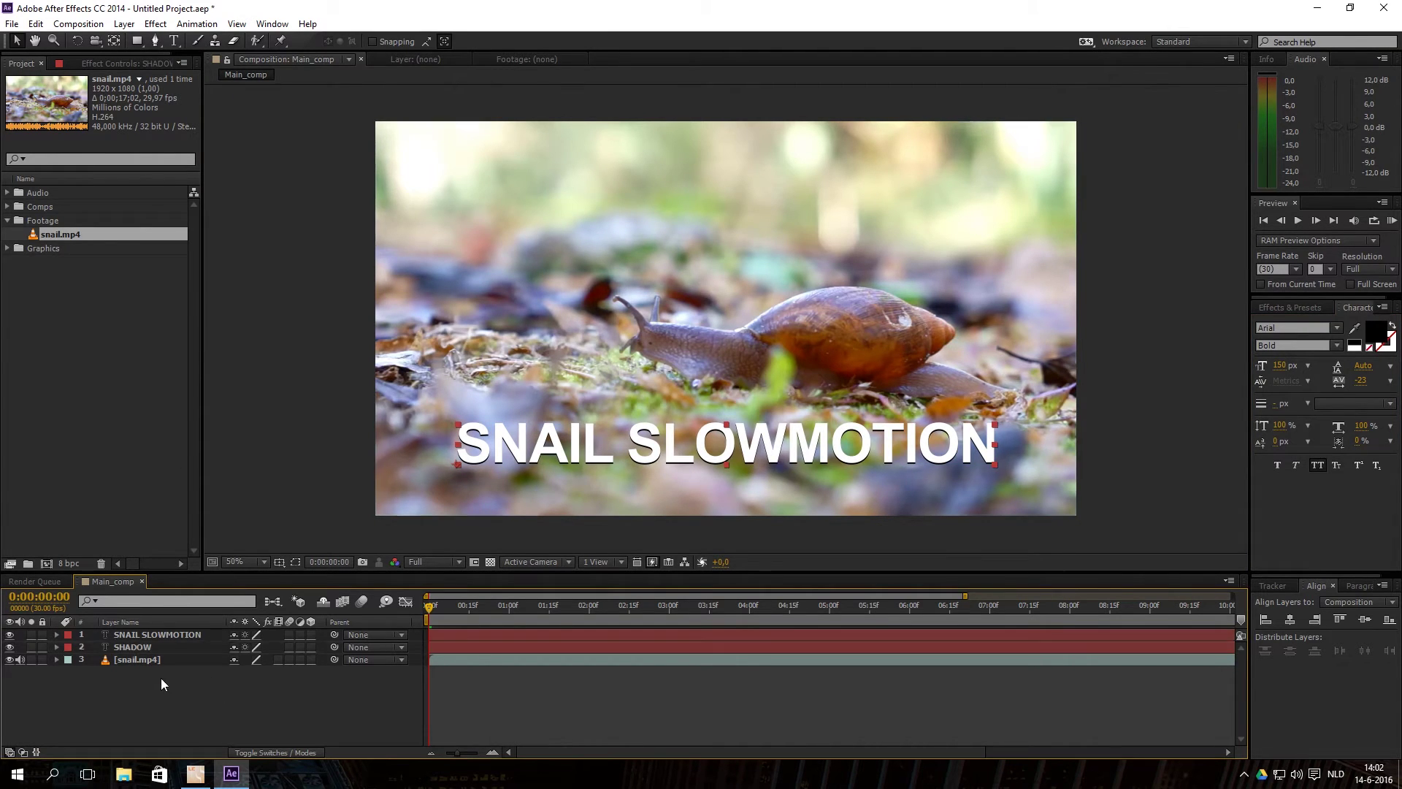
left_click(137, 648)
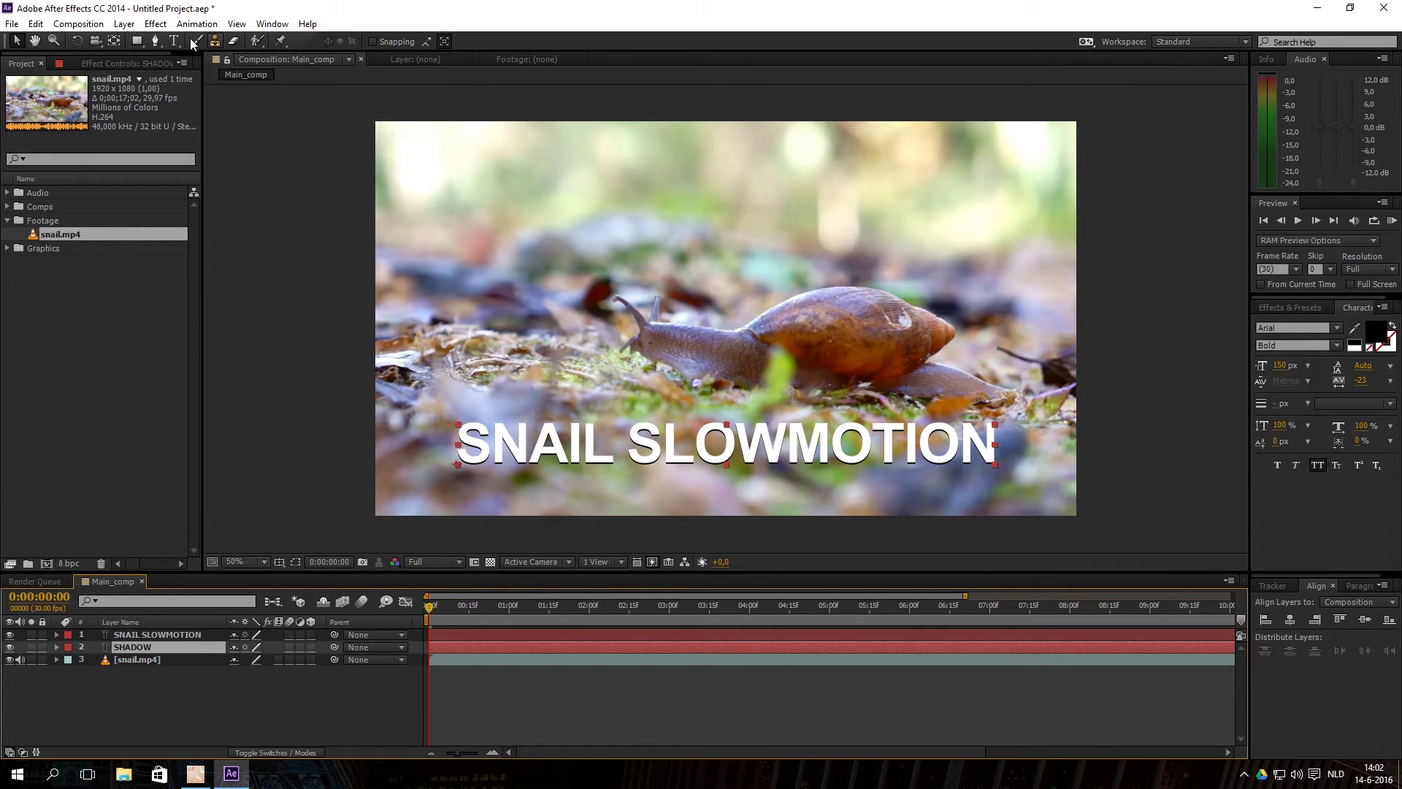
left_click(156, 23)
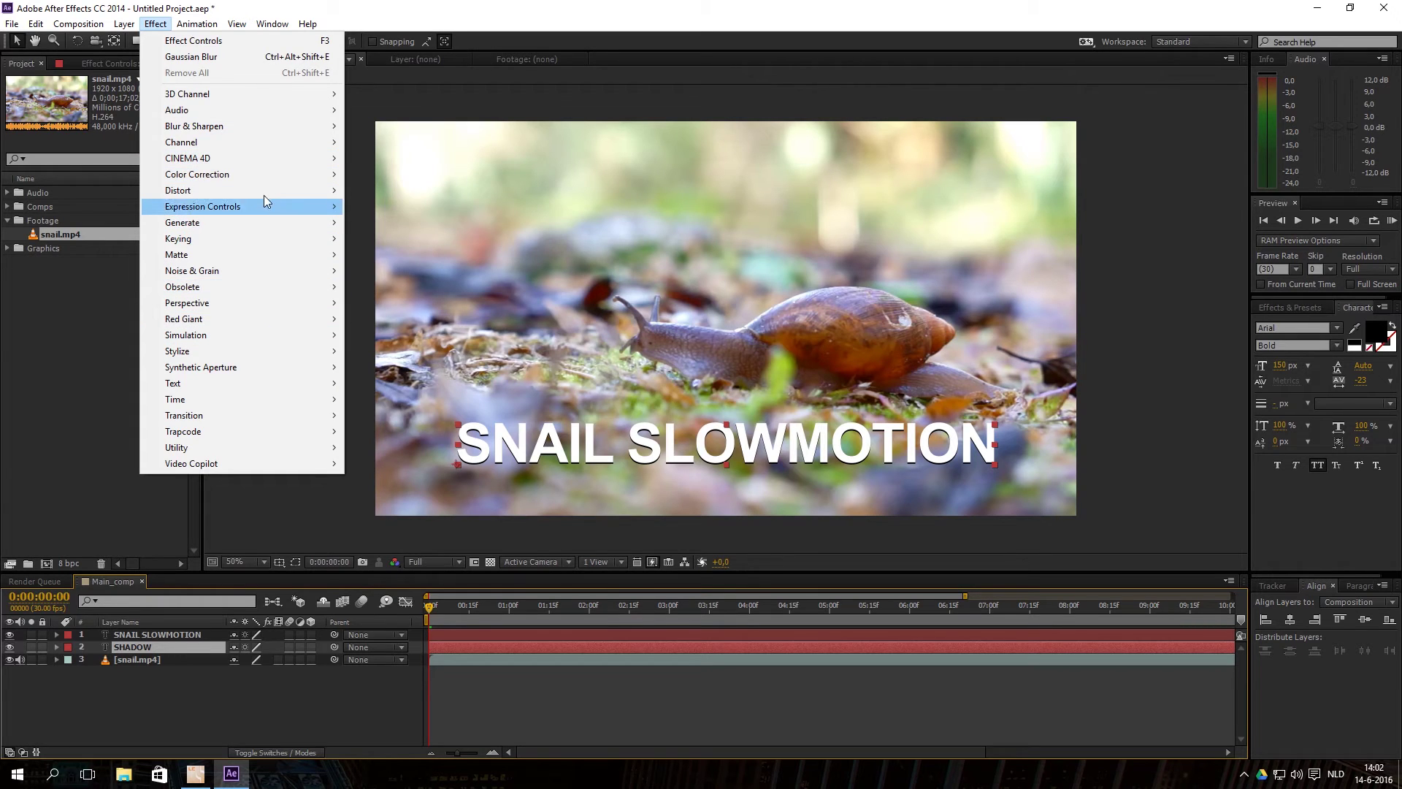
mouse_move(228, 124)
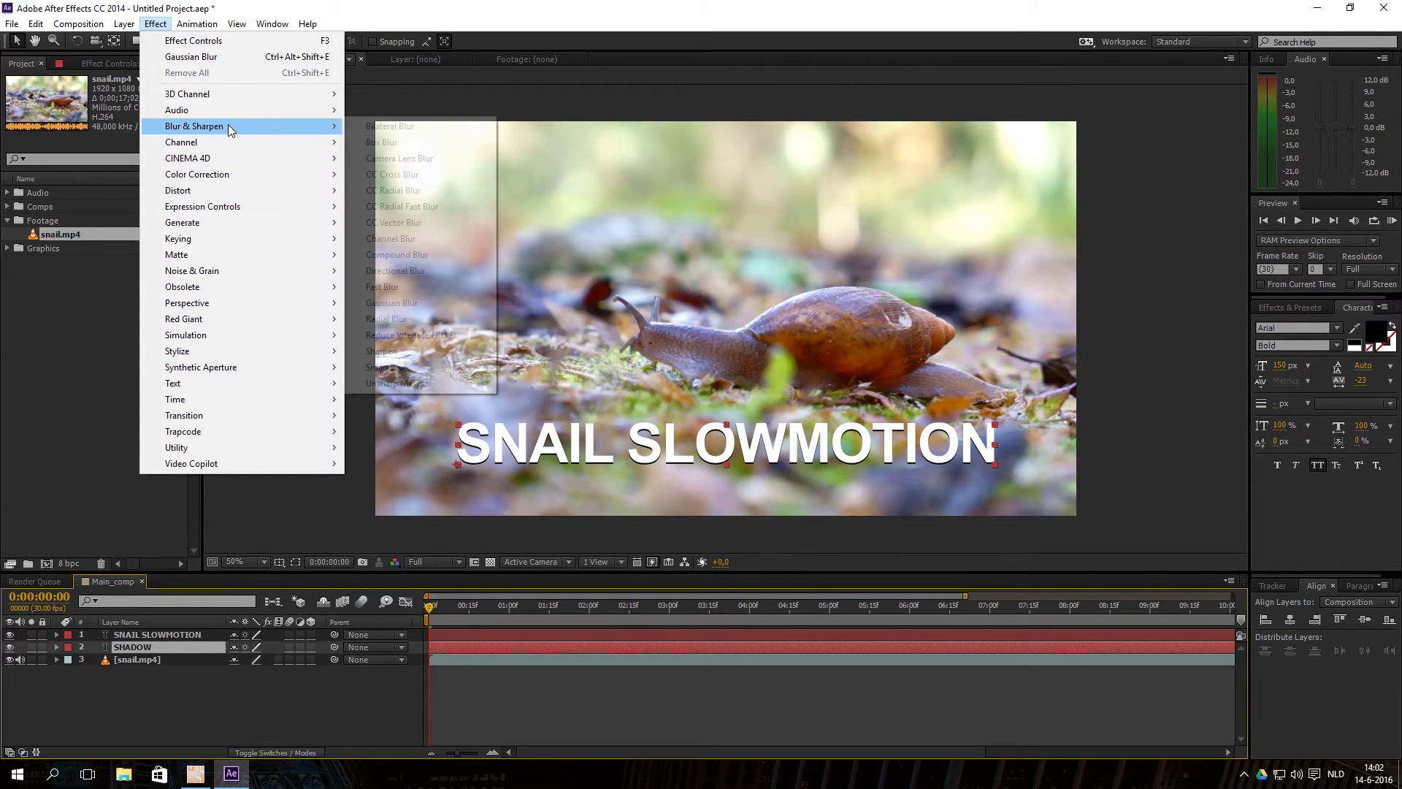
left_click(391, 302)
- Search the effects for "gaus", apply Gaussian Blur to the SHADOW layer, and widen the area showing its settings
left_click(1289, 308)
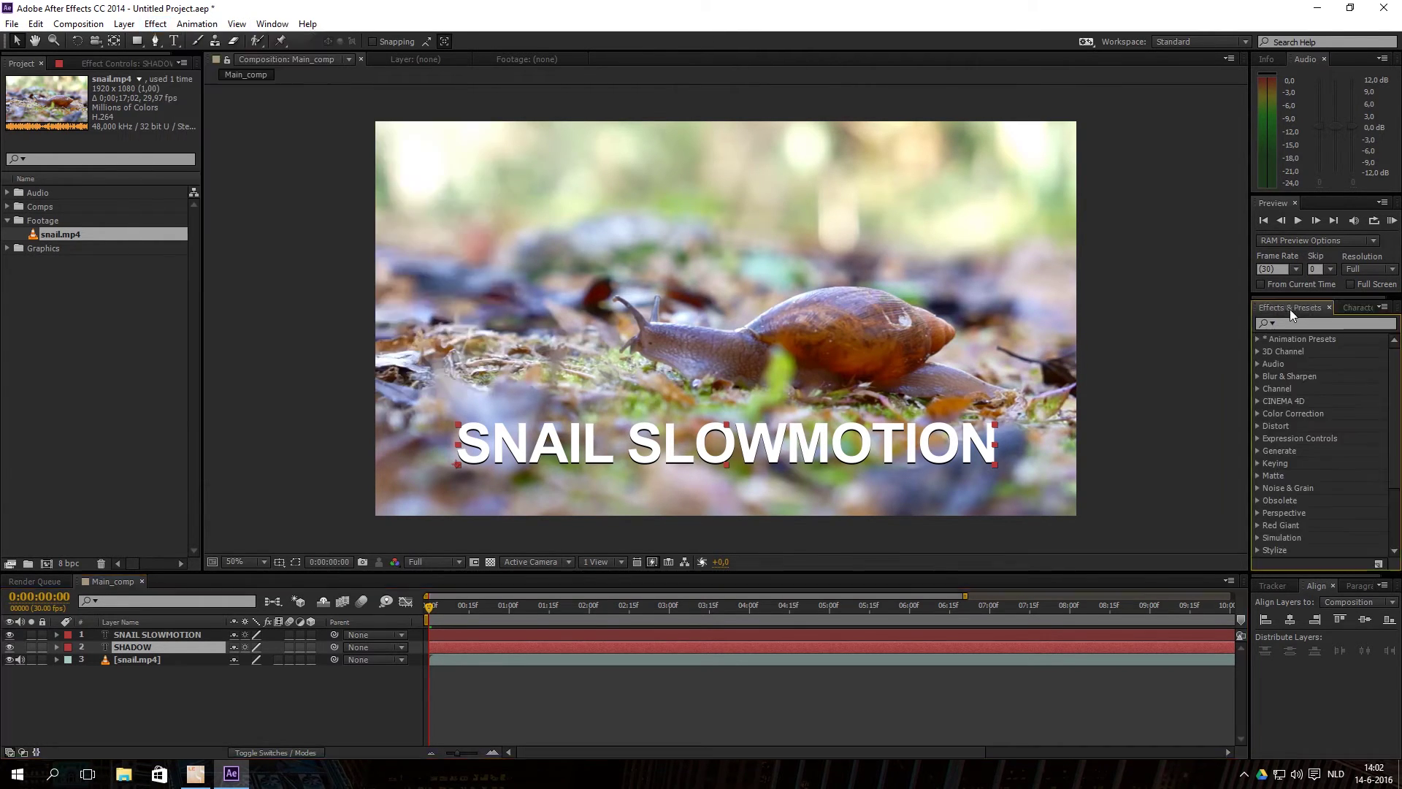
left_click(1319, 323)
type("gaus")
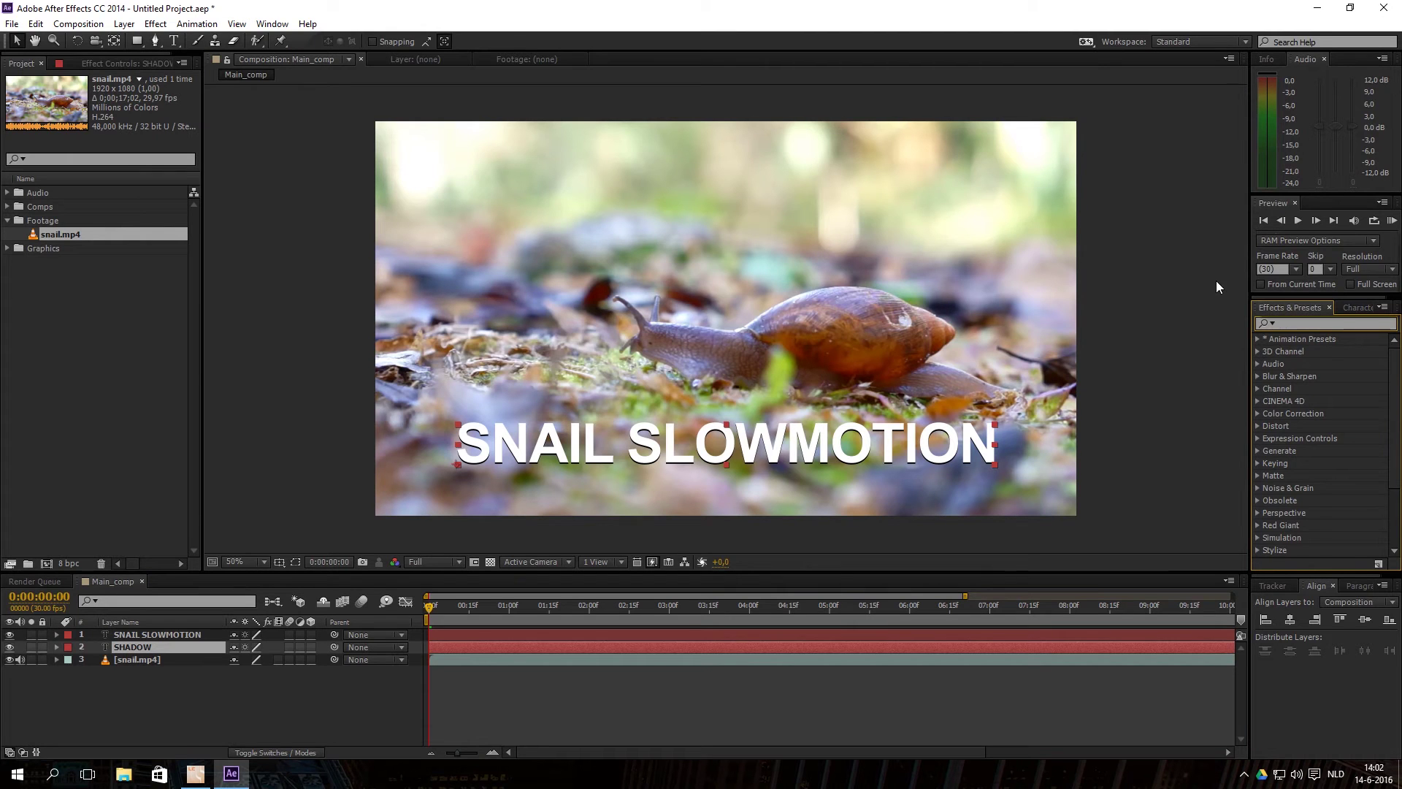
left_click_drag(1304, 353, 143, 648)
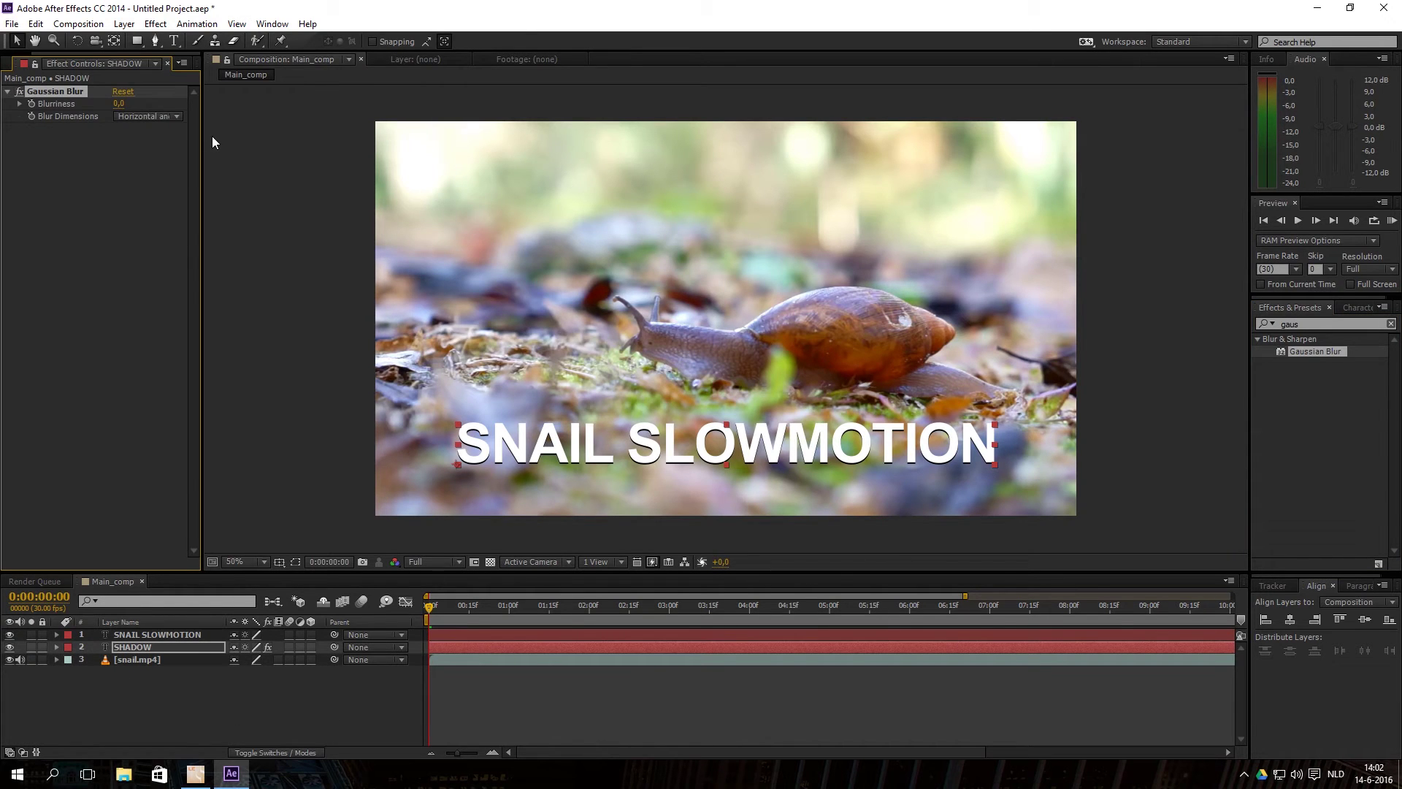
left_click_drag(201, 136, 330, 135)
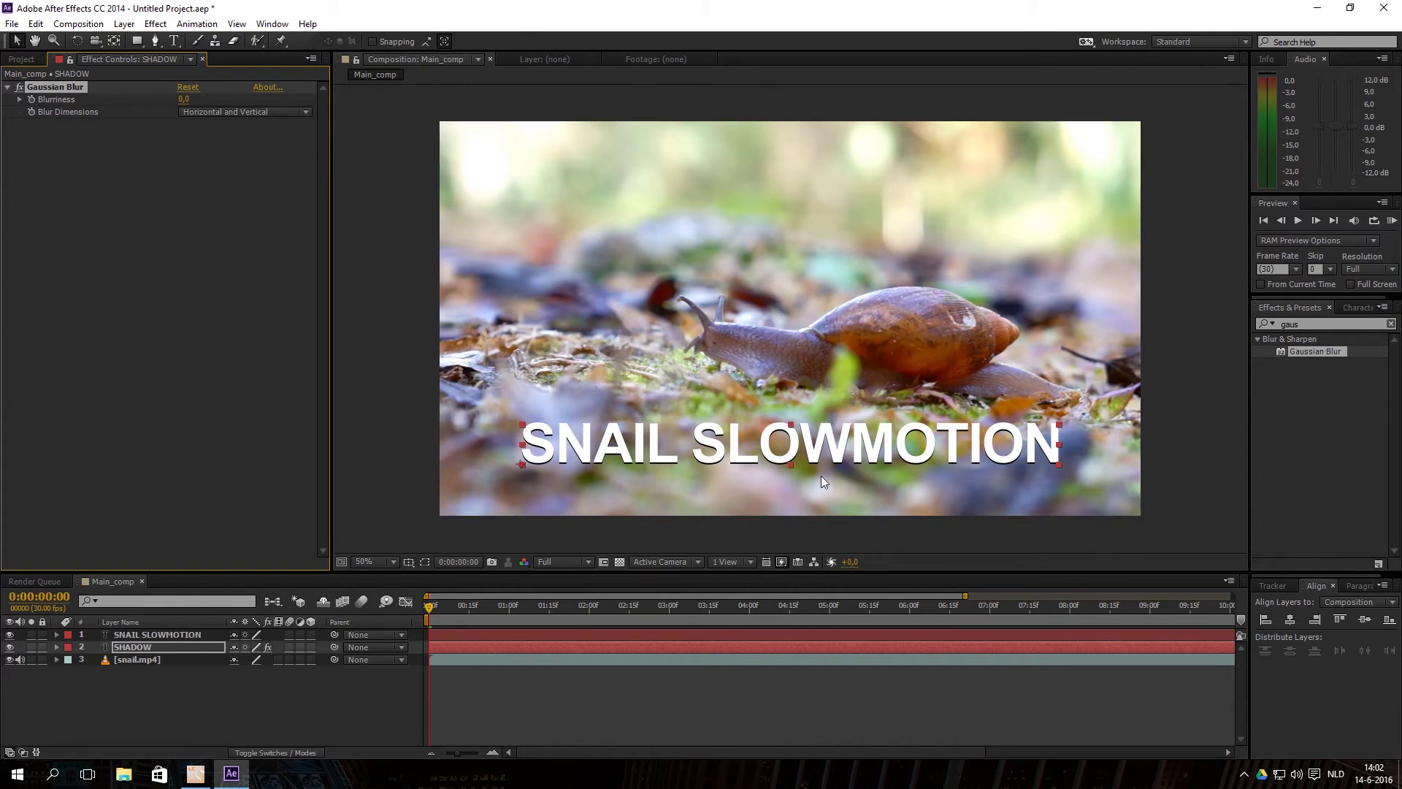
- Look at the project files and compare the effect settings of the SHADOW layer with those of the SNAIL SLOWMOTION layer
left_click(304, 704)
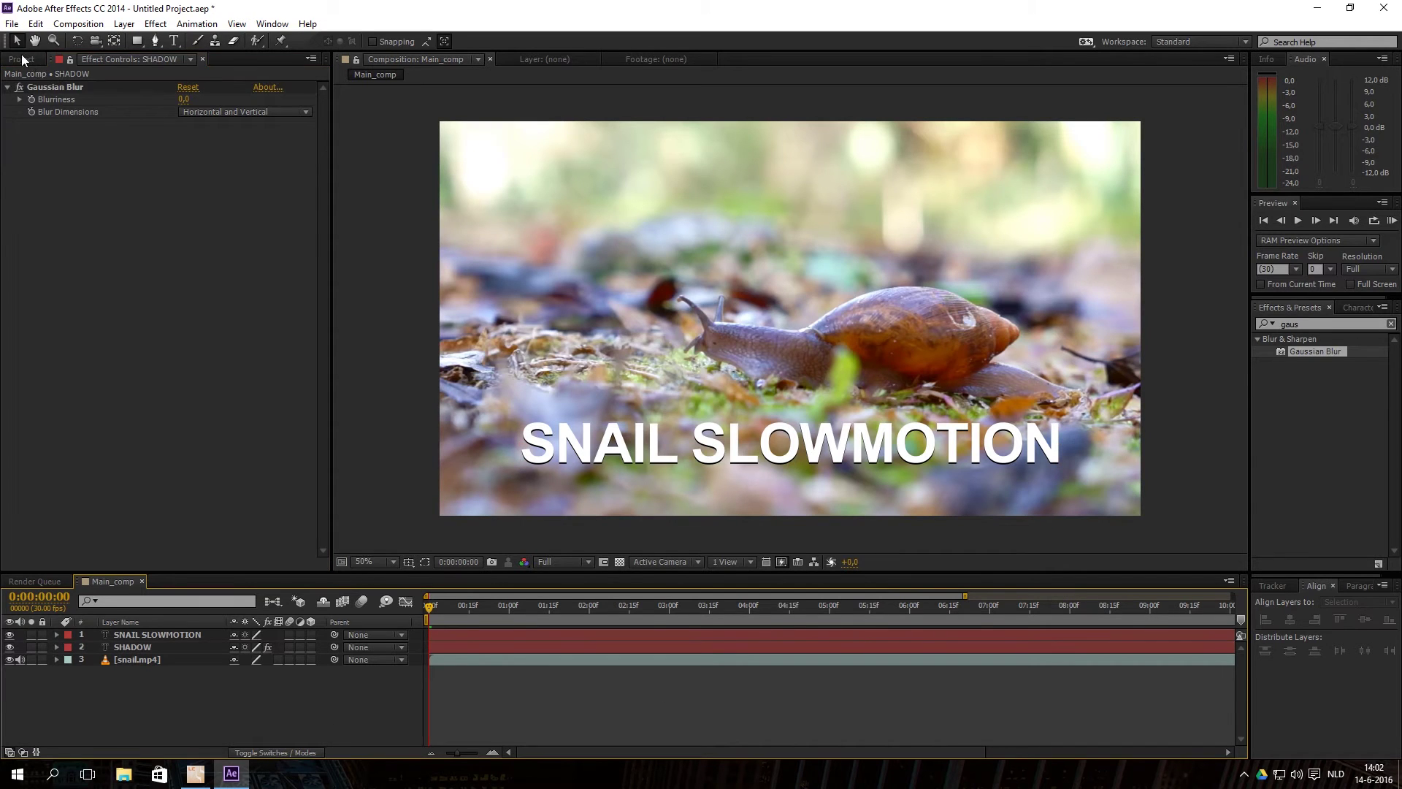
left_click(22, 59)
left_click(120, 425)
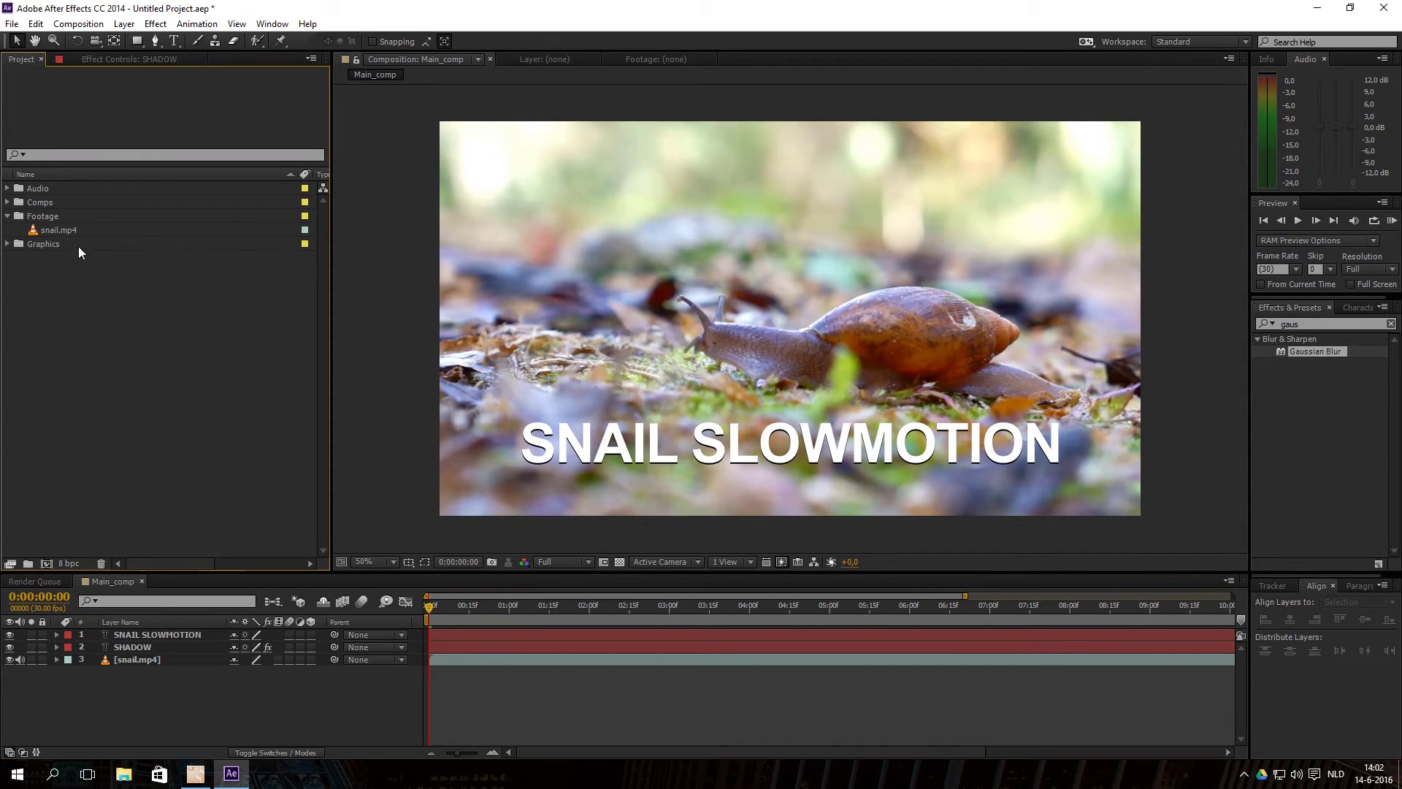
left_click(139, 648)
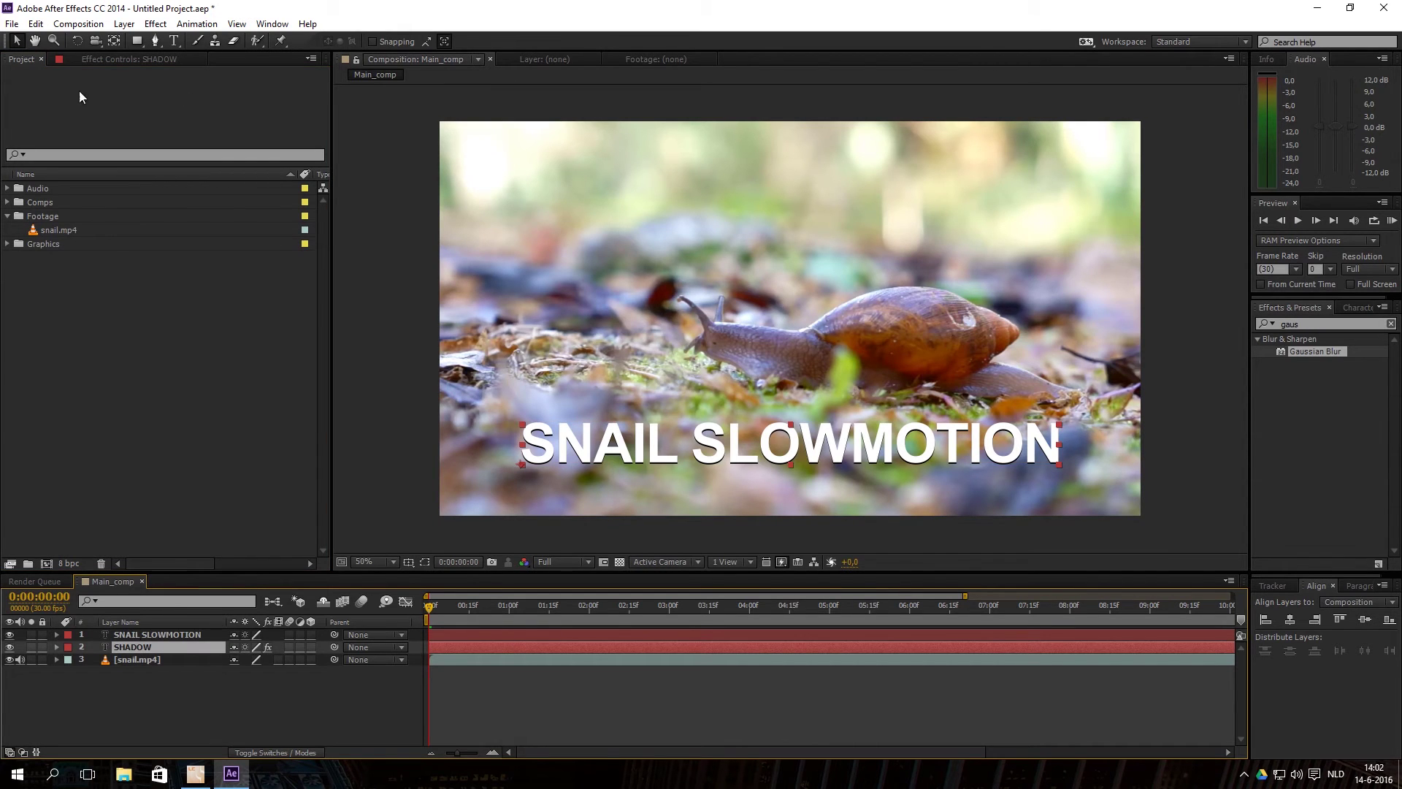
left_click(112, 60)
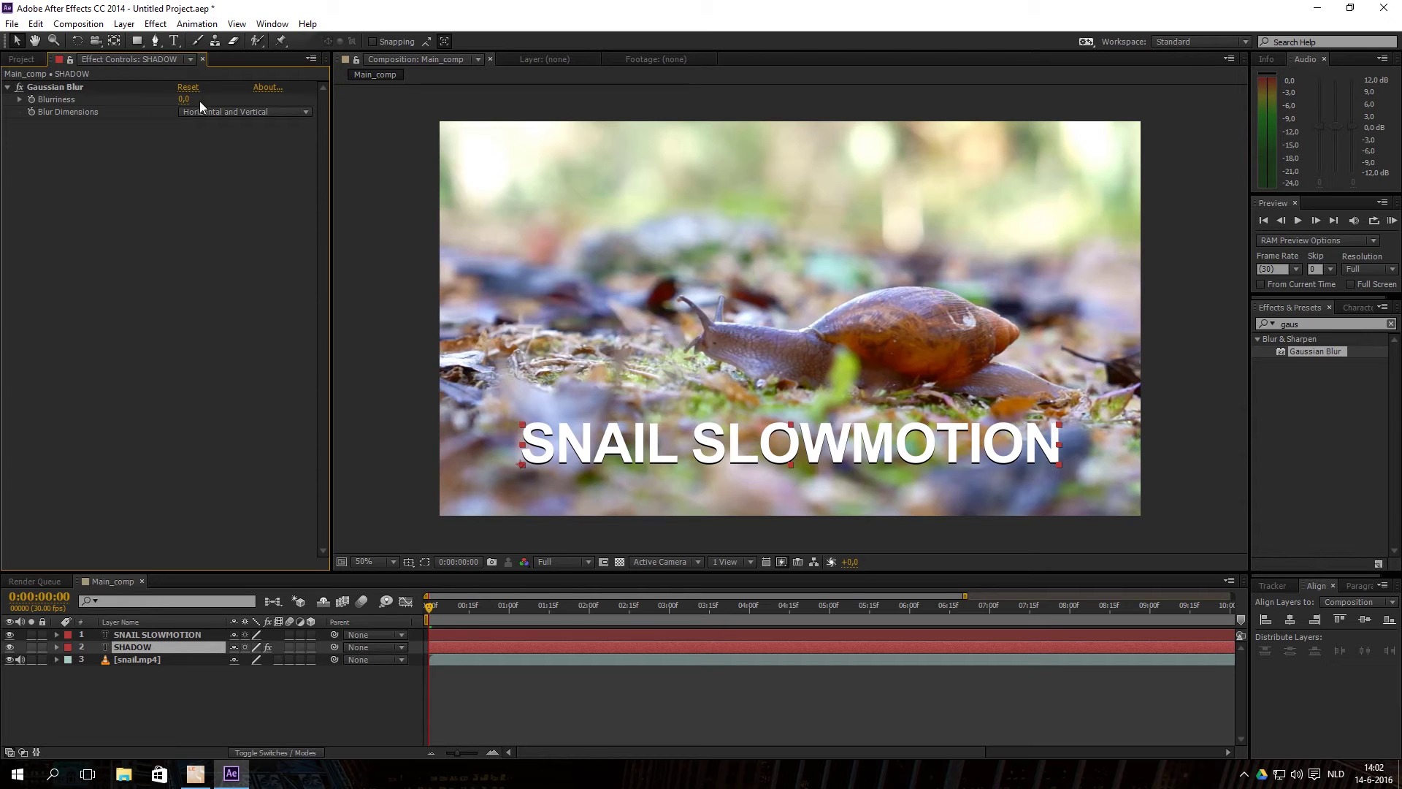
left_click(136, 636)
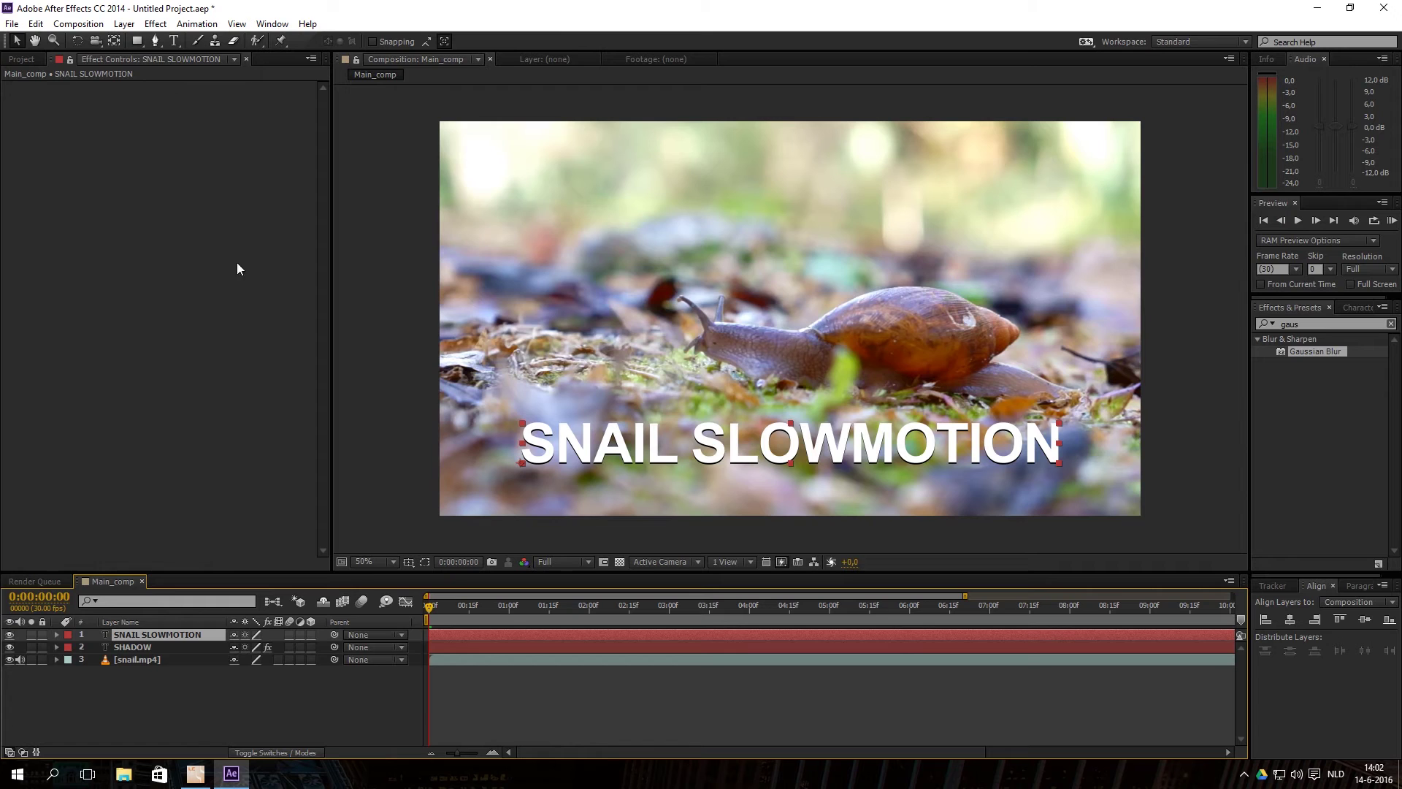
- Set the Gaussian Blur blurriness on the SHADOW layer to 30
left_click(133, 648)
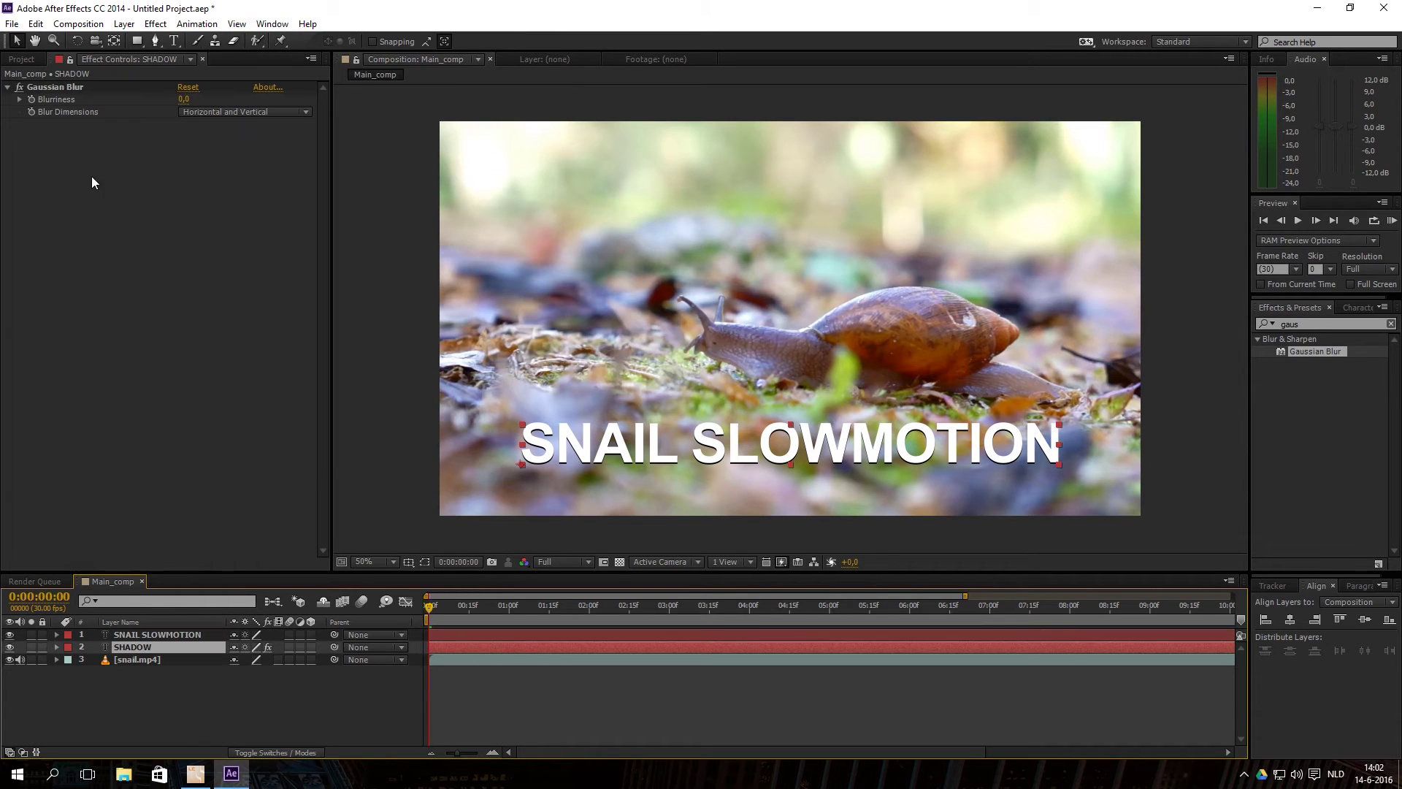
left_click_drag(182, 108, 348, 101)
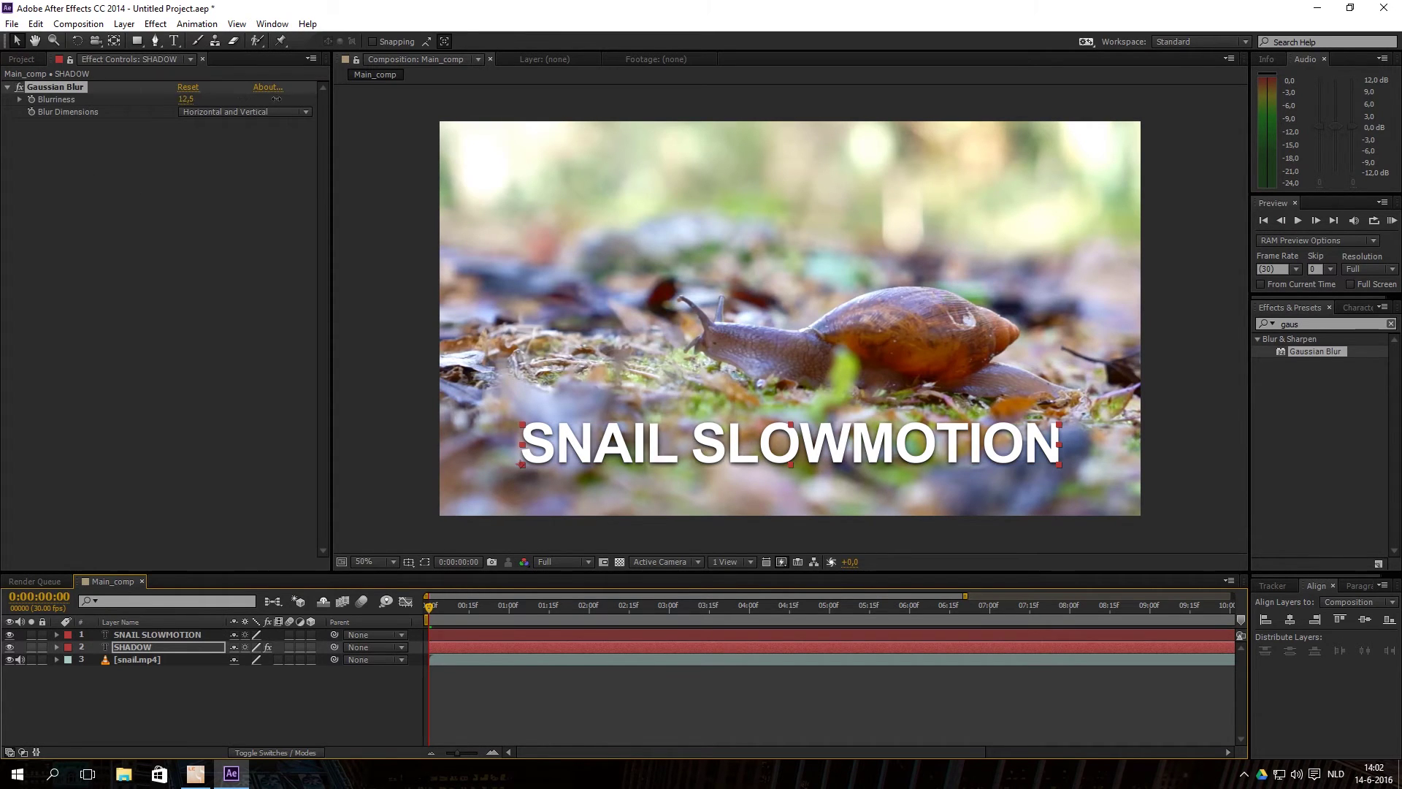
left_click(186, 99)
type("30")
key("Return")
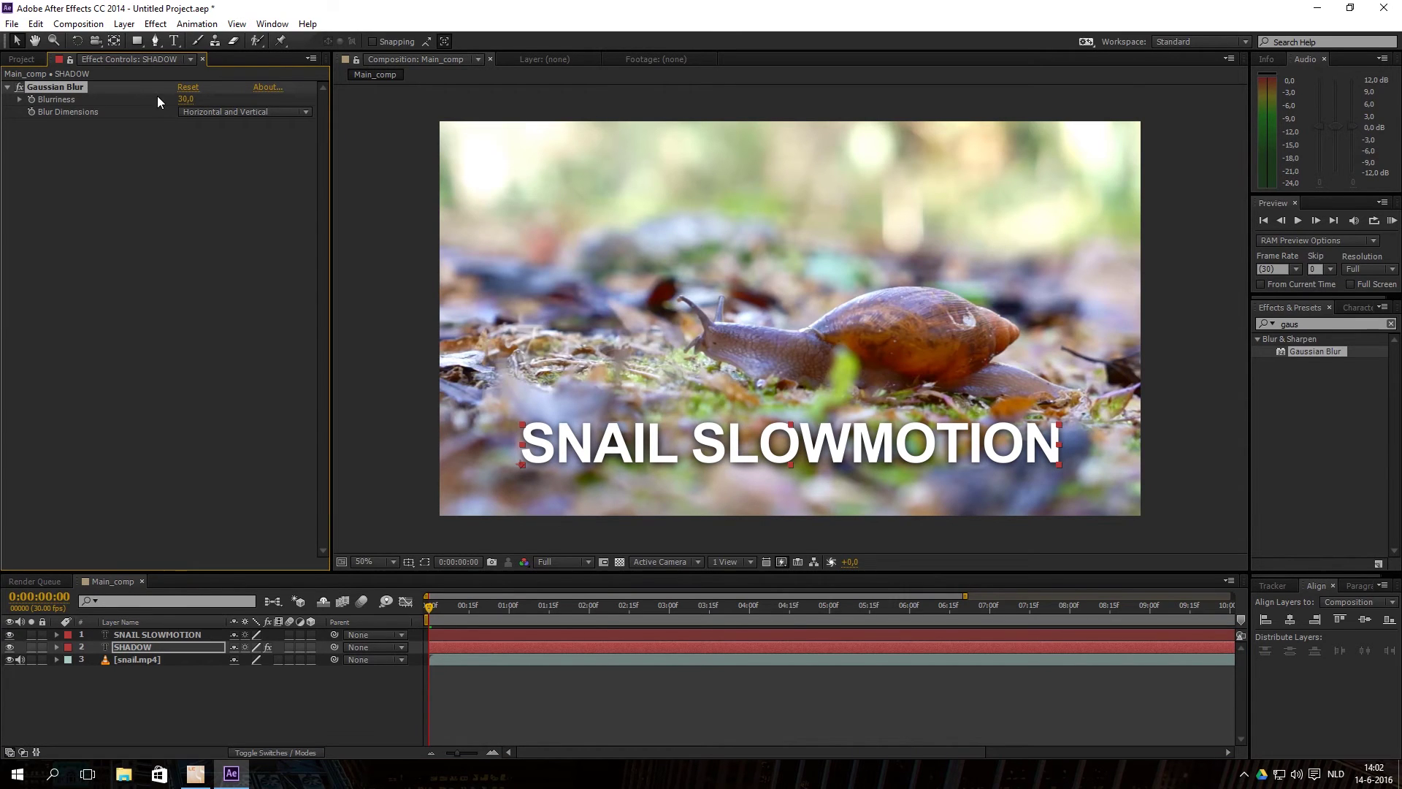
- Reveal the SHADOW layer's transform properties and set its opacity to 40%
left_click(201, 647)
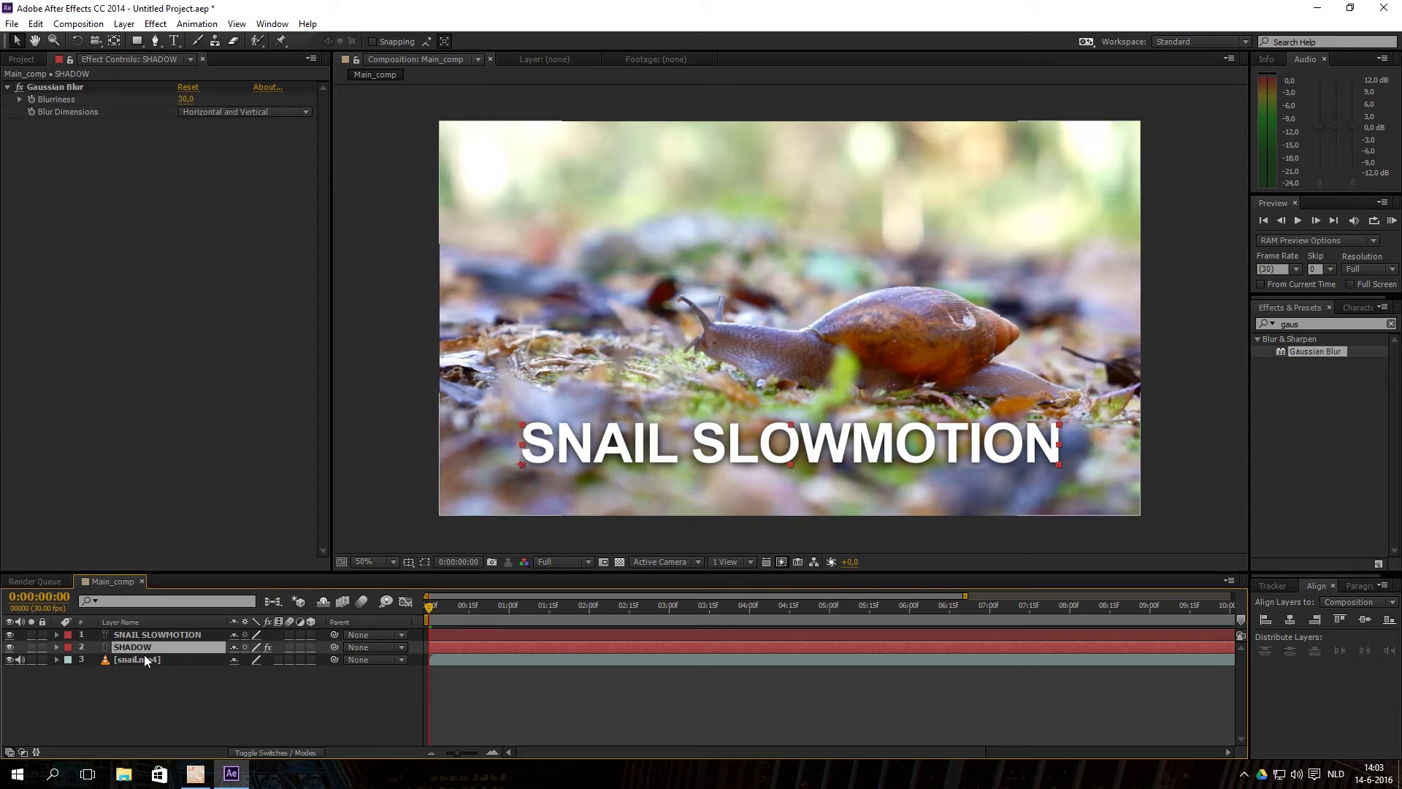
key("t")
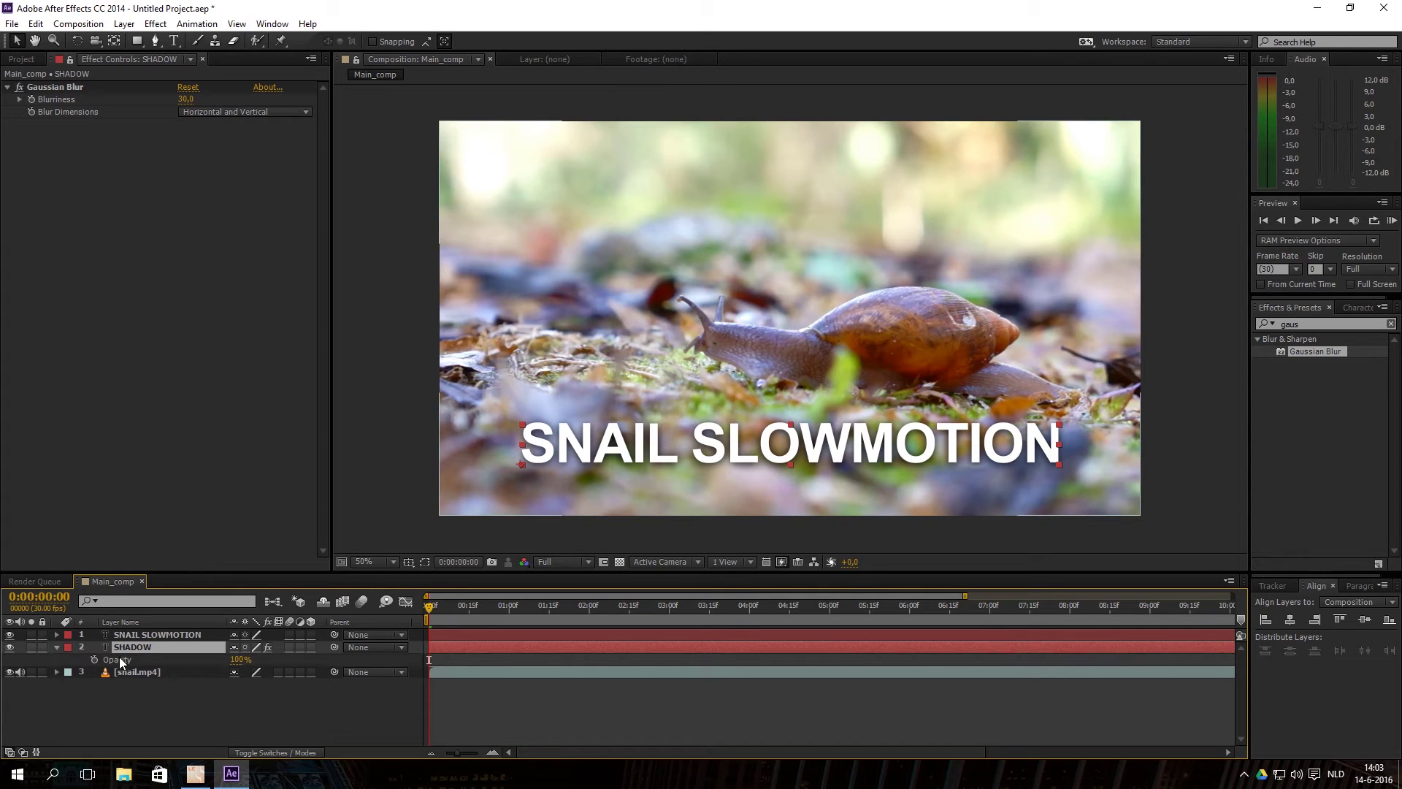
left_click(57, 647)
left_click(56, 647)
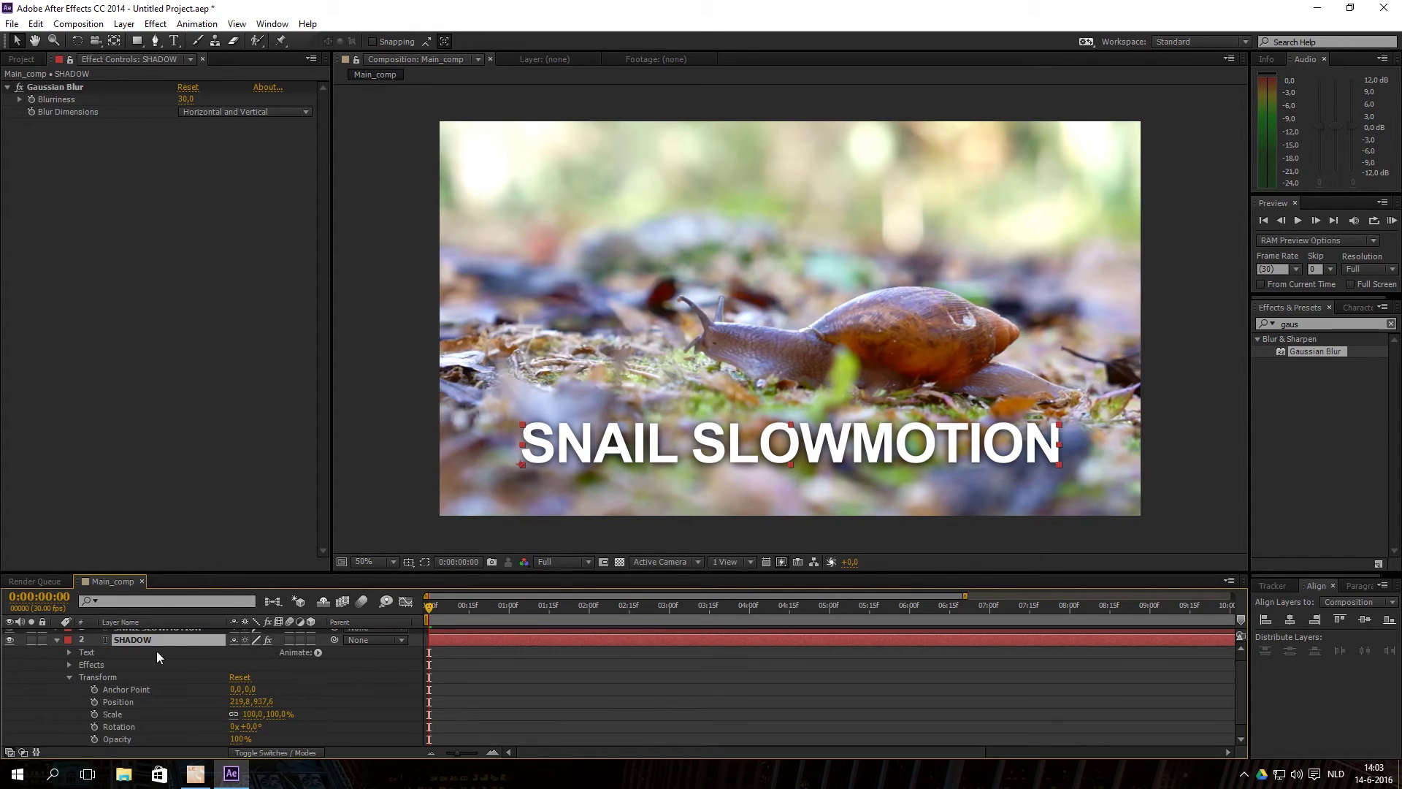
scroll(179, 660, "down", 1)
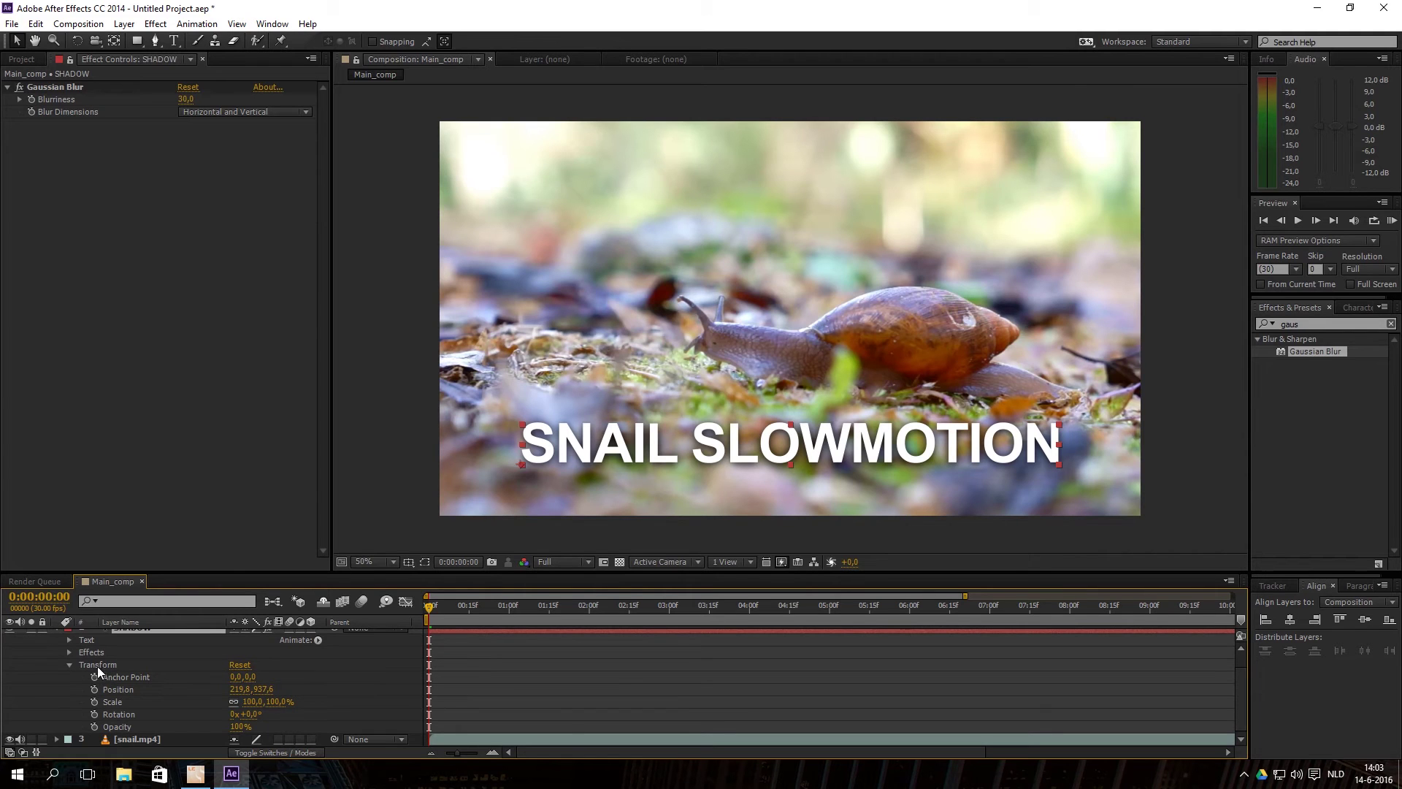
left_click_drag(239, 727, 206, 726)
left_click(239, 727)
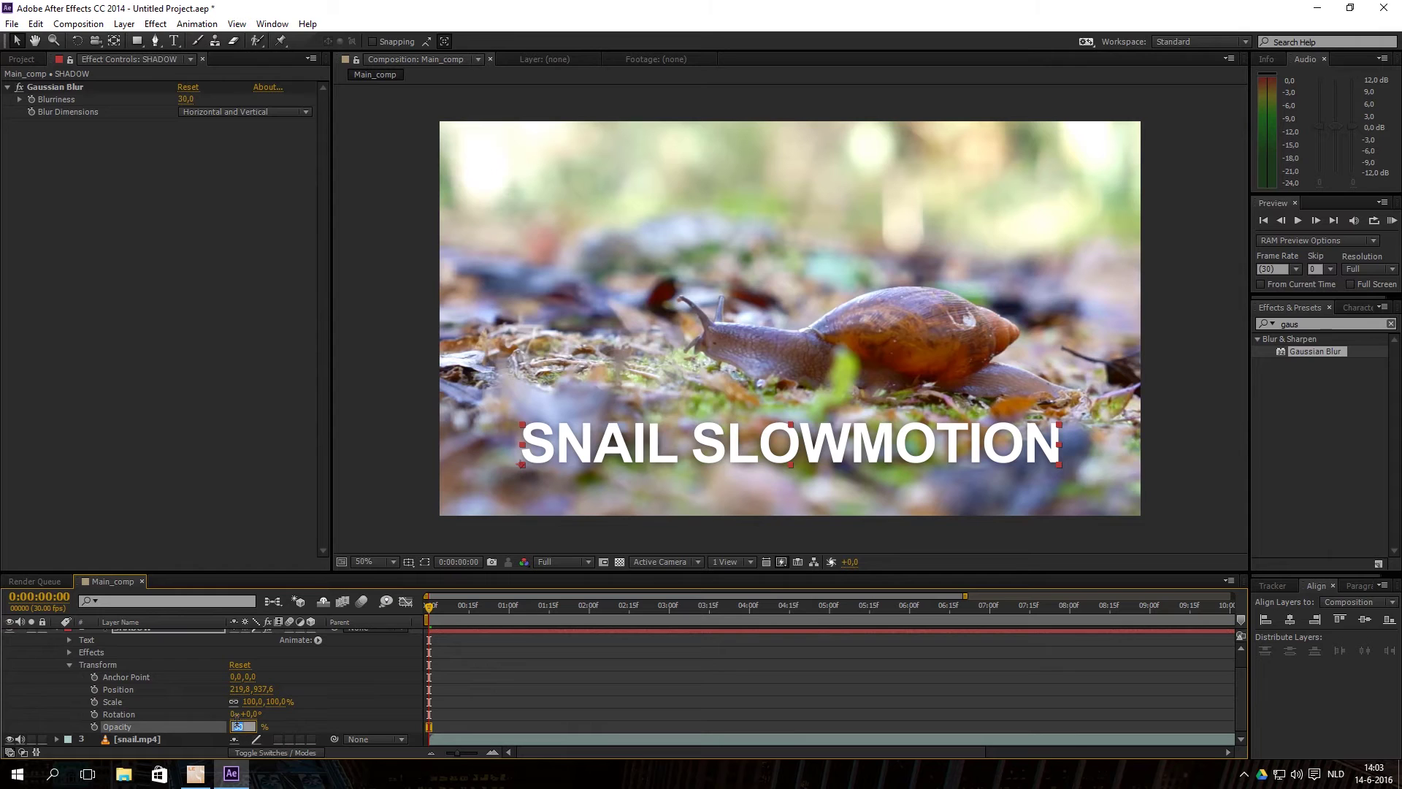
type("40")
key("Return")
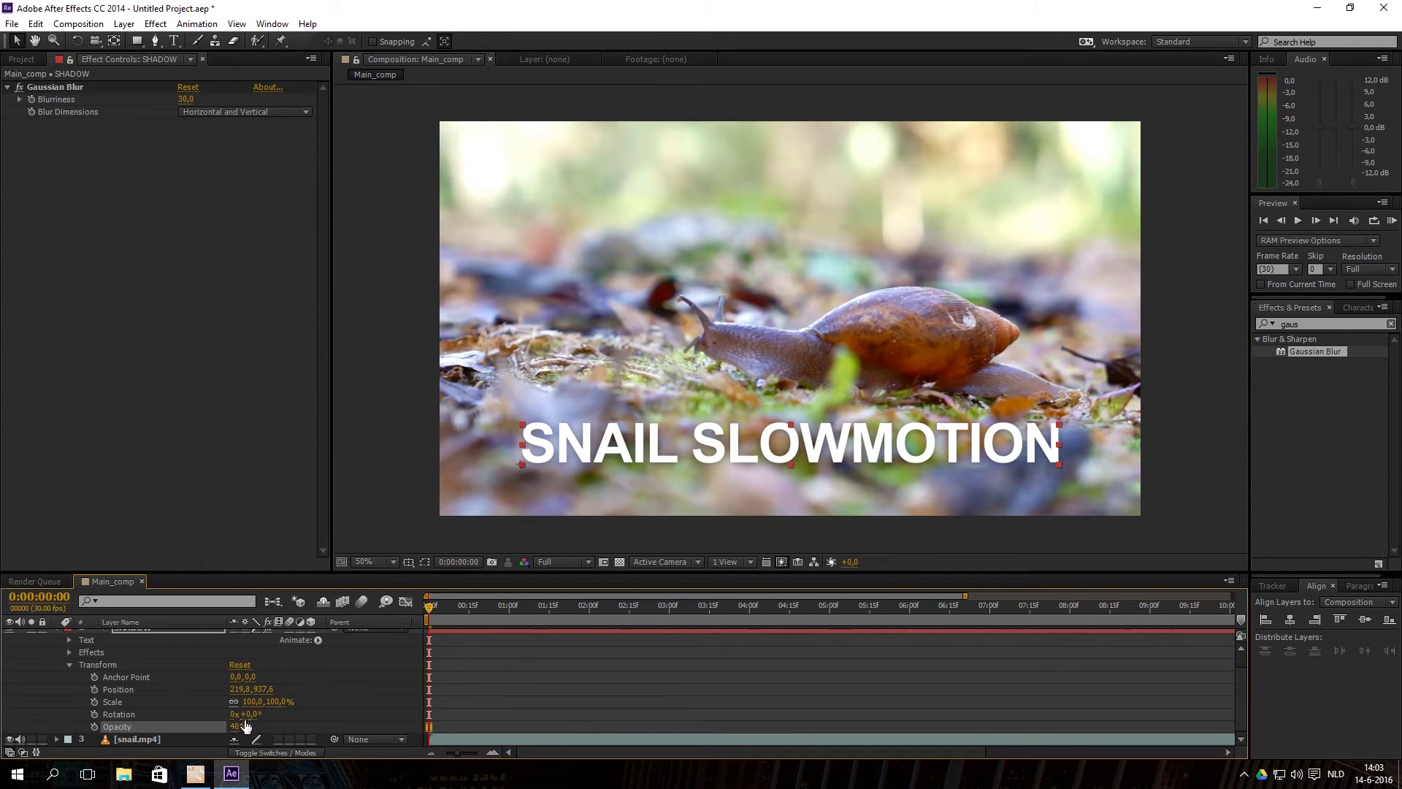
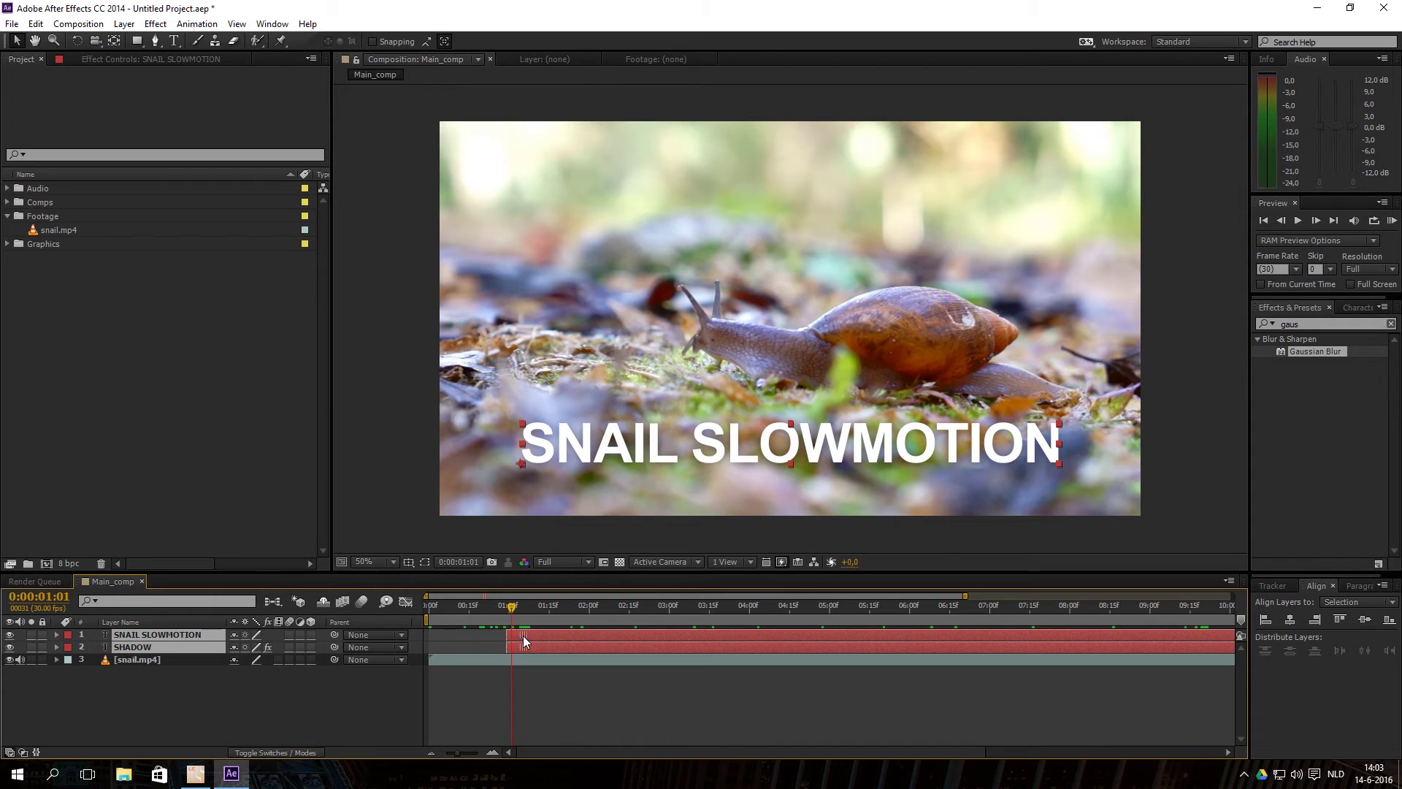
- Scrub the composition around the one-second mark to check when the title and its shadow appear
left_click(432, 676)
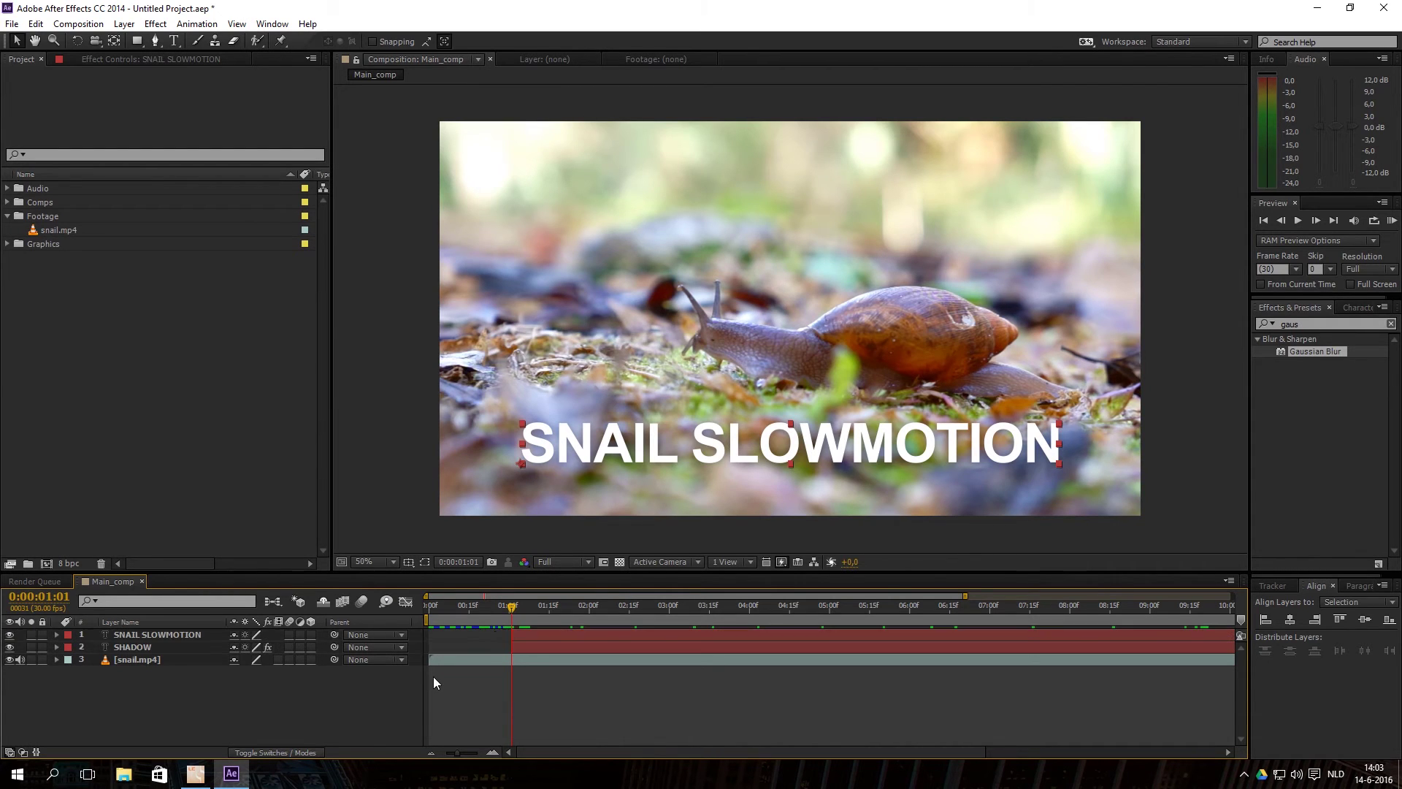
left_click_drag(507, 607, 606, 624)
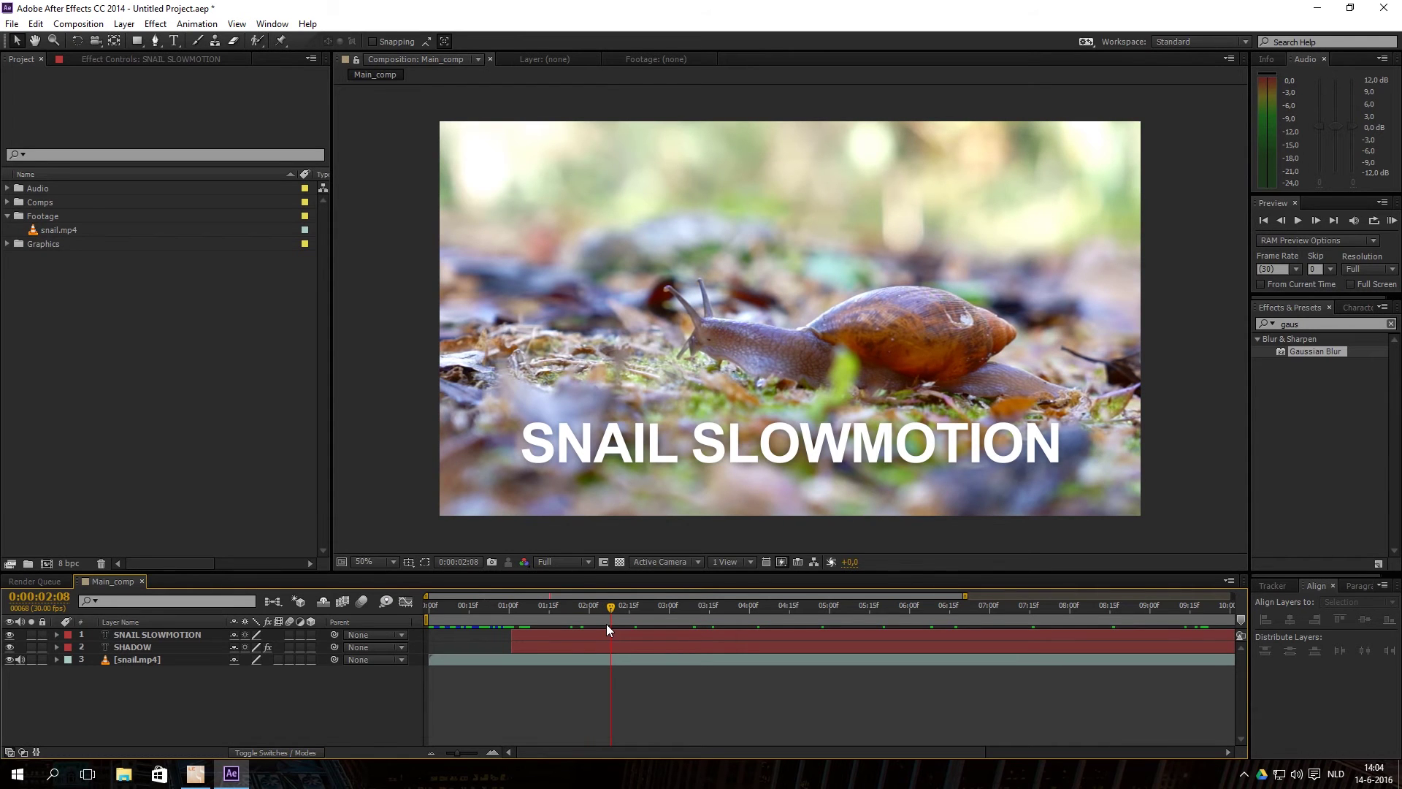
left_click_drag(607, 624, 511, 625)
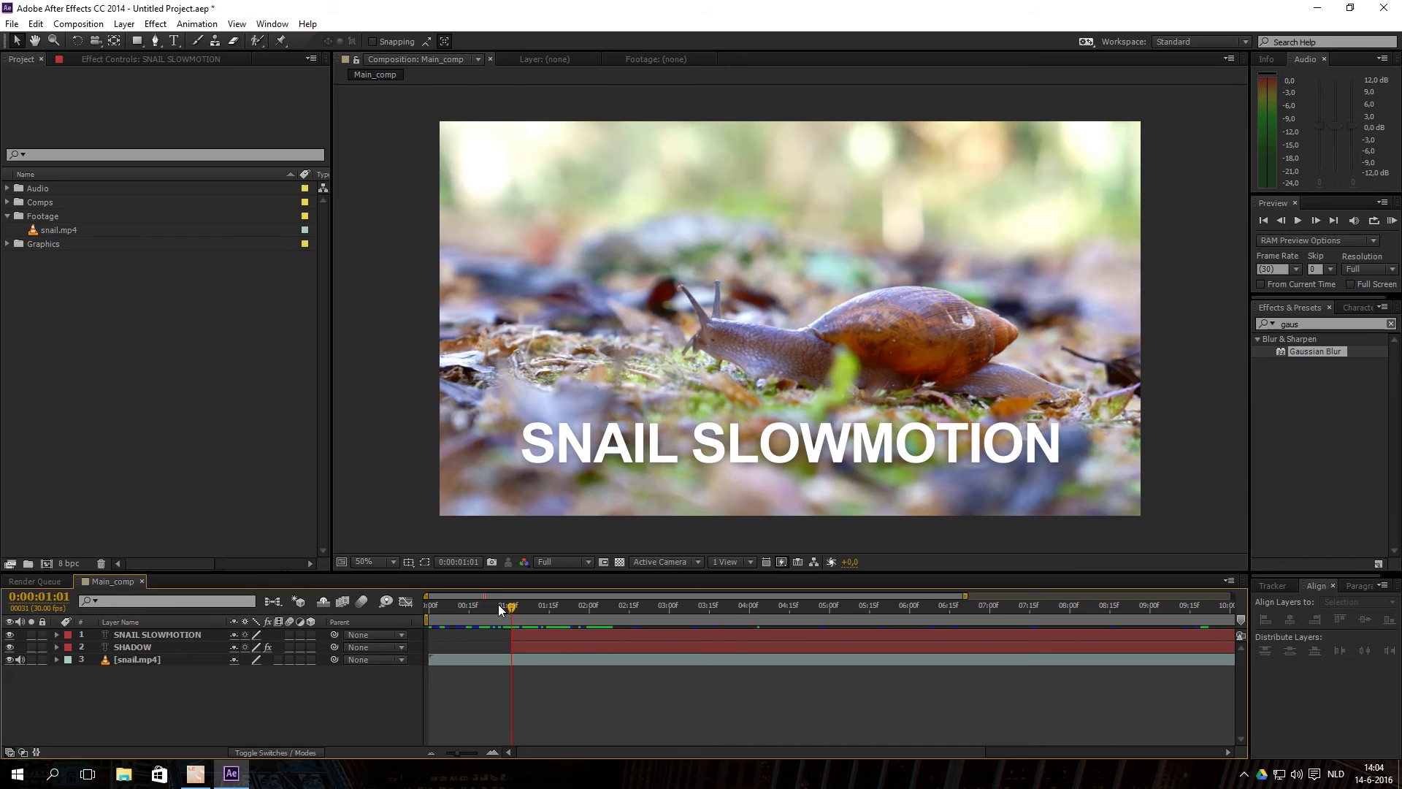
left_click_drag(509, 608, 460, 612)
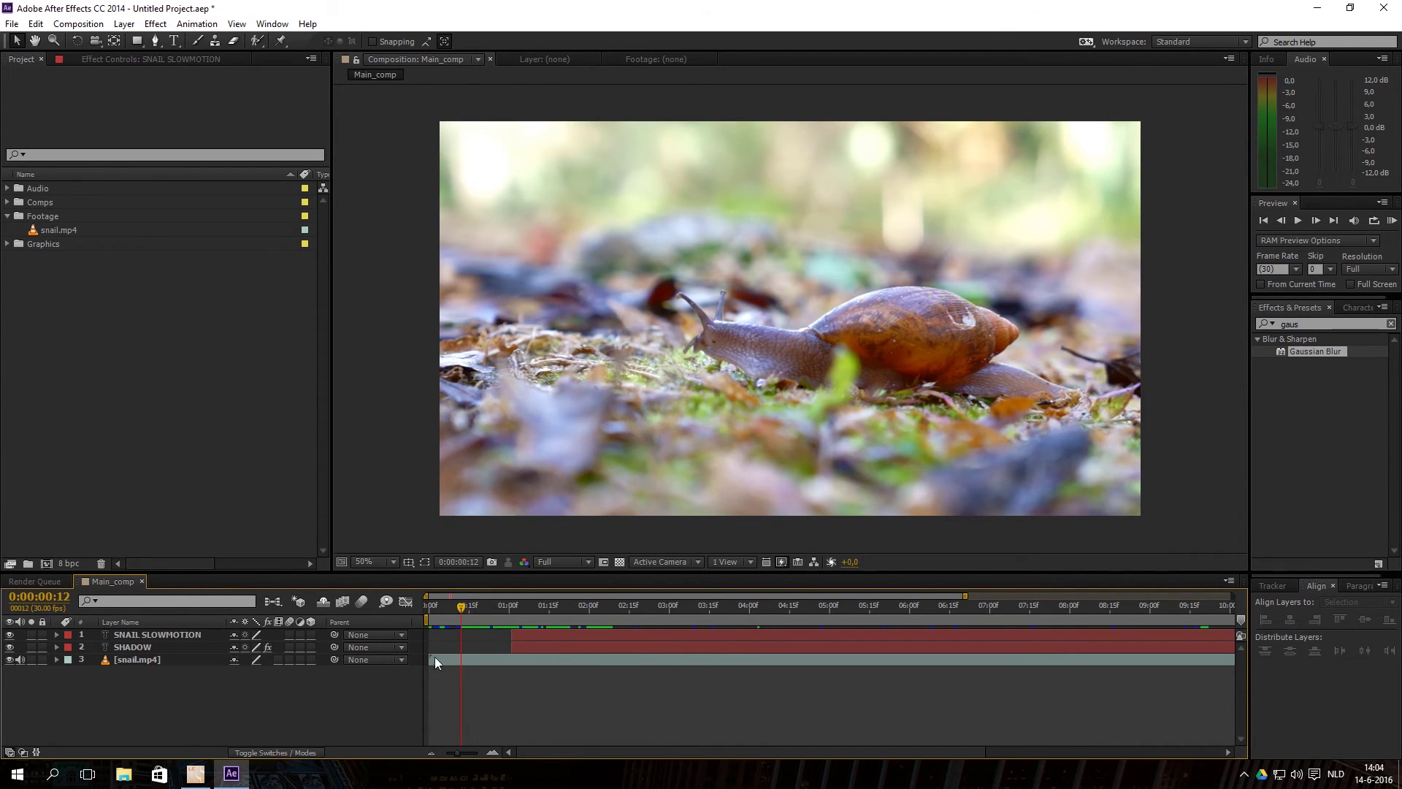
- Reveal the snail.mp4 layer's transform properties and add its first opacity keyframe at 0:00:00:00
left_click(442, 659)
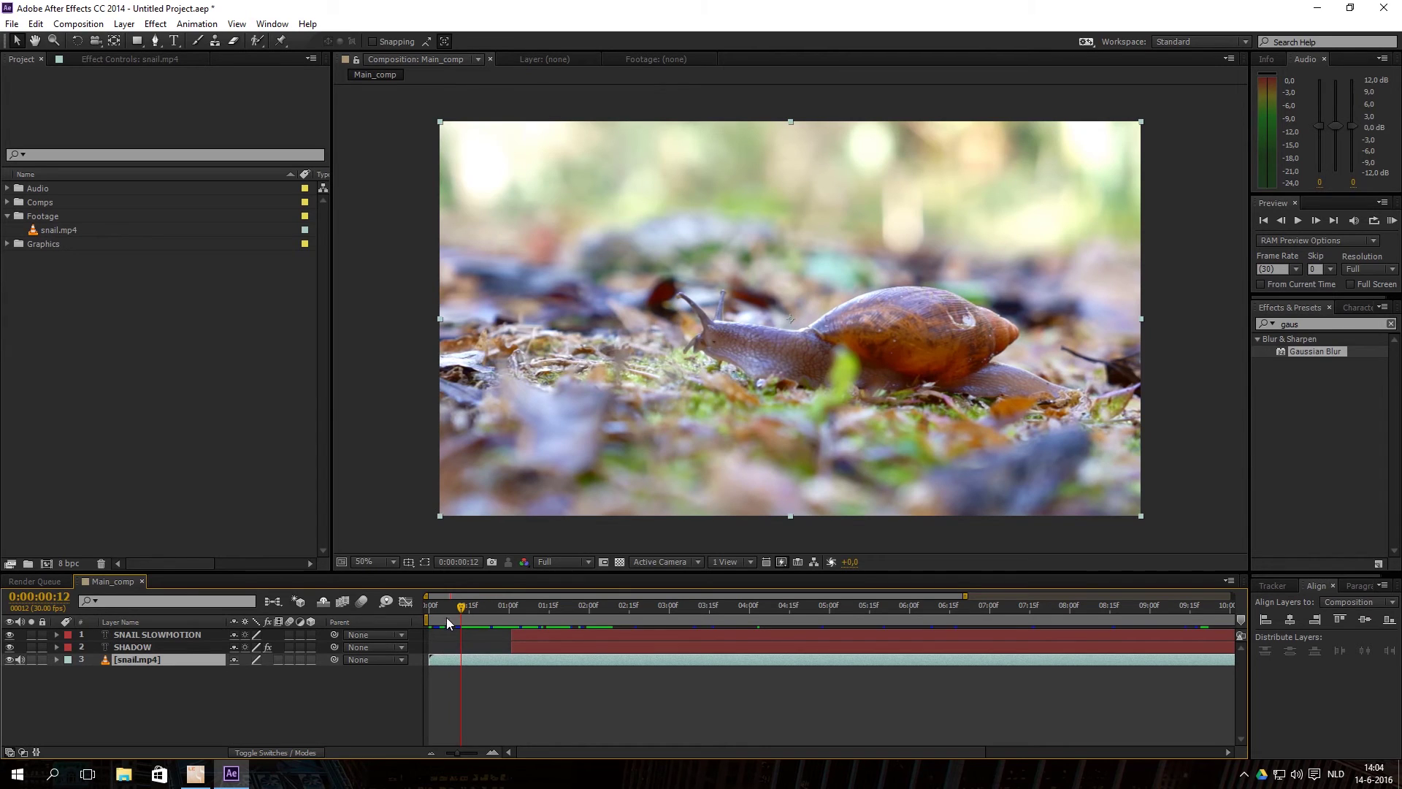
left_click_drag(463, 610, 417, 603)
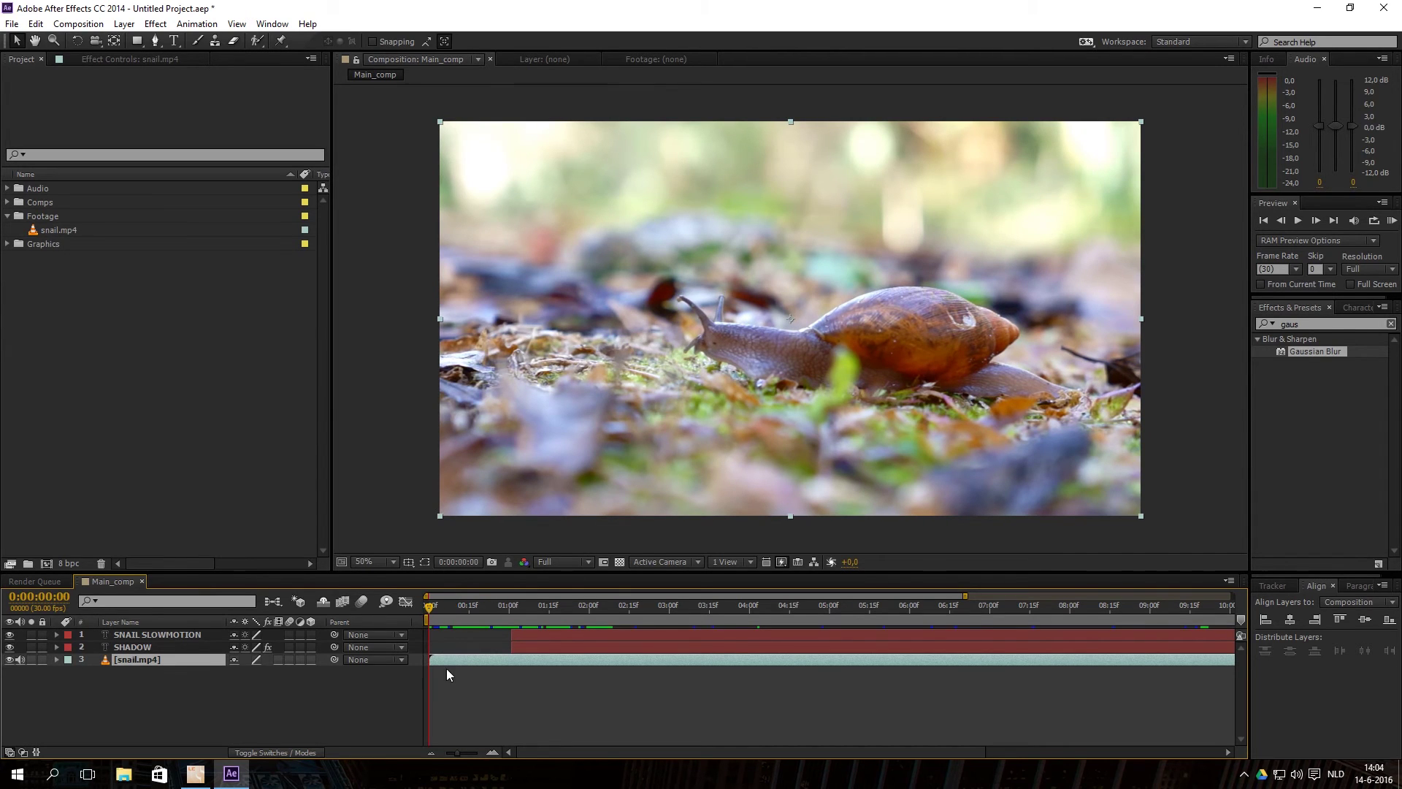
left_click(56, 660)
left_click(69, 672)
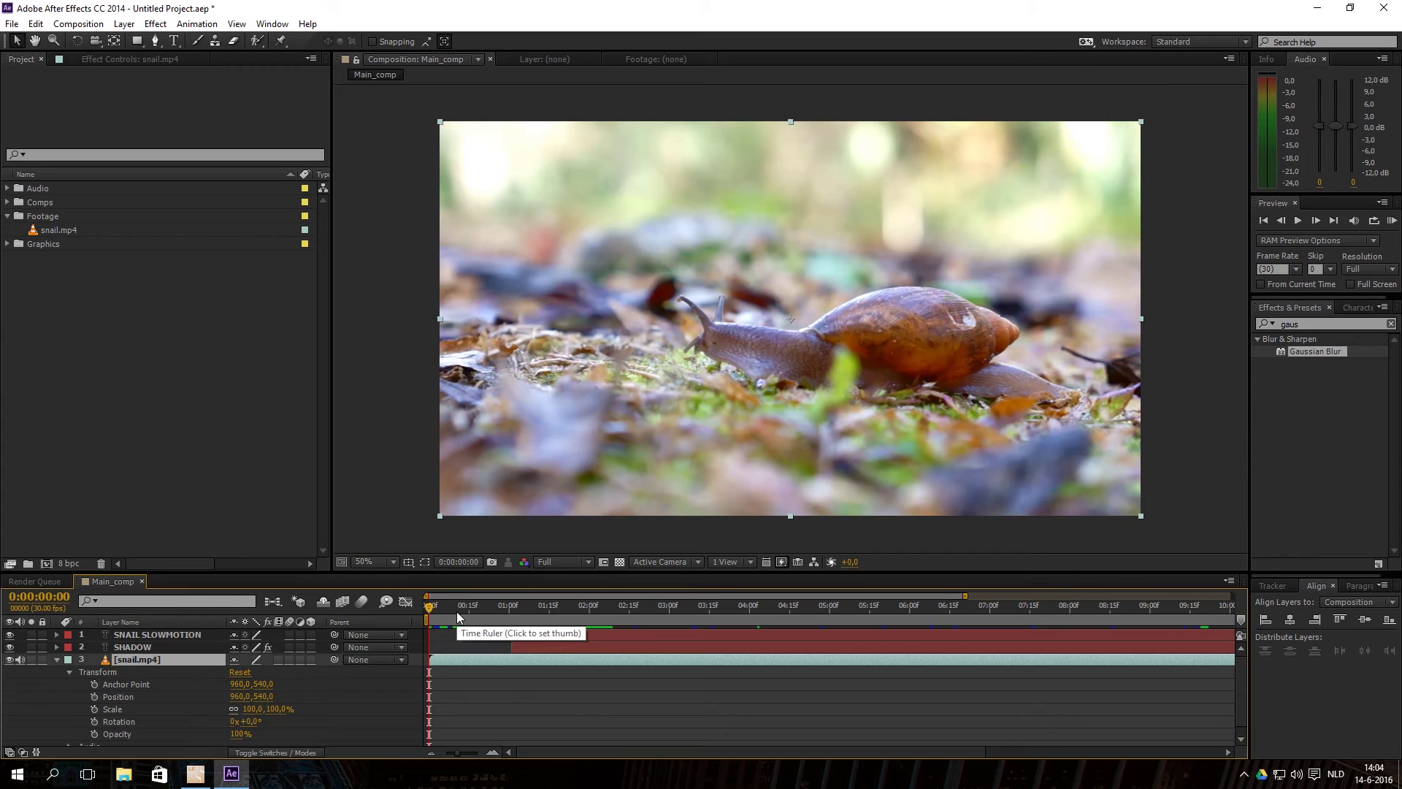
left_click_drag(475, 604, 482, 609)
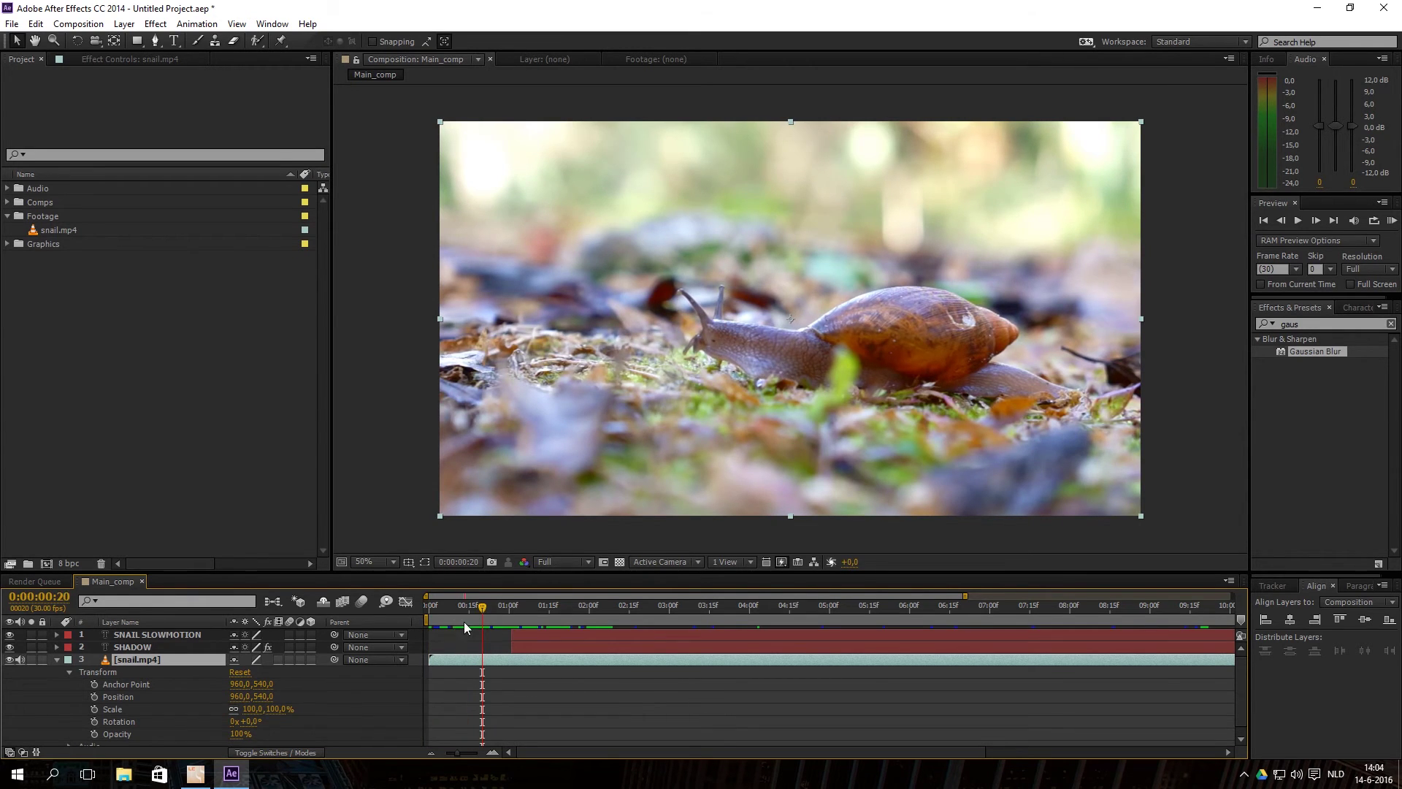
scroll(463, 661, "down", 1)
key("Home")
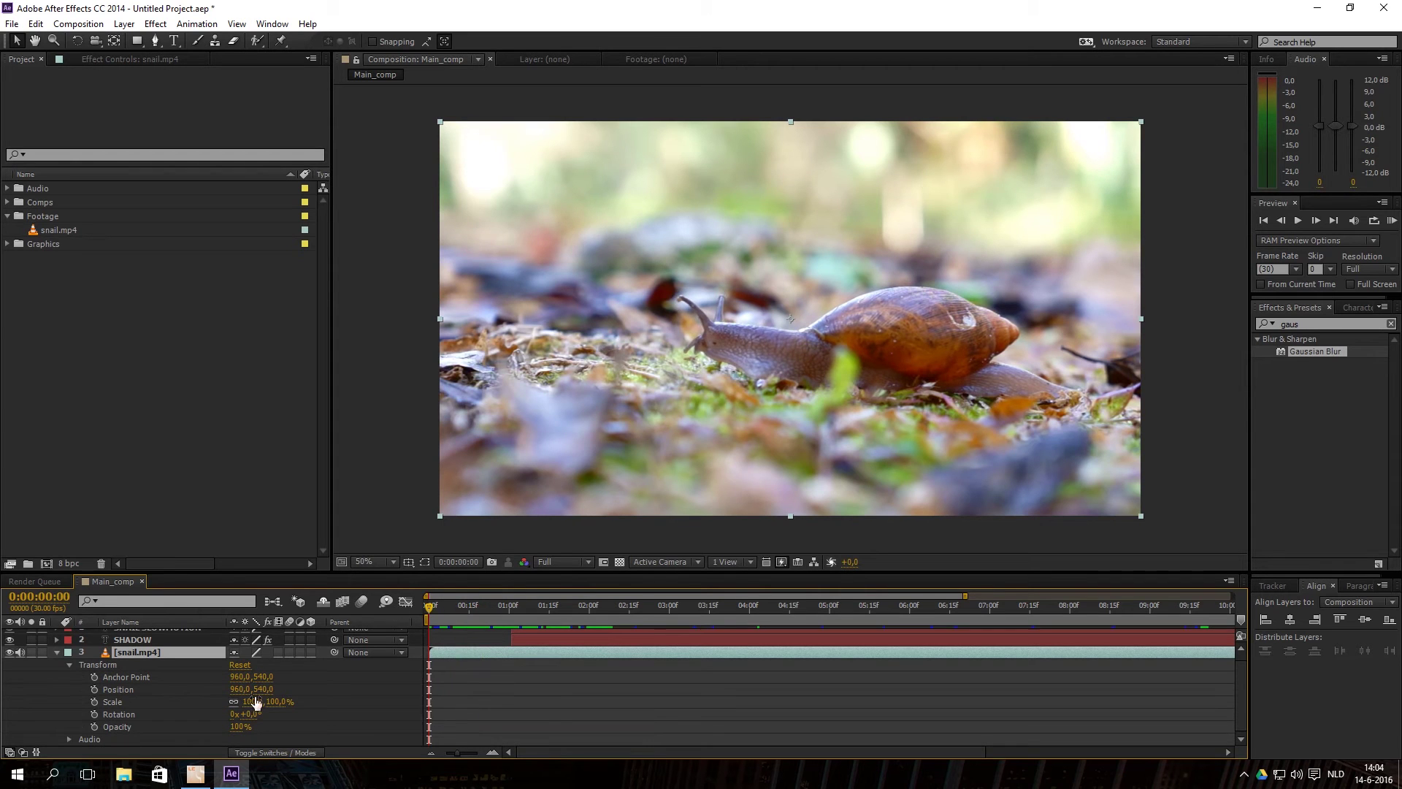
left_click(95, 727)
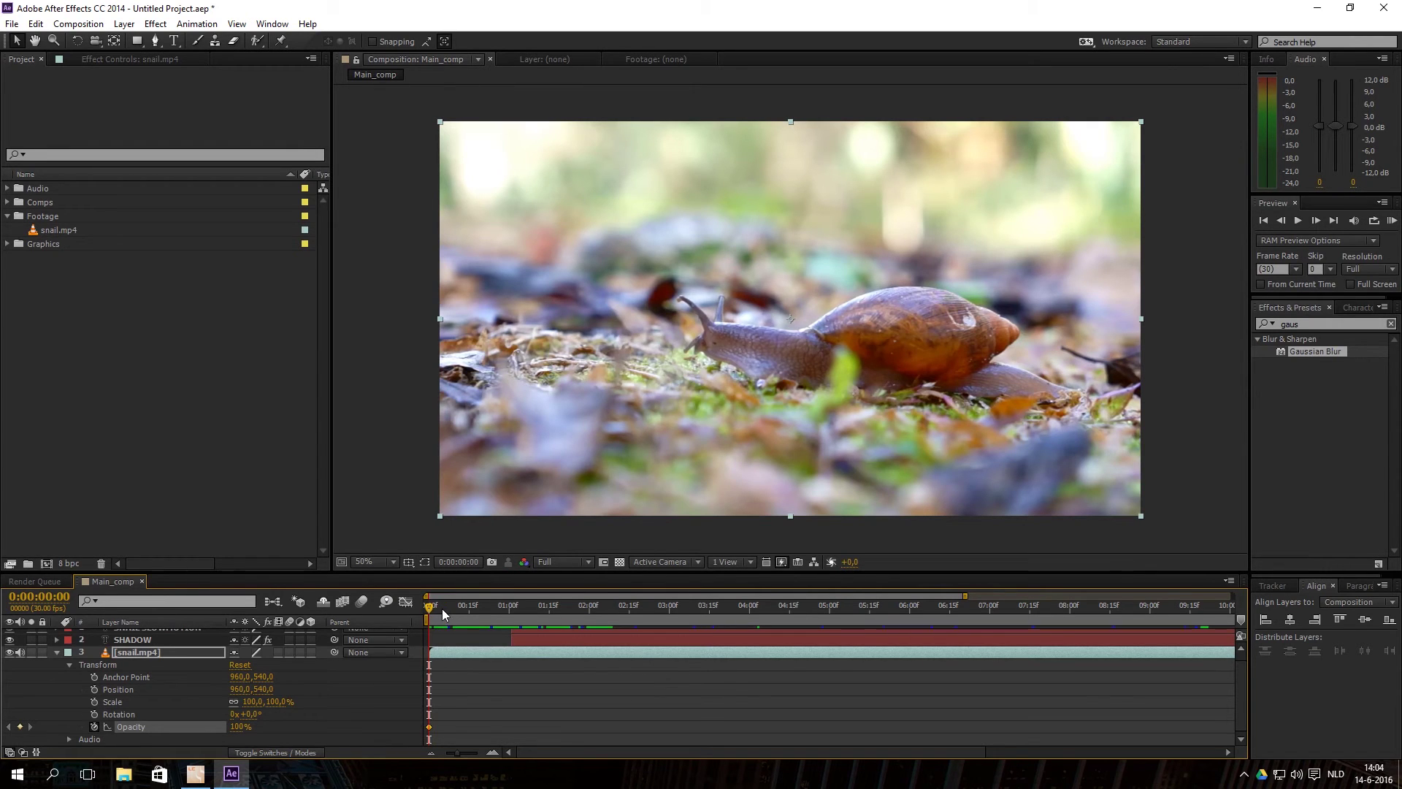
- Add a second opacity keyframe of 100% to the snail.mp4 layer at 0:00:01:00
left_click_drag(448, 606, 511, 608)
scroll(514, 609, "up", 4)
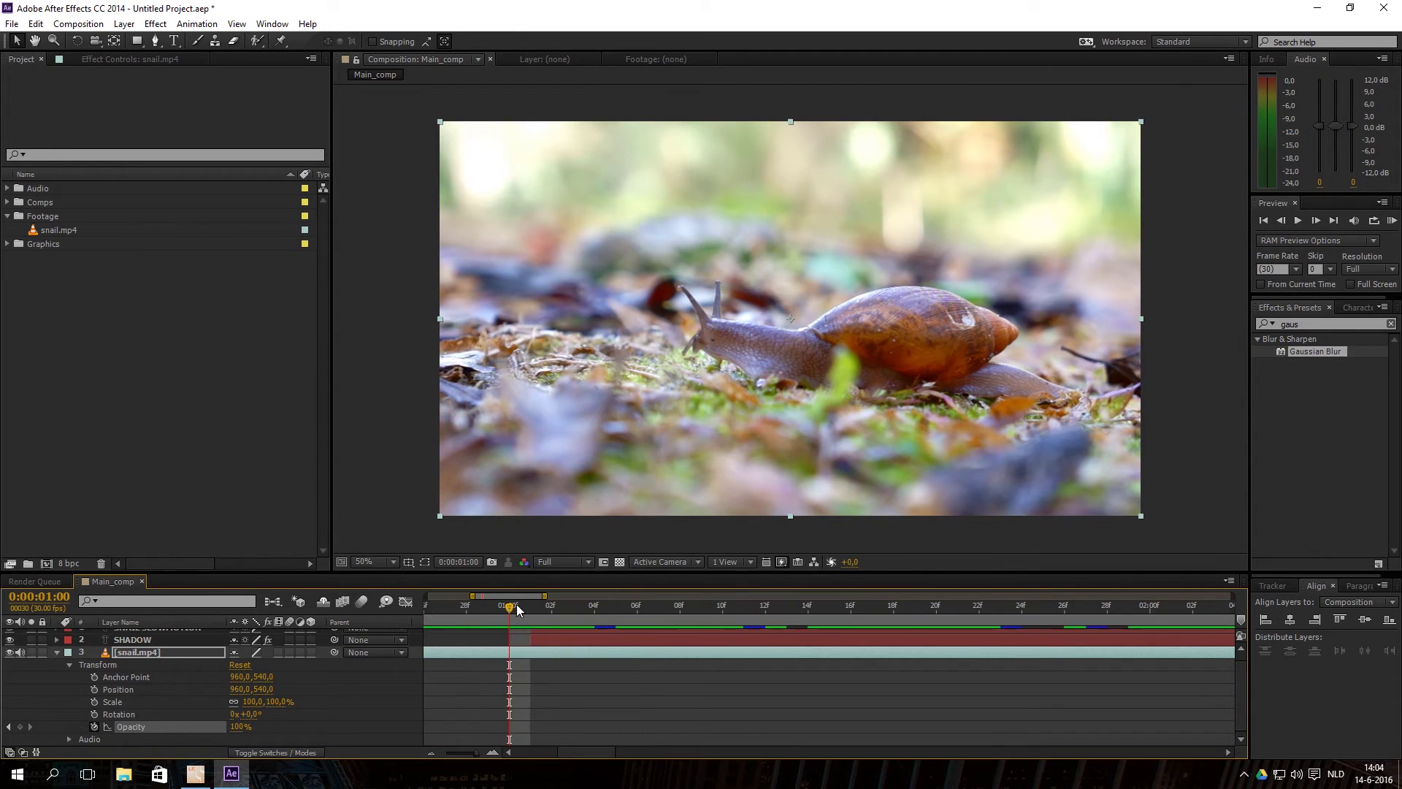
scroll(515, 610, "down", 5)
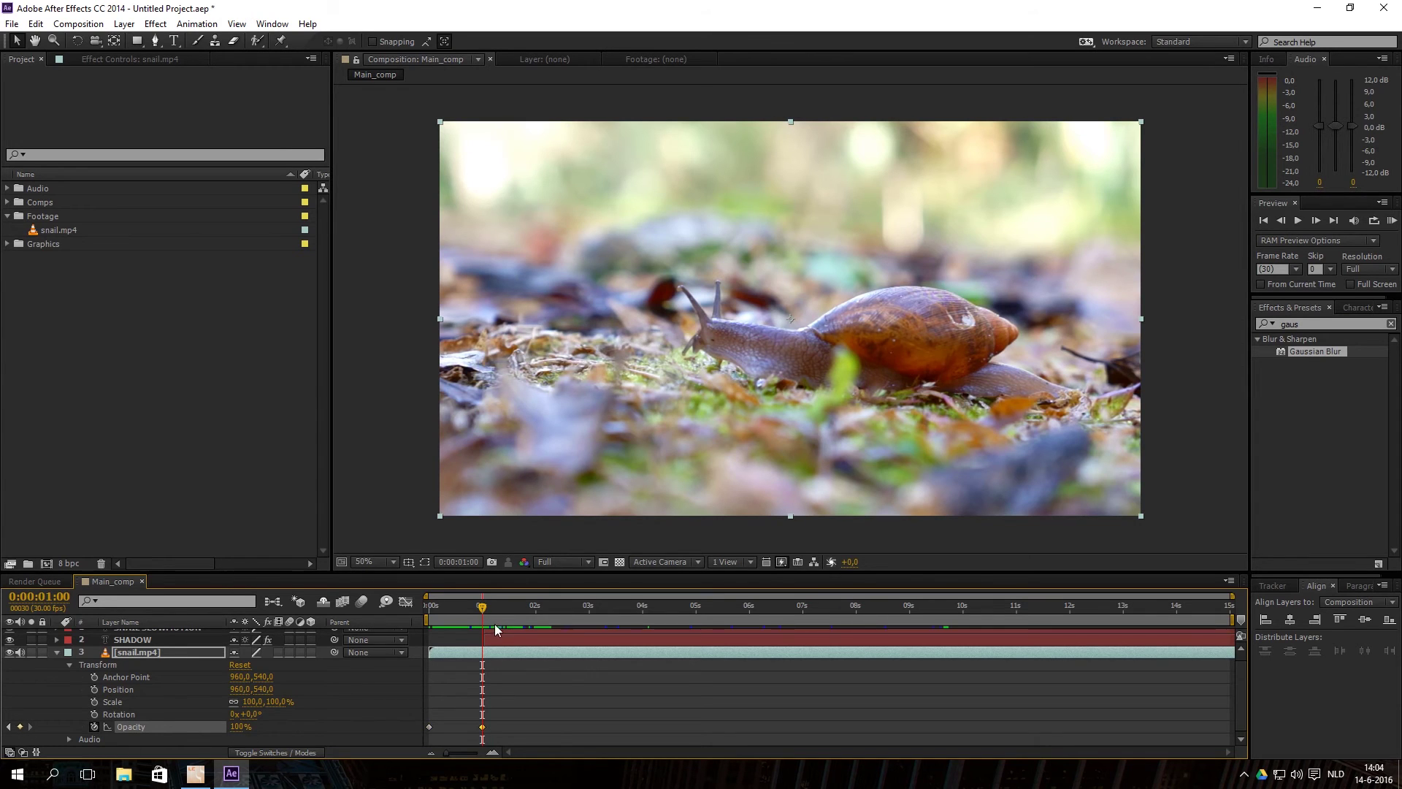
scroll(489, 612, "up", 4)
scroll(489, 612, "down", 4)
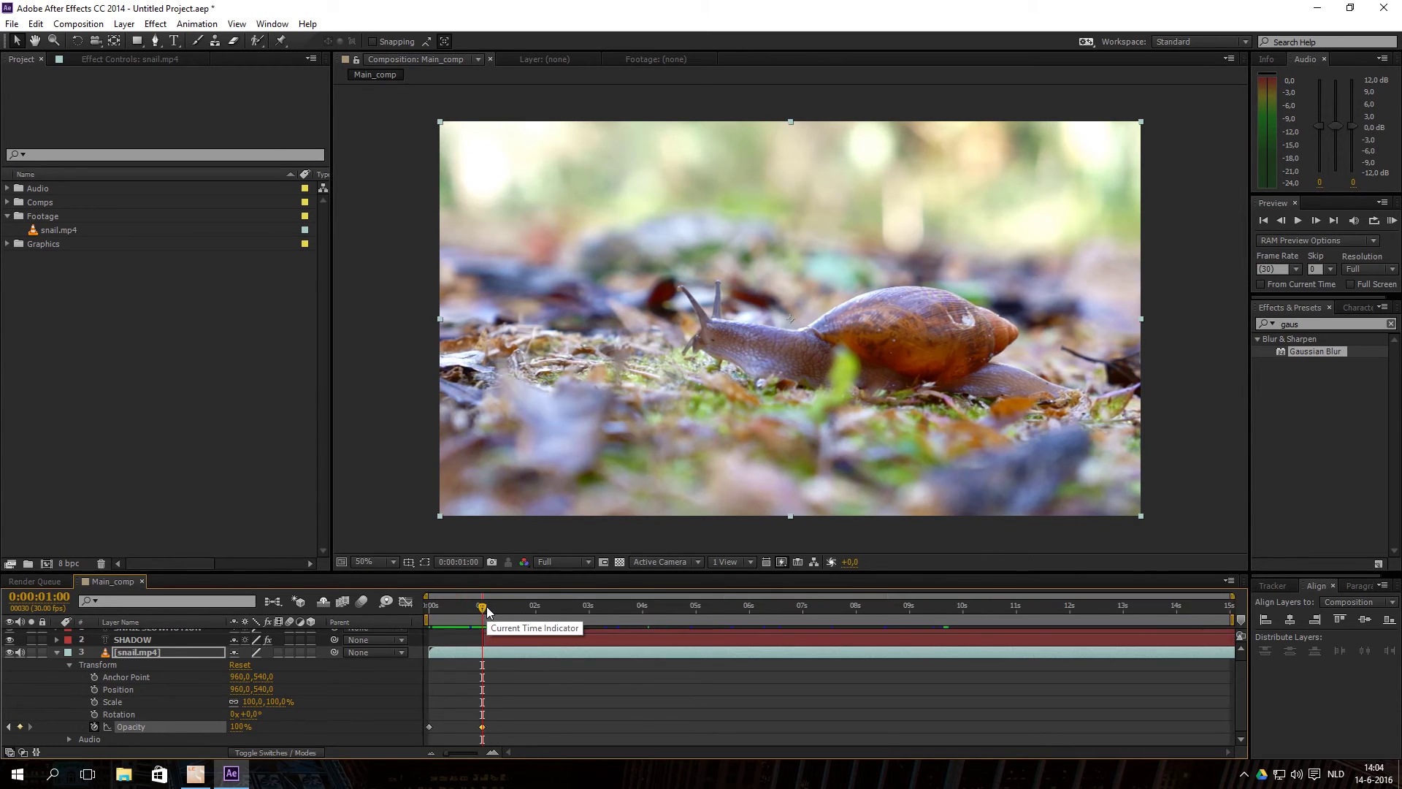
- Set the snail.mp4 layer's opacity to 0% at the 0:00:00:00 keyframe so the footage fades in
left_click_drag(482, 610, 459, 610)
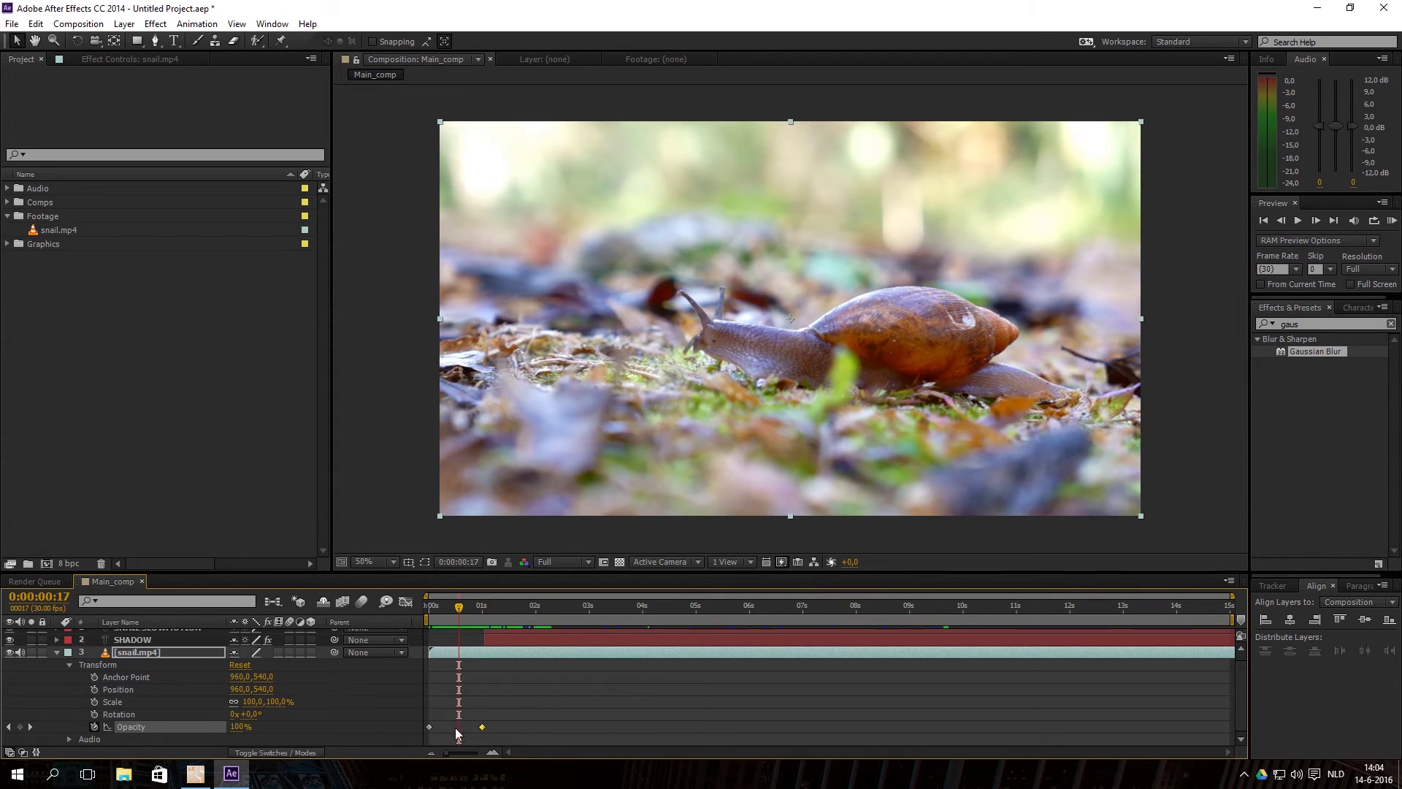
left_click_drag(459, 612, 413, 610)
left_click(430, 726)
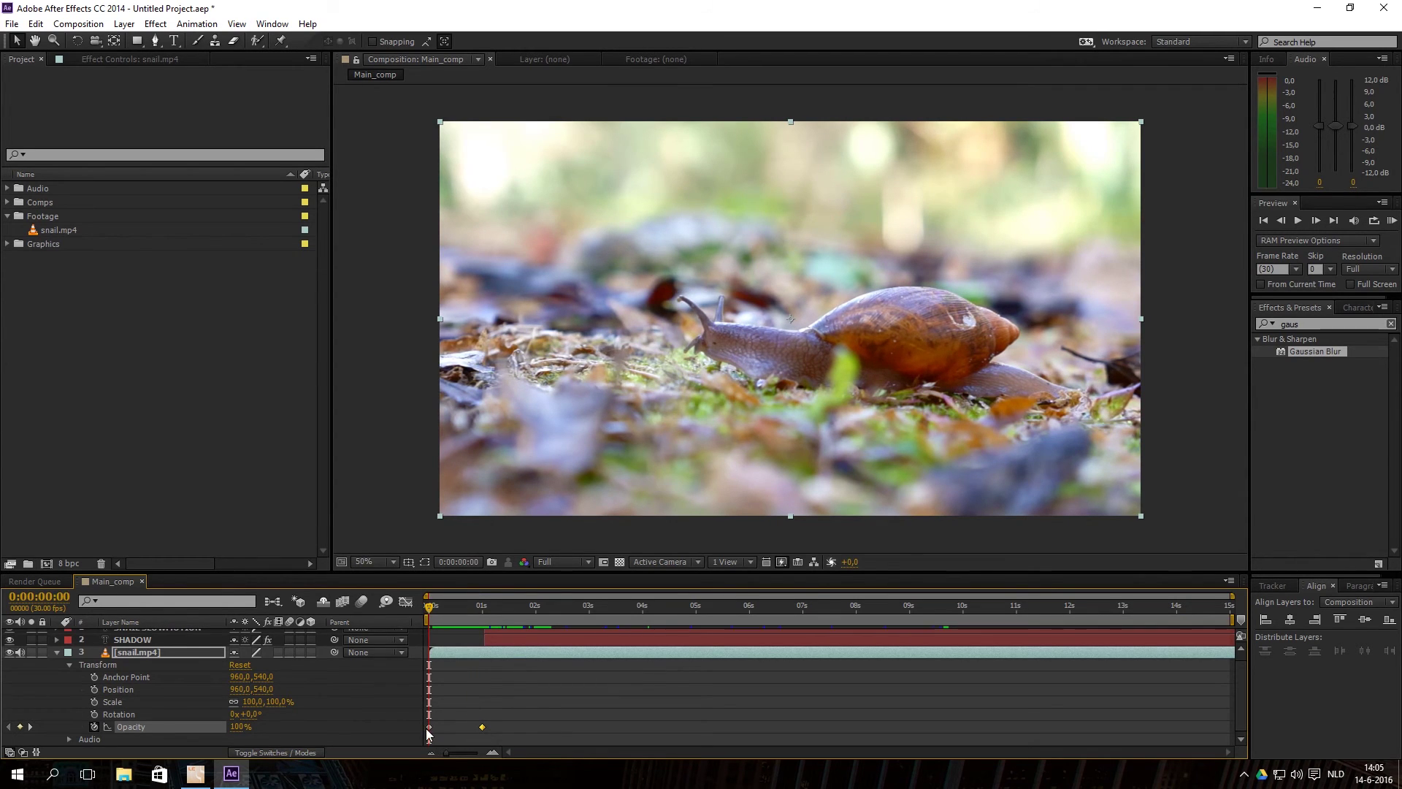
left_click(239, 727)
type("0")
key("Return")
- Scrub through the first half second to examine the snail footage's fade-in between its two opacity keyframes
left_click_drag(433, 608, 444, 607)
key("equal")
key("equal")
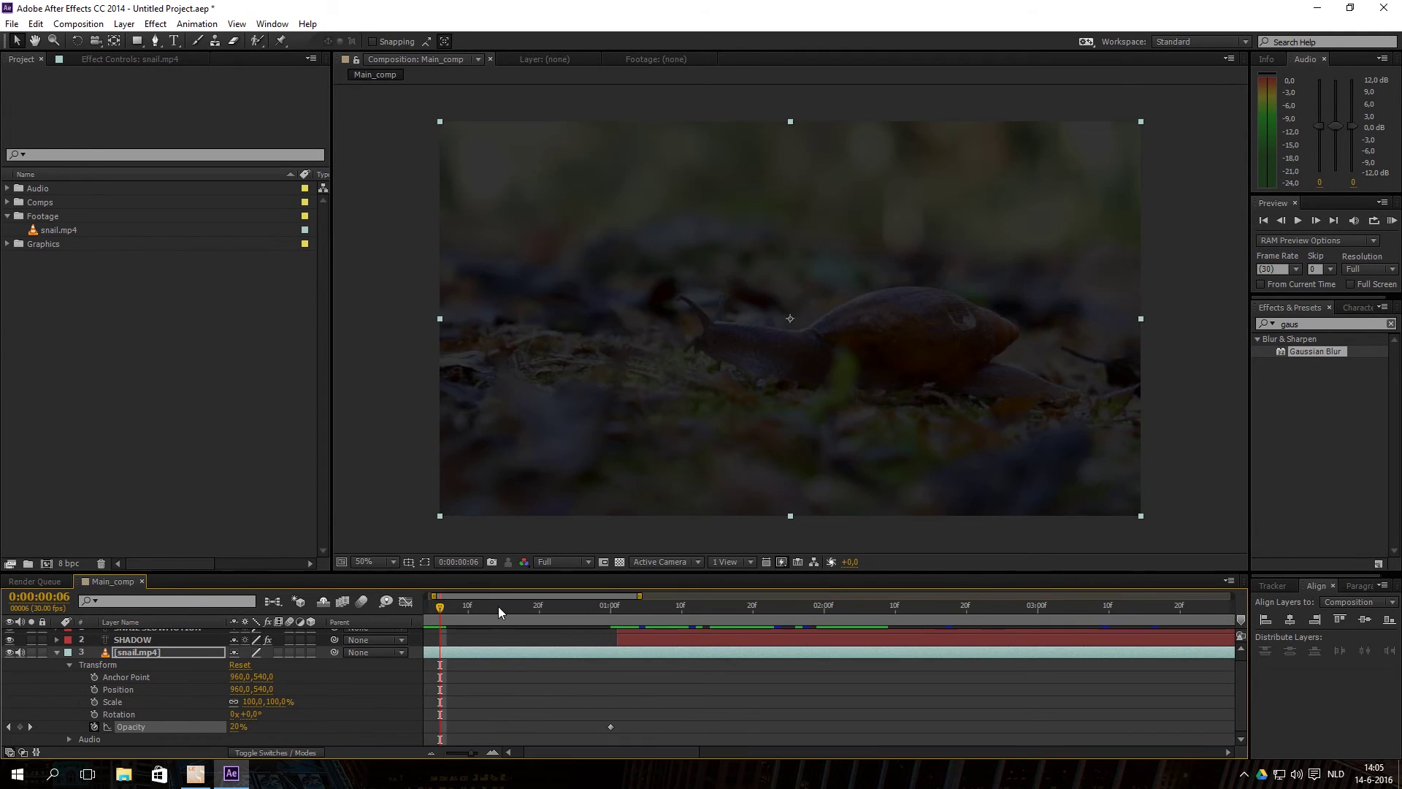
left_click_drag(606, 756, 574, 751)
left_click_drag(473, 617, 510, 610)
key("equal")
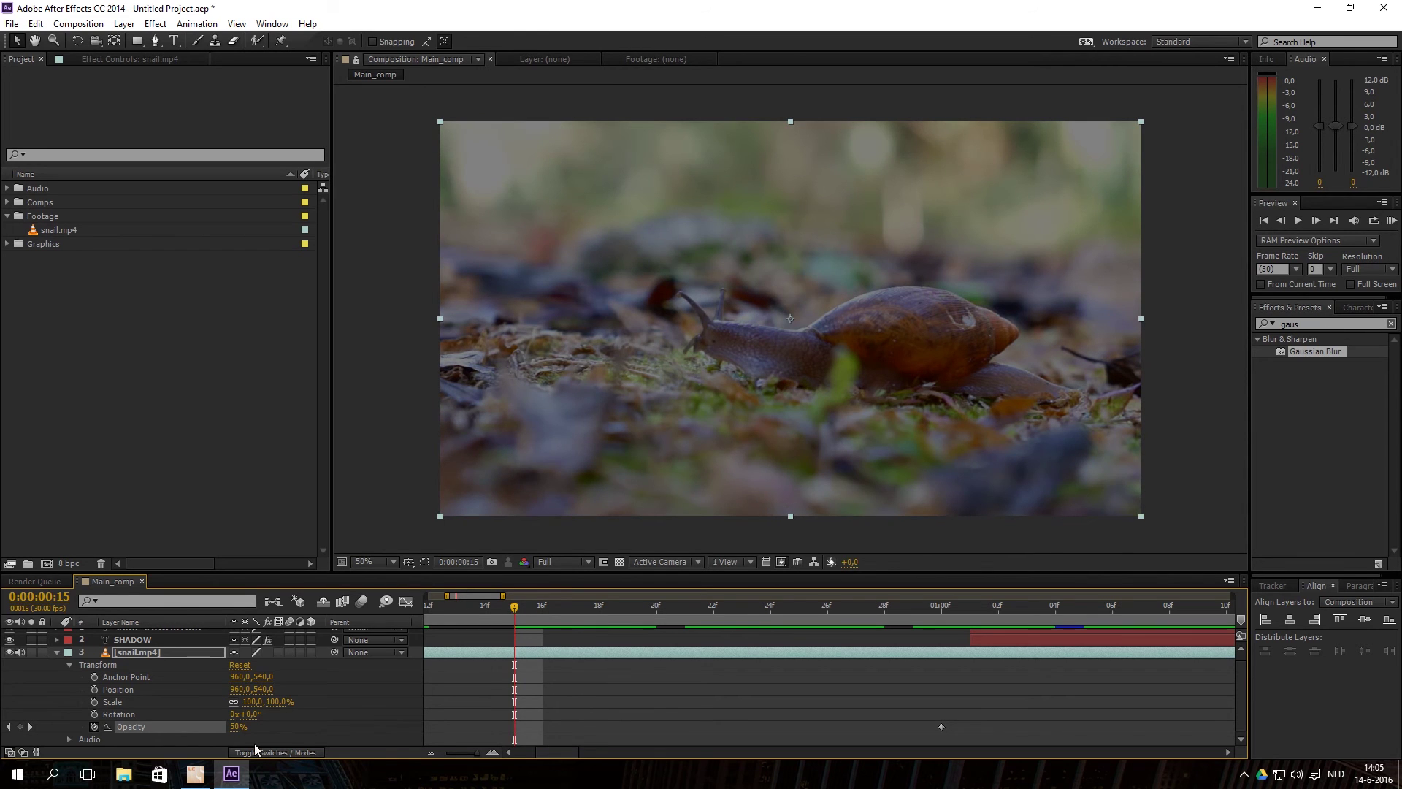
key("minus")
key("minus")
key("minus")
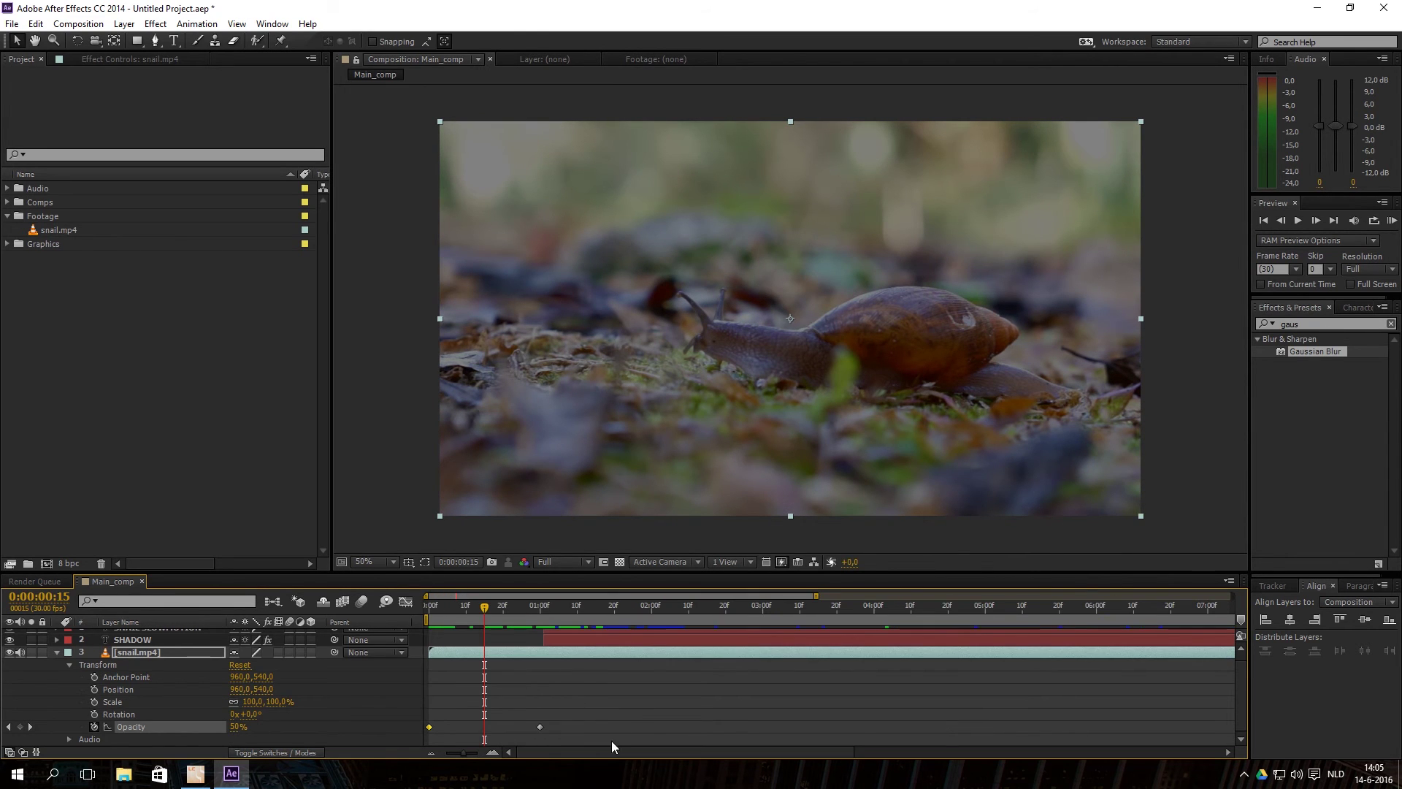
- Extend the start of the SNAIL SLOWMOTION and SHADOW layers to 0:00:01:00, in line with the second opacity keyframe
left_click_drag(489, 612, 544, 632)
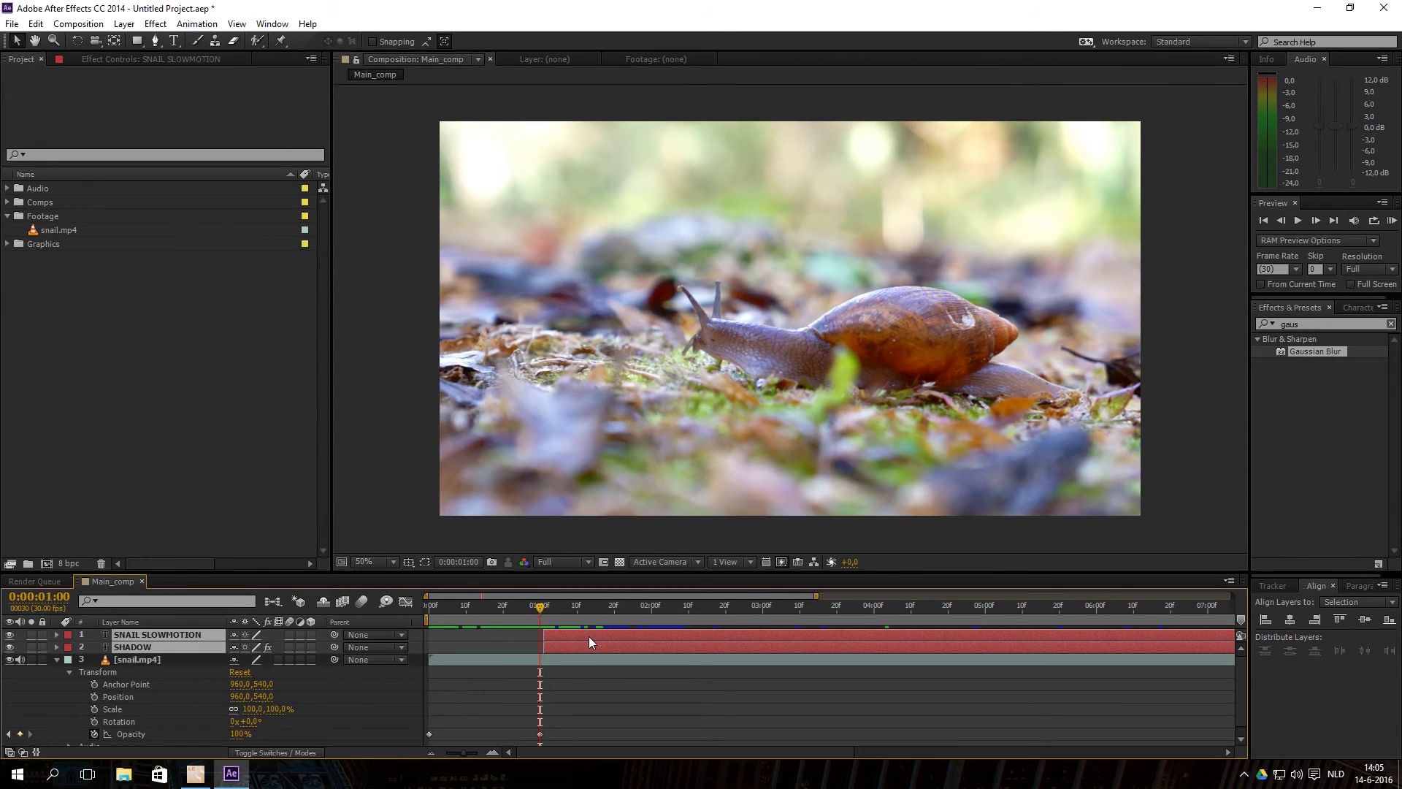
left_click_drag(544, 635, 539, 635)
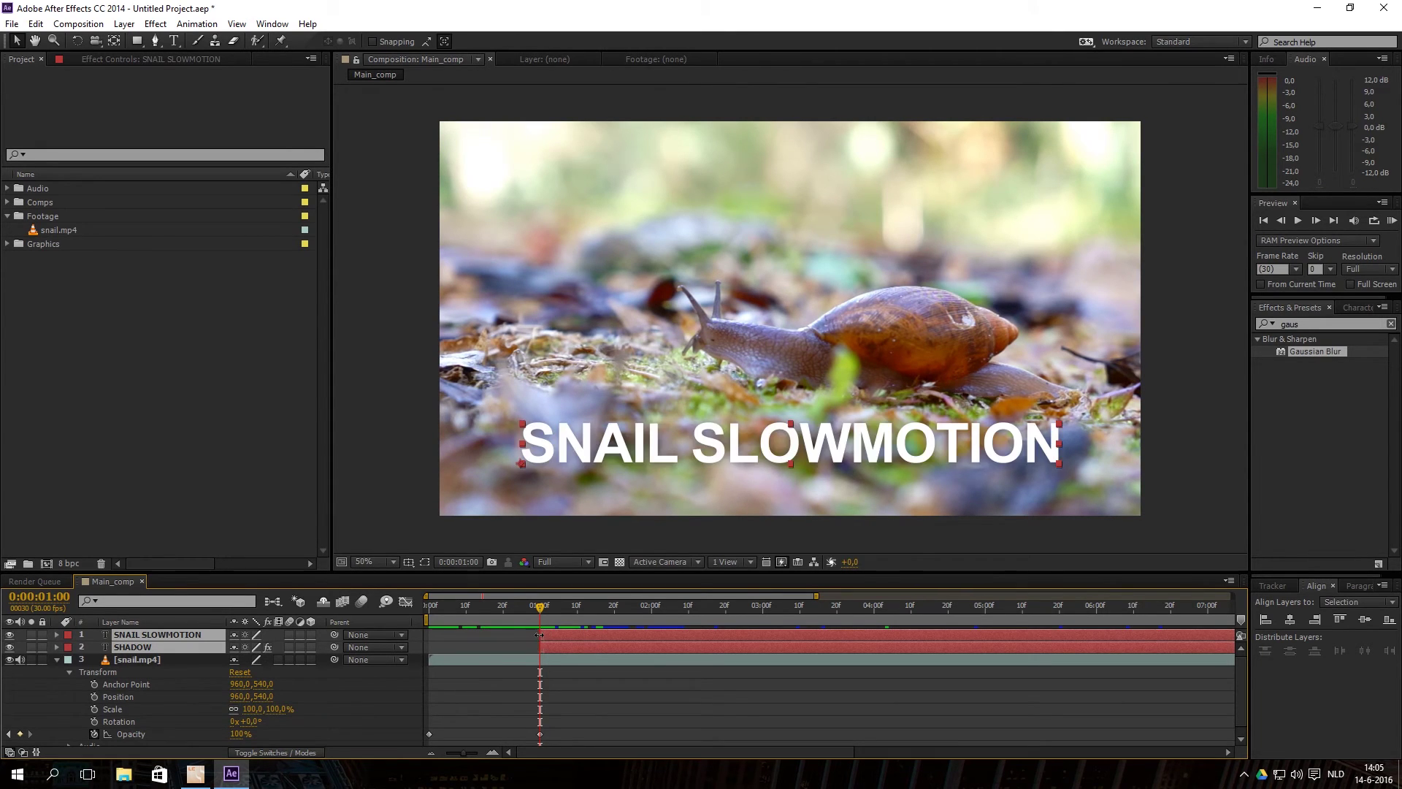
- Collapse the snail.mp4 layer's properties in the timeline and clear the layer selection
key("equal")
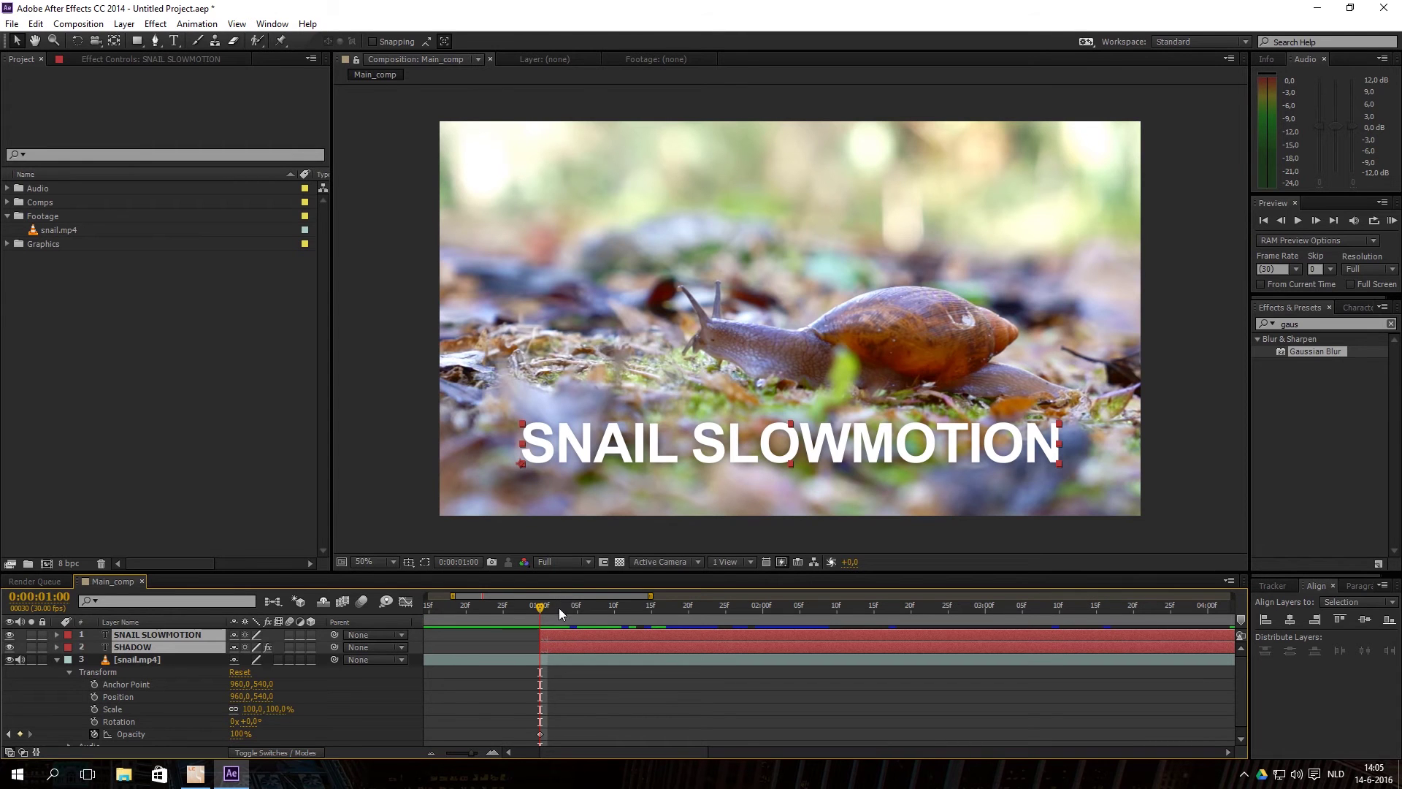
left_click_drag(543, 612, 485, 607)
key("minus")
key("minus")
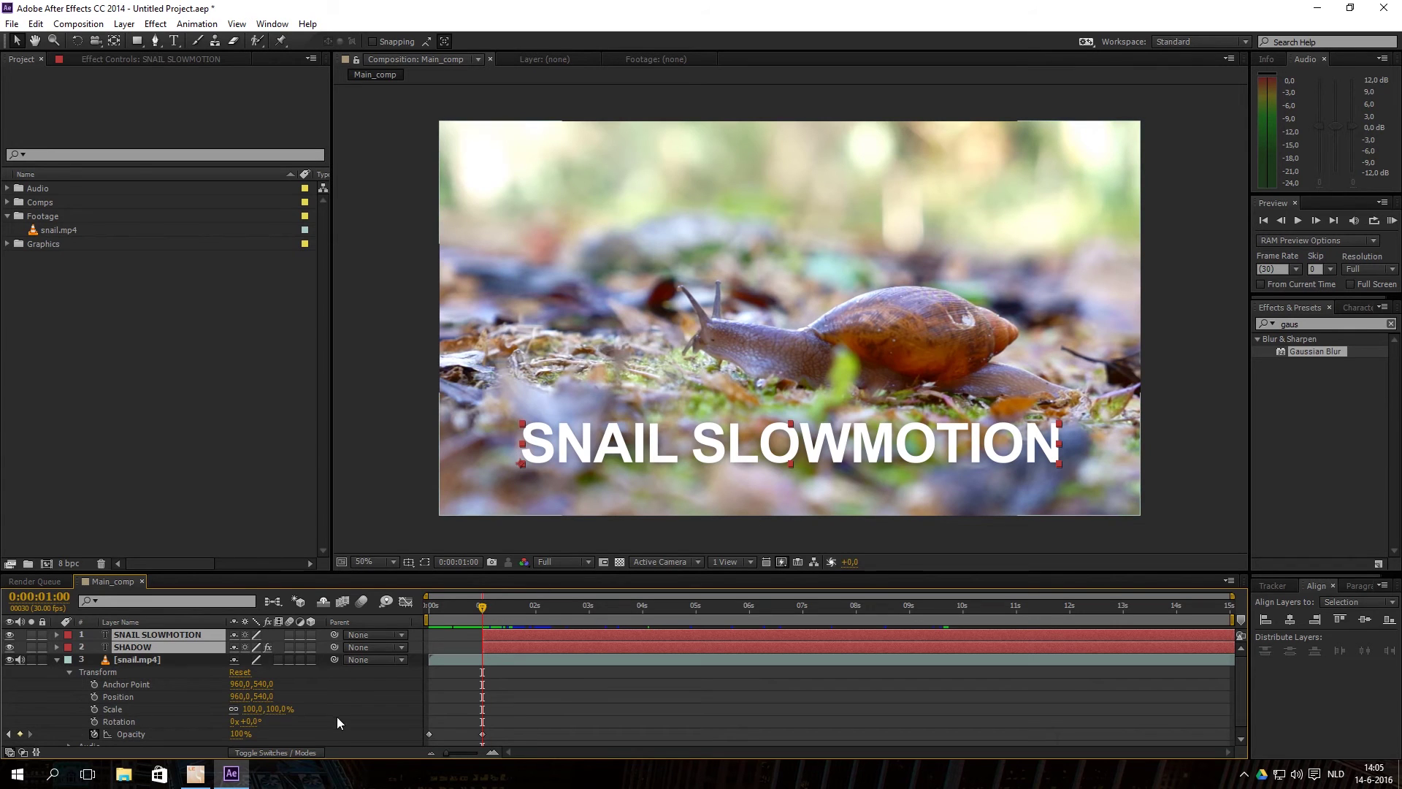
left_click(58, 660)
left_click(91, 673)
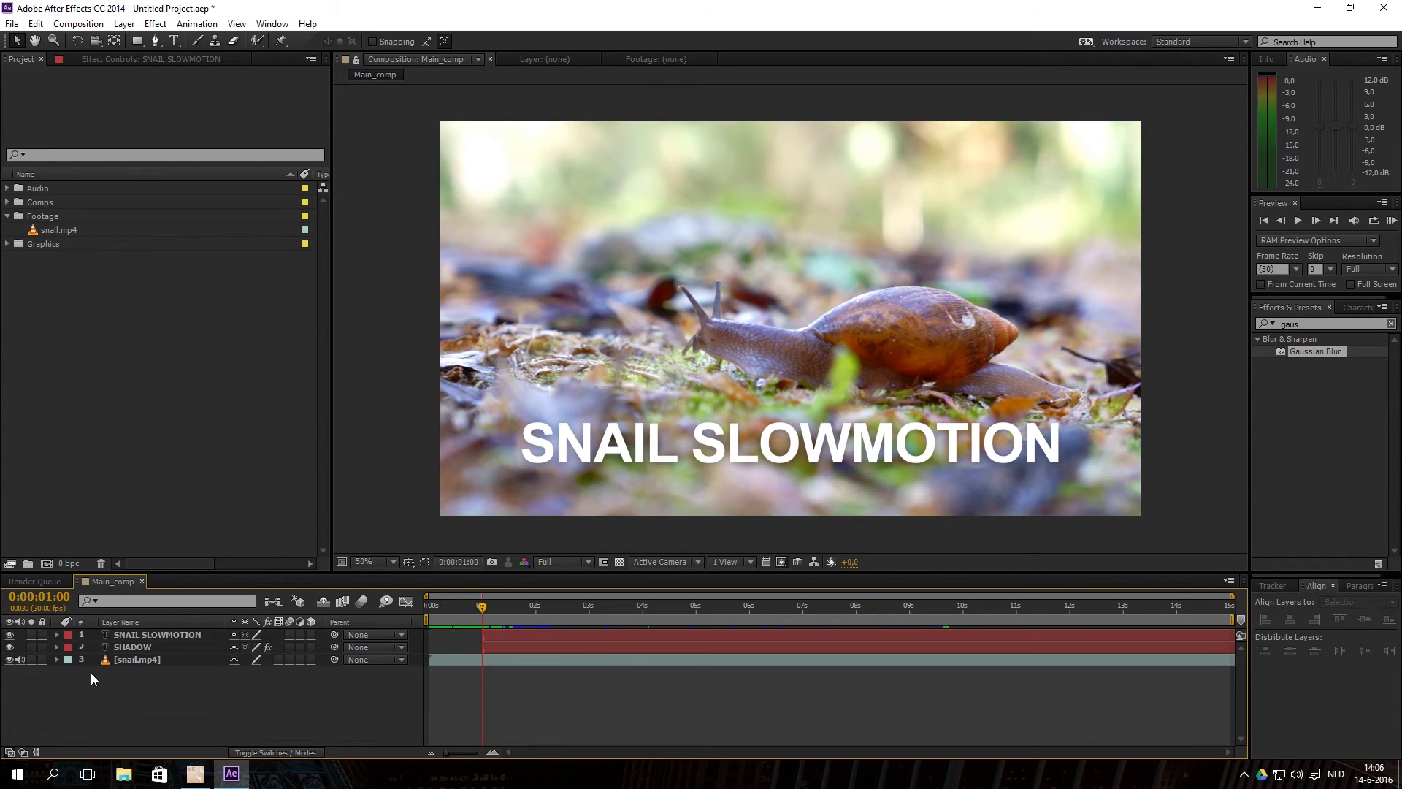
- Add a null object to Main_comp and shift it to start at 0:00:01:00, in line with the title layers
right_click(90, 672)
mouse_move(219, 523)
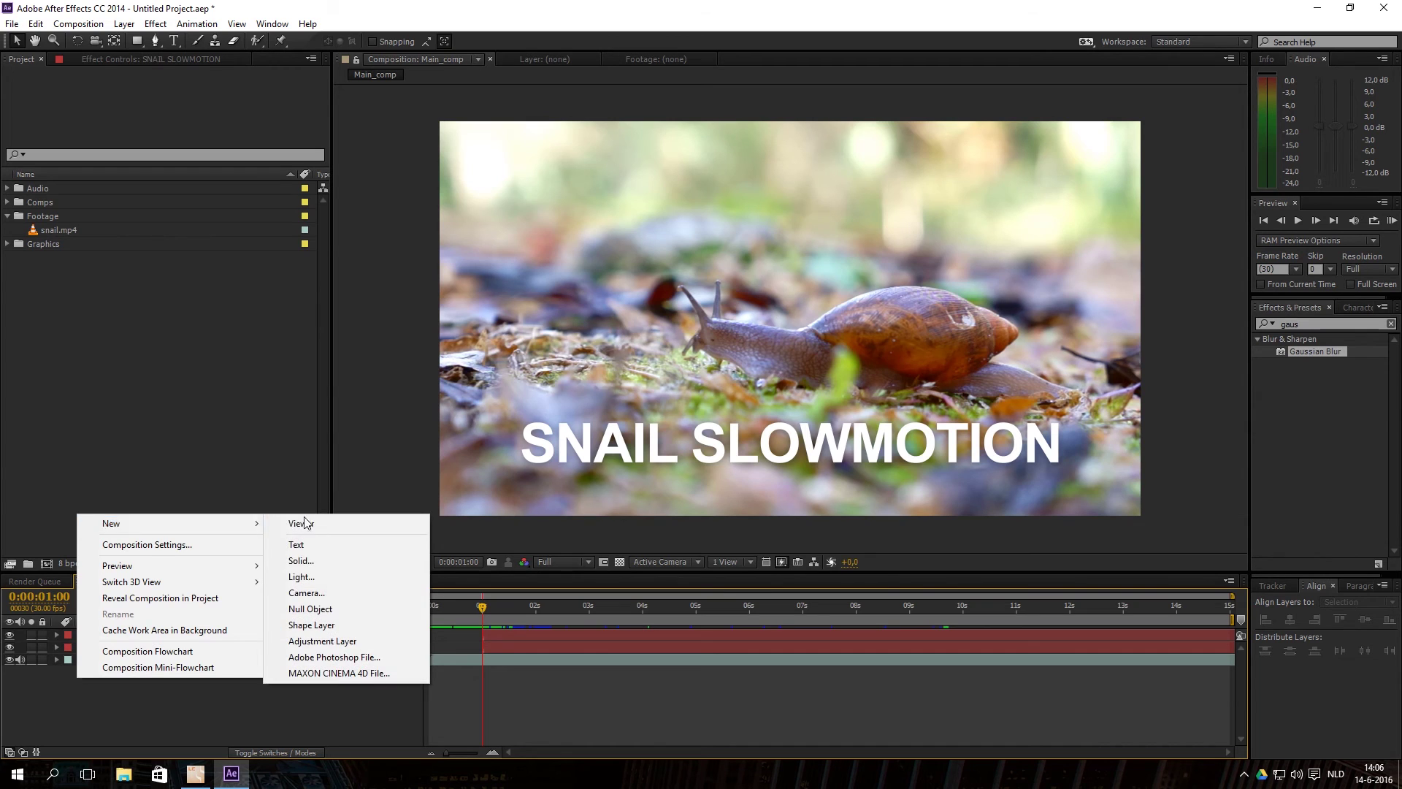
left_click(340, 608)
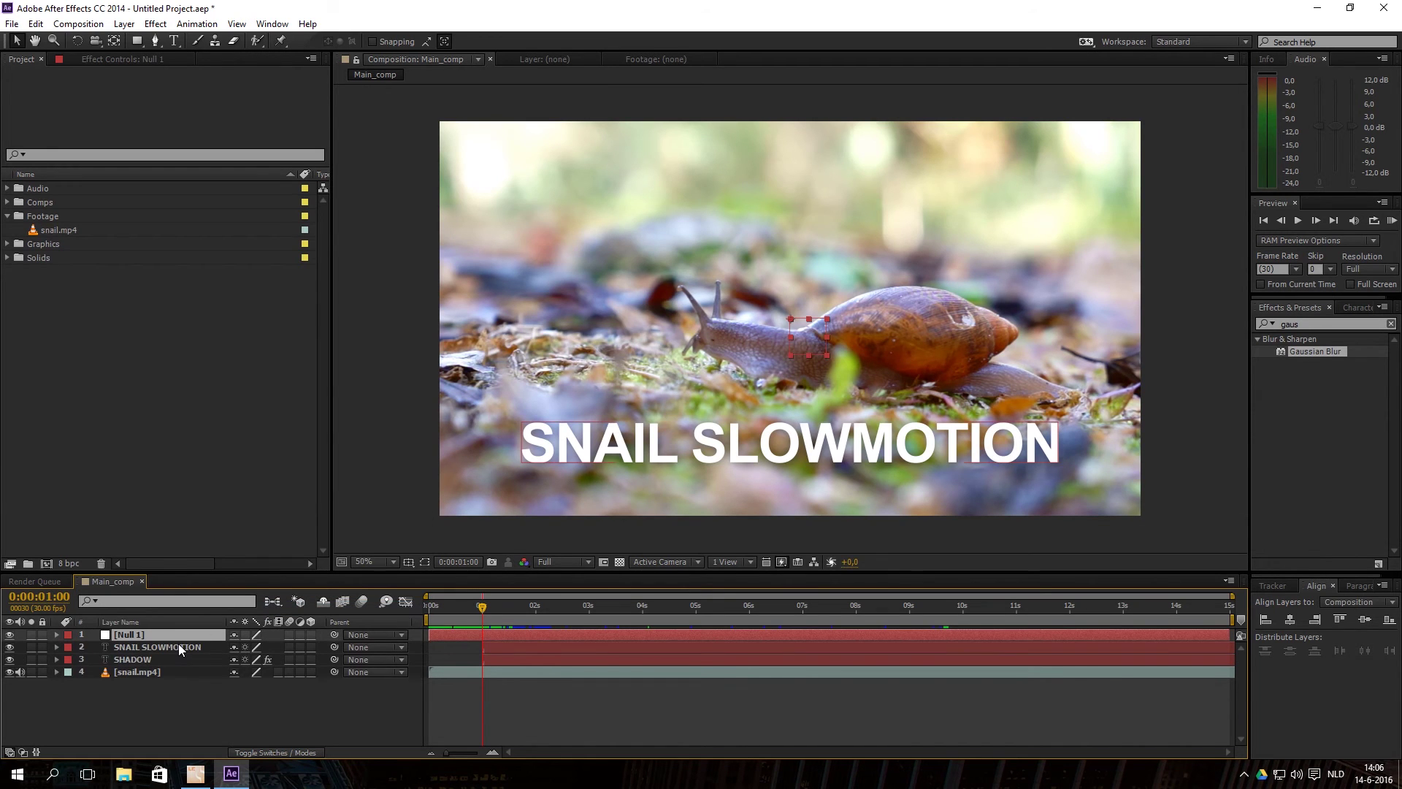
left_click_drag(458, 634, 506, 634)
key("equal")
key("equal")
left_click_drag(510, 635, 515, 636)
- Parent the SNAIL SLOWMOTION and SHADOW layers to the null object
left_click(506, 644)
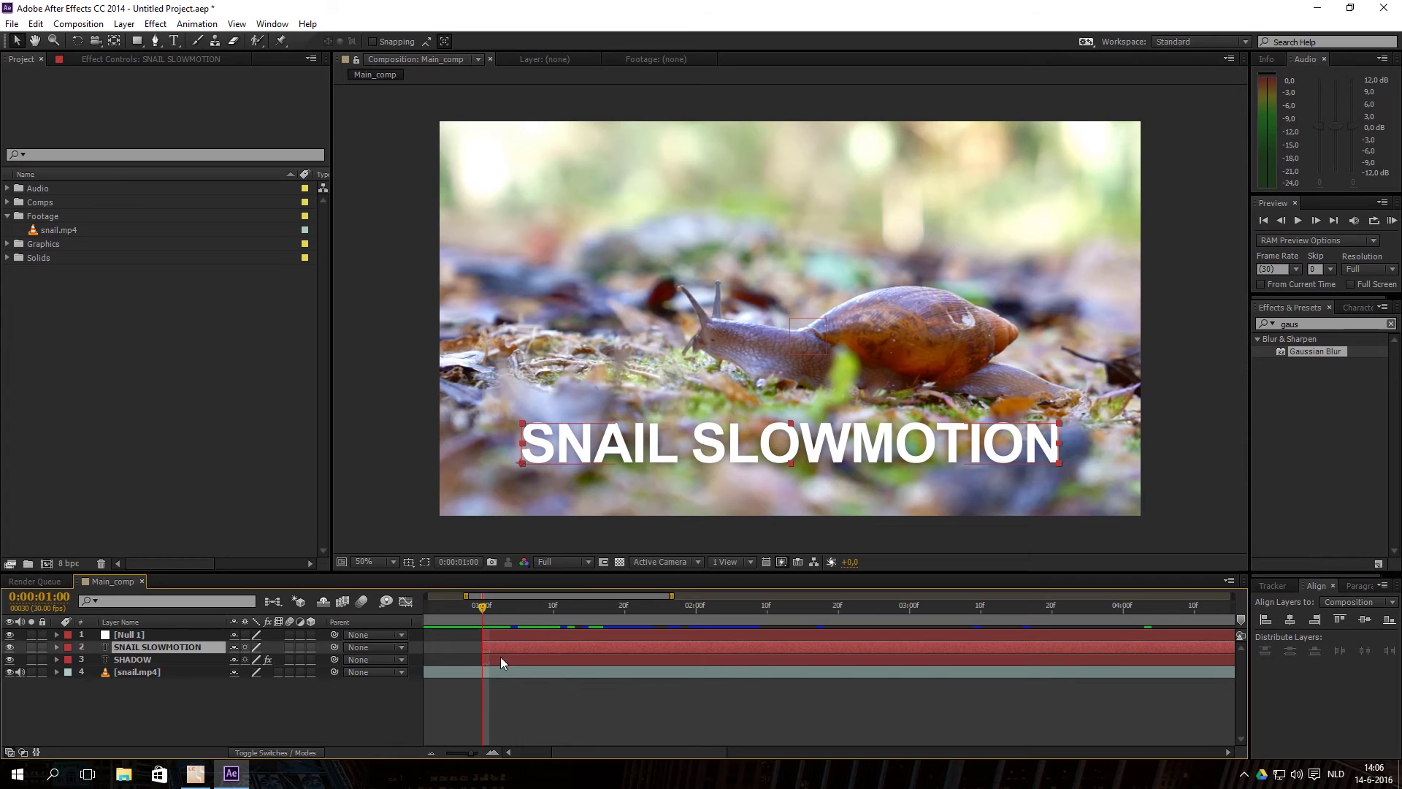
left_click(140, 659, "shift")
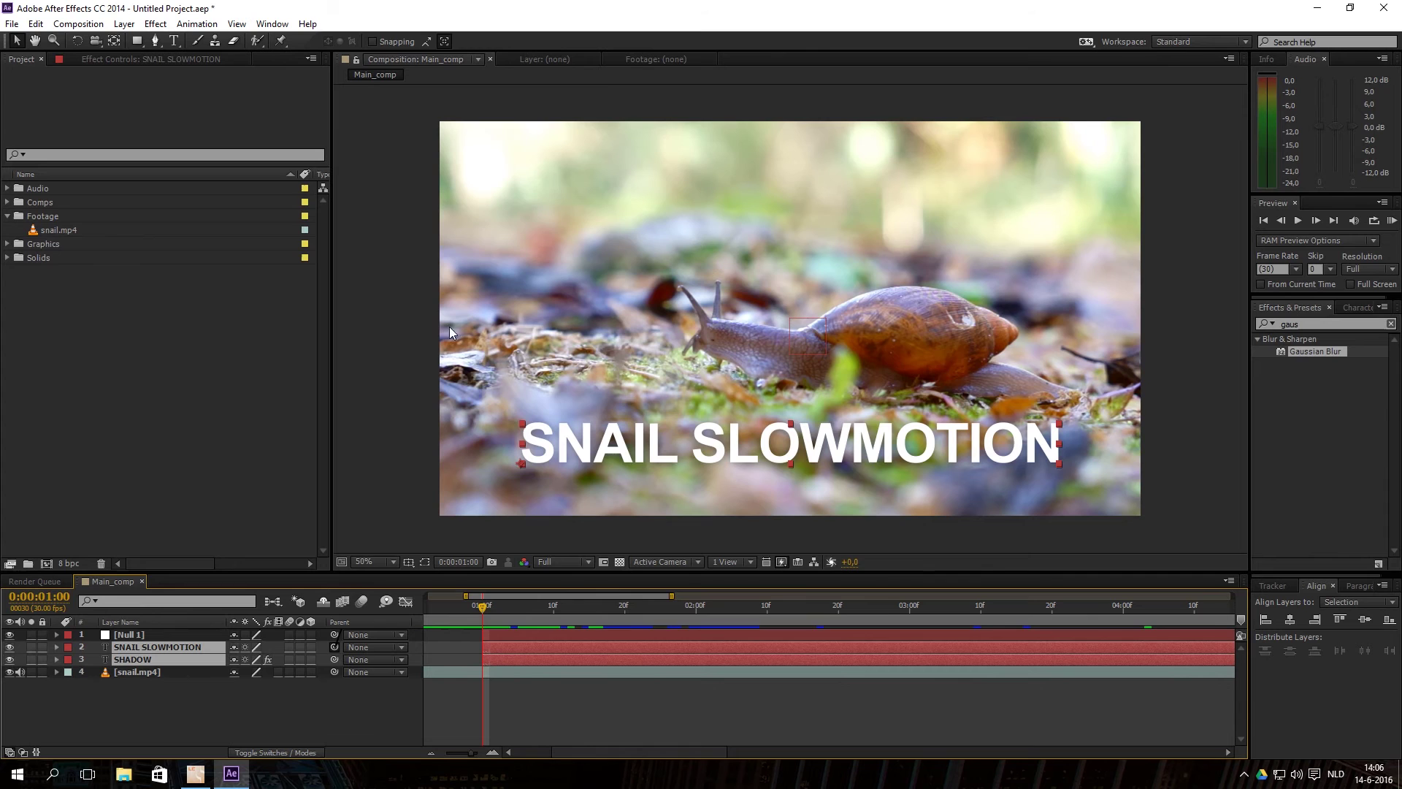
left_click_drag(333, 649, 127, 639)
- Rename the null object layer as scale_titles
left_click(127, 639)
right_click(126, 638)
left_click(161, 625)
type("sc")
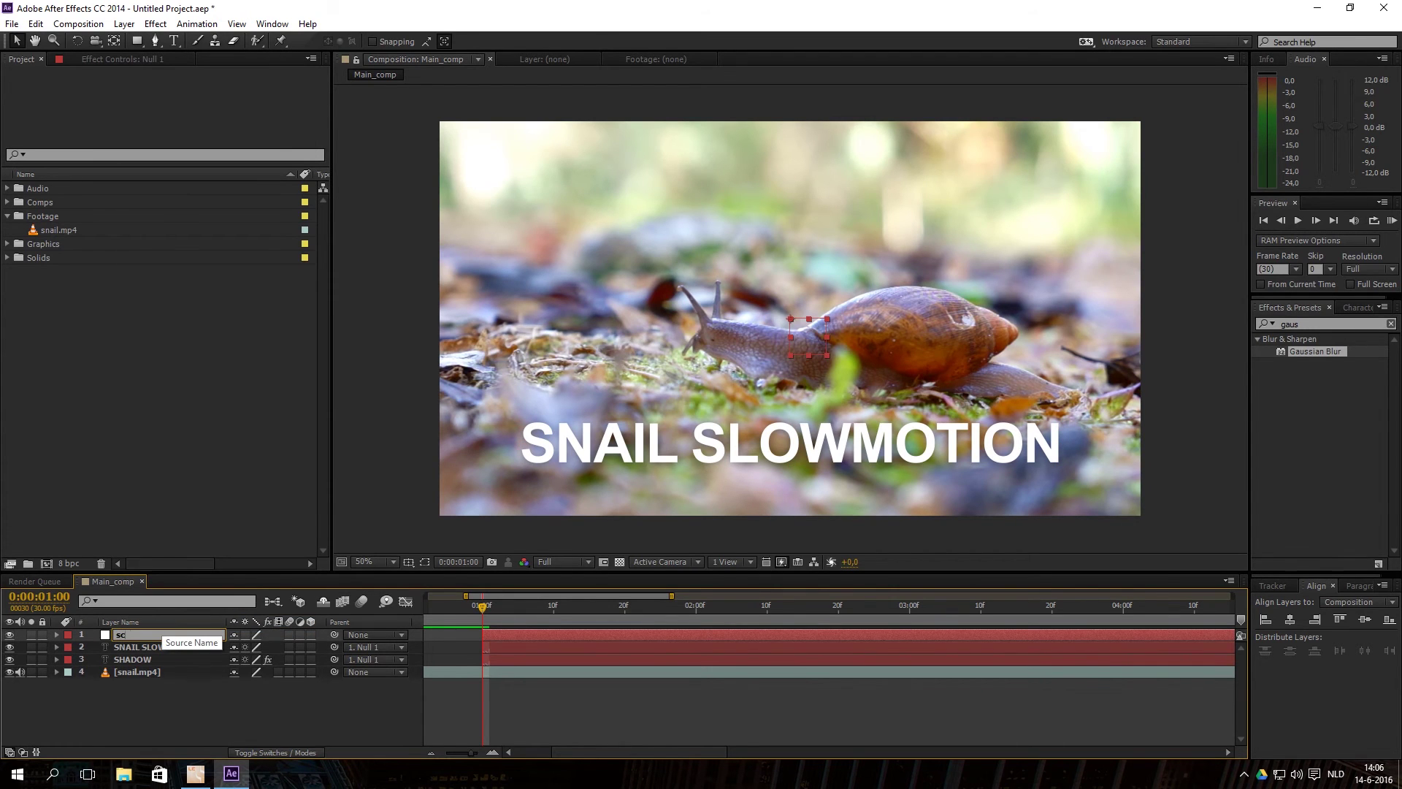
type("ale_titles")
key("Return")
left_click(147, 660)
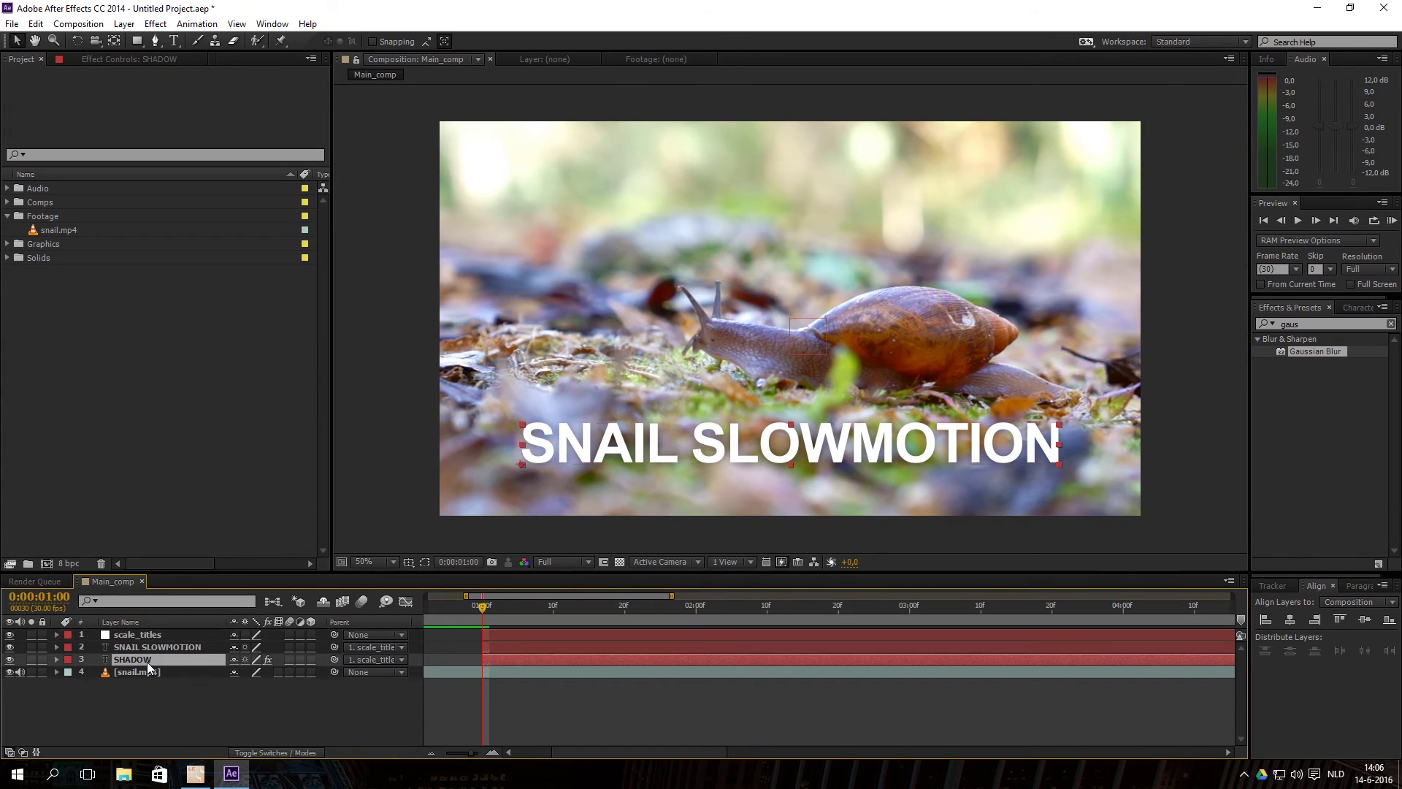
left_click(164, 649)
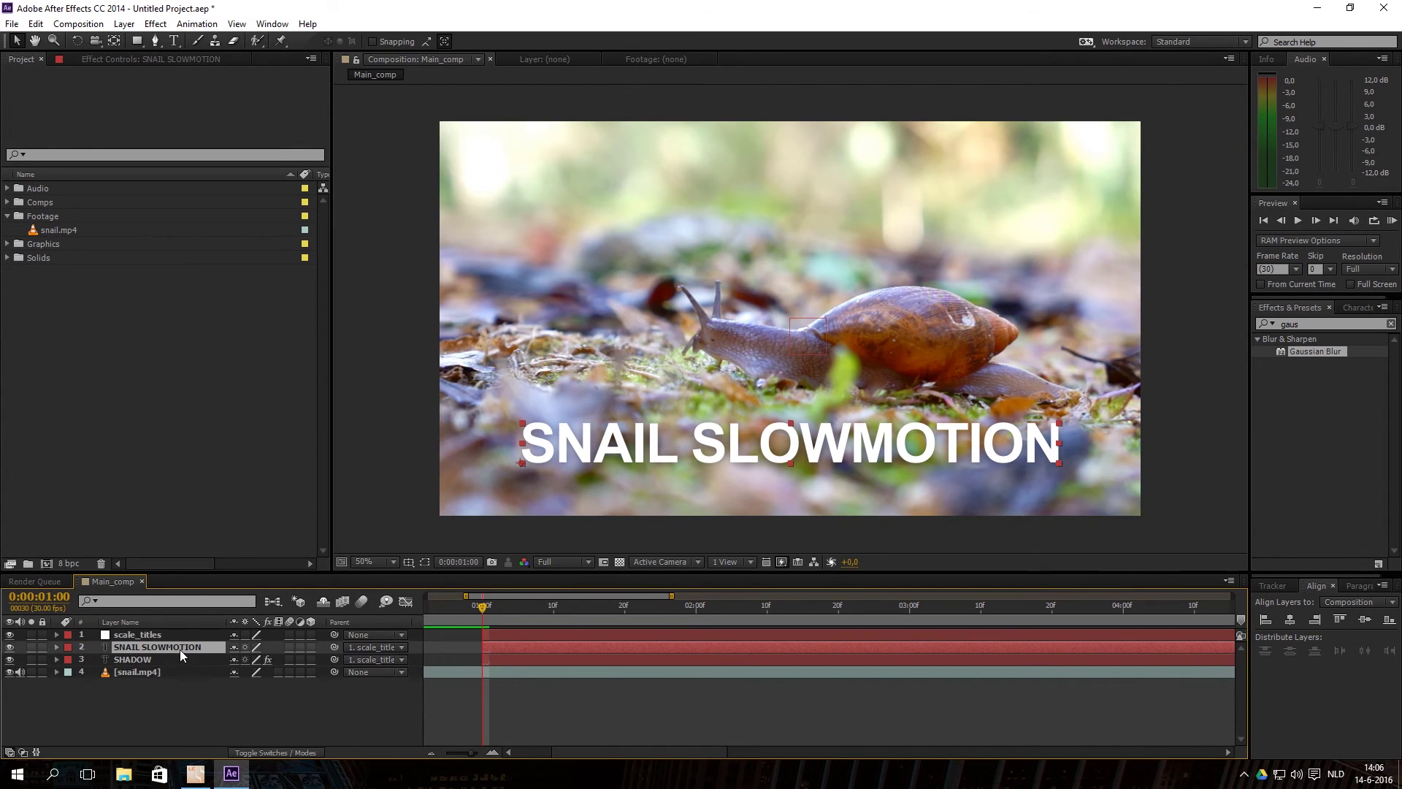
left_click(155, 658)
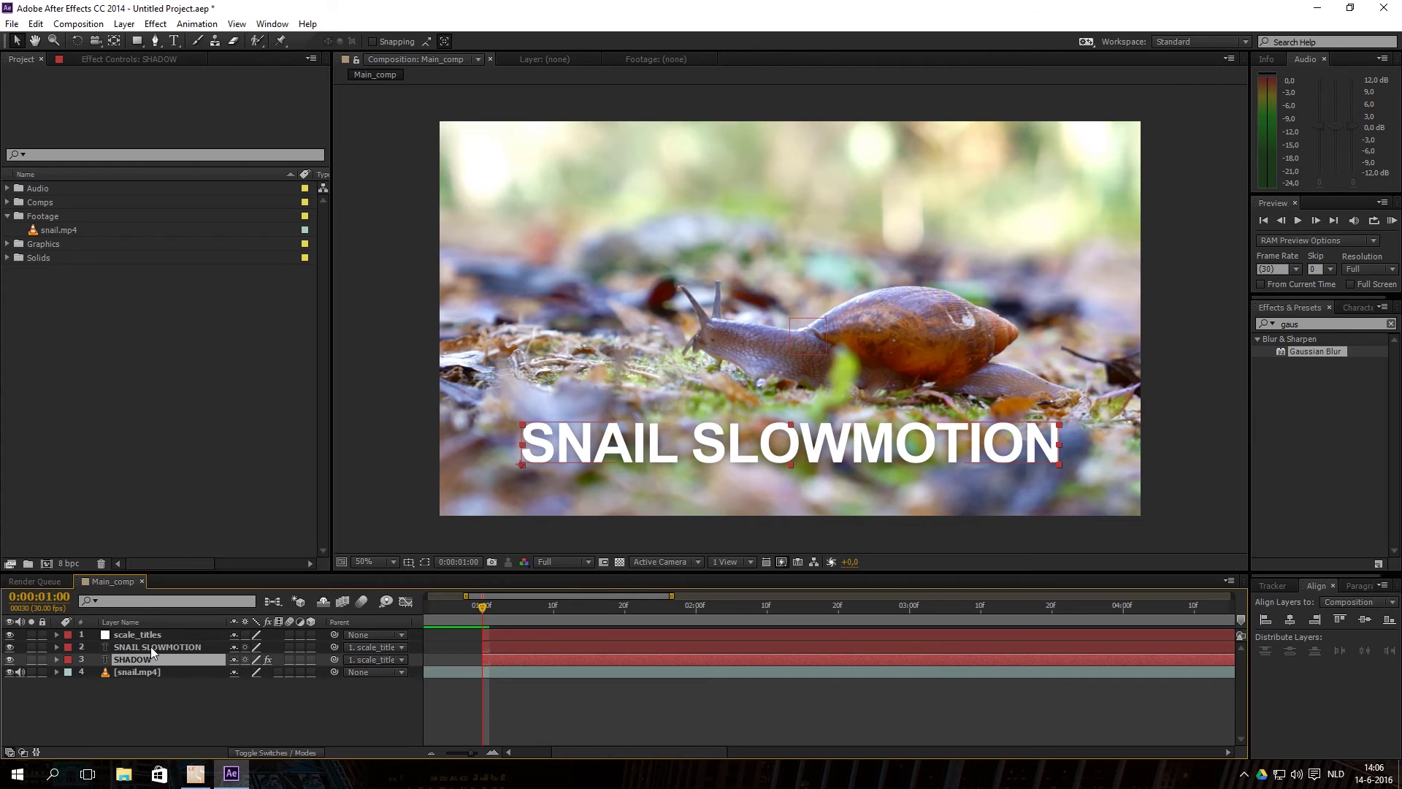
left_click(152, 646, "ctrl")
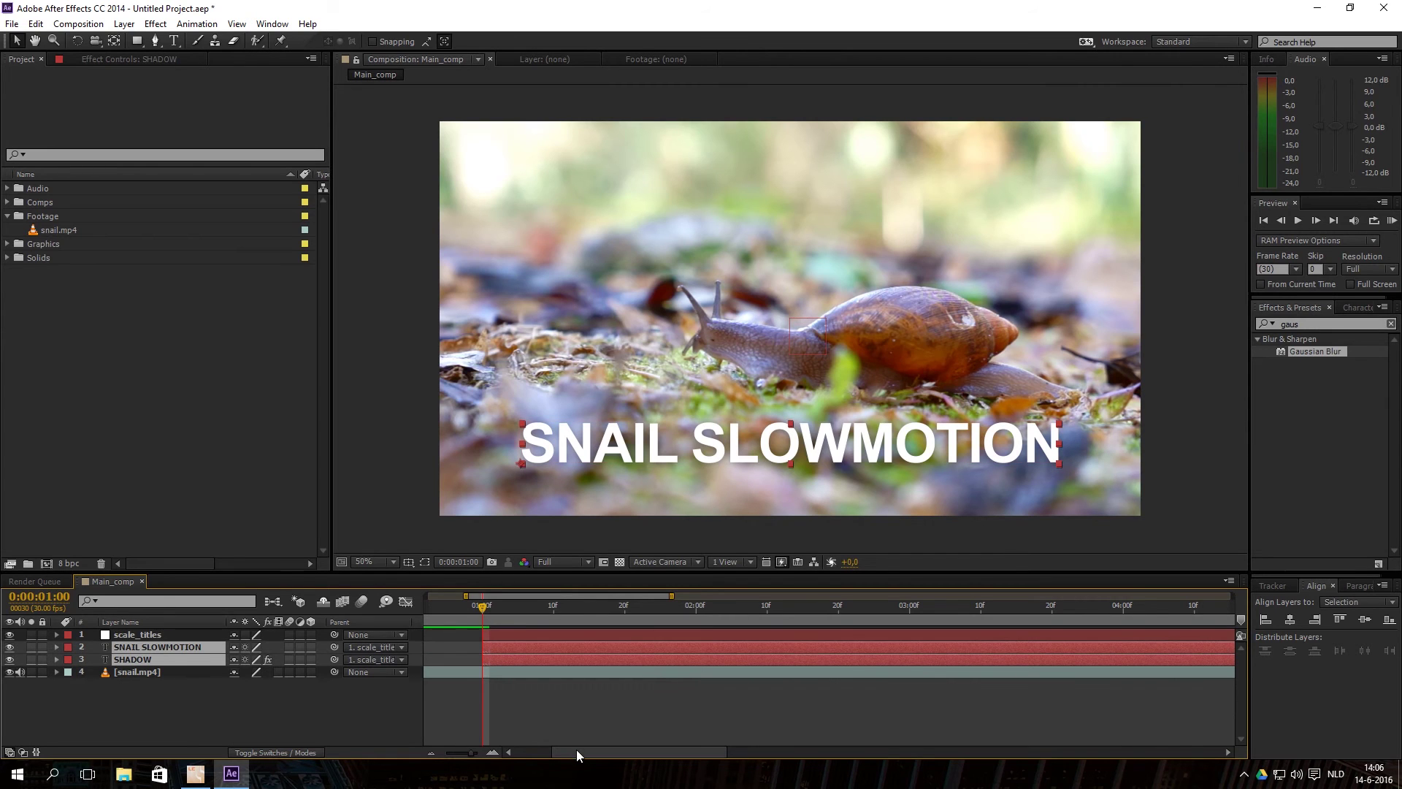
left_click(181, 706)
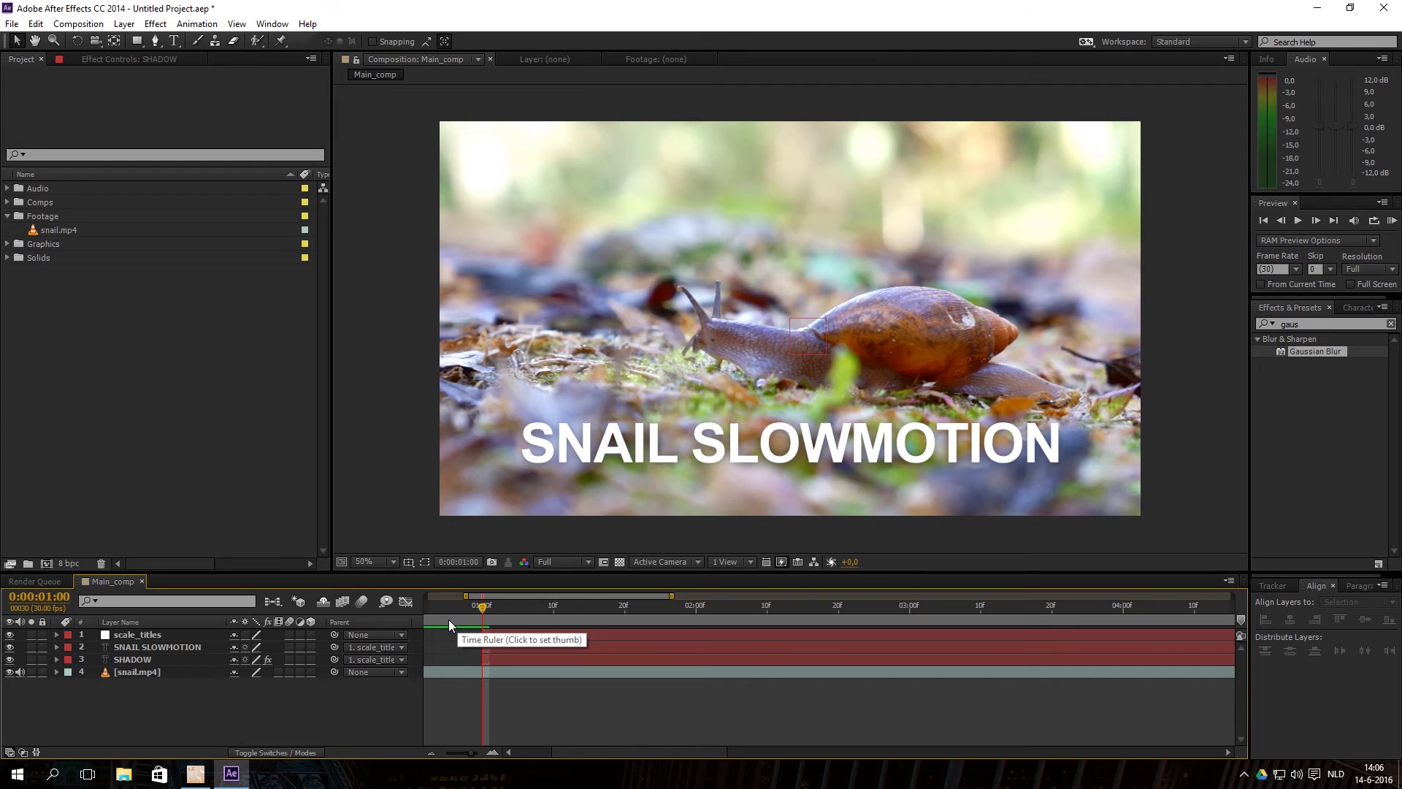
left_click(508, 647)
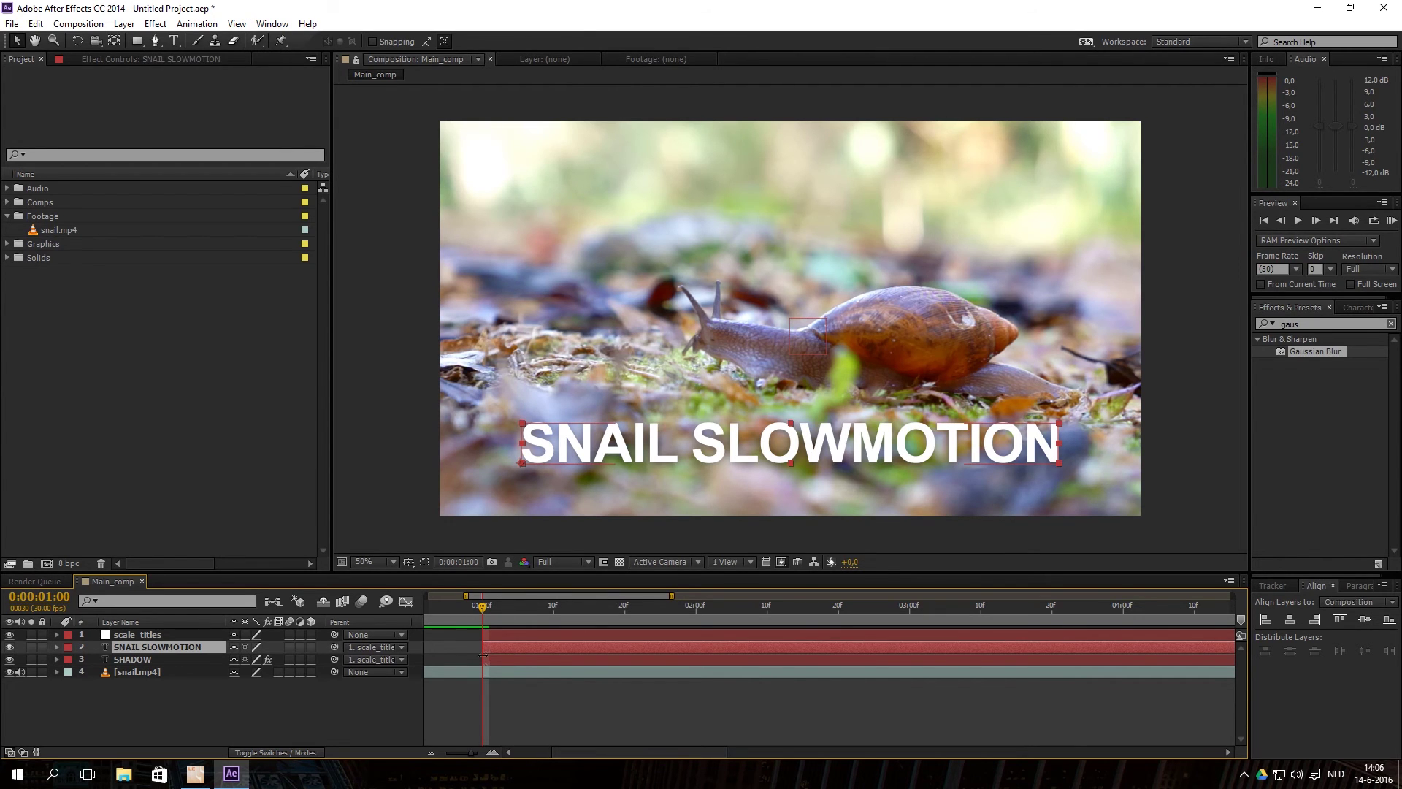
- Show the scale_titles layer's Scale property, try scaling it down to 89%, and undo the change
left_click(540, 634)
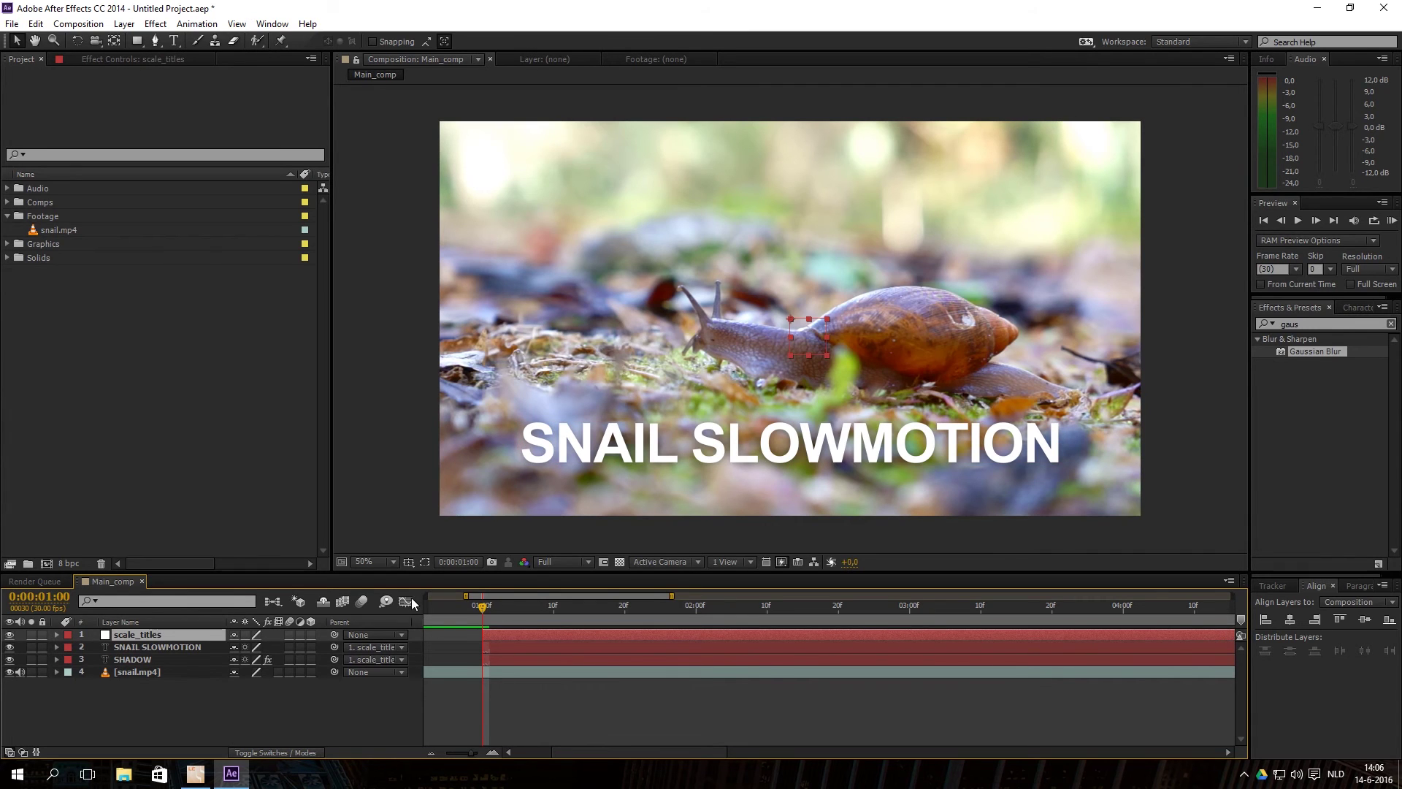
key("alt+shift+s")
left_click_drag(252, 647, 308, 648)
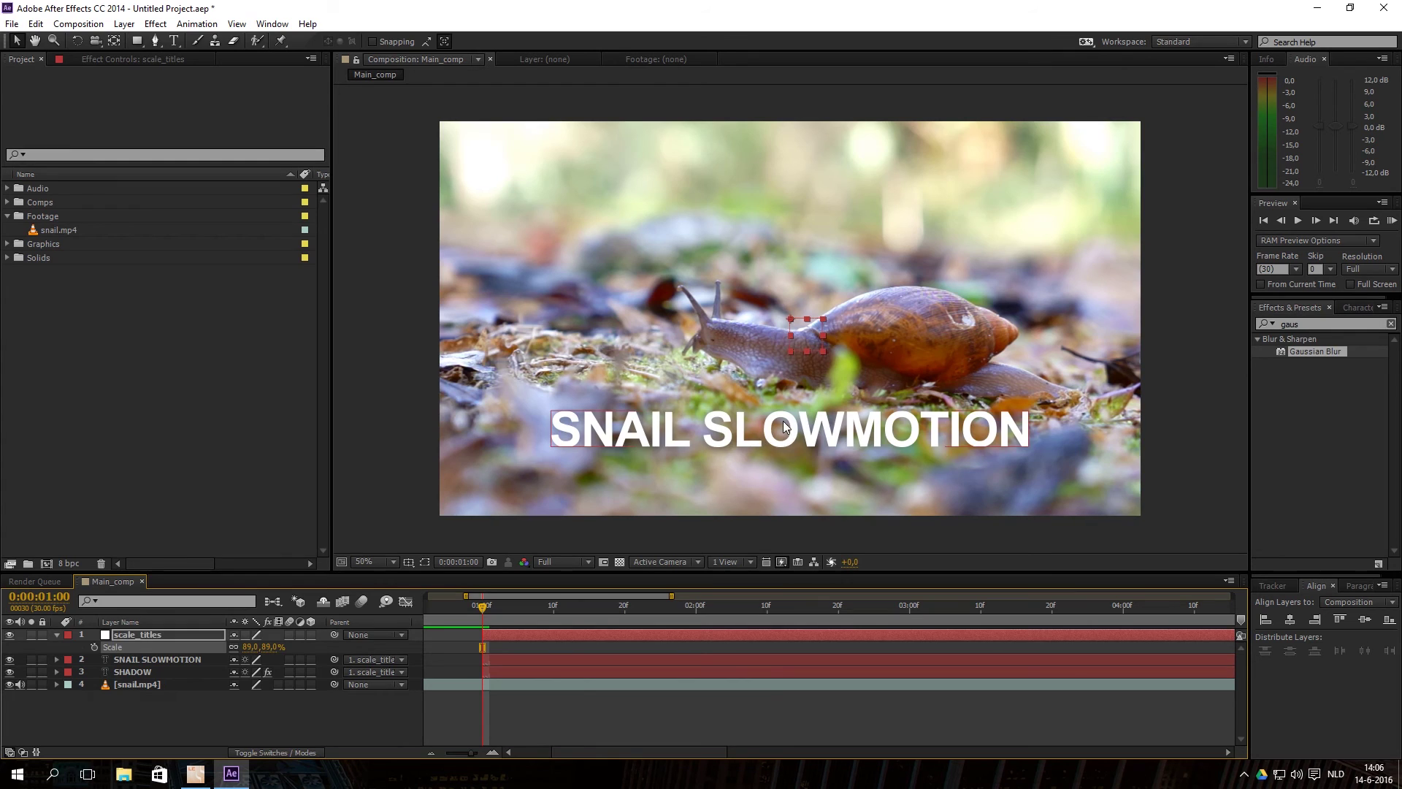
key("ctrl+z")
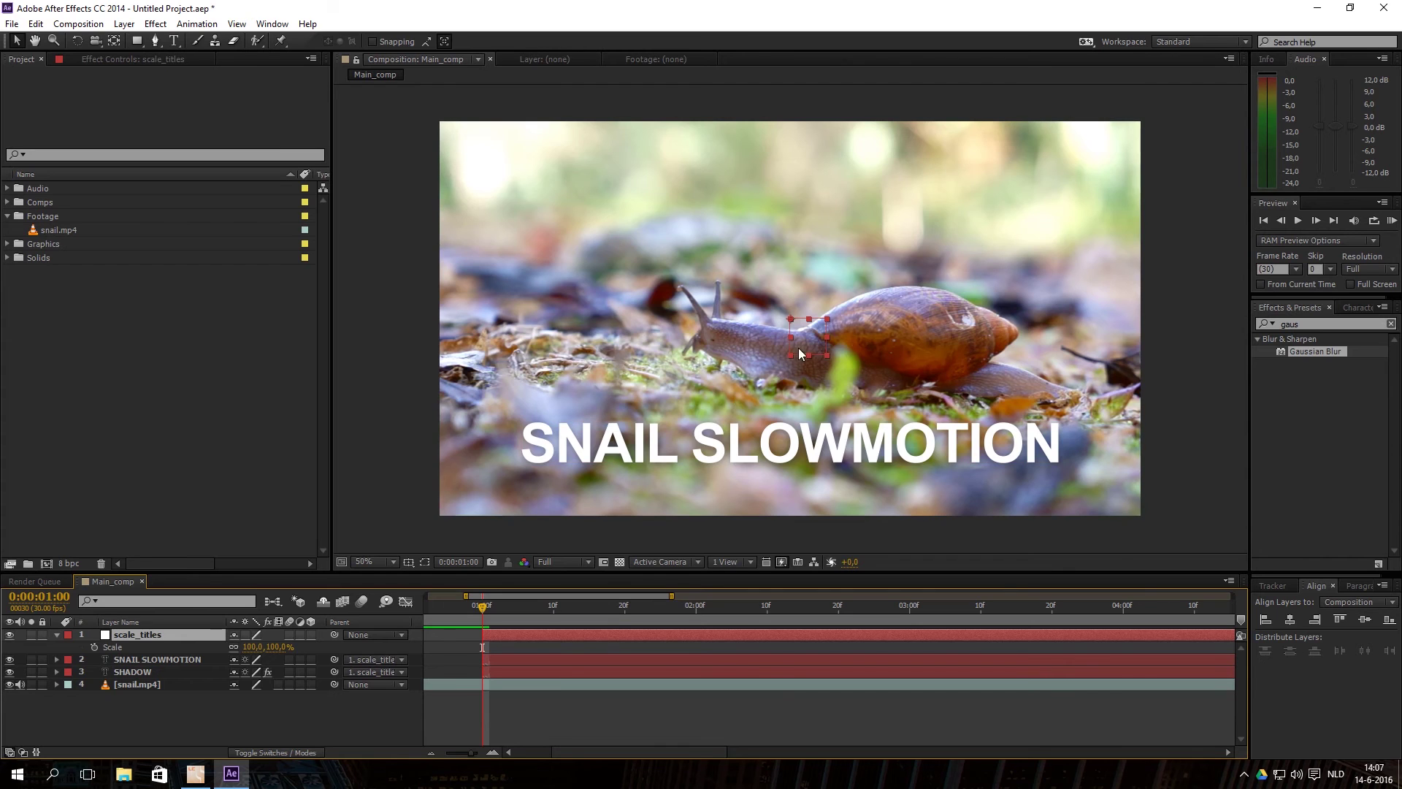
- Move the scale_titles anchor point to the centre of the title with the Pan Behind tool and test-scale the null to 83%
scroll(799, 349, "up", 2)
key("y")
scroll(796, 329, "down", 2)
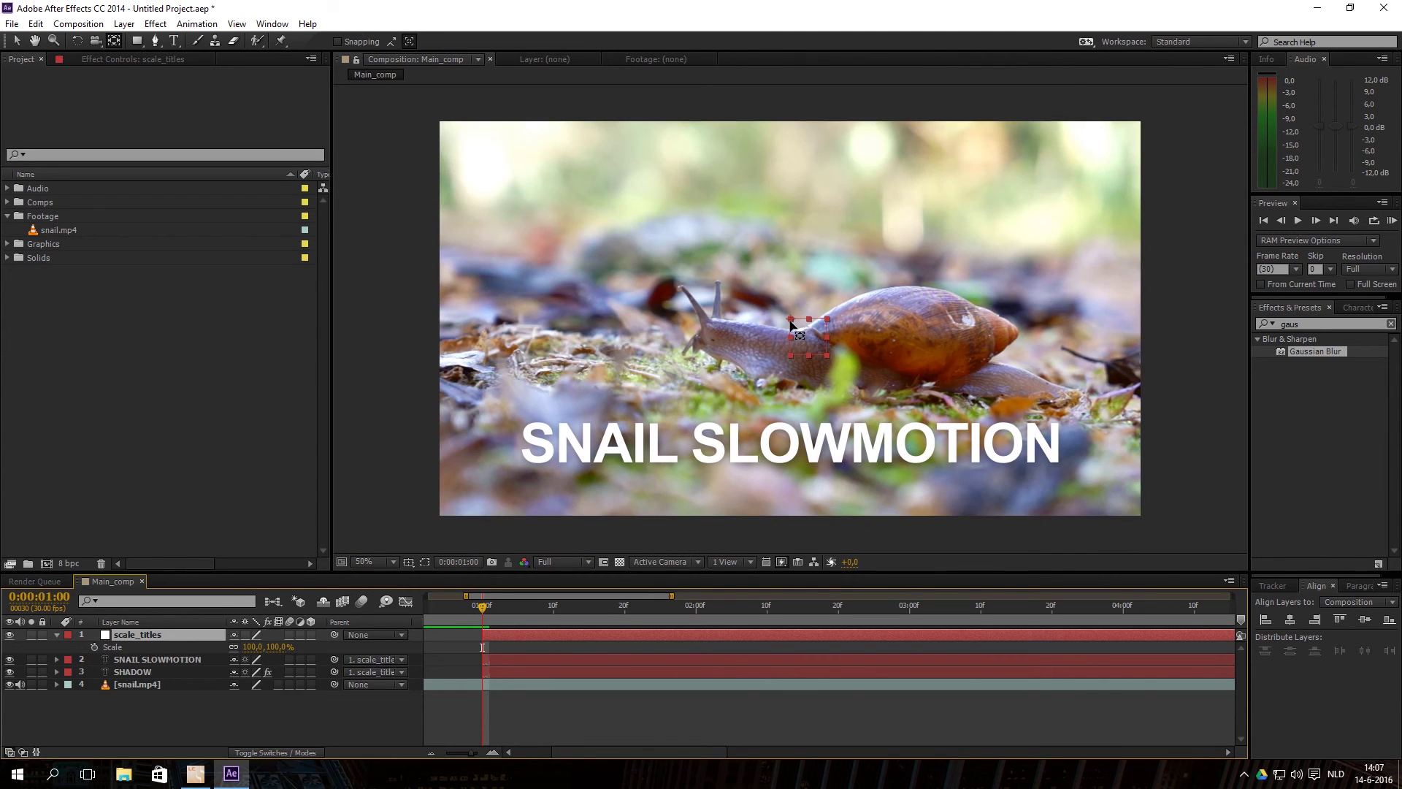
left_click(786, 445)
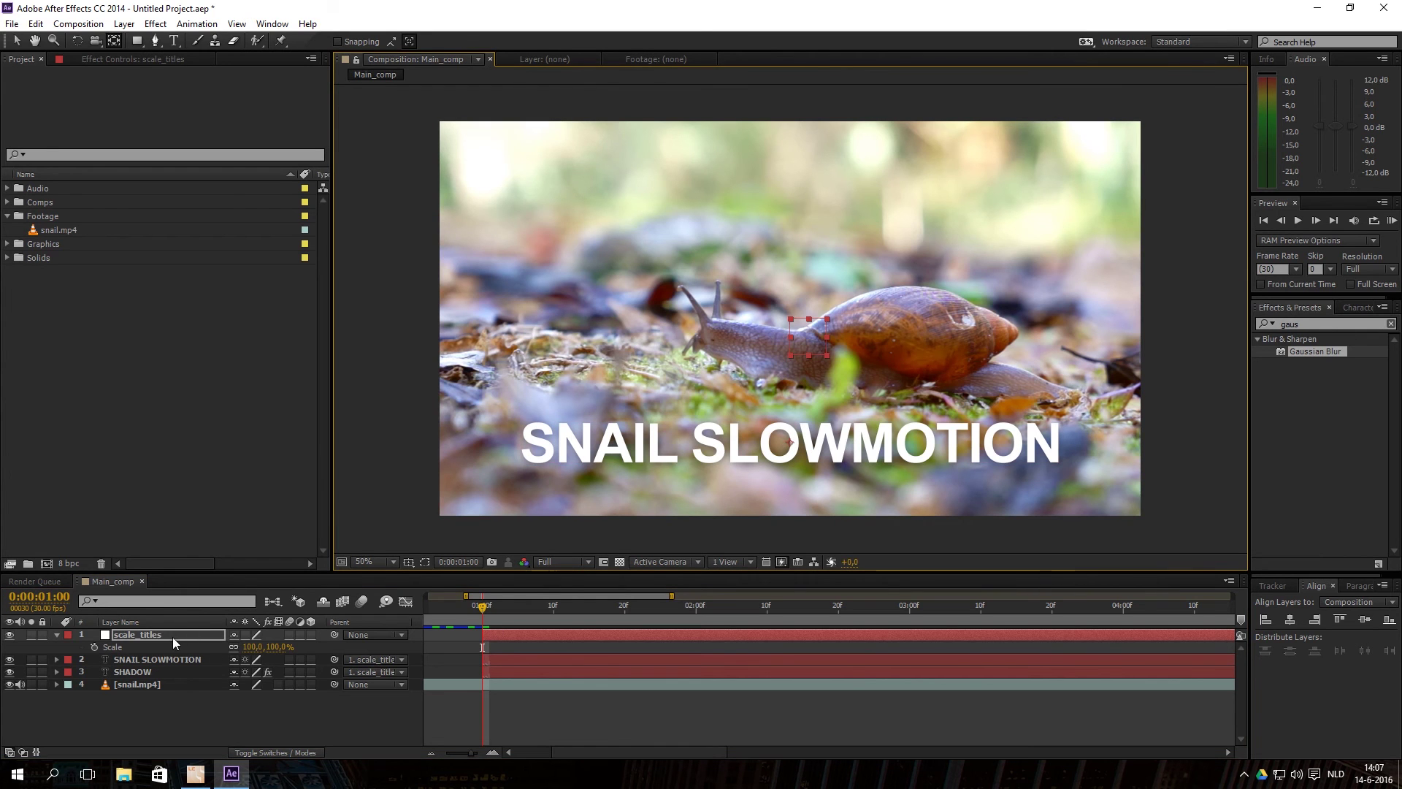
left_click(200, 640)
mouse_move(268, 647)
left_mouse_down()
mouse_move(315, 640)
mouse_move(268, 654)
left_mouse_up()
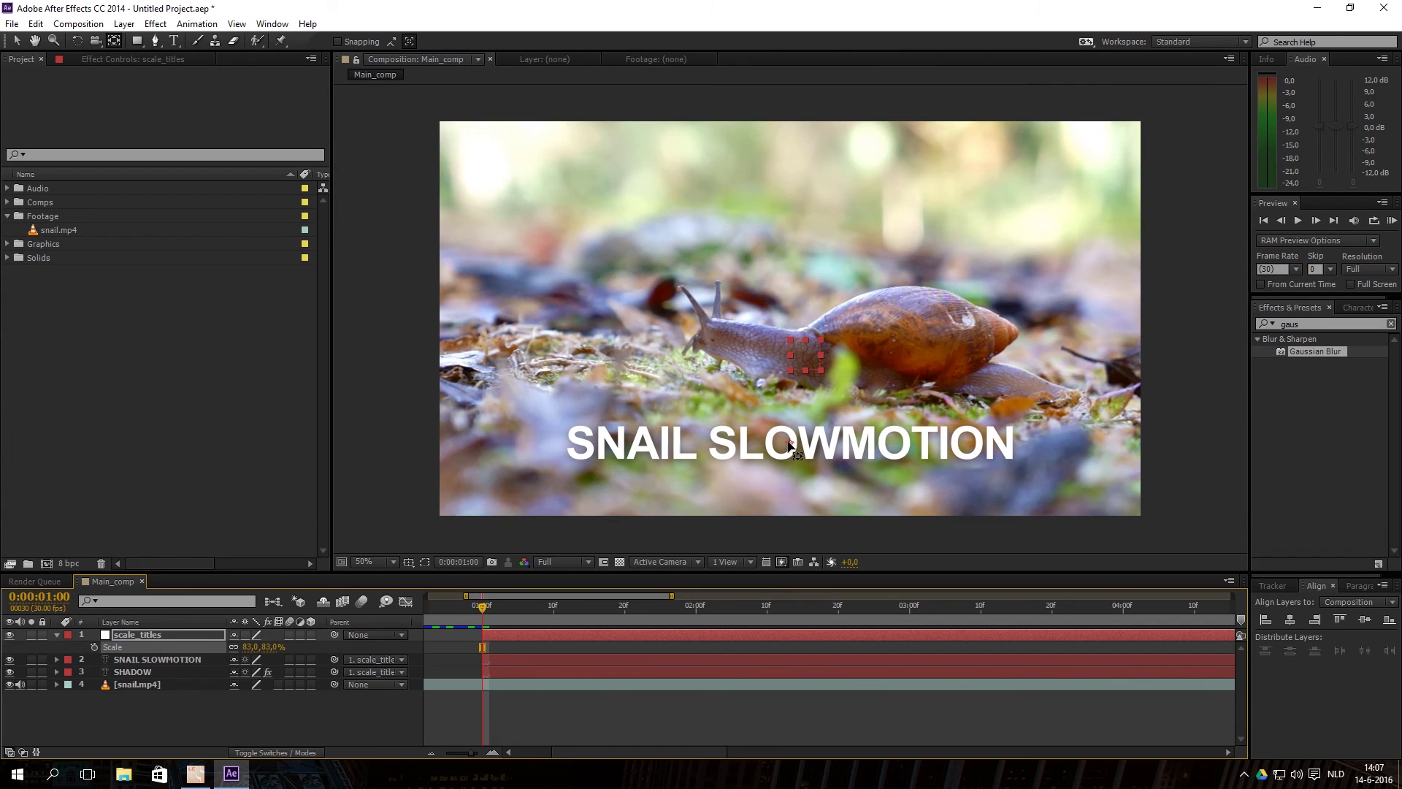
- Fine-tune the scale_titles anchor point at the middle of the SNAIL SLOWMOTION text at 100% magnification
key(".")
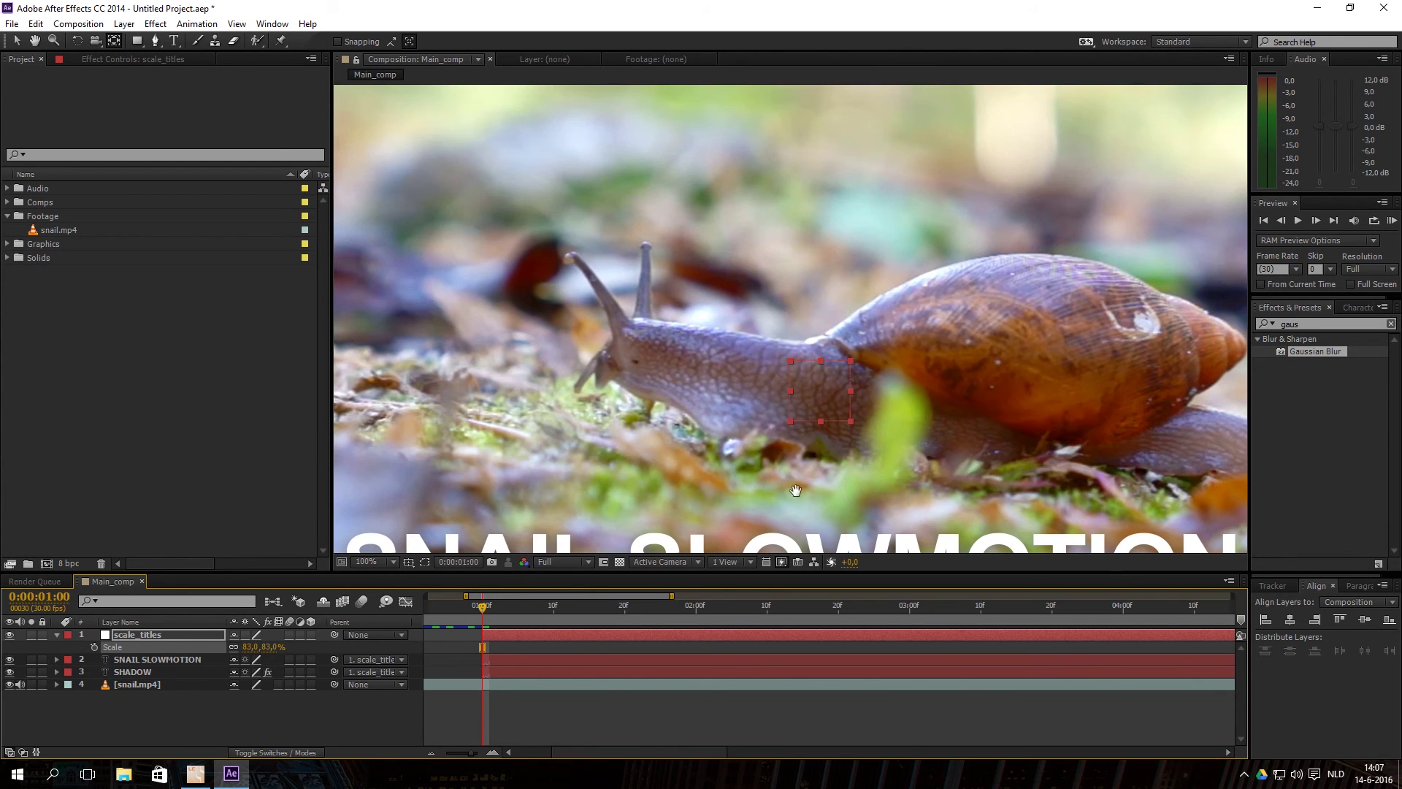
left_click_drag(791, 484, 778, 394)
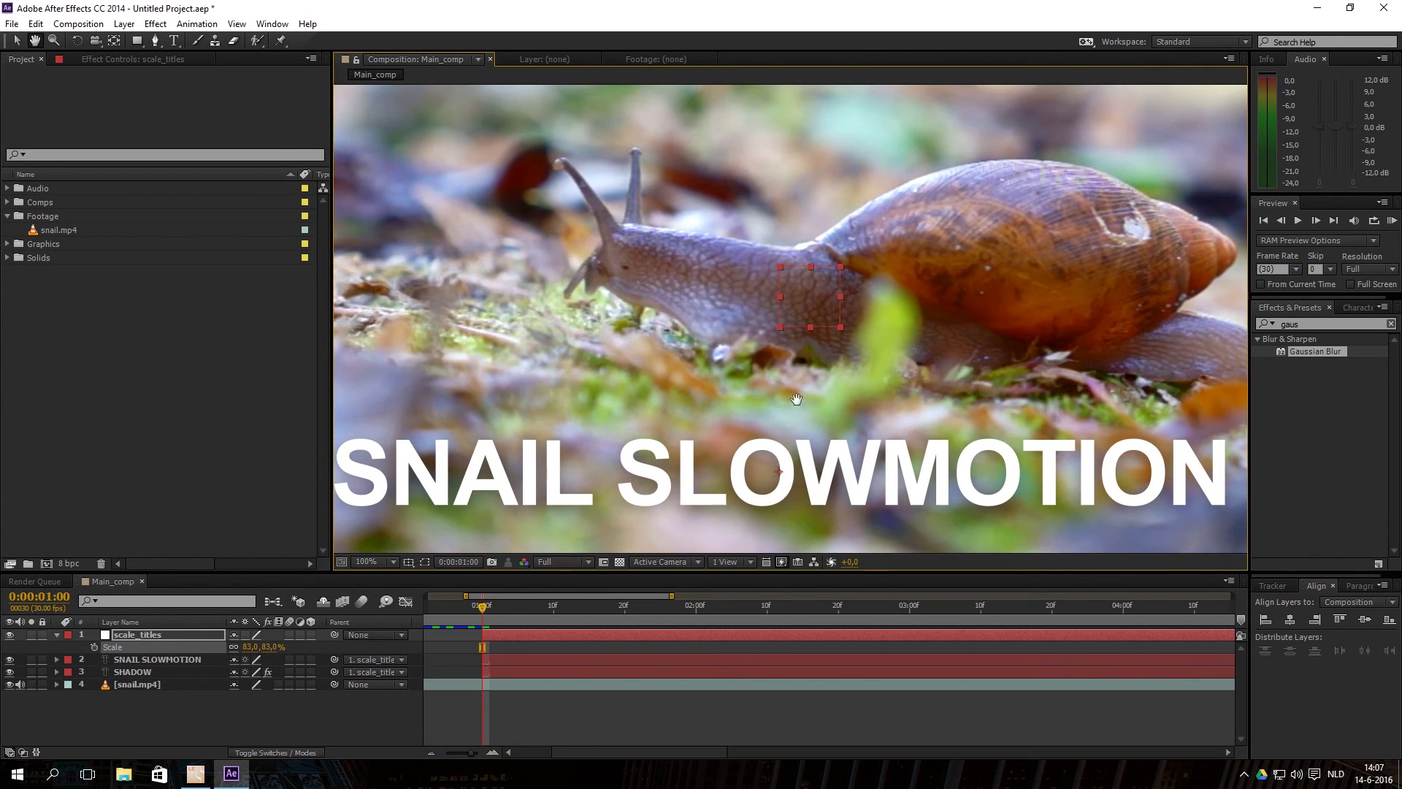
key("y")
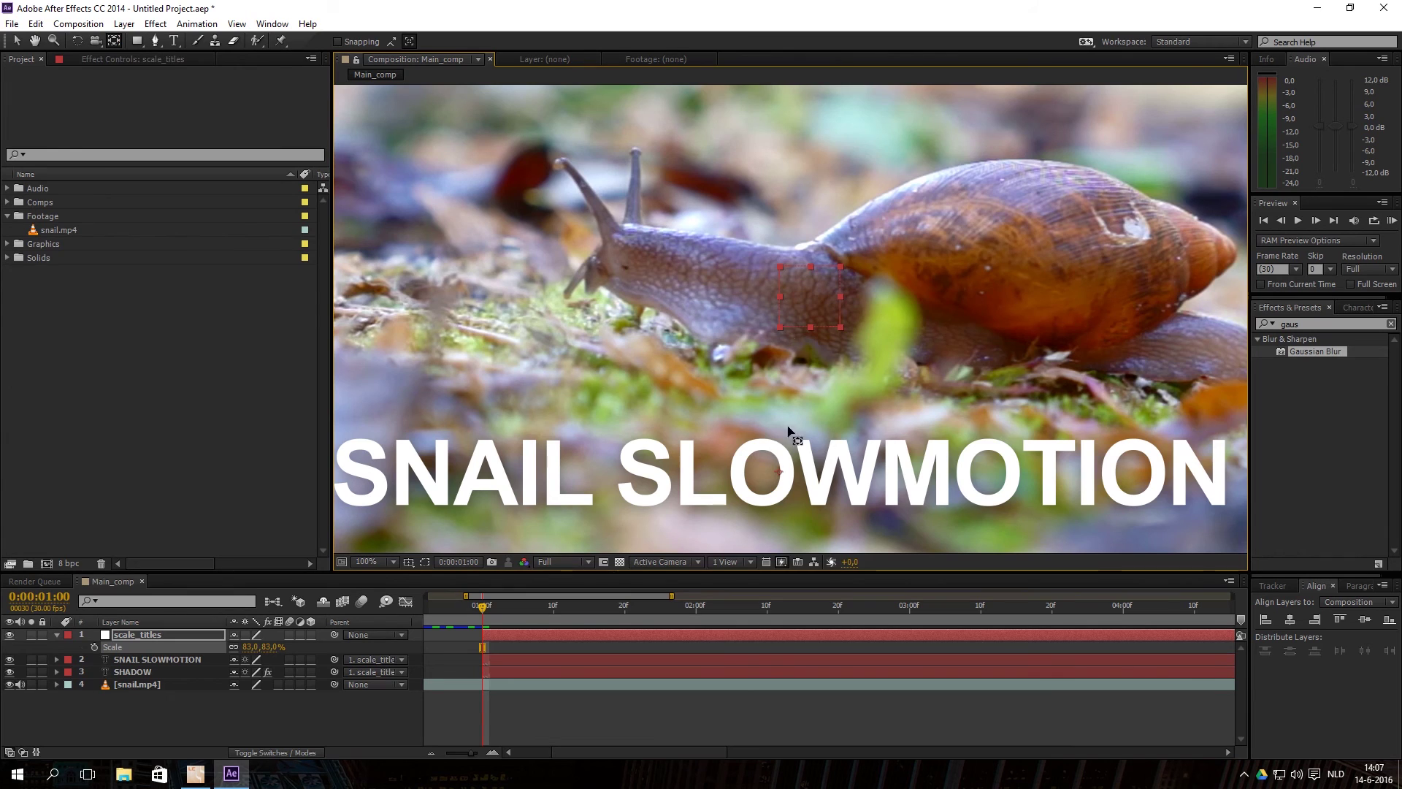
left_click(780, 478)
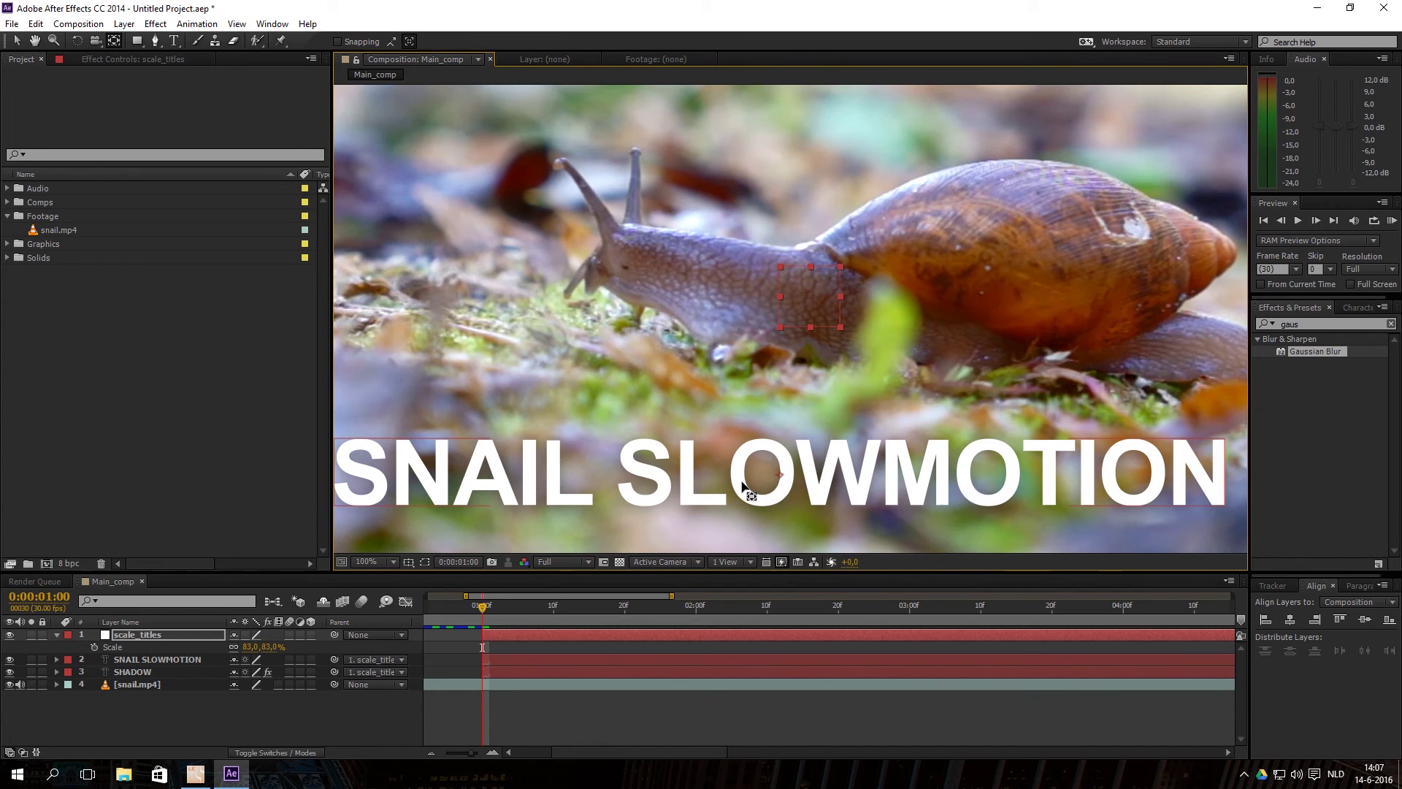
key("comma")
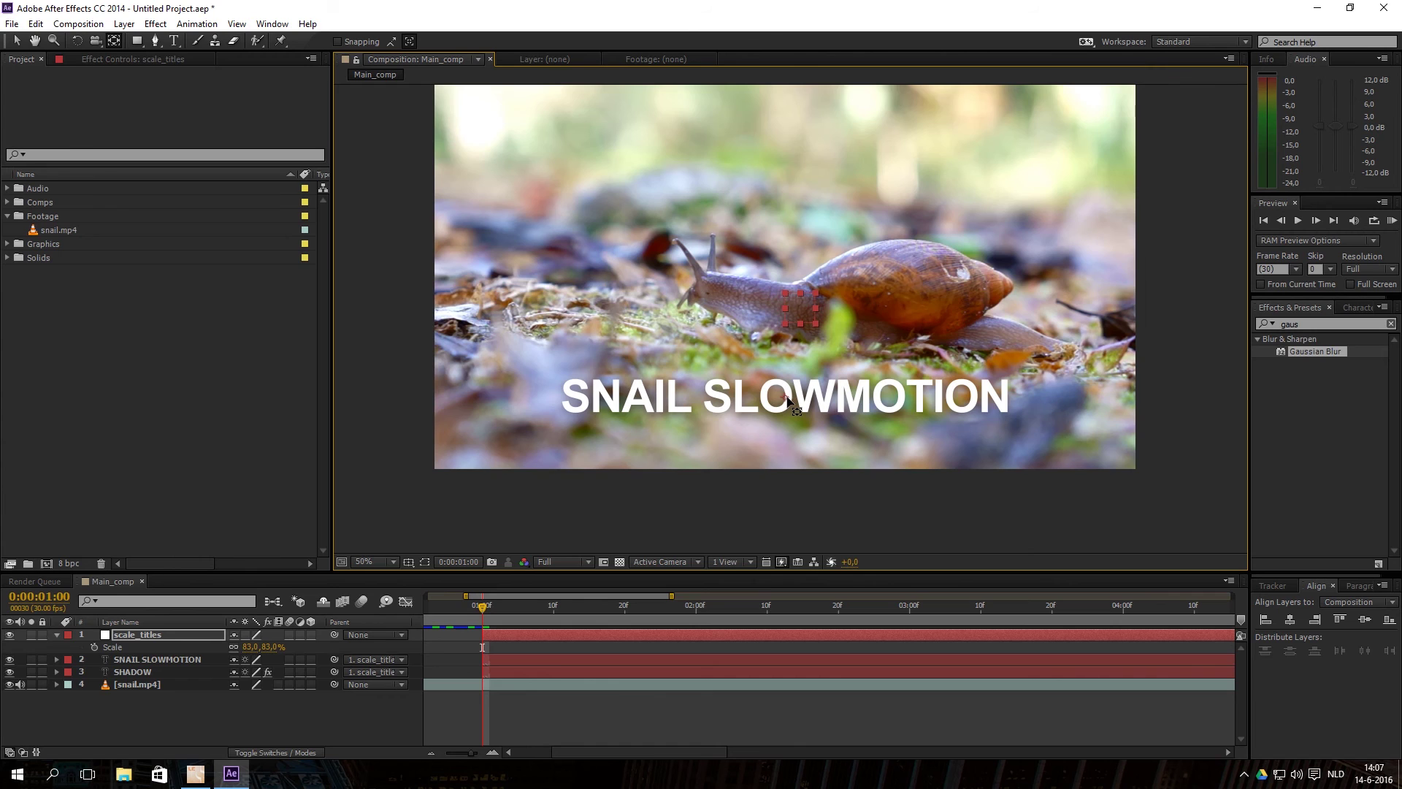
- Add a Scale keyframe to the scale_titles layer at 0:00:01:00 and set its value to 0%
left_click(250, 648)
left_click(224, 719)
left_click(93, 647)
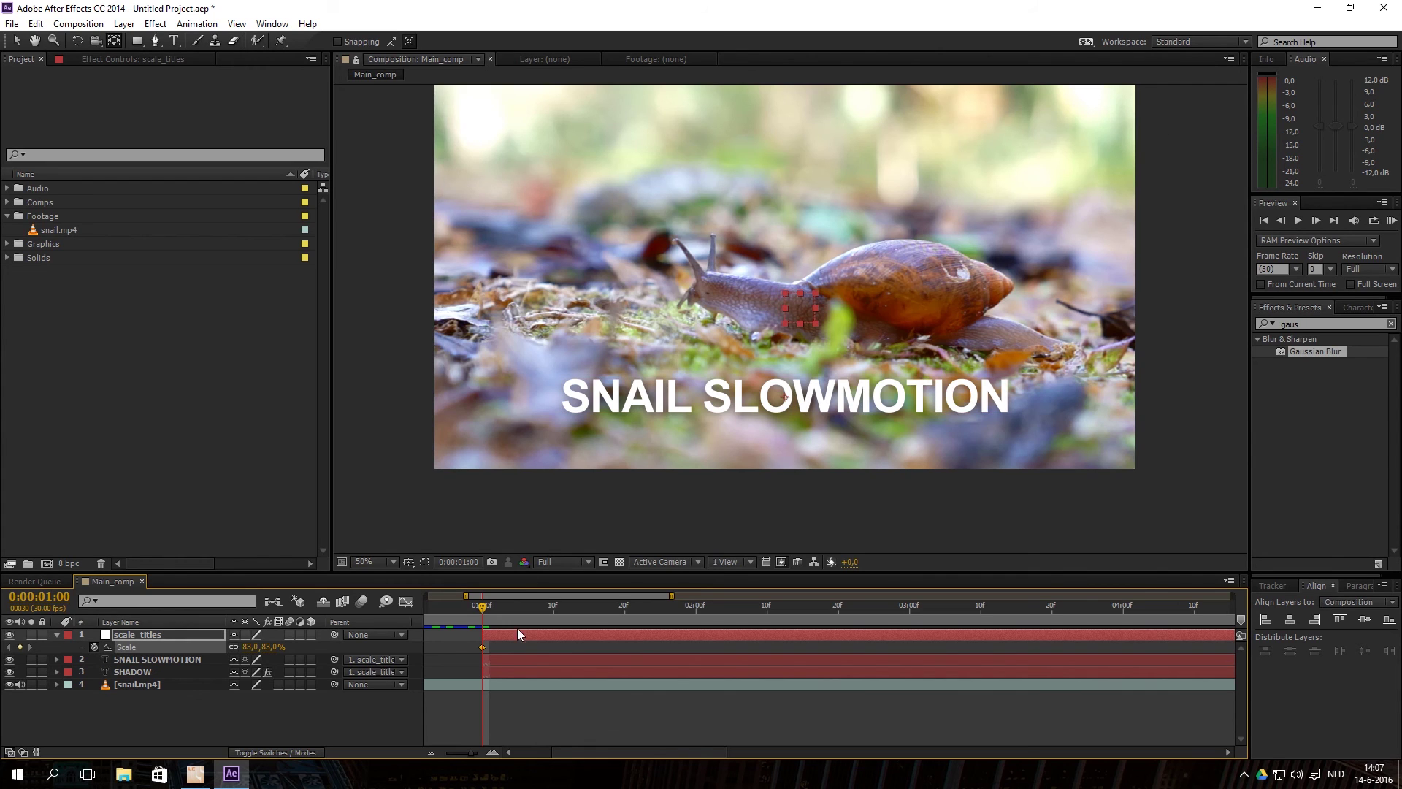
left_click(272, 647)
type("0")
key("Return")
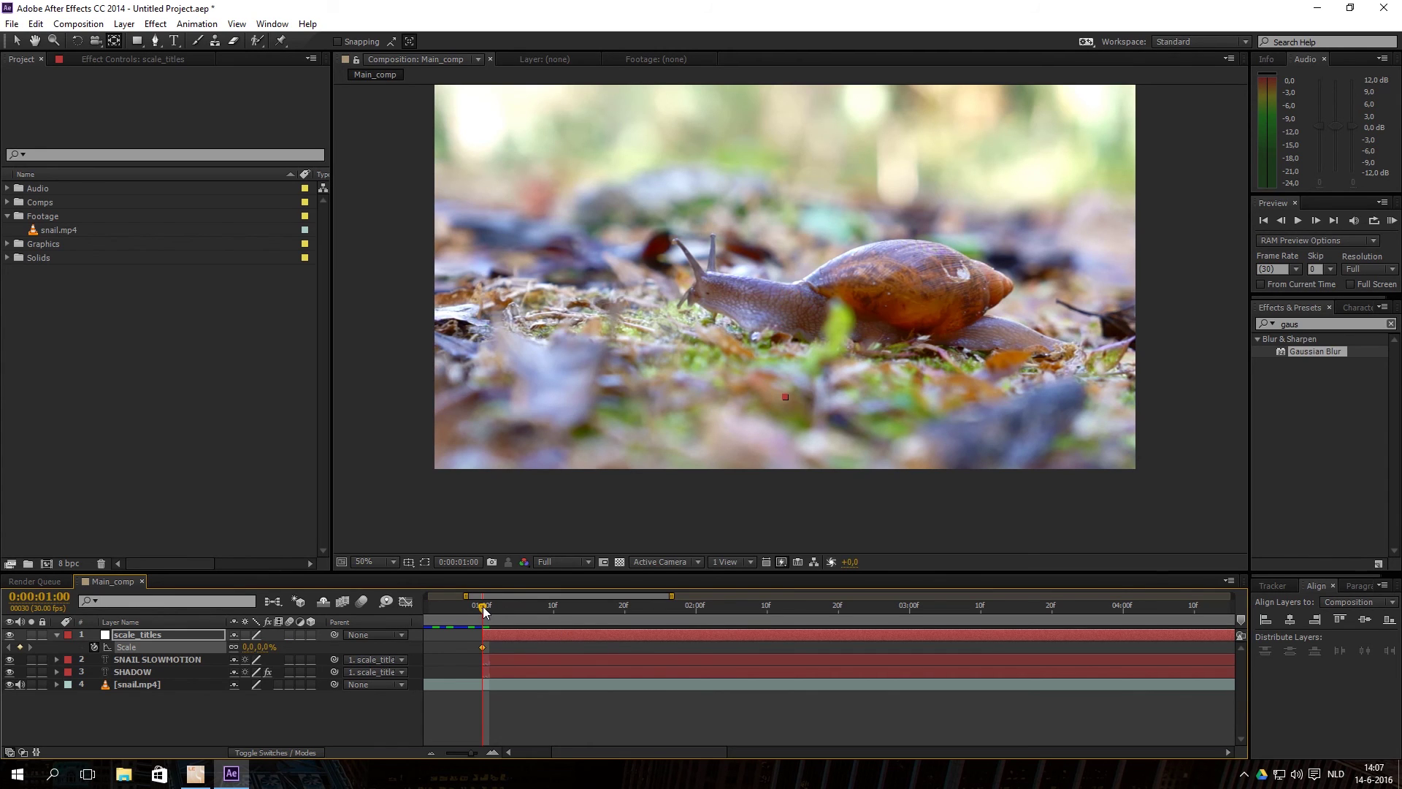
- Add a second Scale keyframe of 100% to the scale_titles layer at 0:00:02:00
left_click_drag(482, 611, 698, 606)
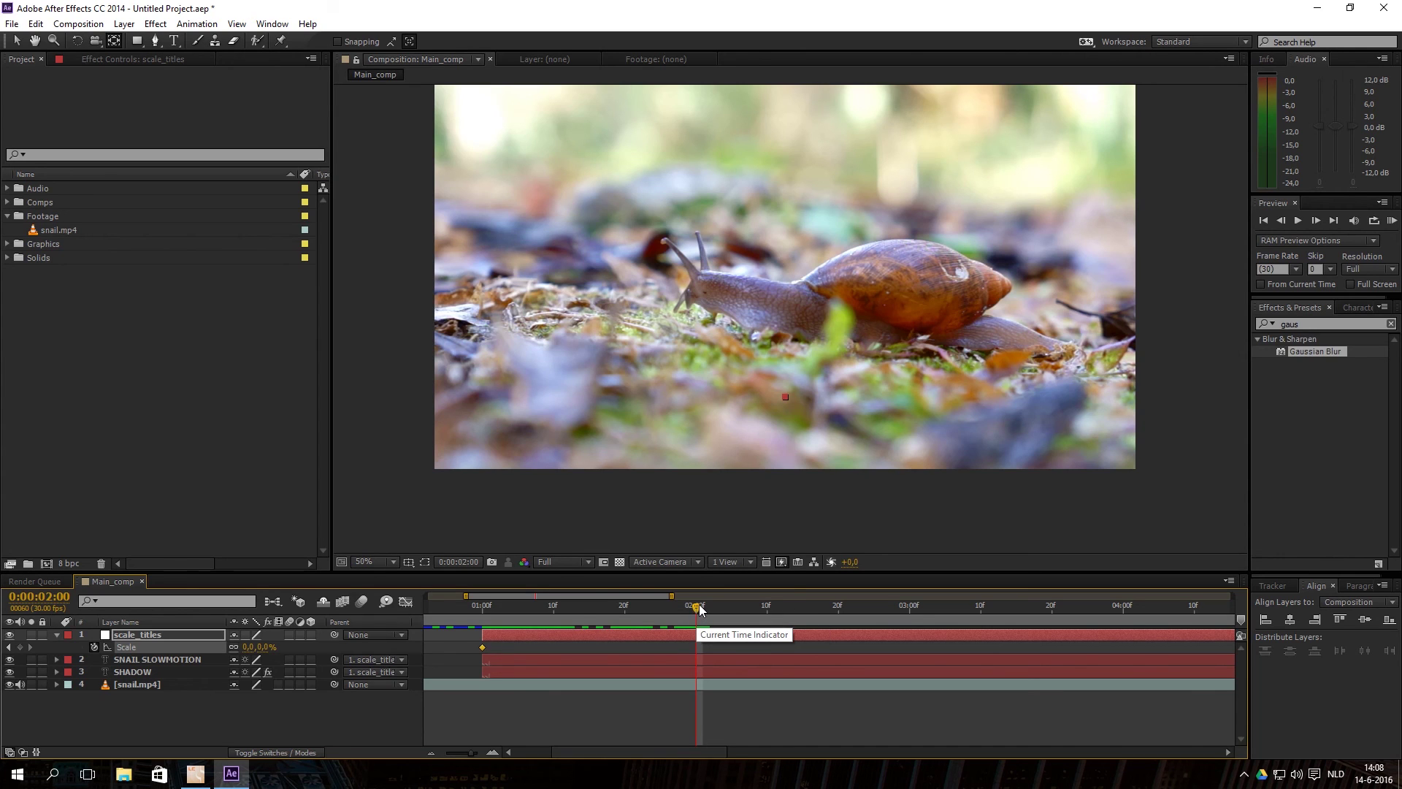
left_click(261, 648)
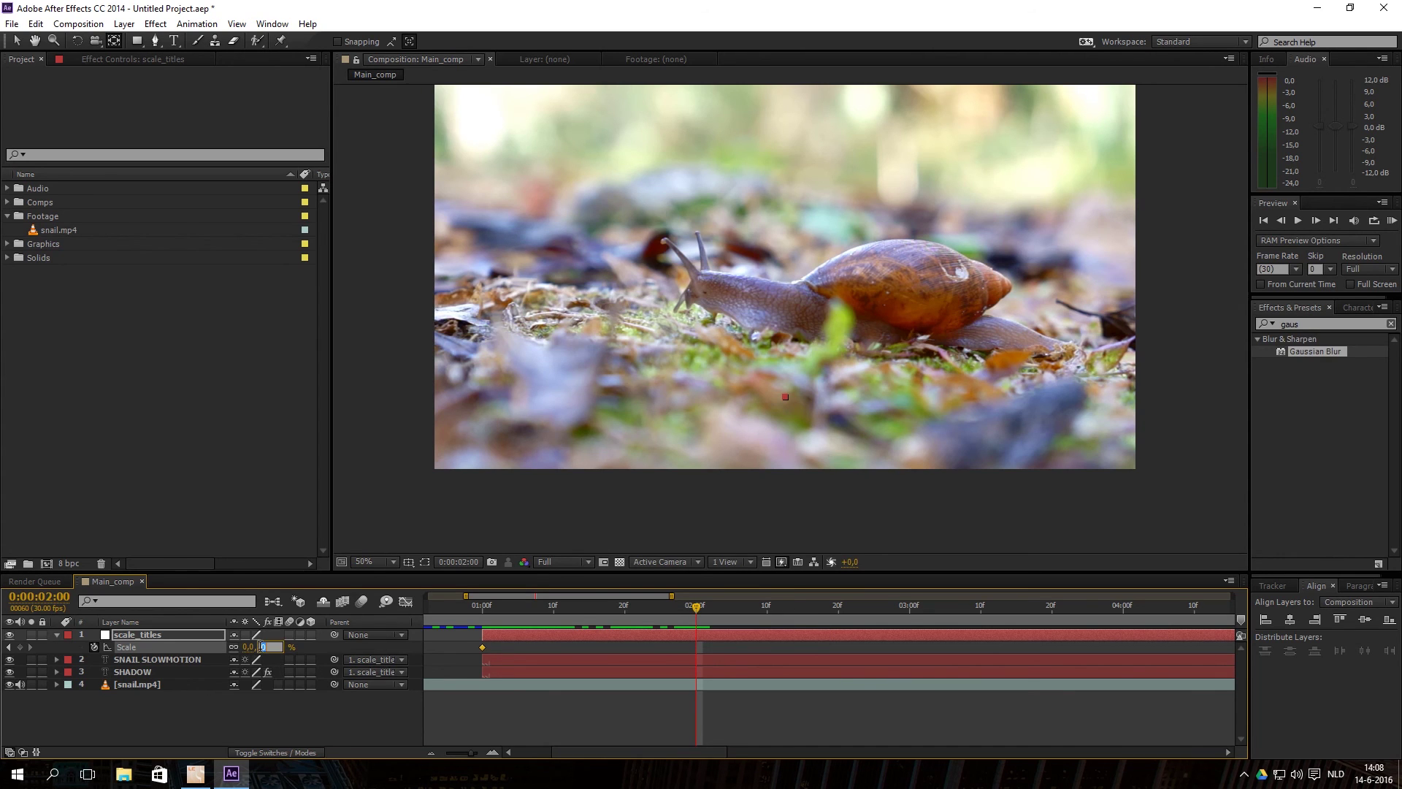
type("100")
key("Return")
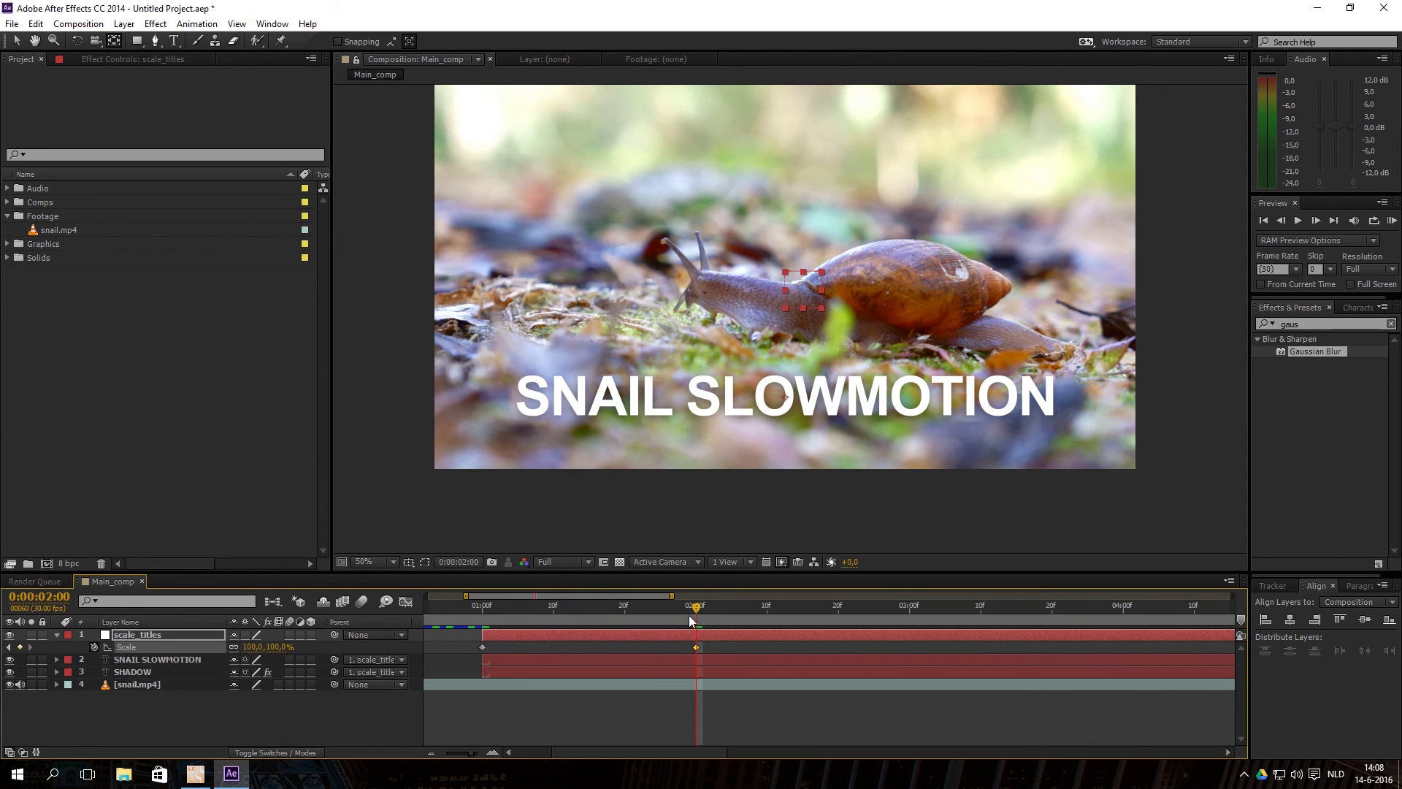
- Scrub between the two Scale keyframes and play back the composition to examine the title's scale-up animation
left_click_drag(694, 605, 598, 611)
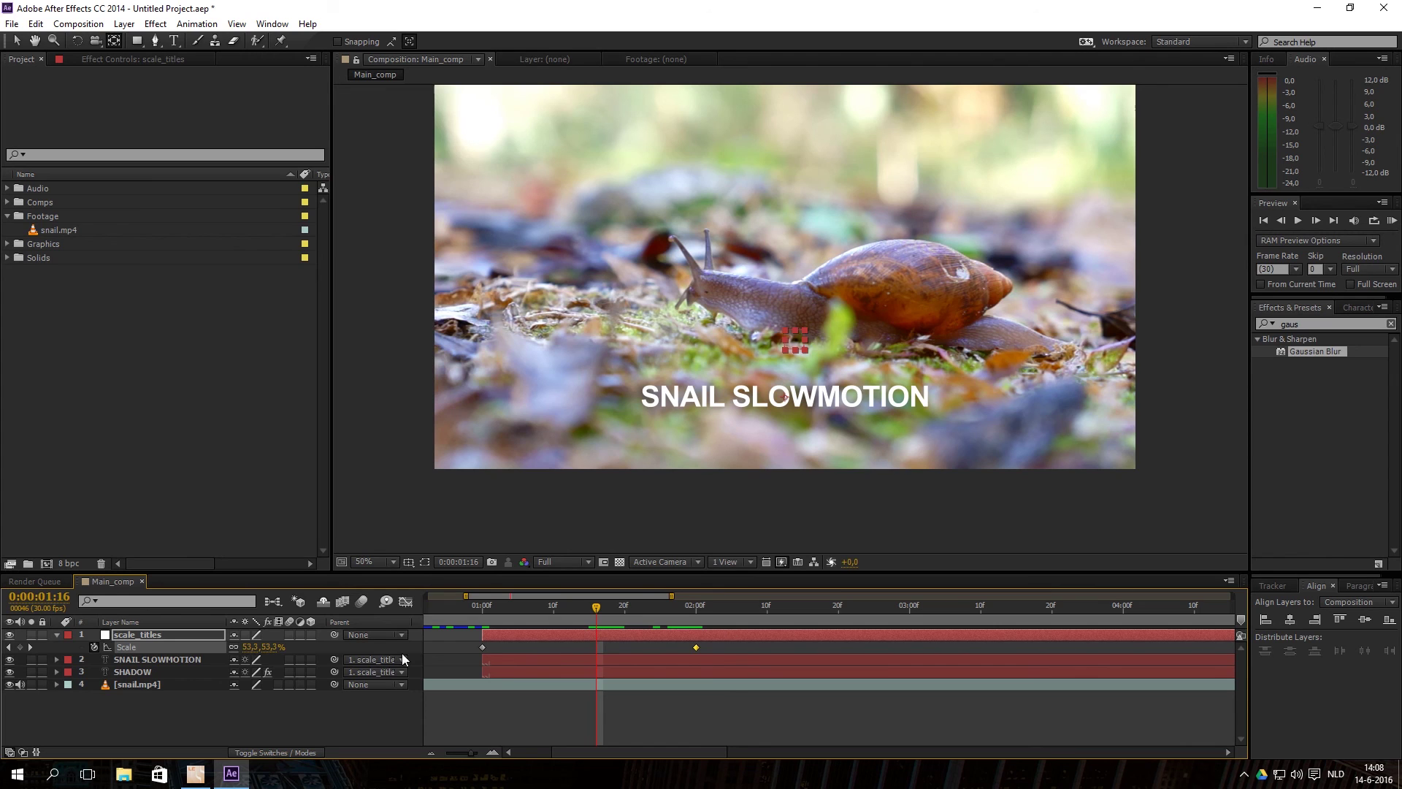
left_click_drag(600, 607, 696, 615)
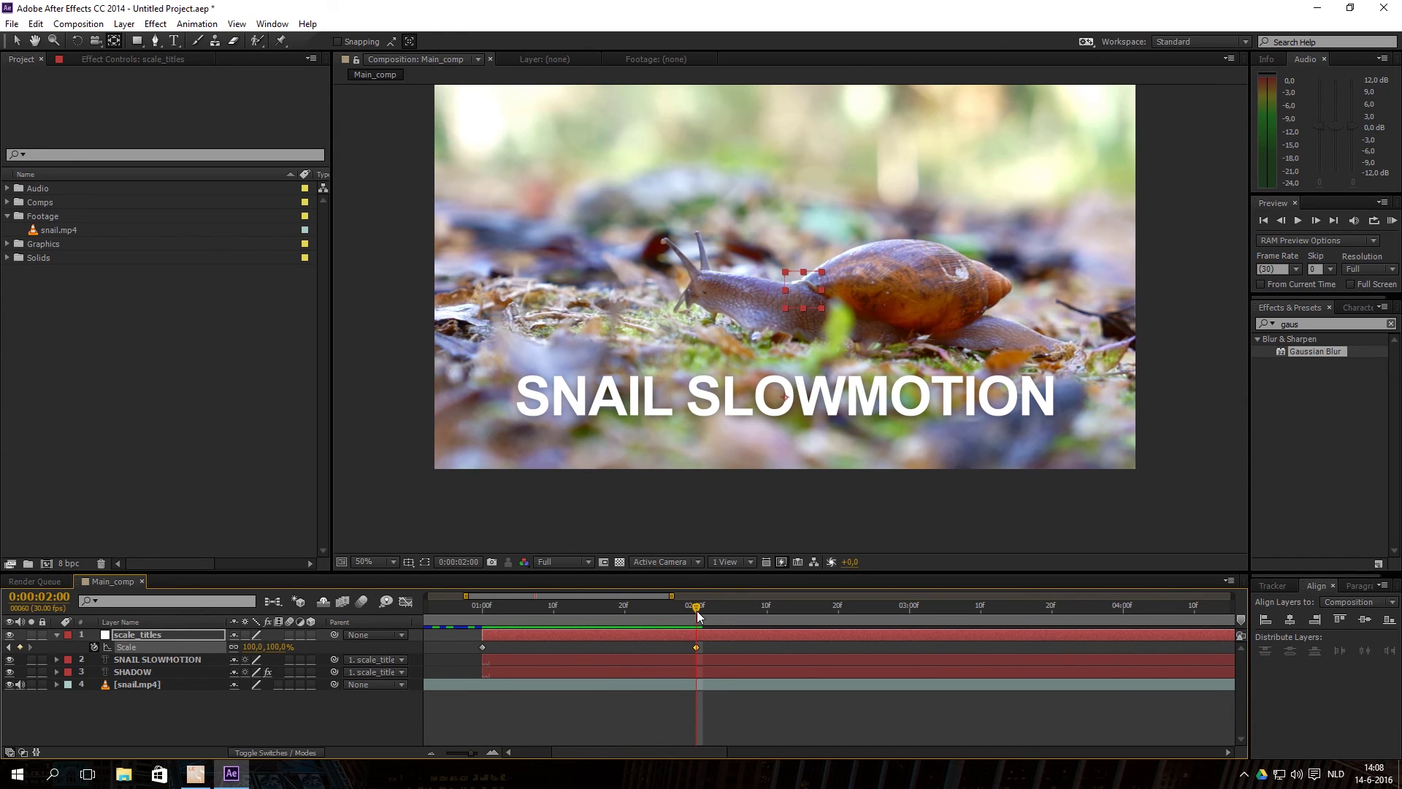
left_click_drag(696, 608, 661, 608)
key("space")
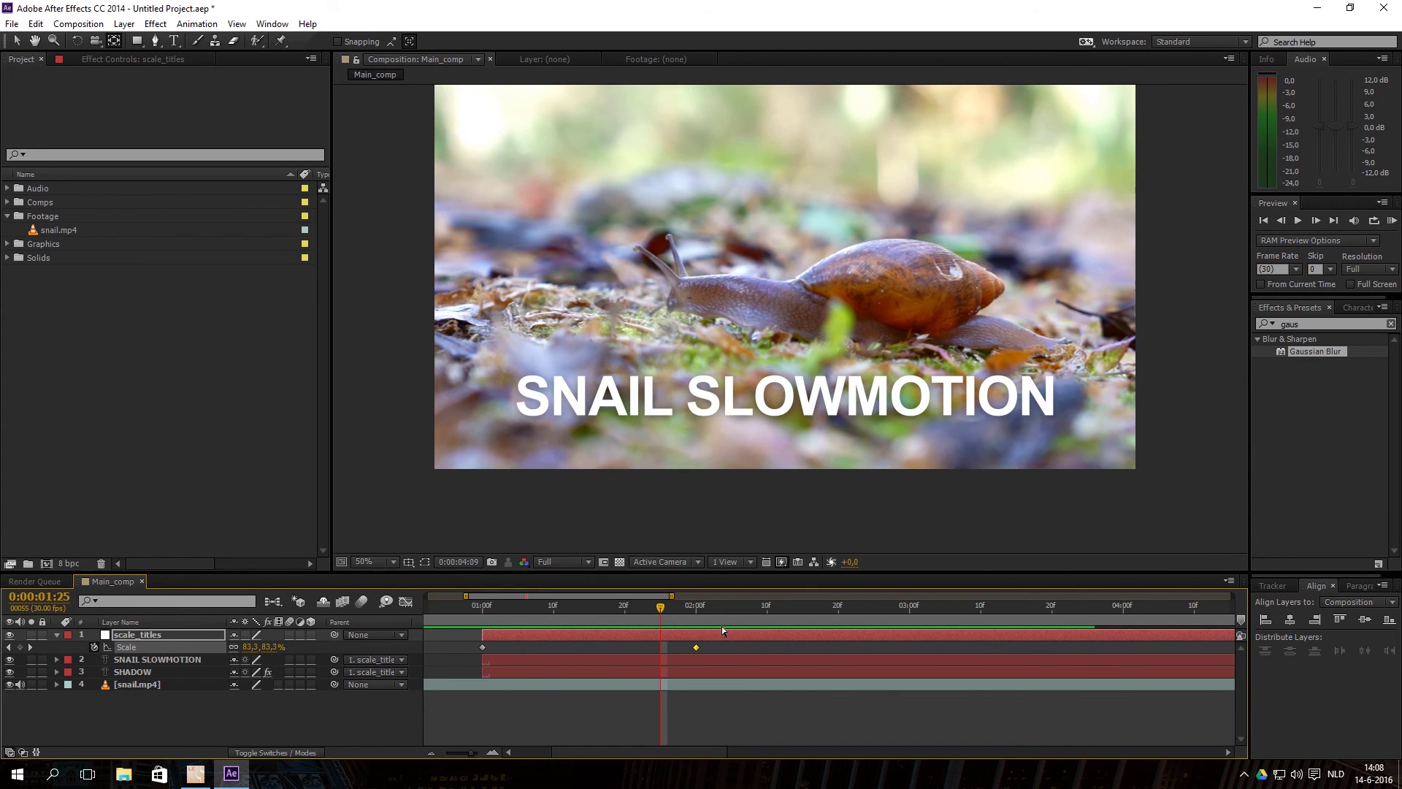
- Move the scale_titles layer's 100% Scale keyframe to 0:00:01:20 and scrub to 0:00:01:10 to check the faster animation
left_click(696, 646)
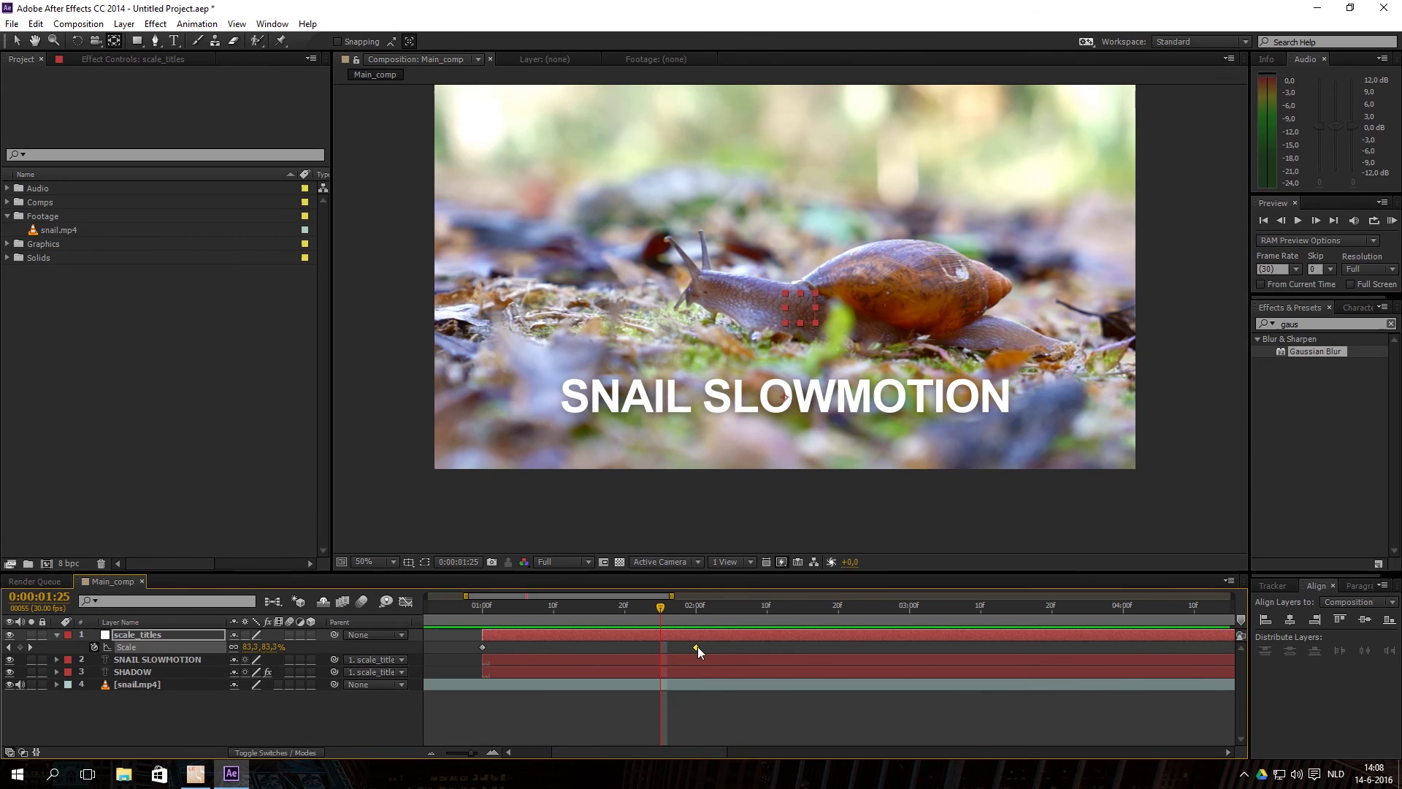
left_click_drag(696, 647, 554, 624)
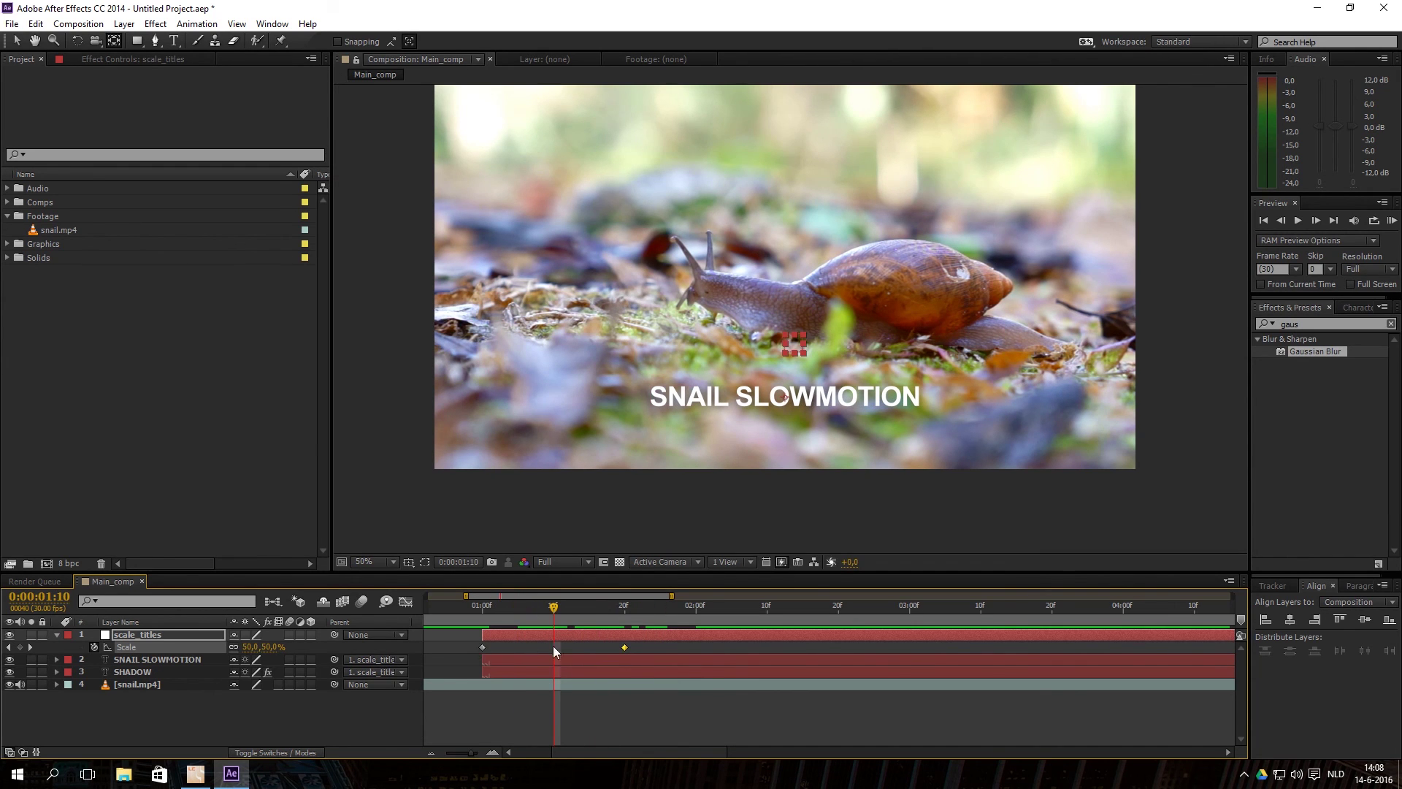
- Preview the title animation, and move the scale_titles layer's 100% Scale keyframe to 0:00:01:18
key("space")
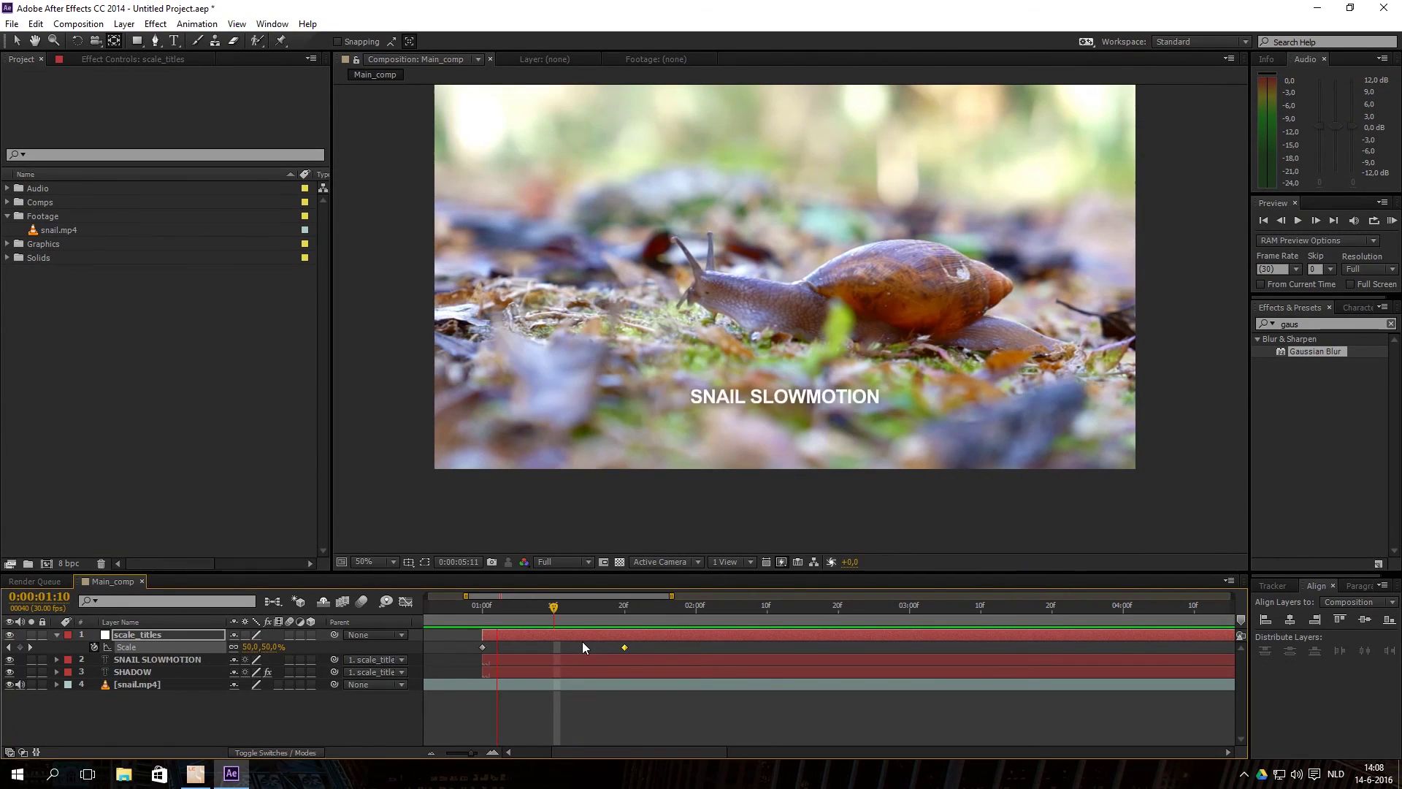
key("space")
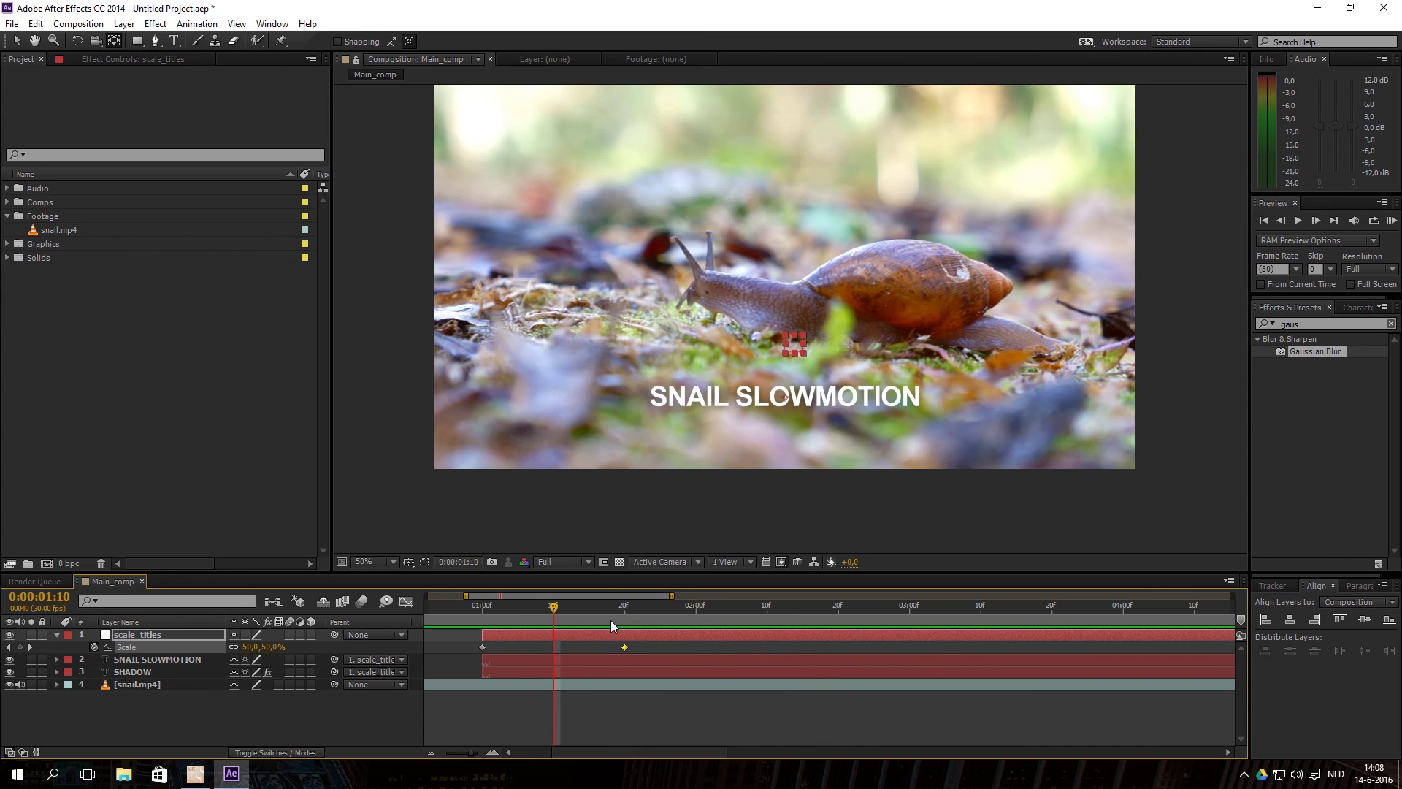
left_click_drag(624, 647, 609, 616)
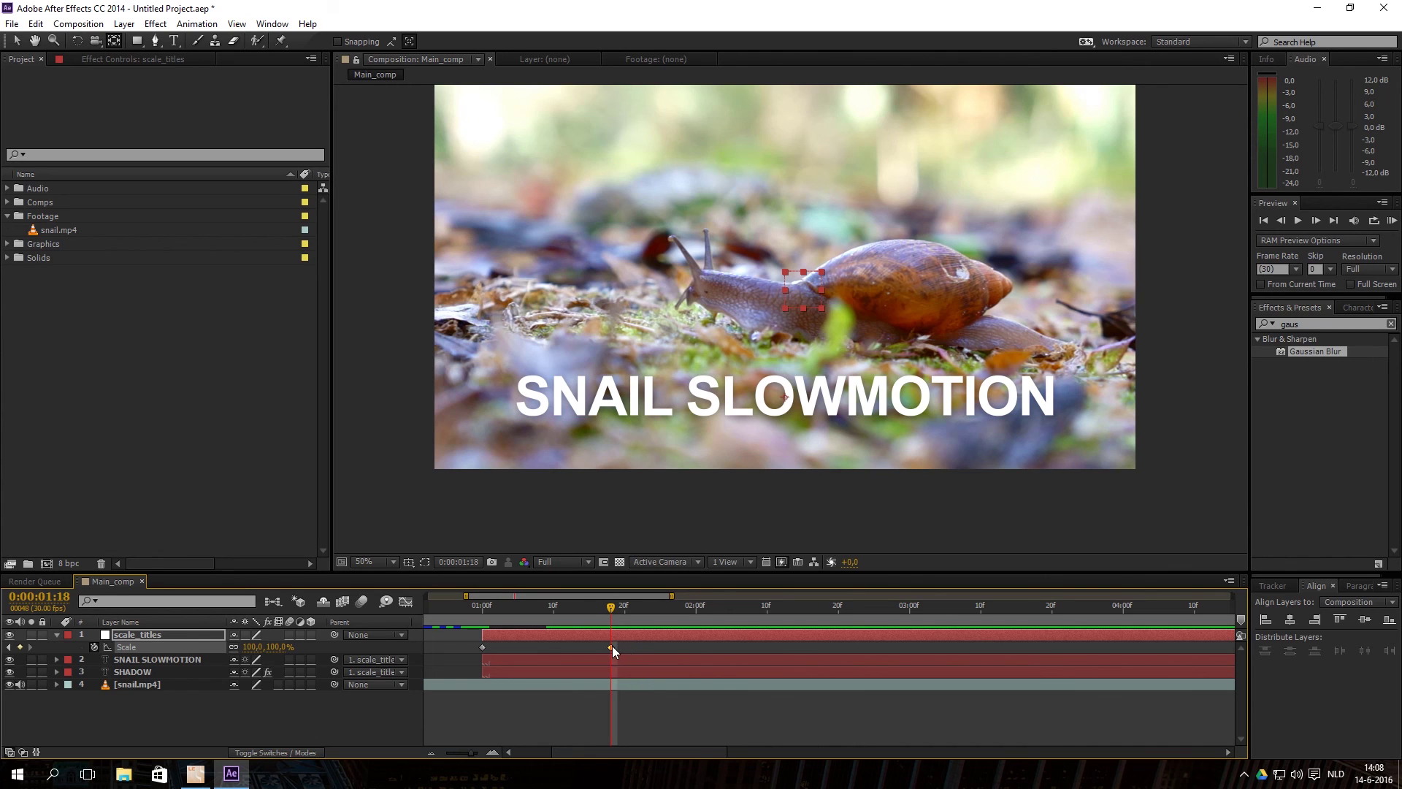
- Apply Easy Ease to the scale_titles layer's 100% Scale keyframe
right_click(612, 646)
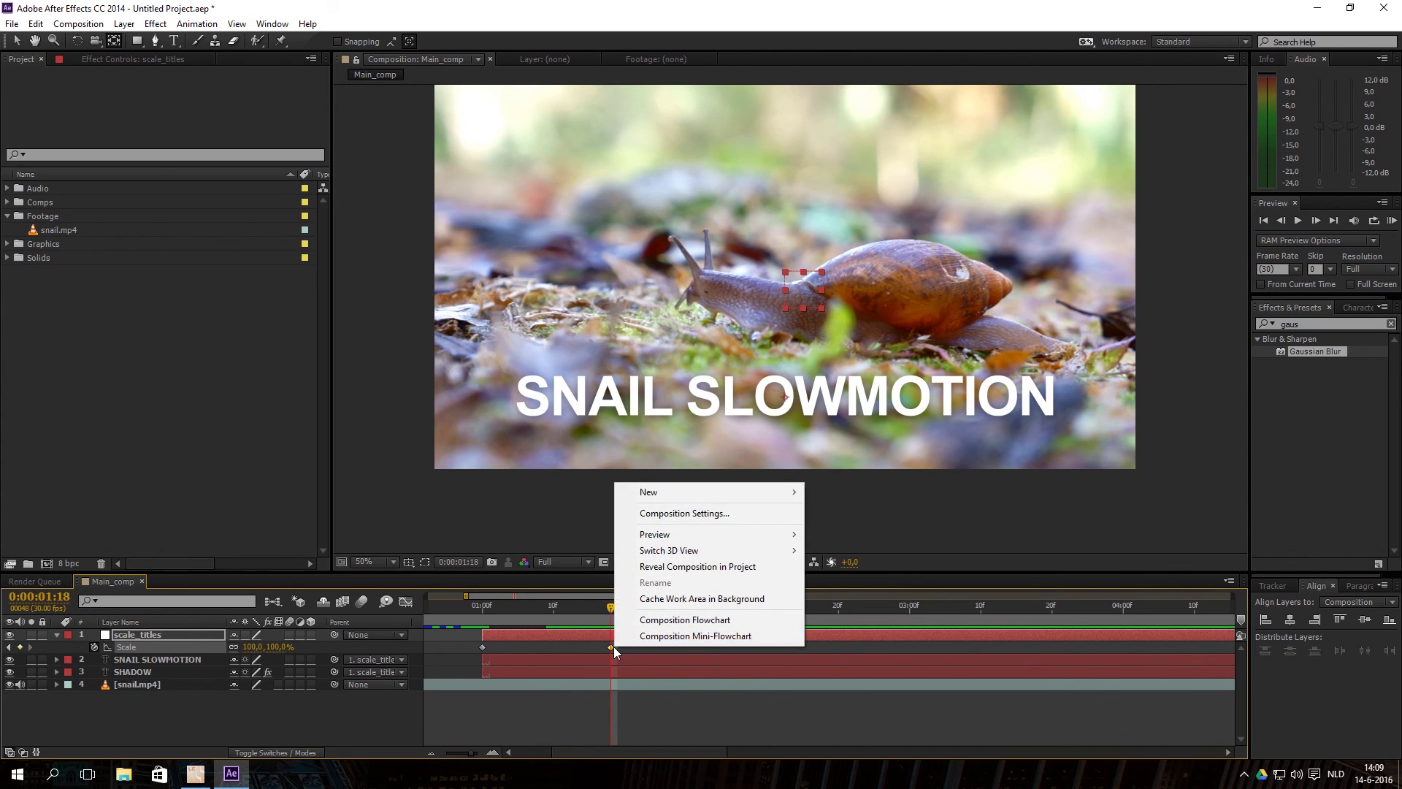
right_click(610, 648)
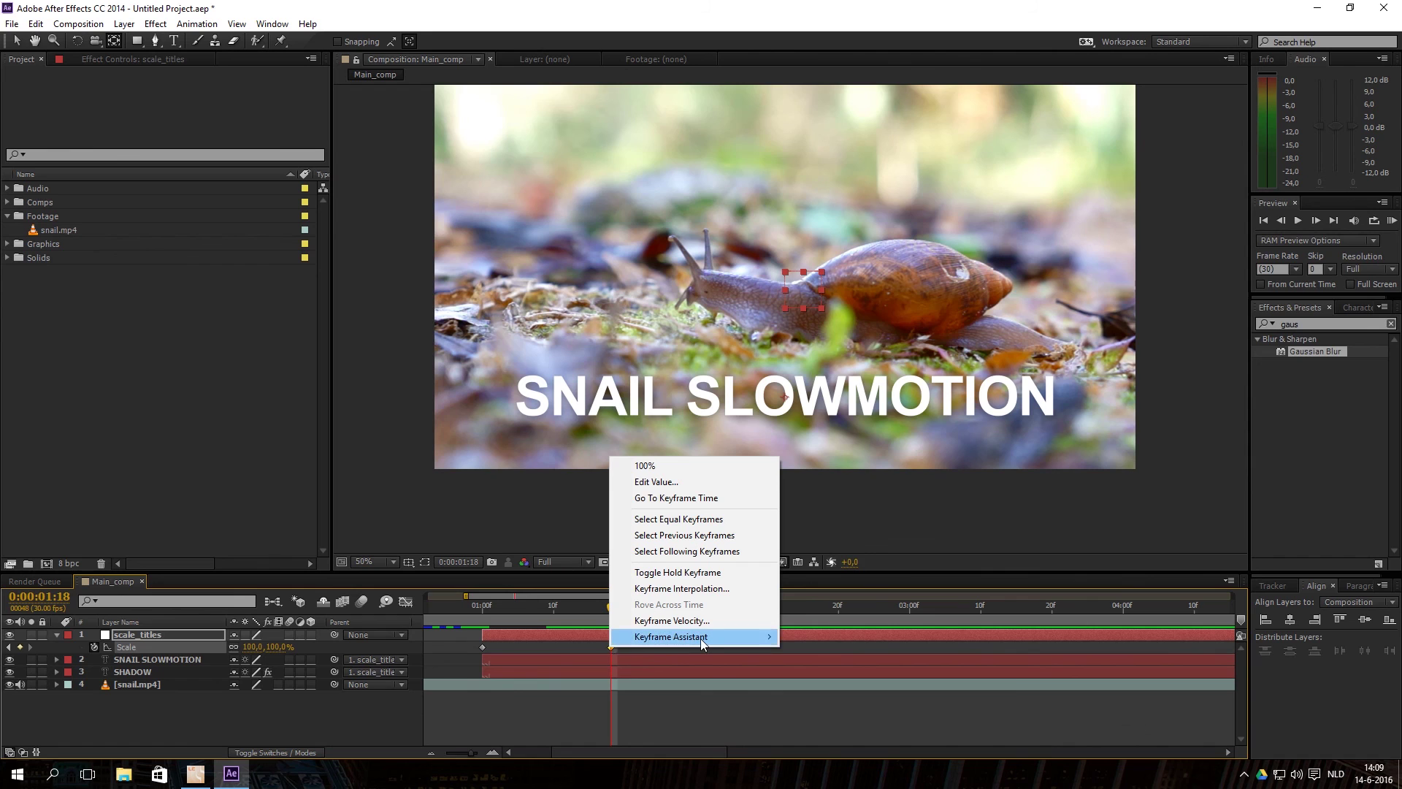
mouse_move(699, 638)
left_click(819, 669)
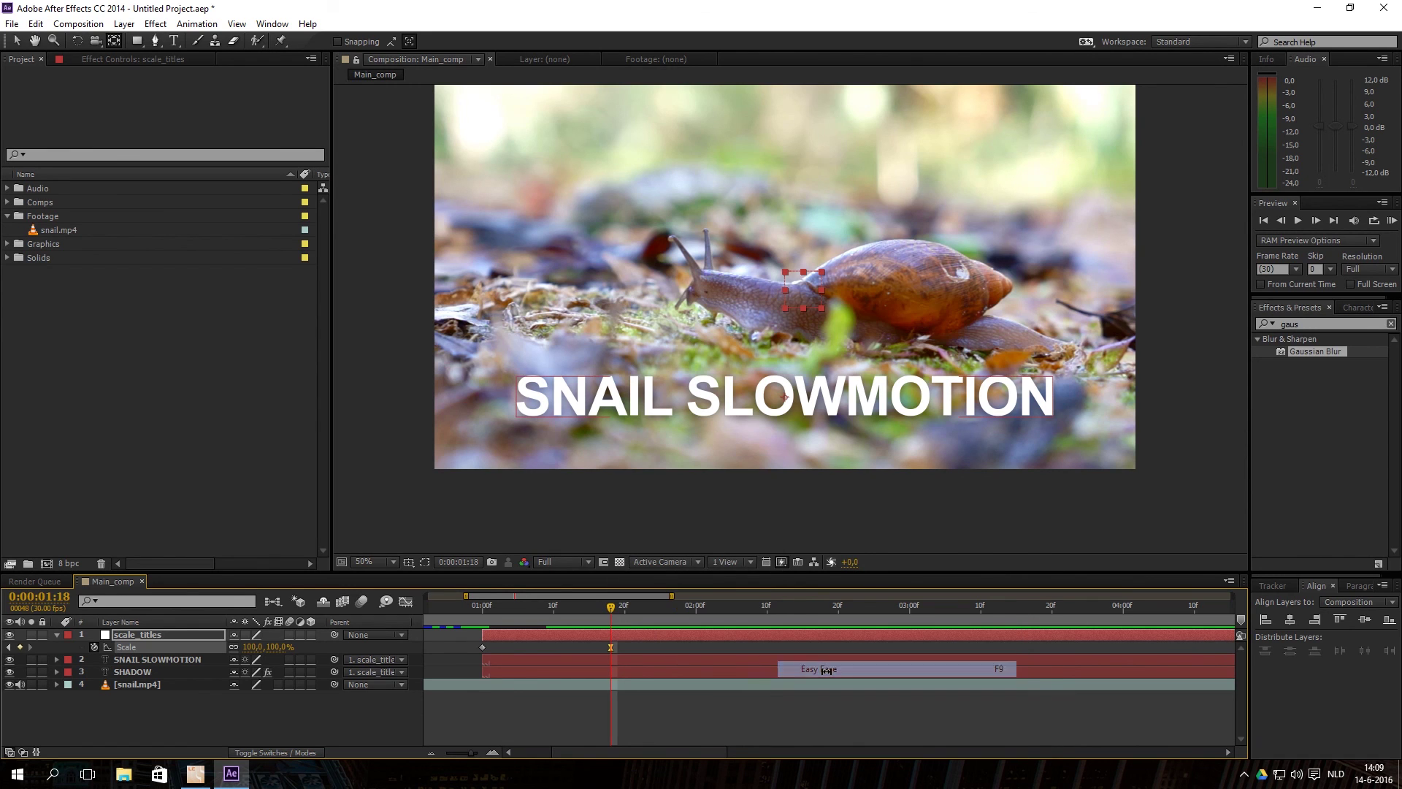
- Scrub to 0:00:01:14 and play back Main_comp at 25% view magnification to check the eased title animation, leaving no layer selected
left_click_drag(612, 611, 580, 618)
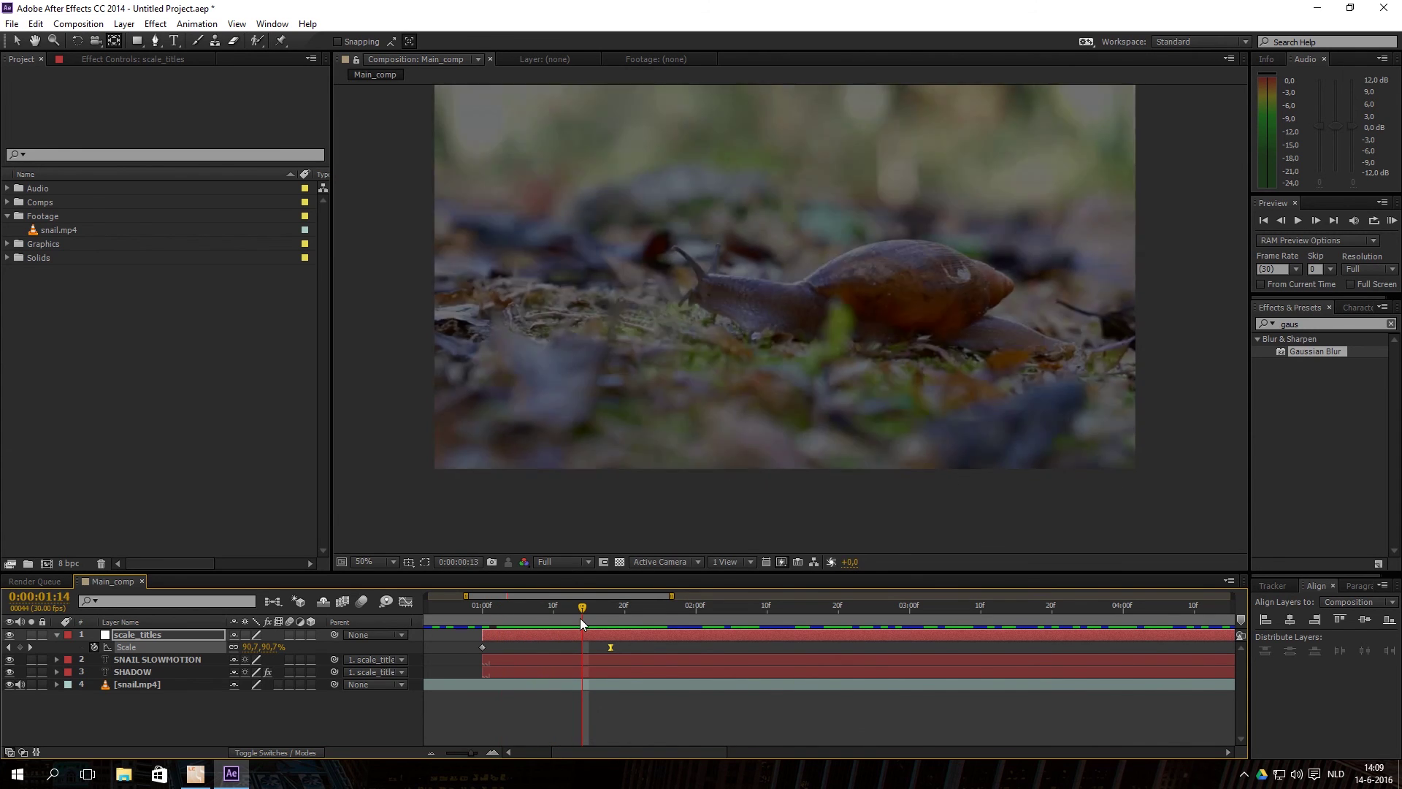
key("space")
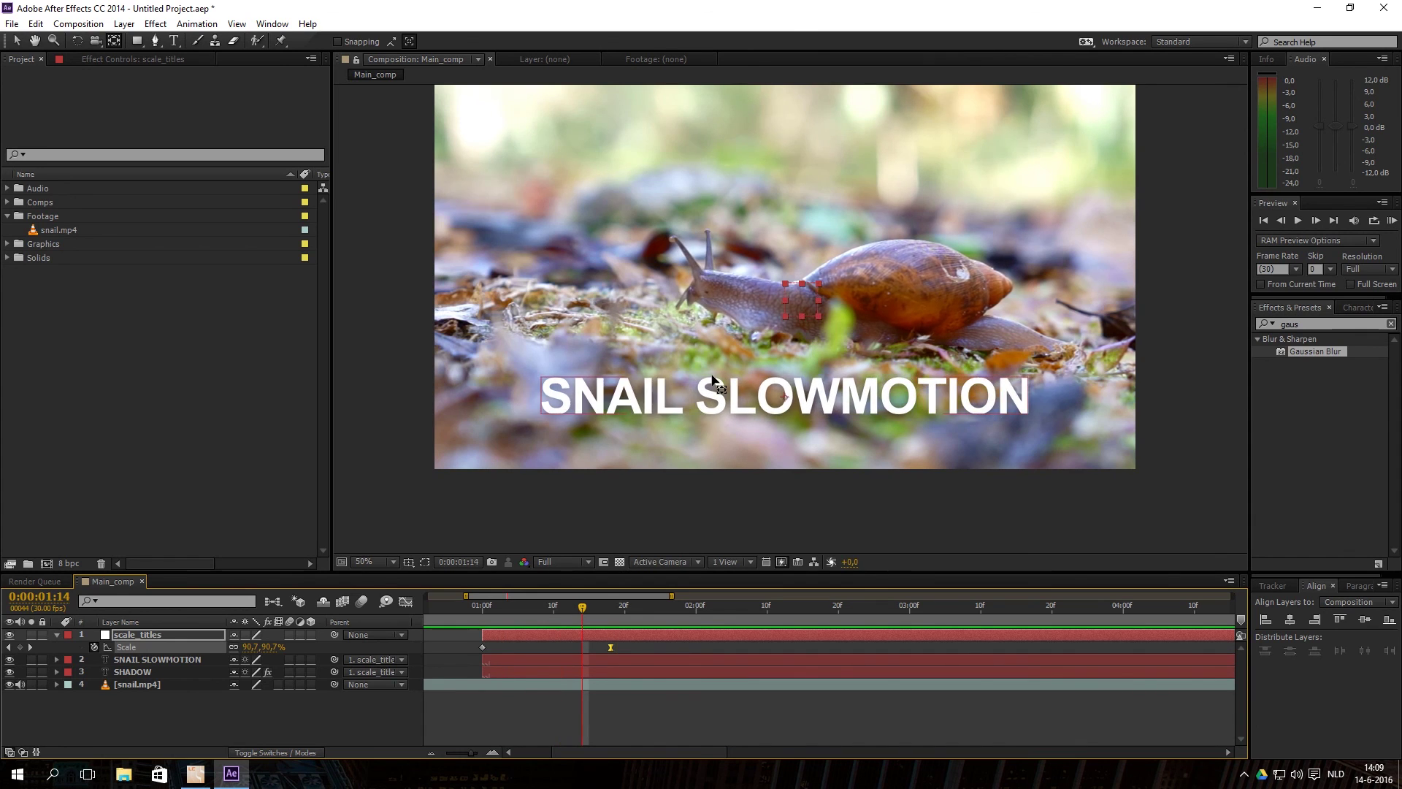
scroll(730, 385, "down", 1)
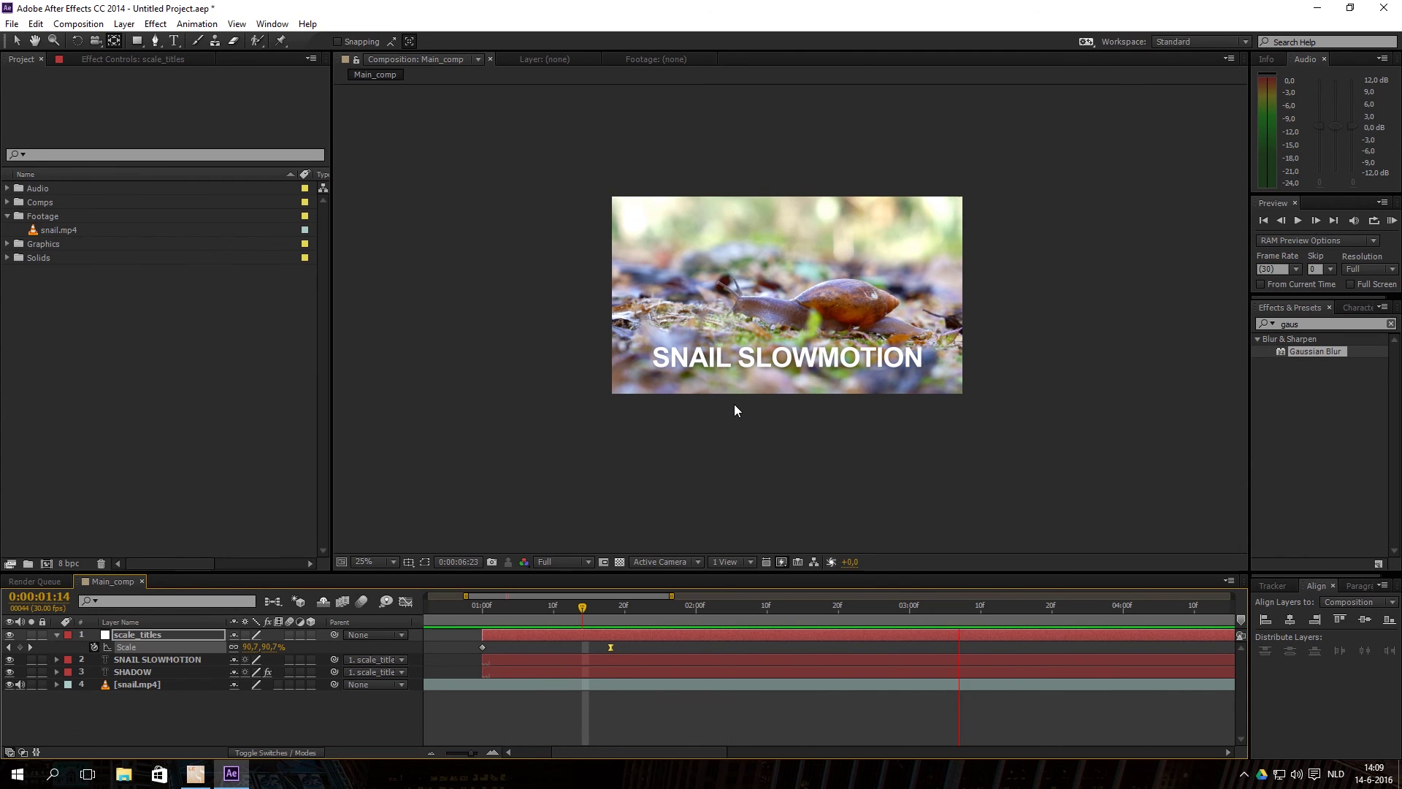
key("space")
left_click(340, 696)
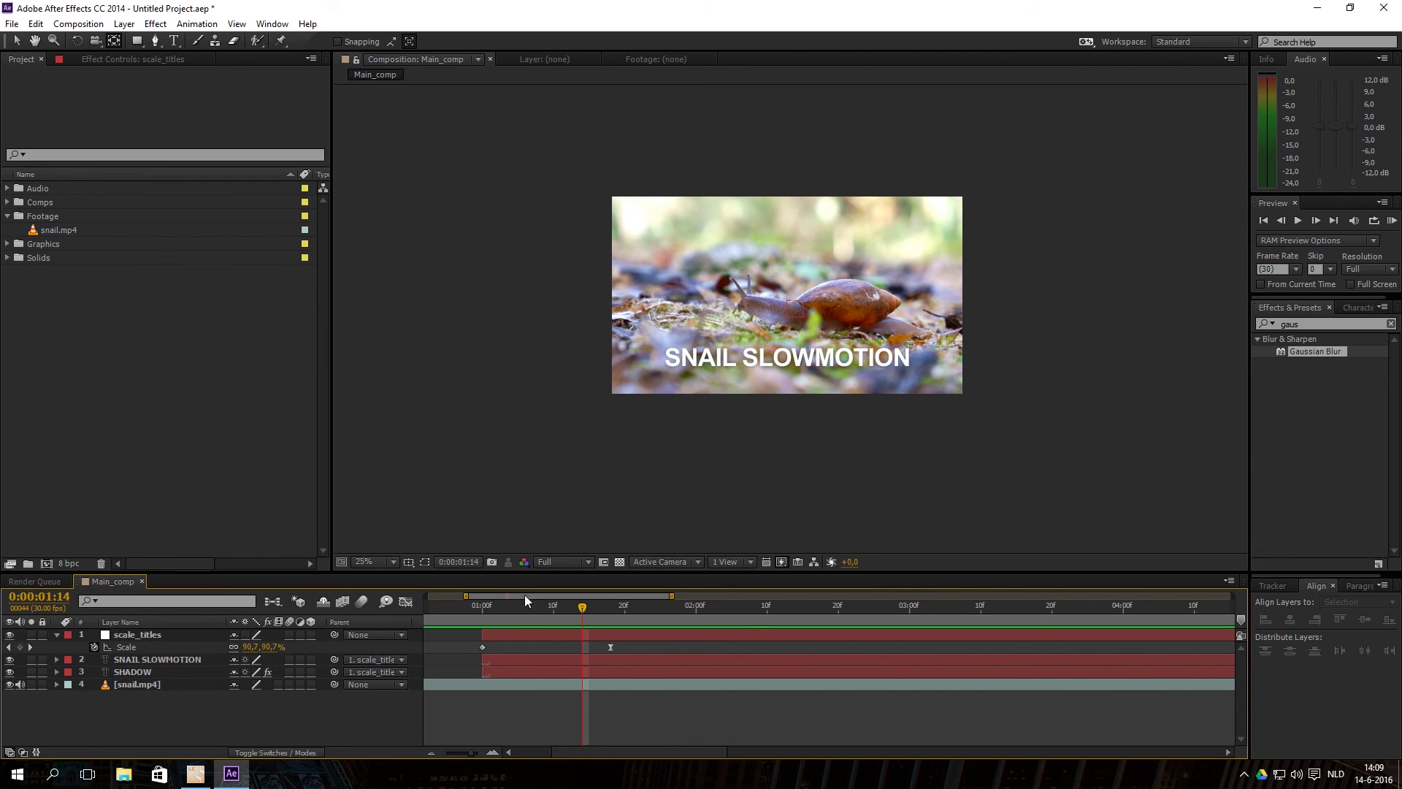
left_click(12, 24)
mouse_move(142, 163)
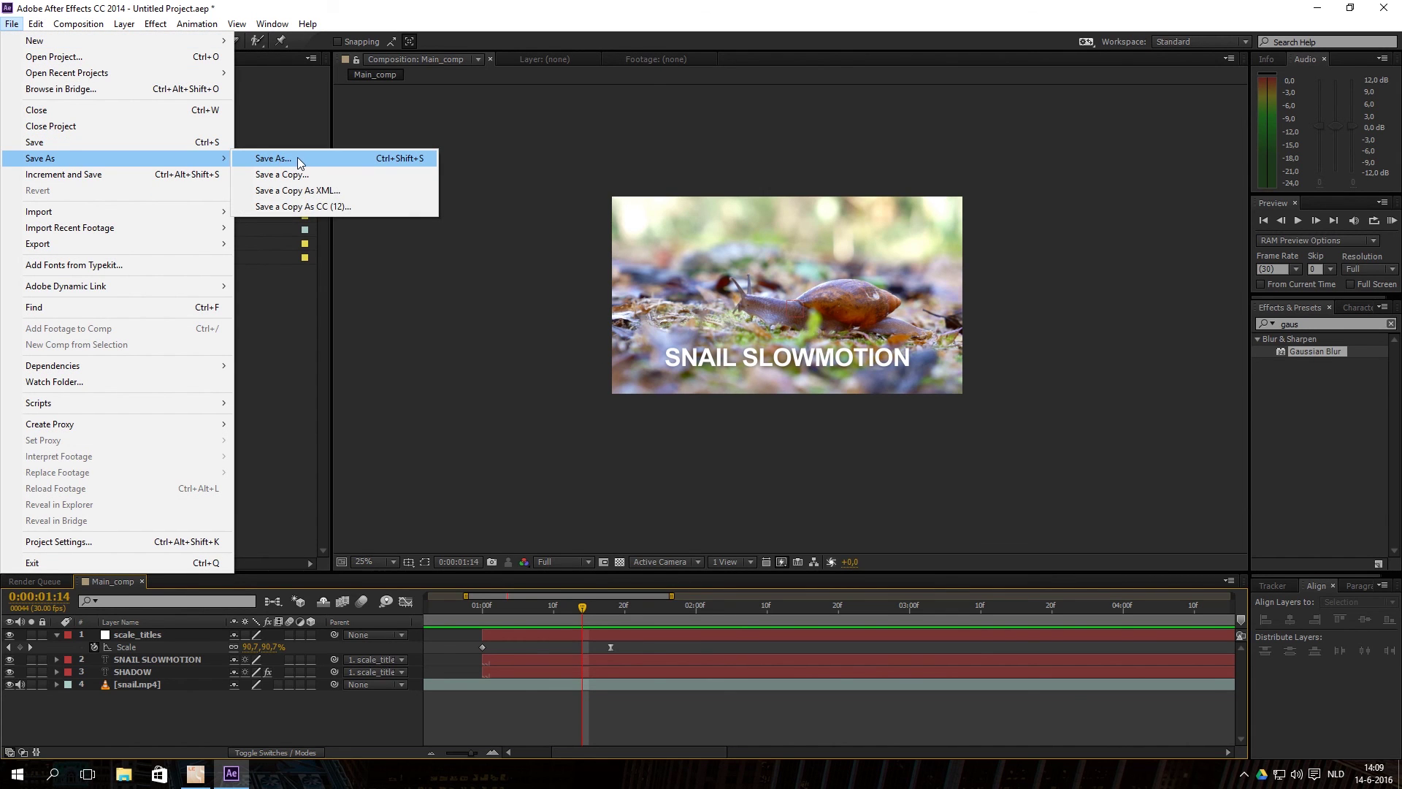
left_click(339, 710)
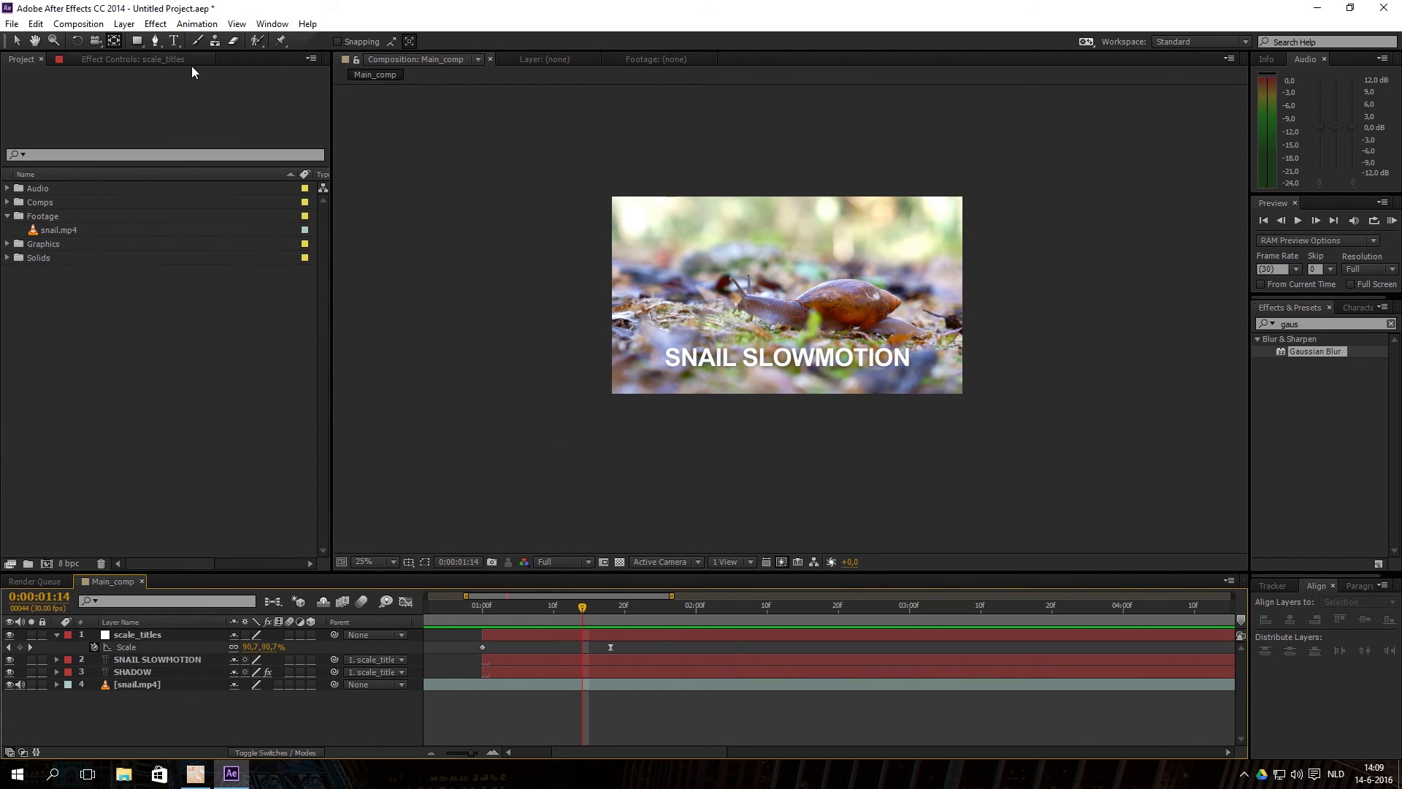
- Send Main_comp to the render queue with the Pre-render command
left_click(78, 25)
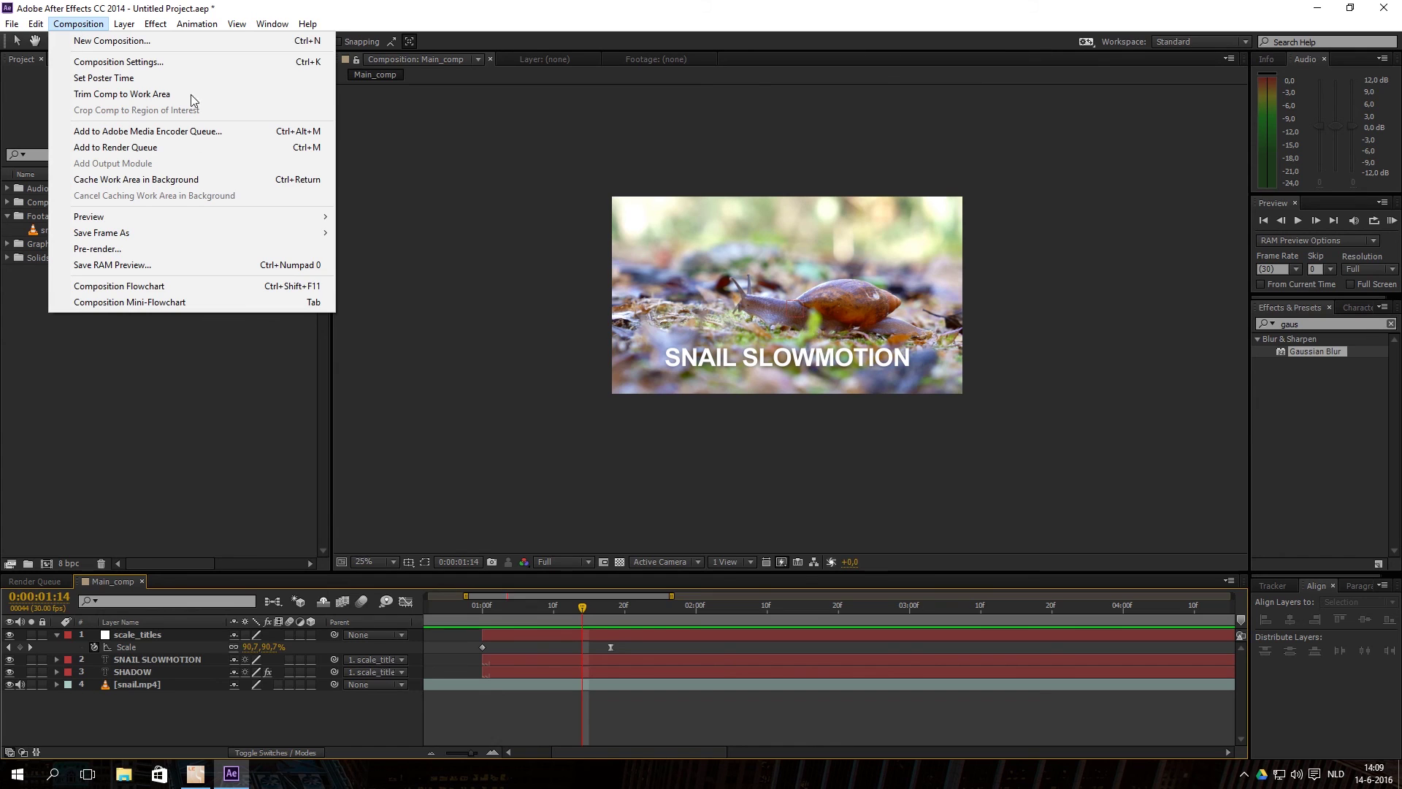
left_click(150, 248)
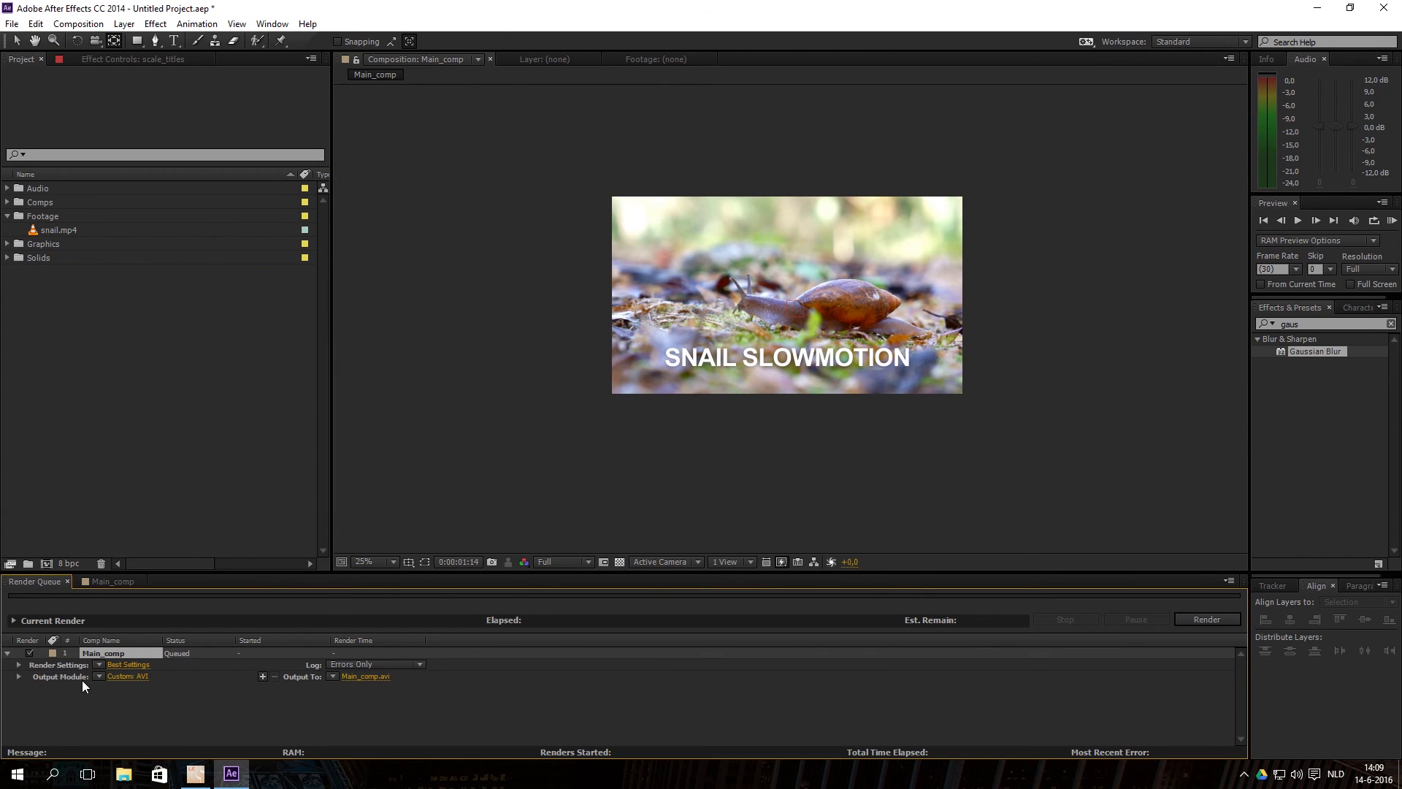
- Examine the queued Main_comp's output format choices, color management options and render settings without changing them
left_click(119, 678)
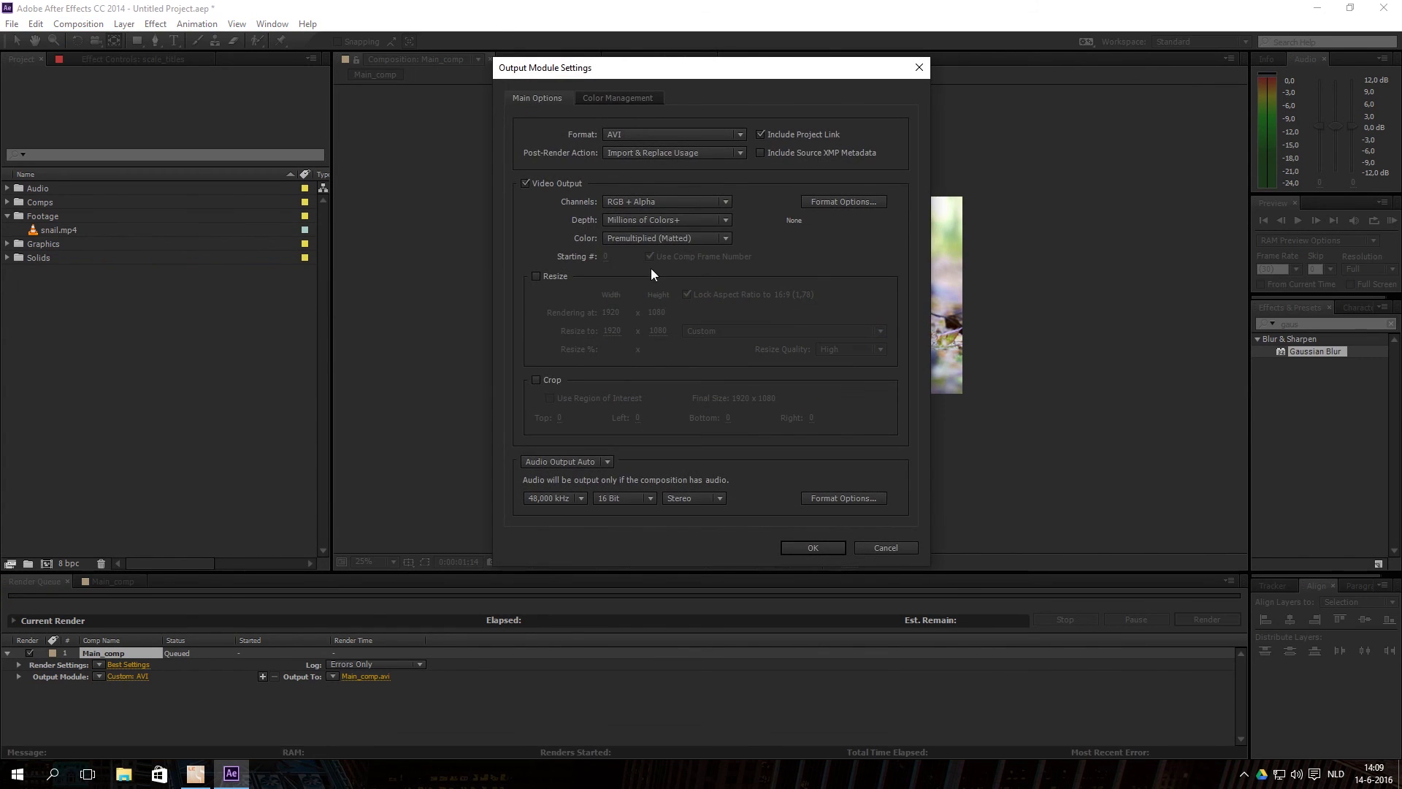
left_click(631, 136)
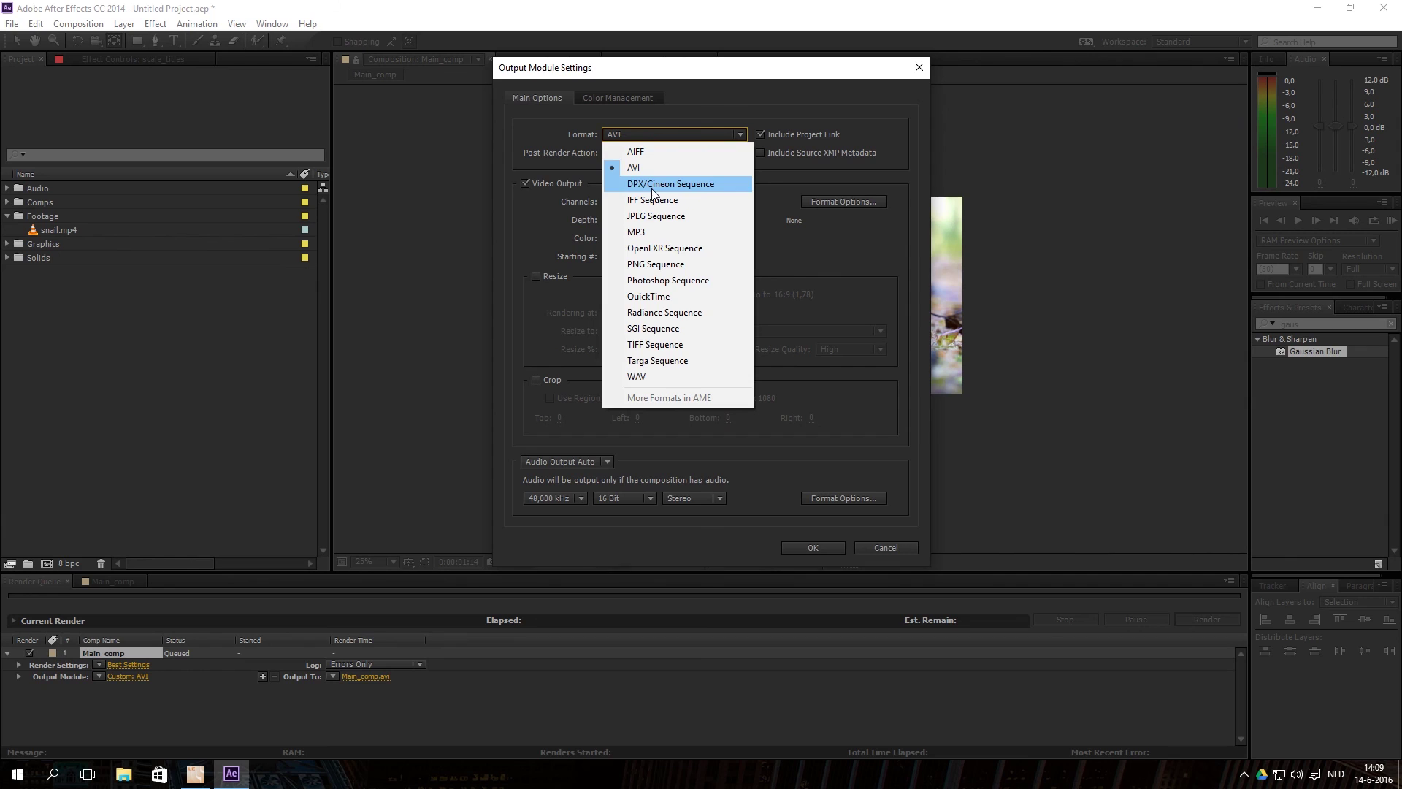
left_click(857, 249)
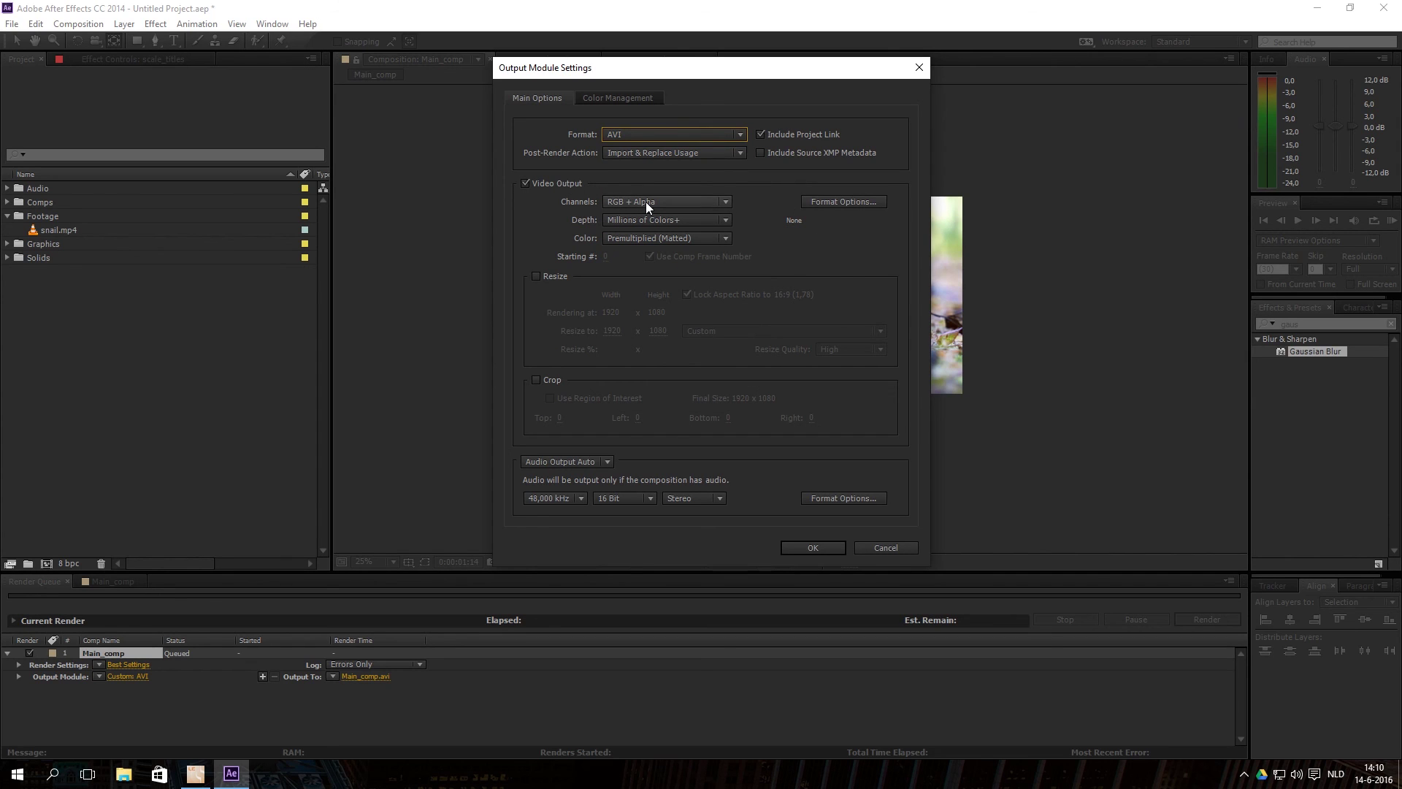
left_click(628, 98)
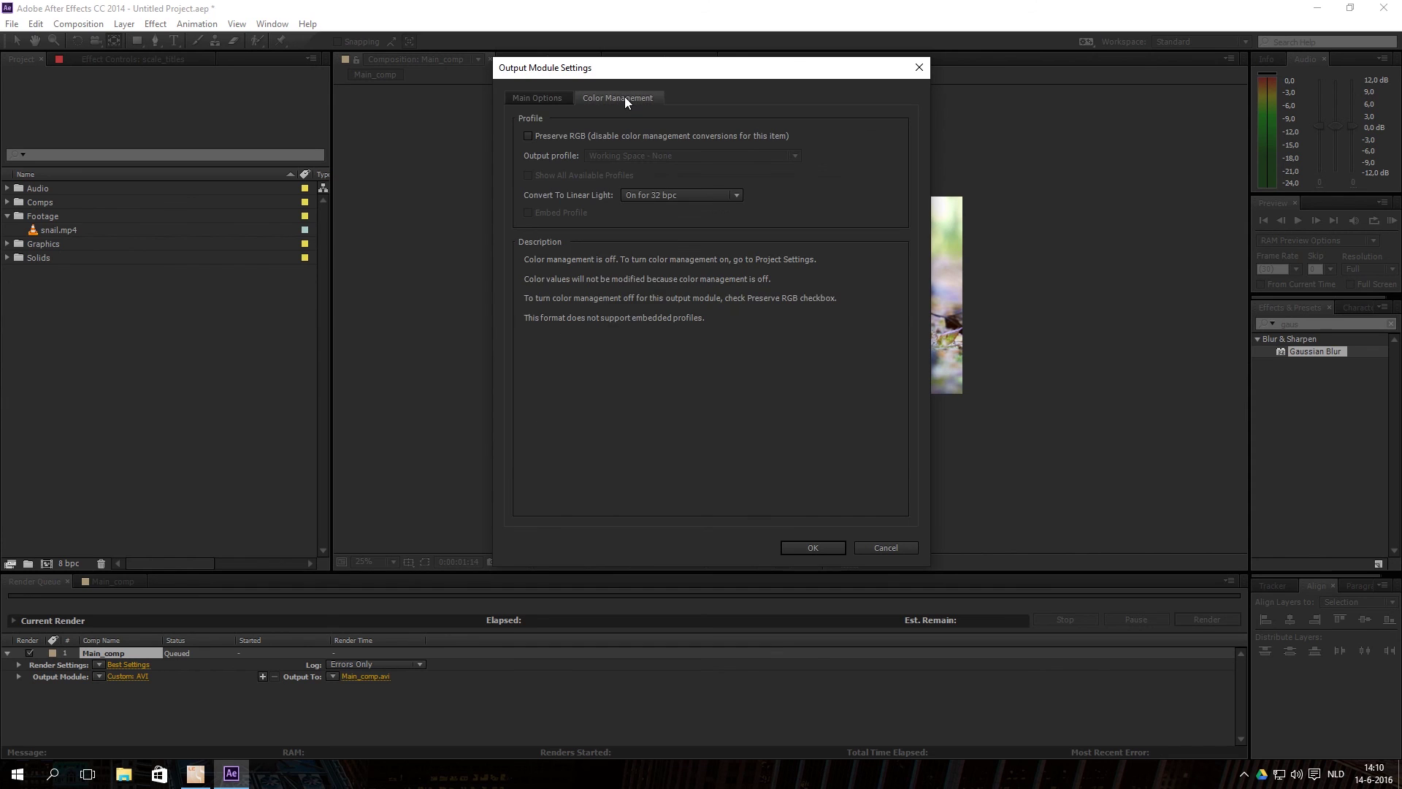
left_click(536, 95)
left_click(886, 547)
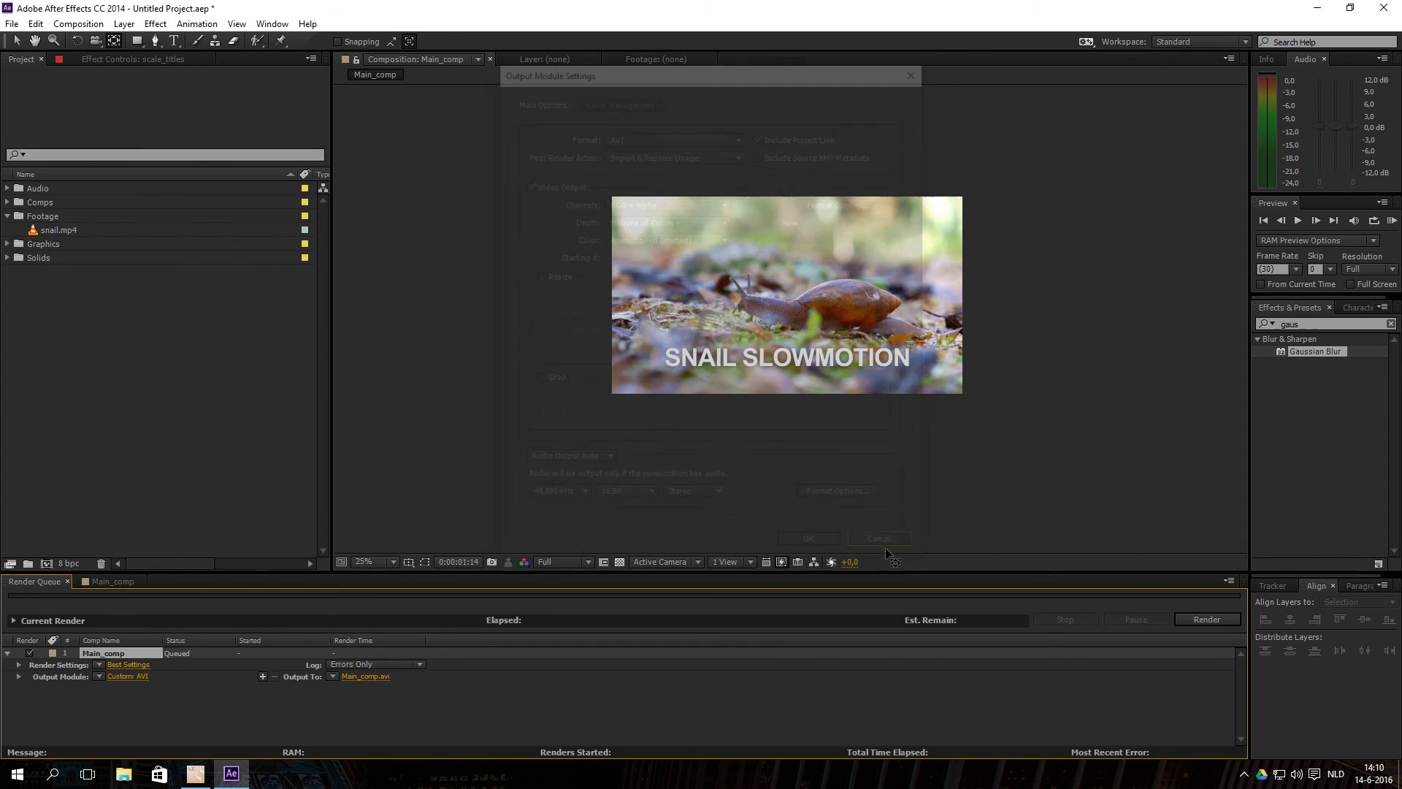
left_click(134, 664)
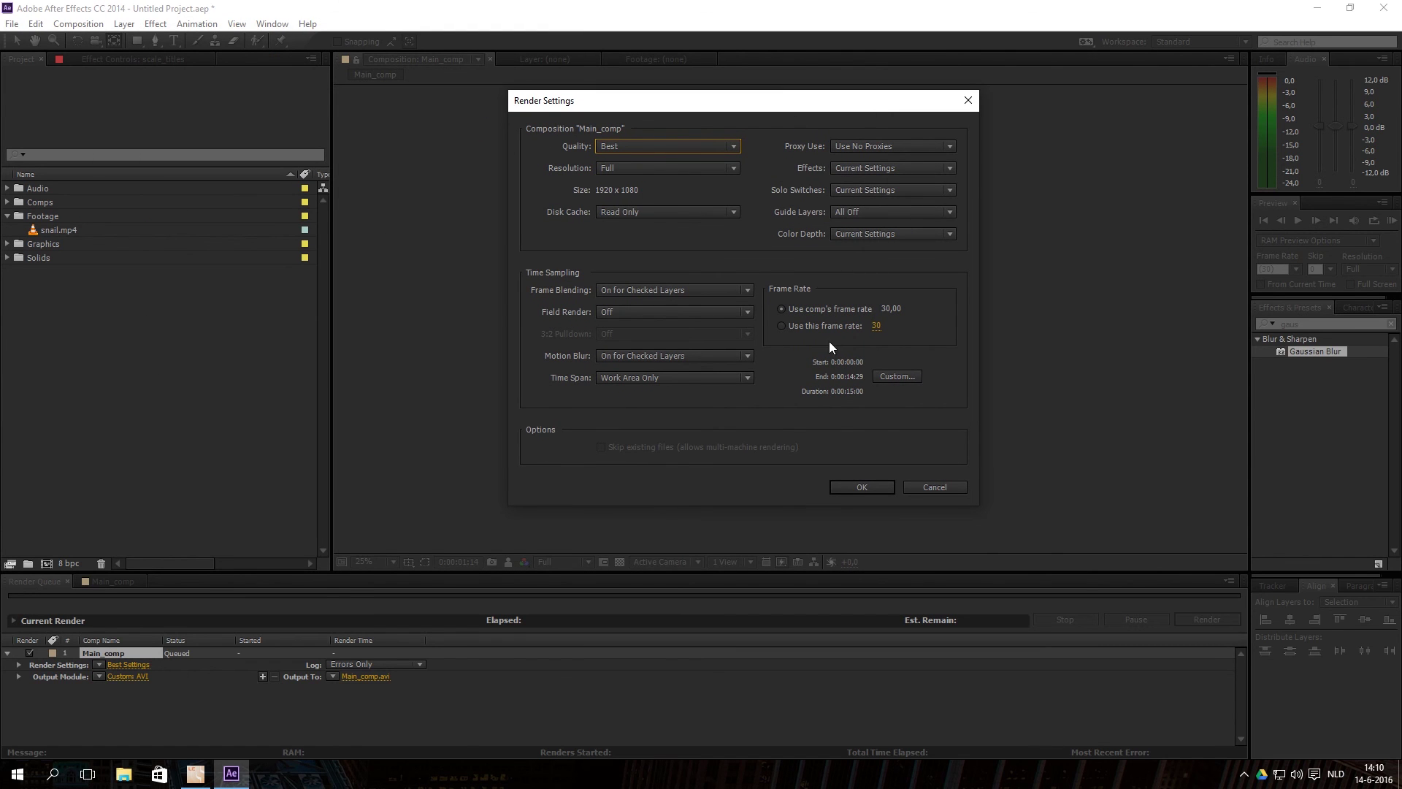
left_click(938, 487)
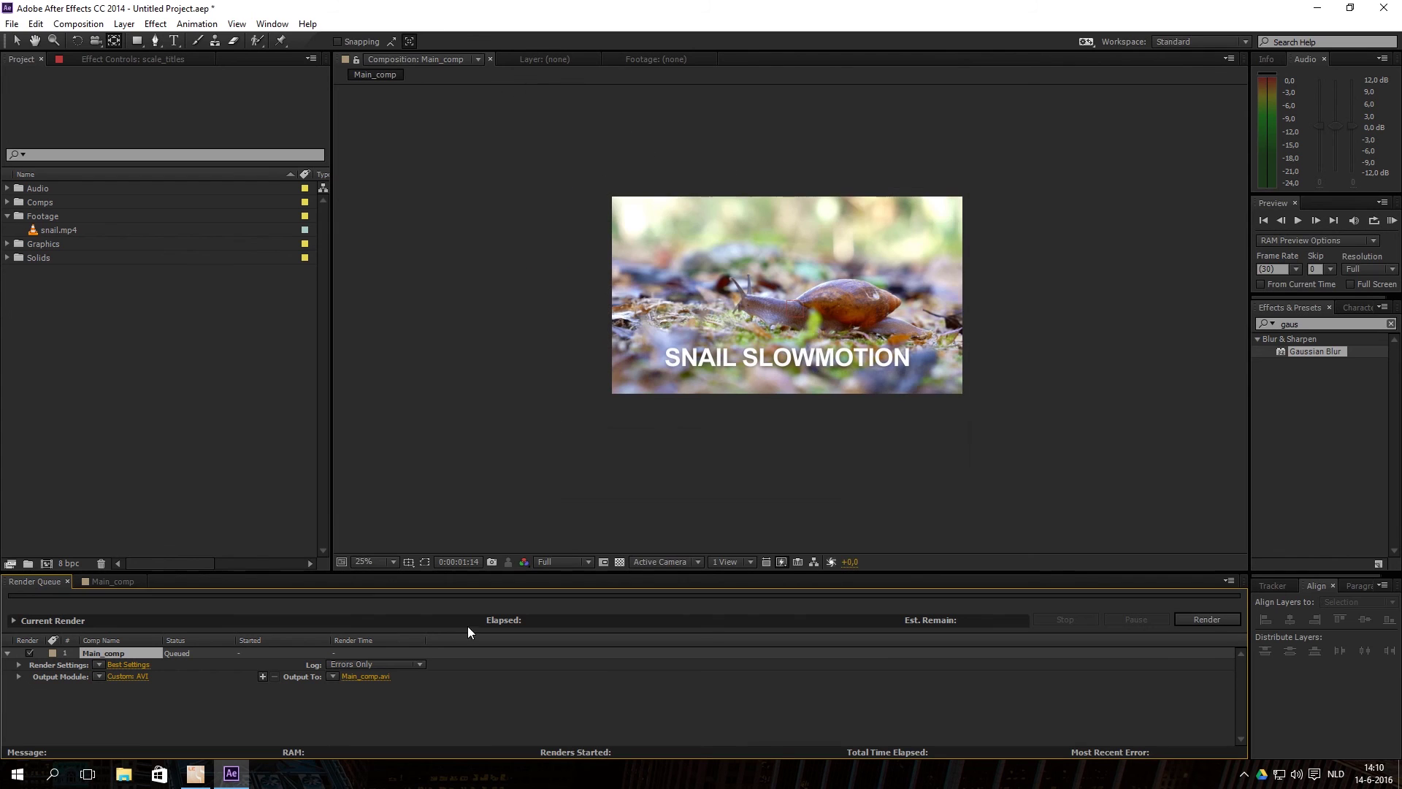
- Set the render output to an AVI file named Main_comp in the Bureaublad folder, and return to the Main_comp timeline
left_click(372, 677)
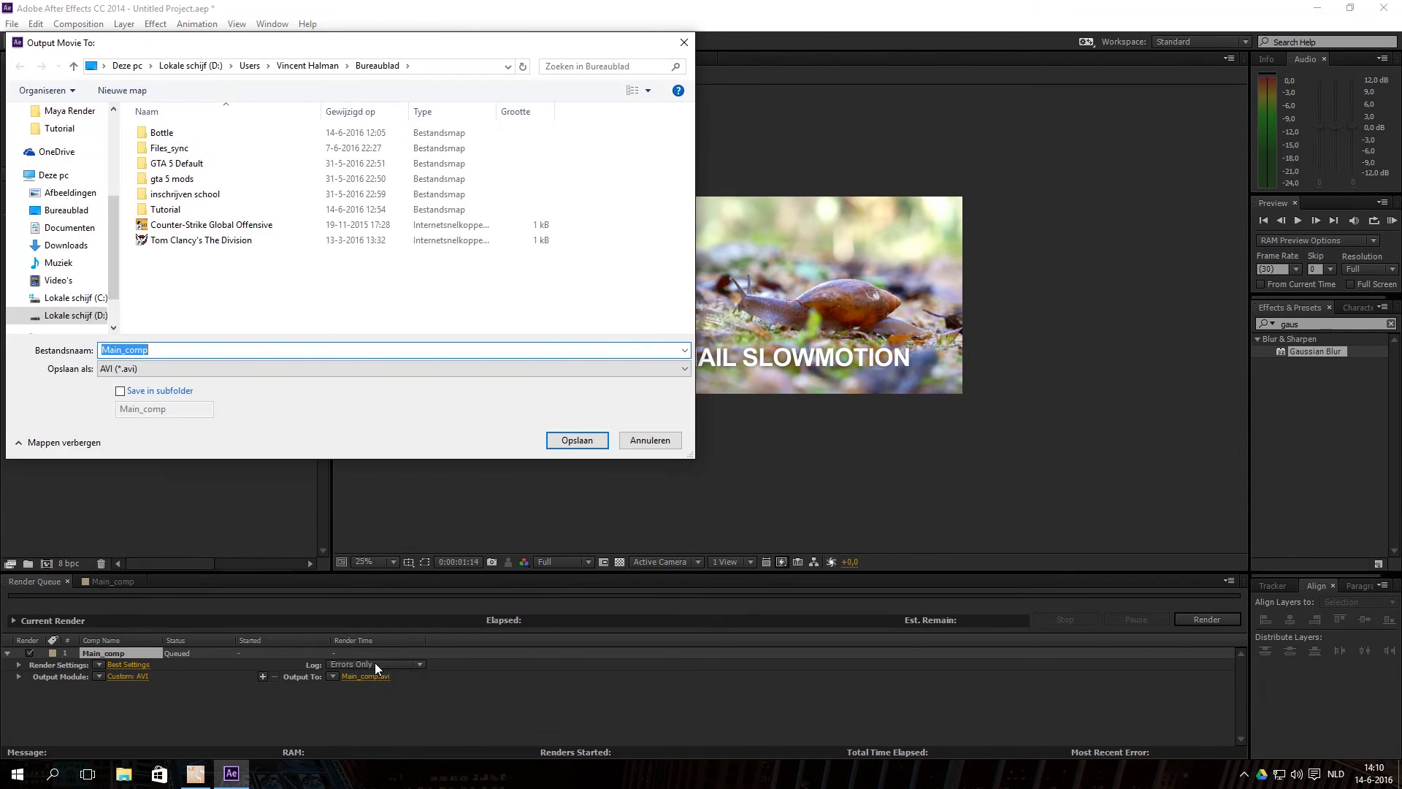
left_click(234, 374)
left_click(62, 210)
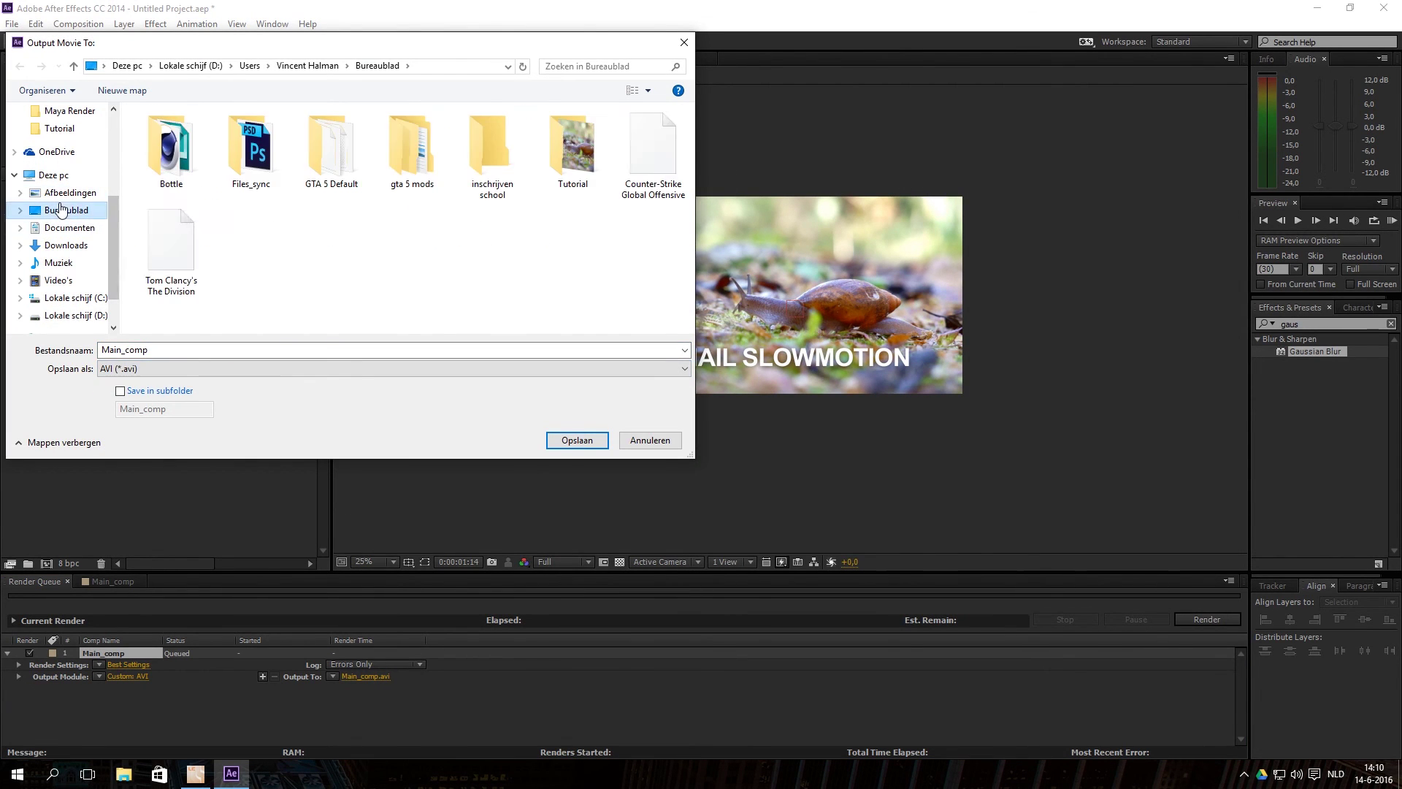
left_click(592, 441)
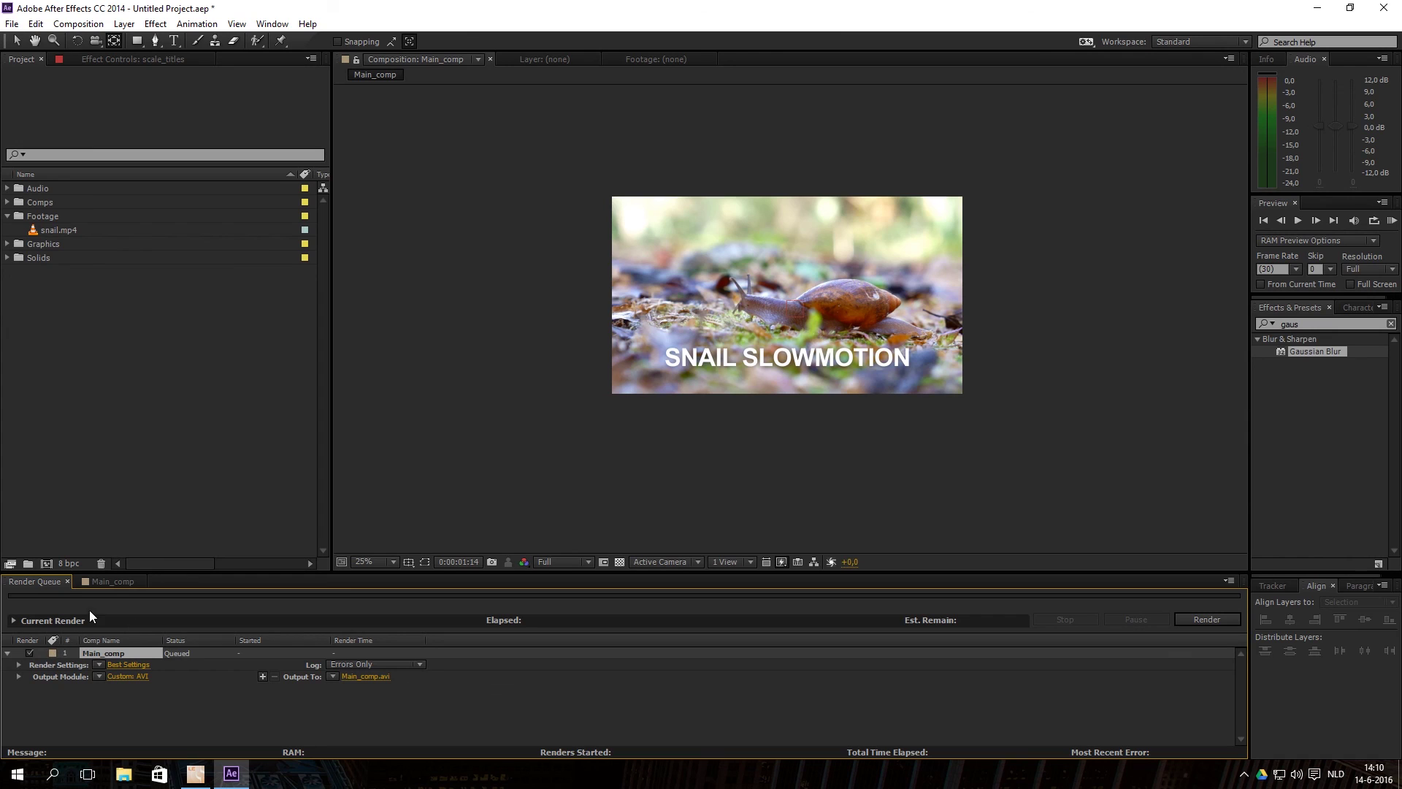
left_click(116, 581)
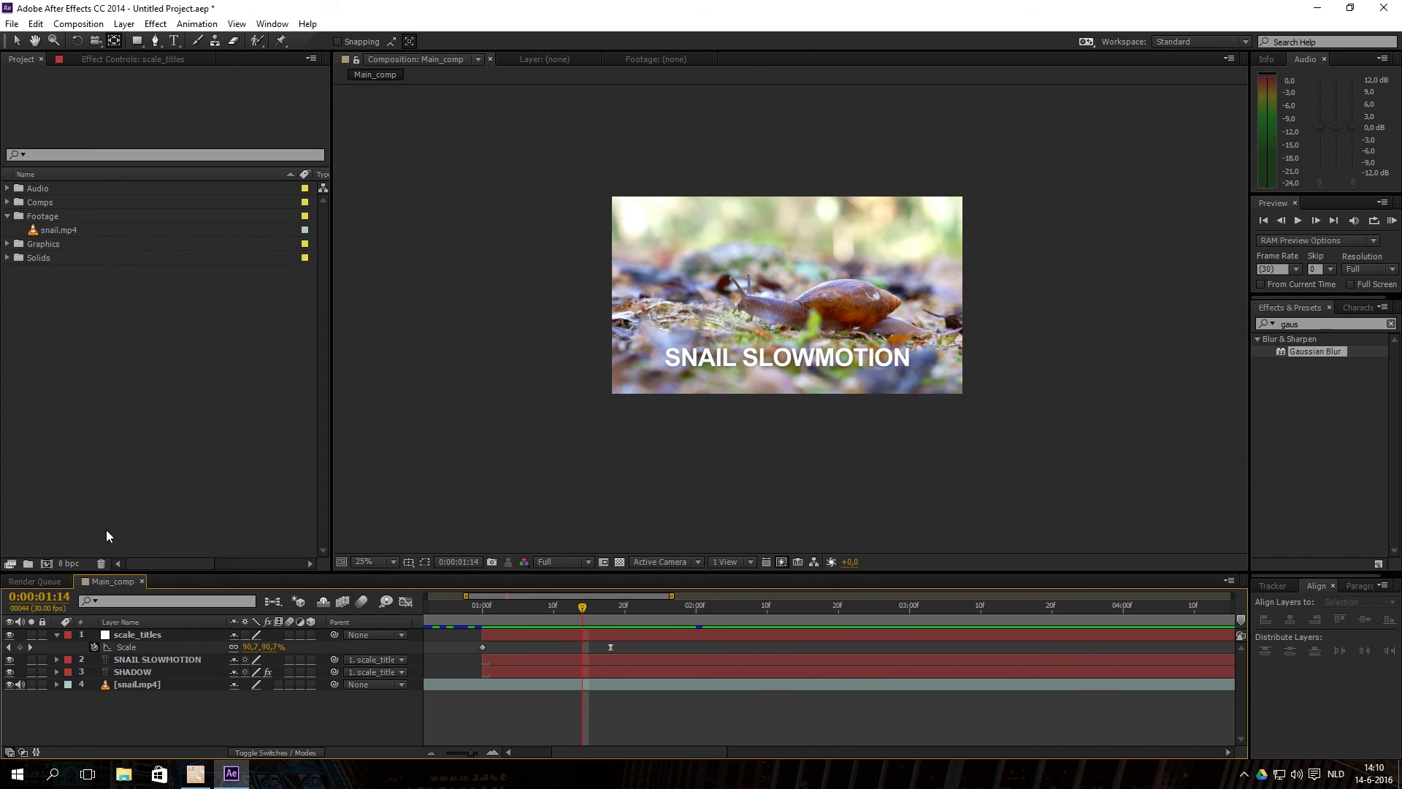